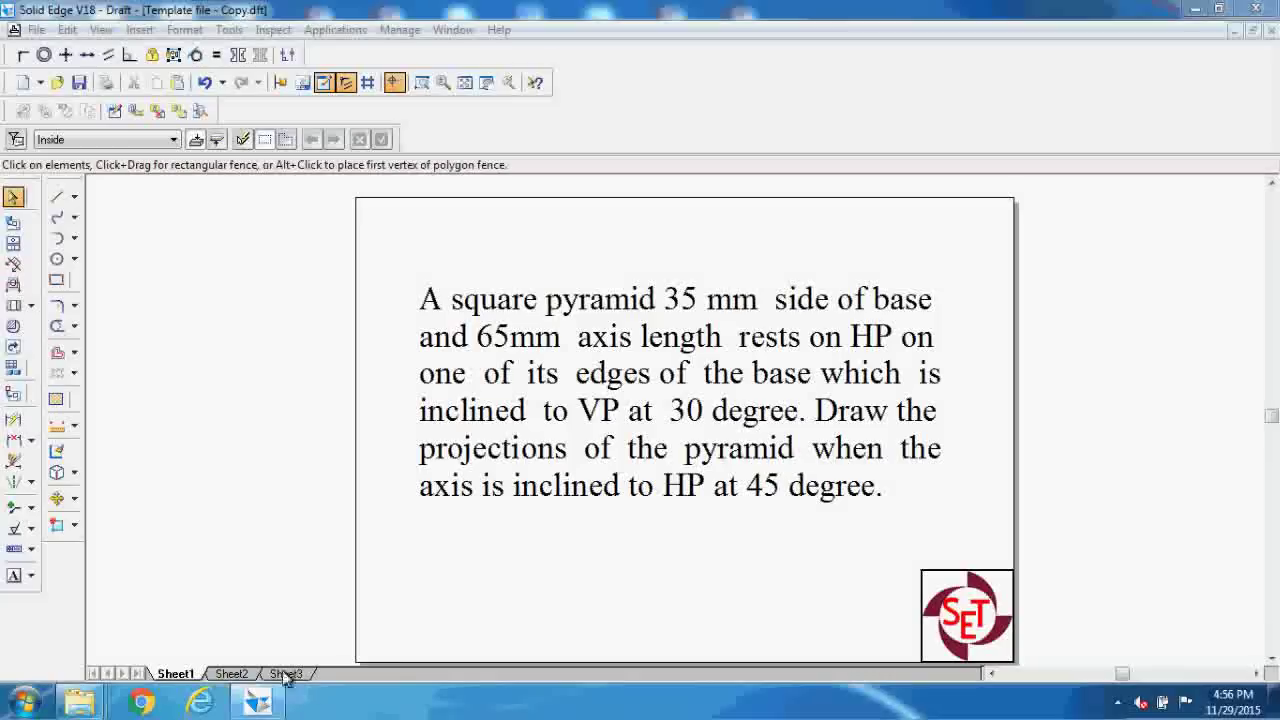
# - On Sheet2, draw a long horizontal Normal-style line from near the left edge across the sheet
pyautogui.click(230, 674)
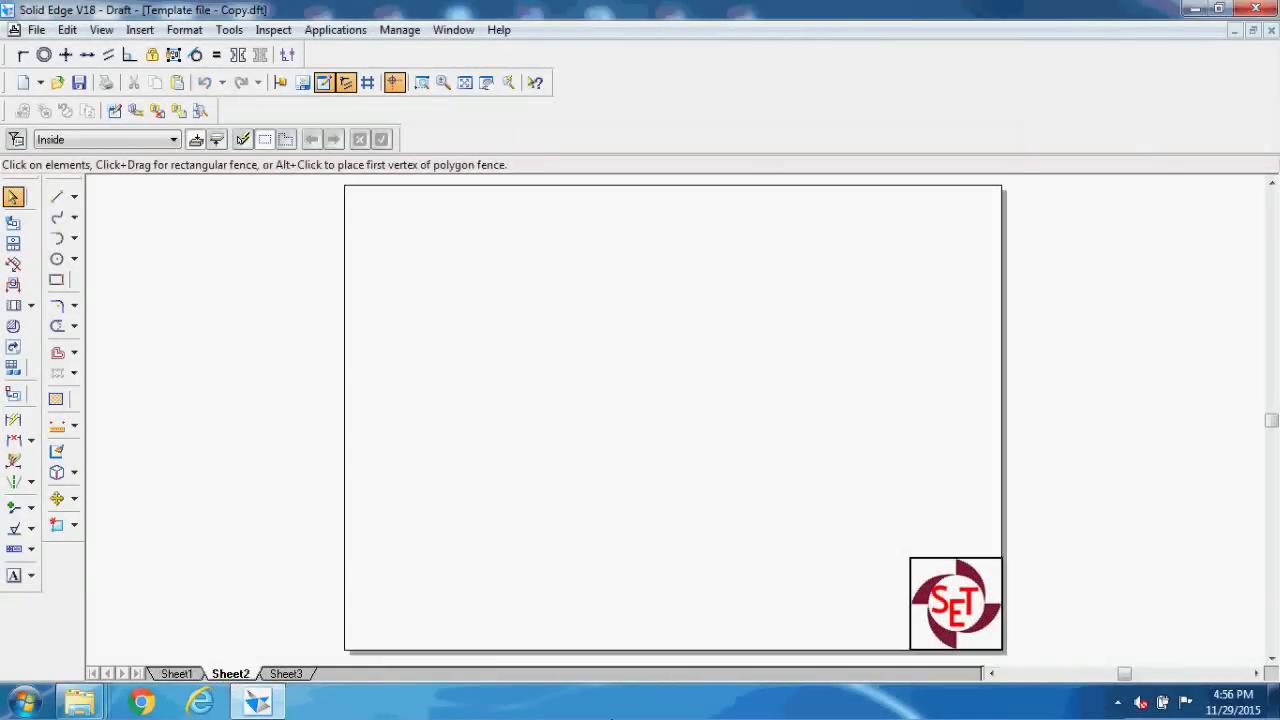
pyautogui.click(55, 199)
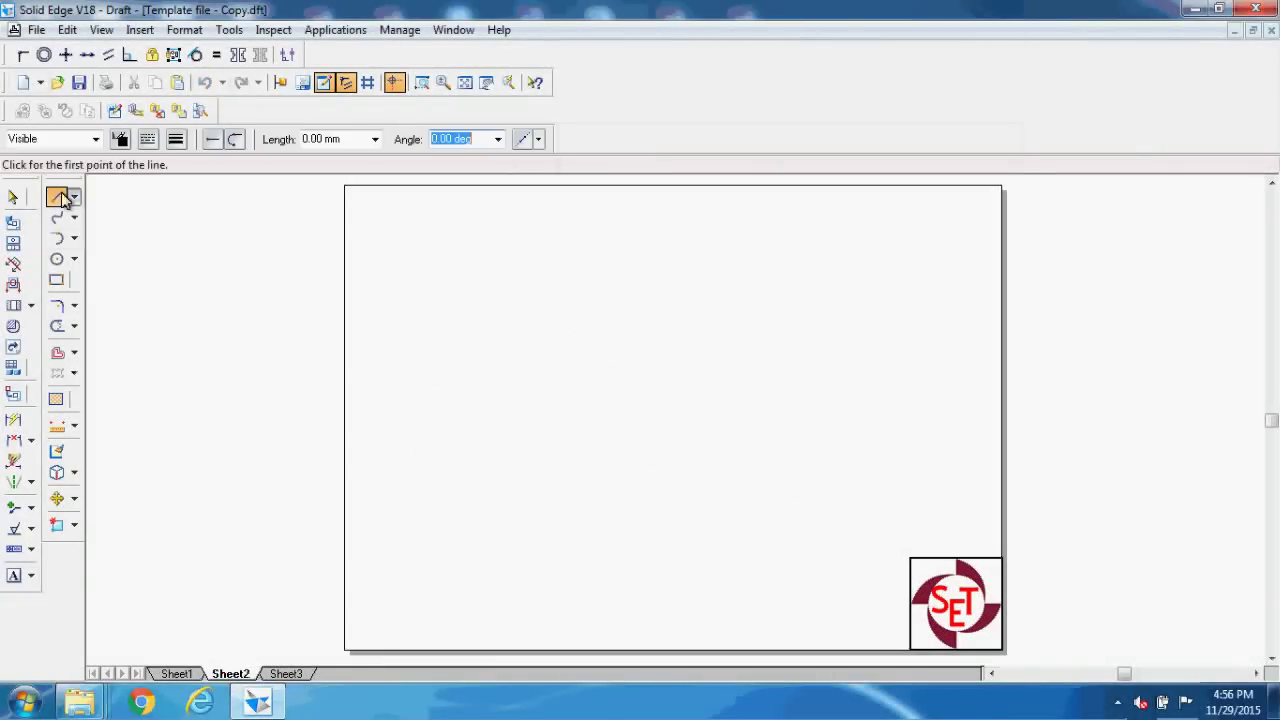
pyautogui.click(94, 139)
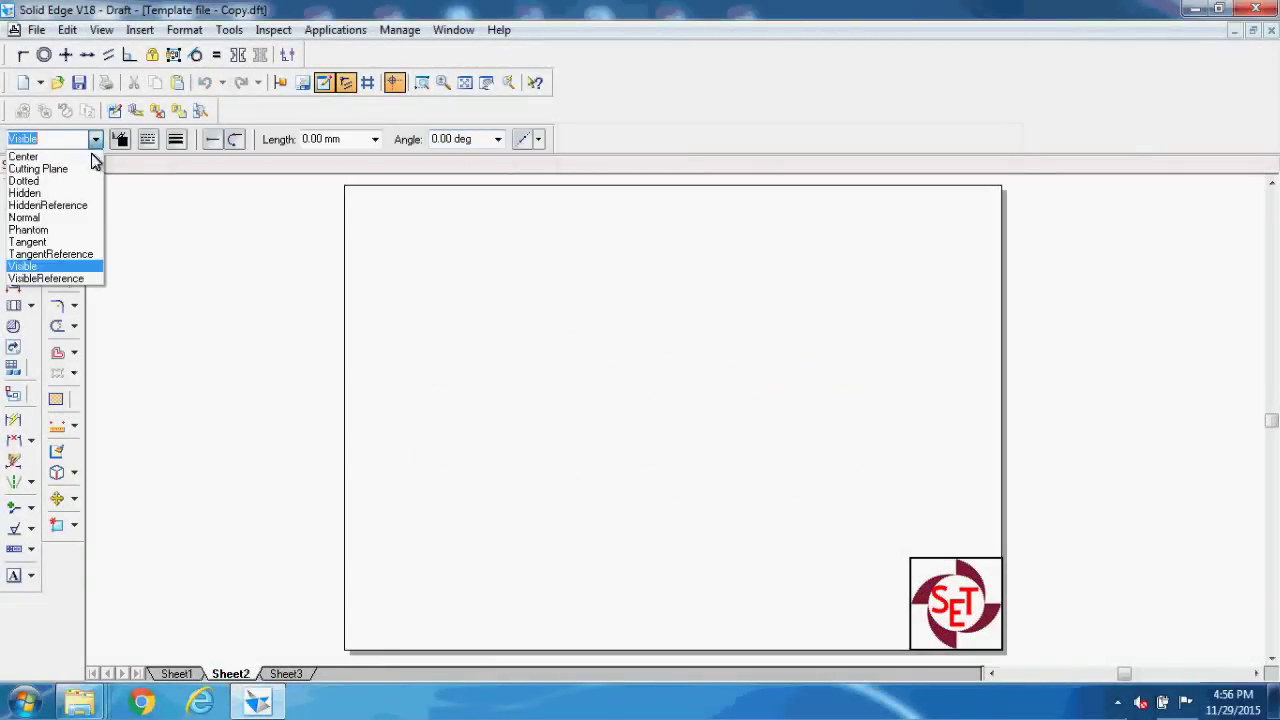
pyautogui.click(24, 217)
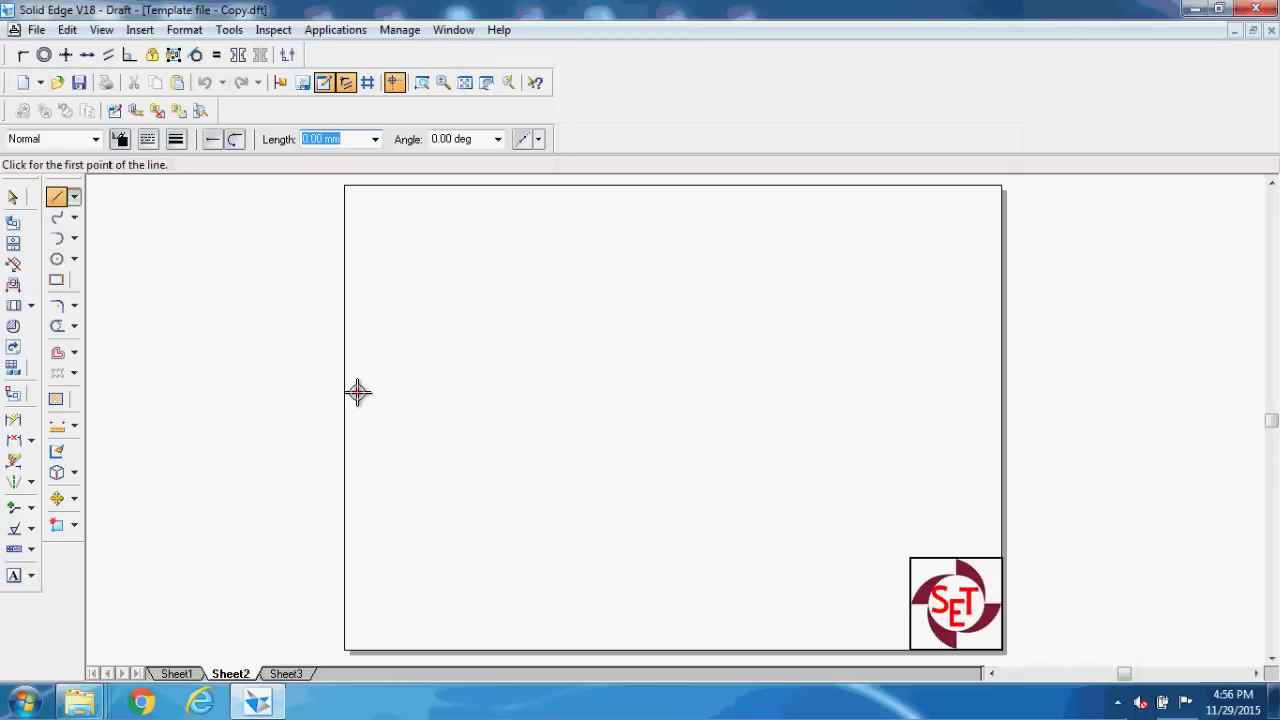
pyautogui.click(358, 392)
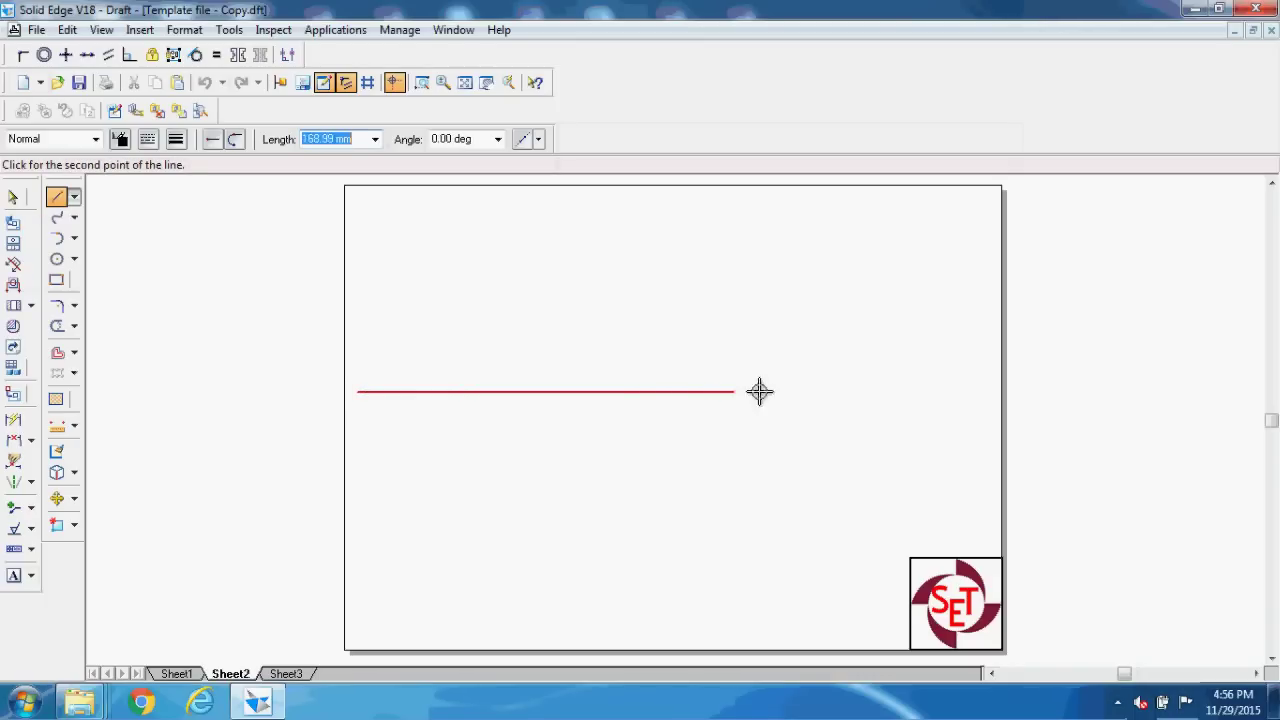
pyautogui.click(956, 392)
# - Draw a rectangle below the reference line and set its bottom edge to 35 mm
pyautogui.press('Escape')
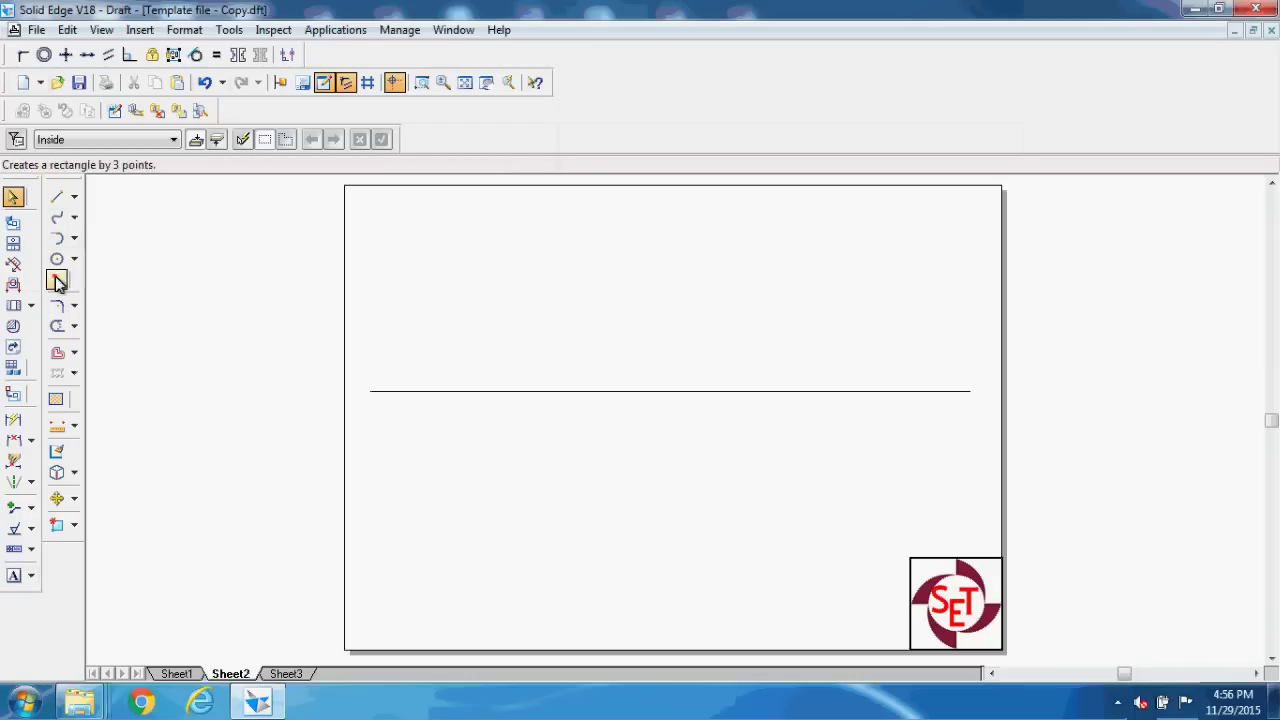
pyautogui.click(56, 280)
pyautogui.moveTo(410, 463); pyautogui.dragTo(508, 542)
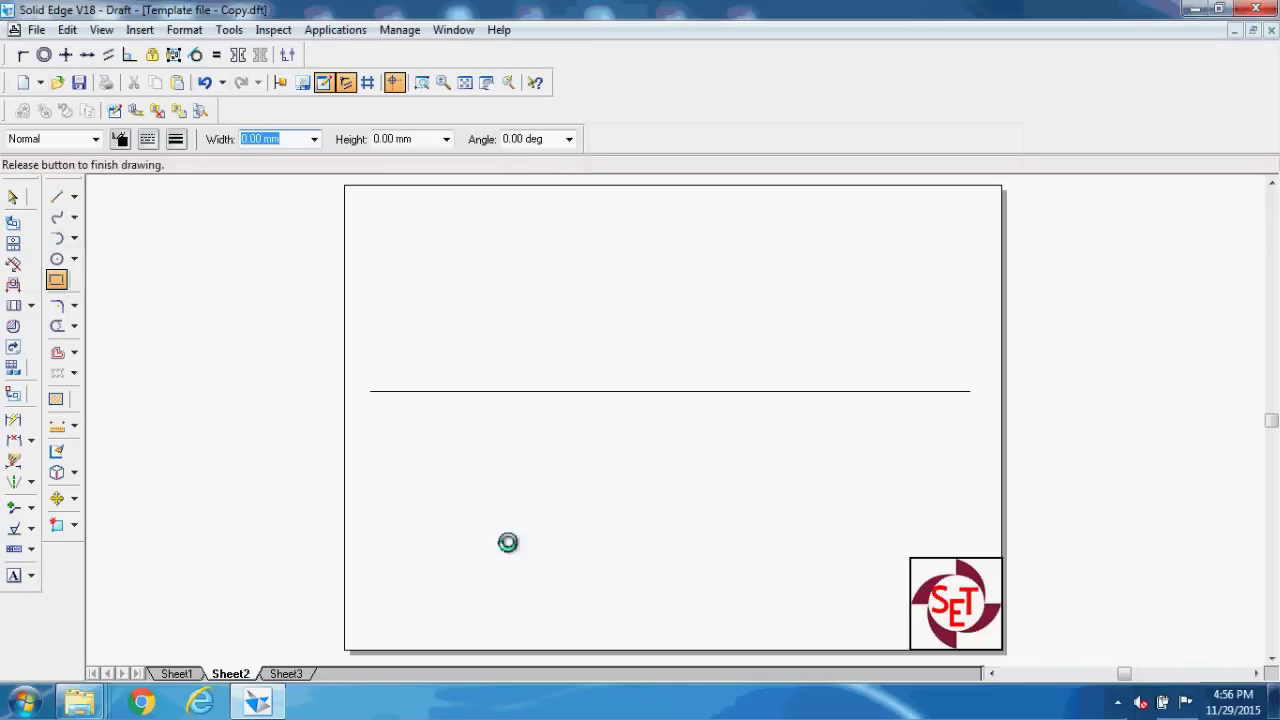
pyautogui.click(13, 197)
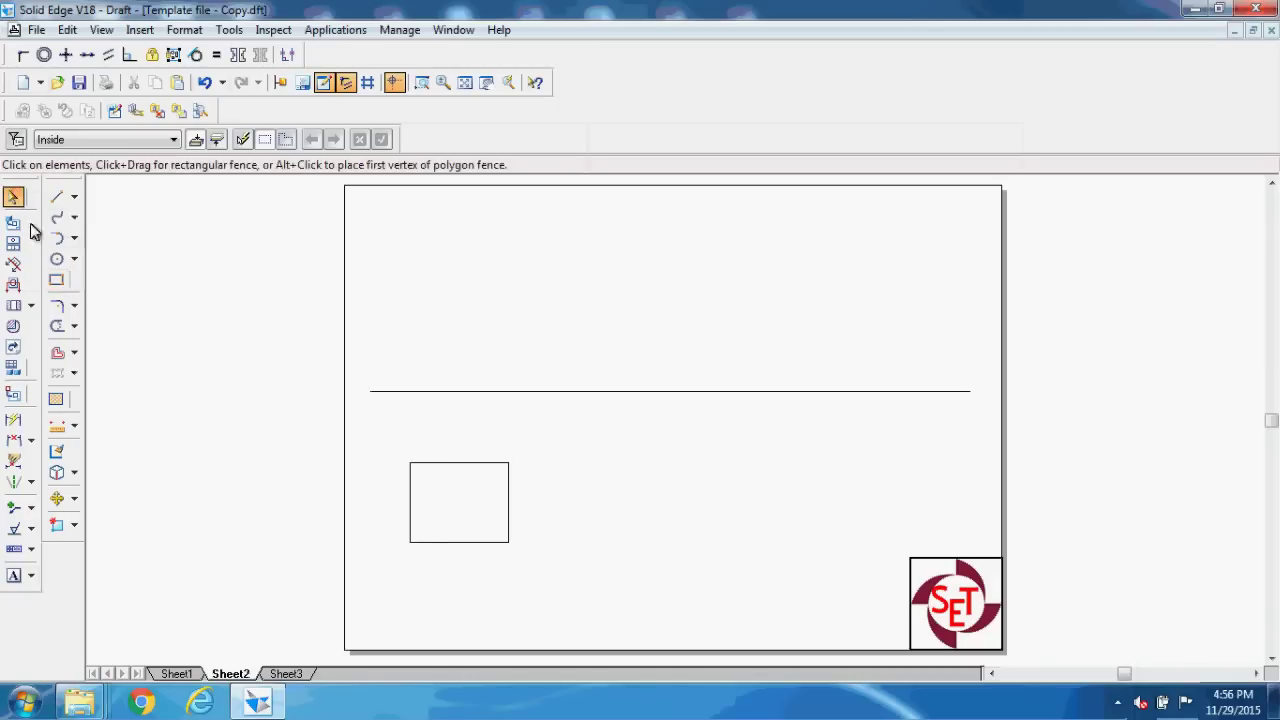
pyautogui.click(466, 543)
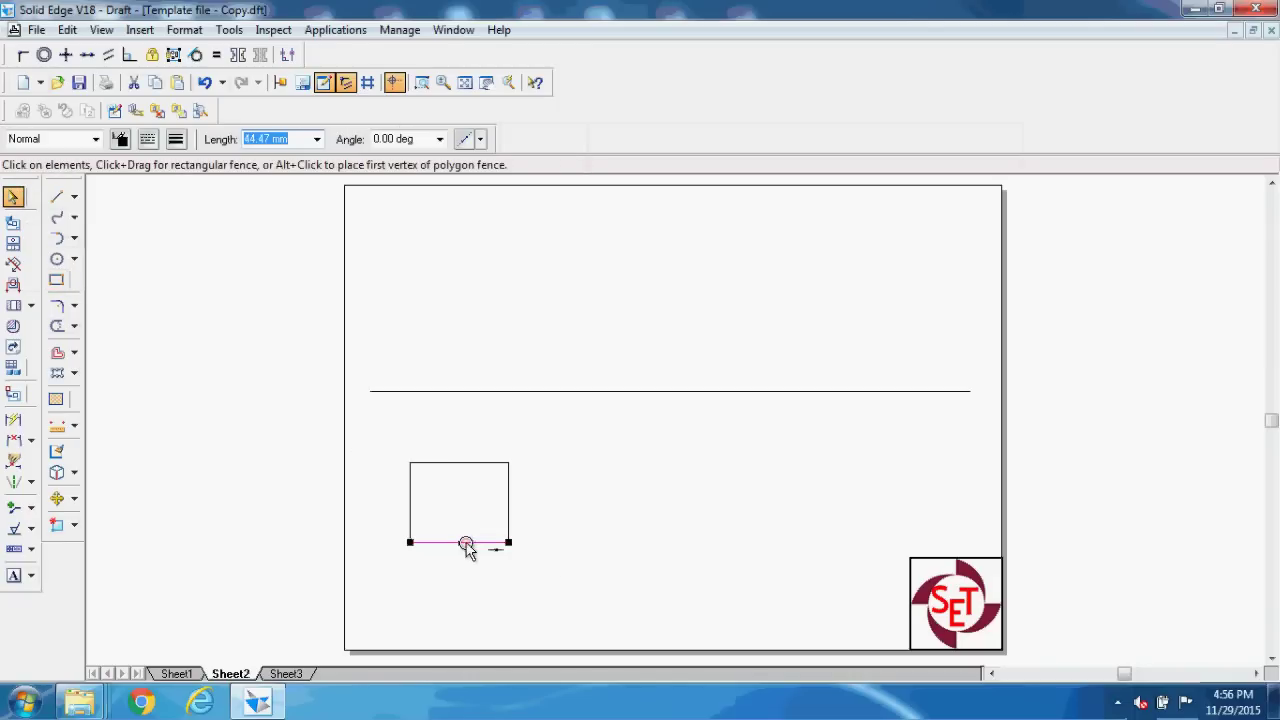
pyautogui.write('3')
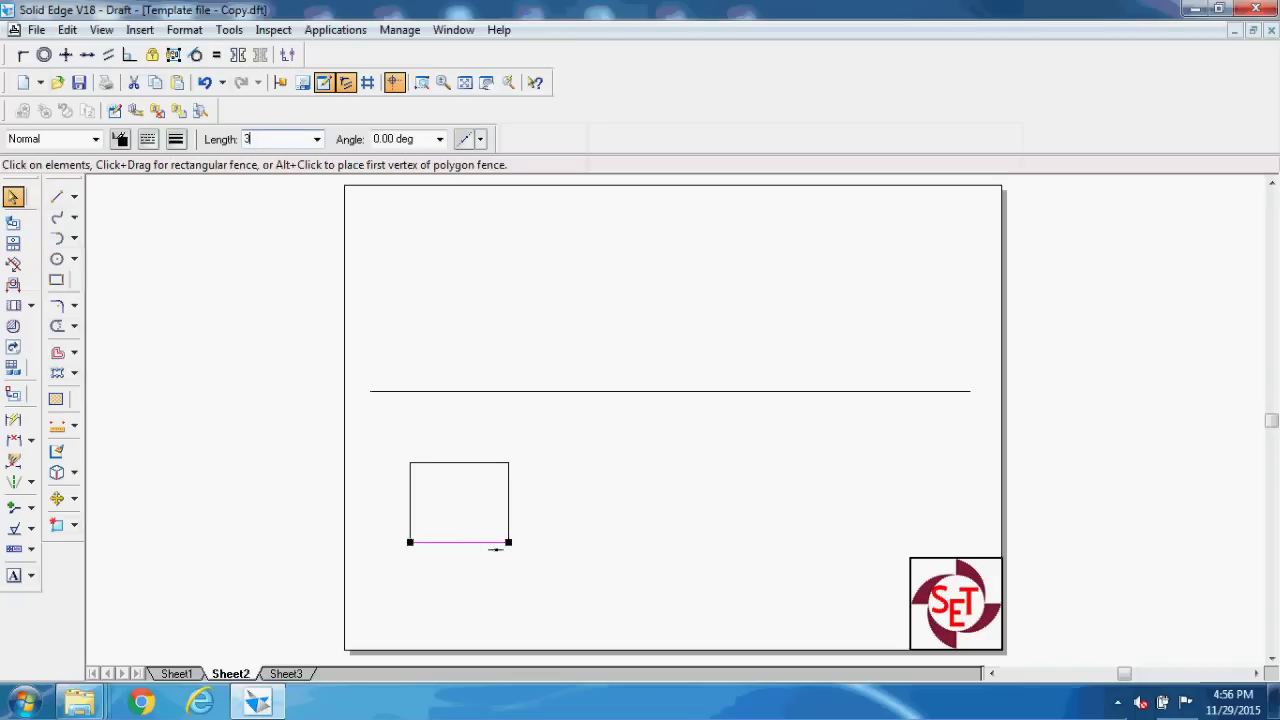
pyautogui.write('5')
pyautogui.press('Tab')
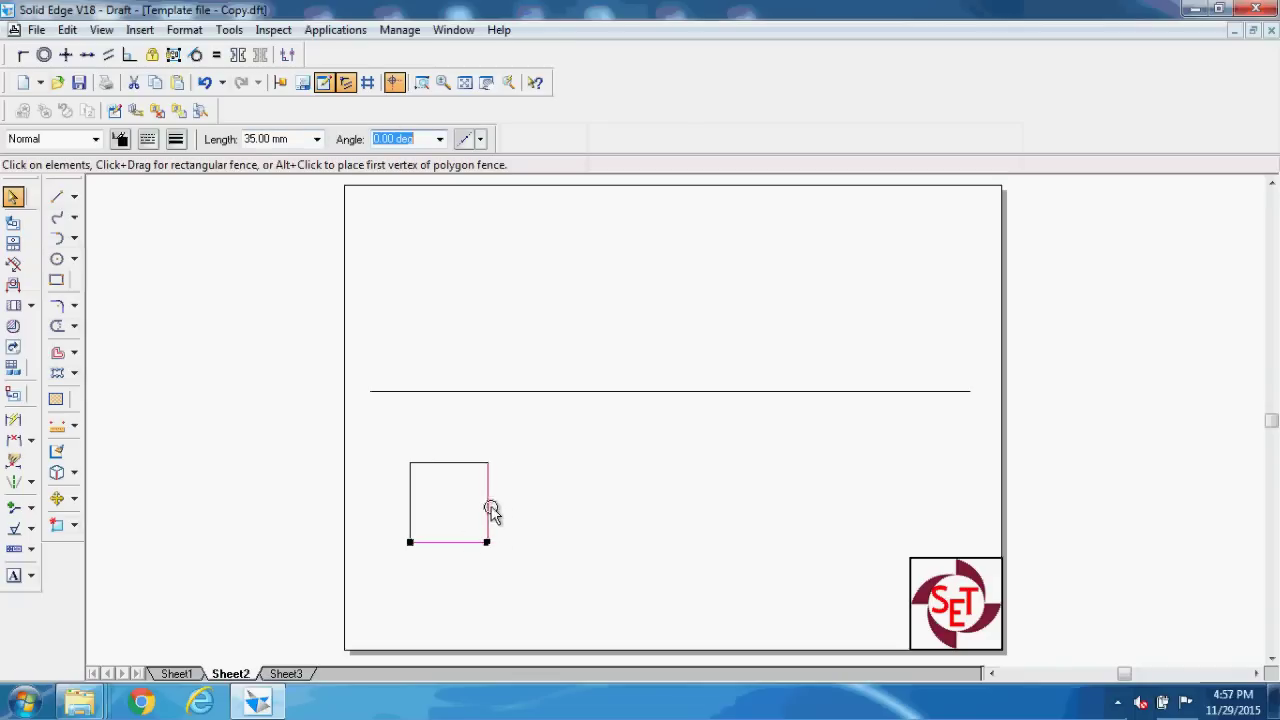
# - Set the rectangle's right edge to 35 mm to make it a square
pyautogui.click(491, 510)
pyautogui.write('35')
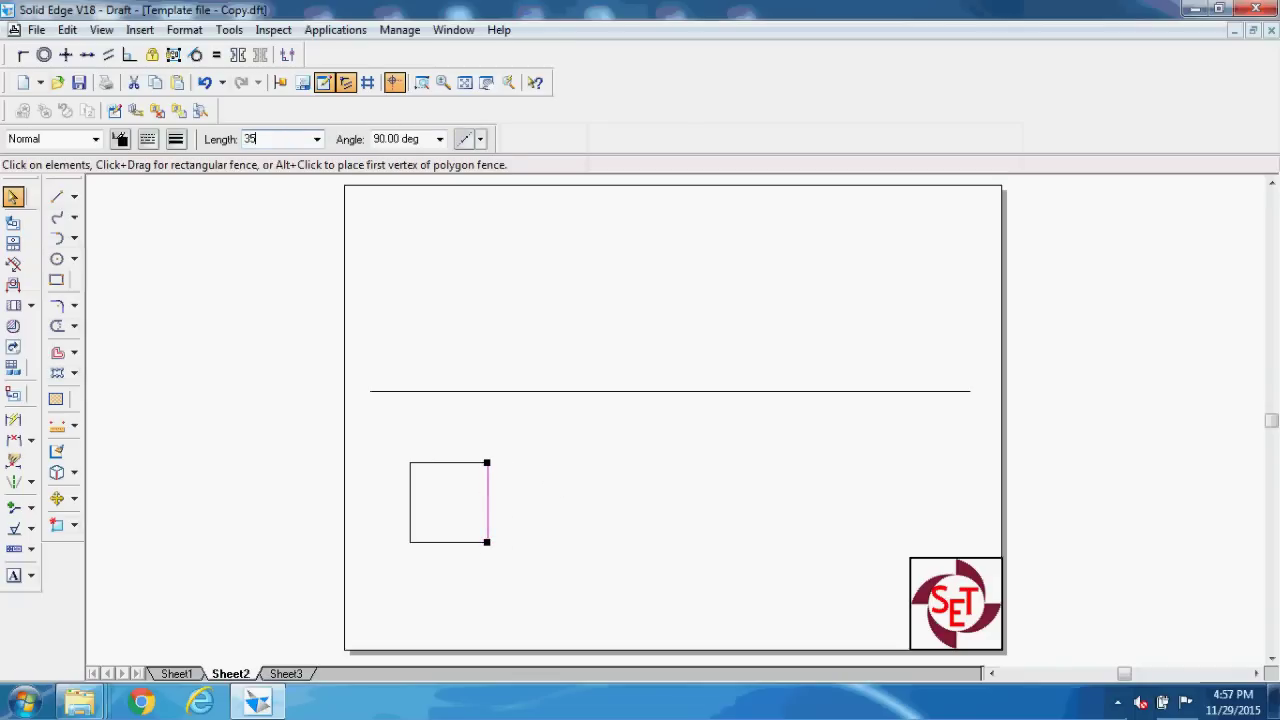
pyautogui.press('Tab')
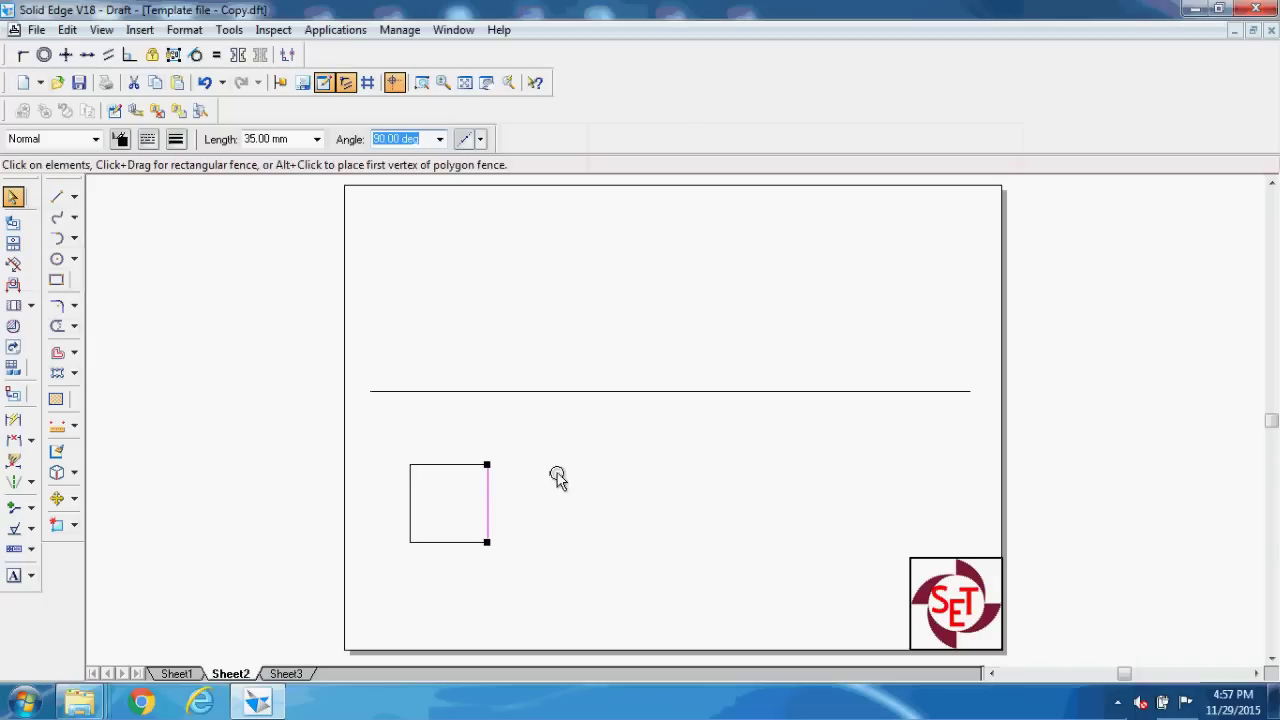
pyautogui.click(558, 500)
pyautogui.click(410, 505)
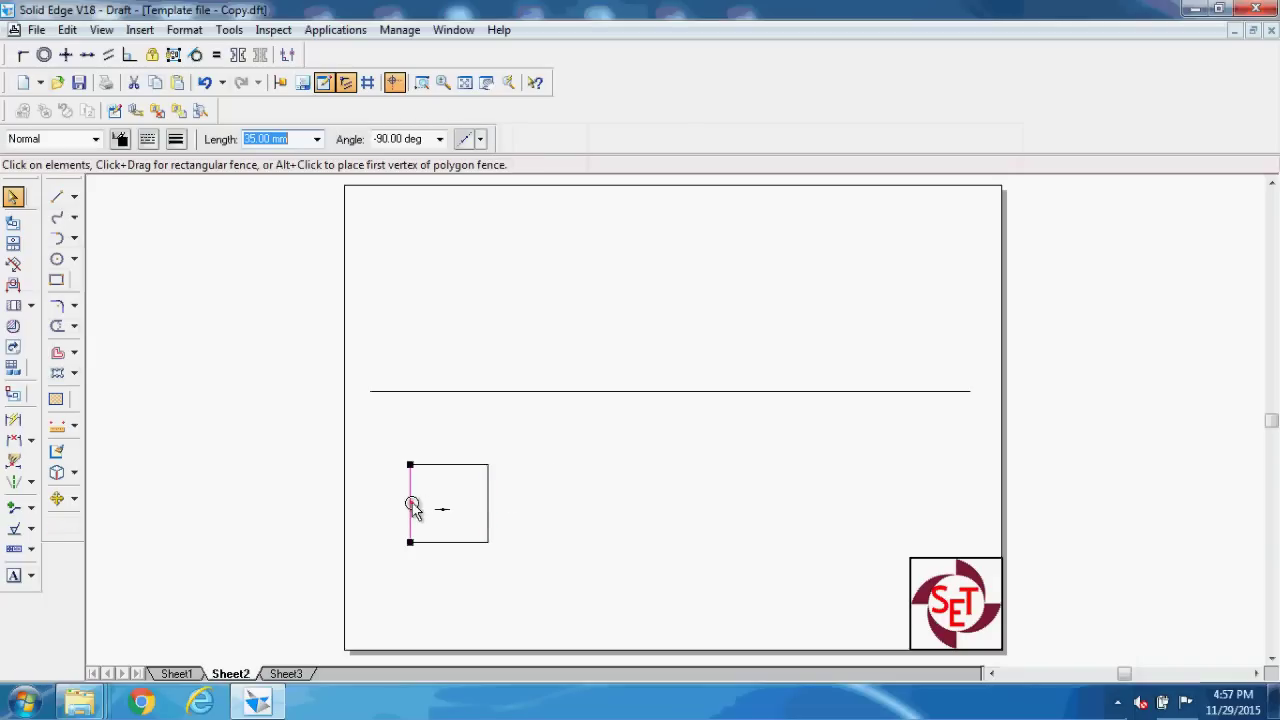
pyautogui.click(540, 507)
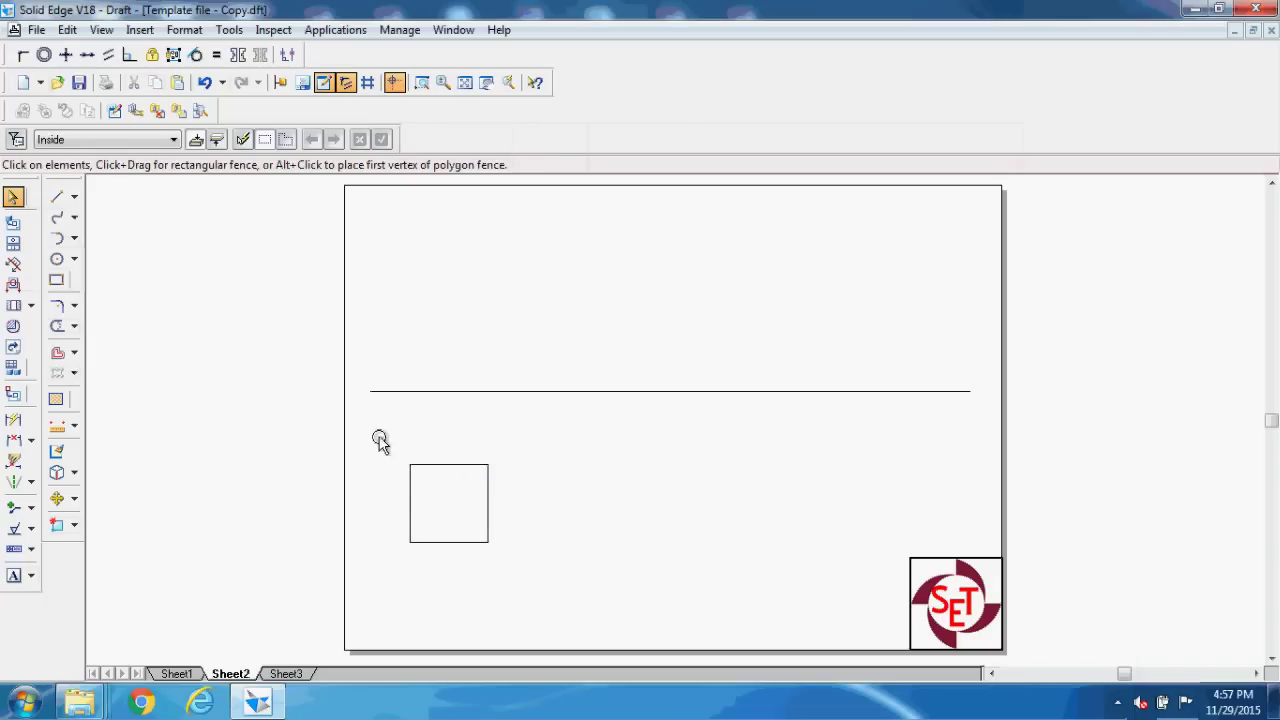
# - Give the whole 35 mm square a heavier line style
pyautogui.moveTo(381, 437); pyautogui.dragTo(577, 585)
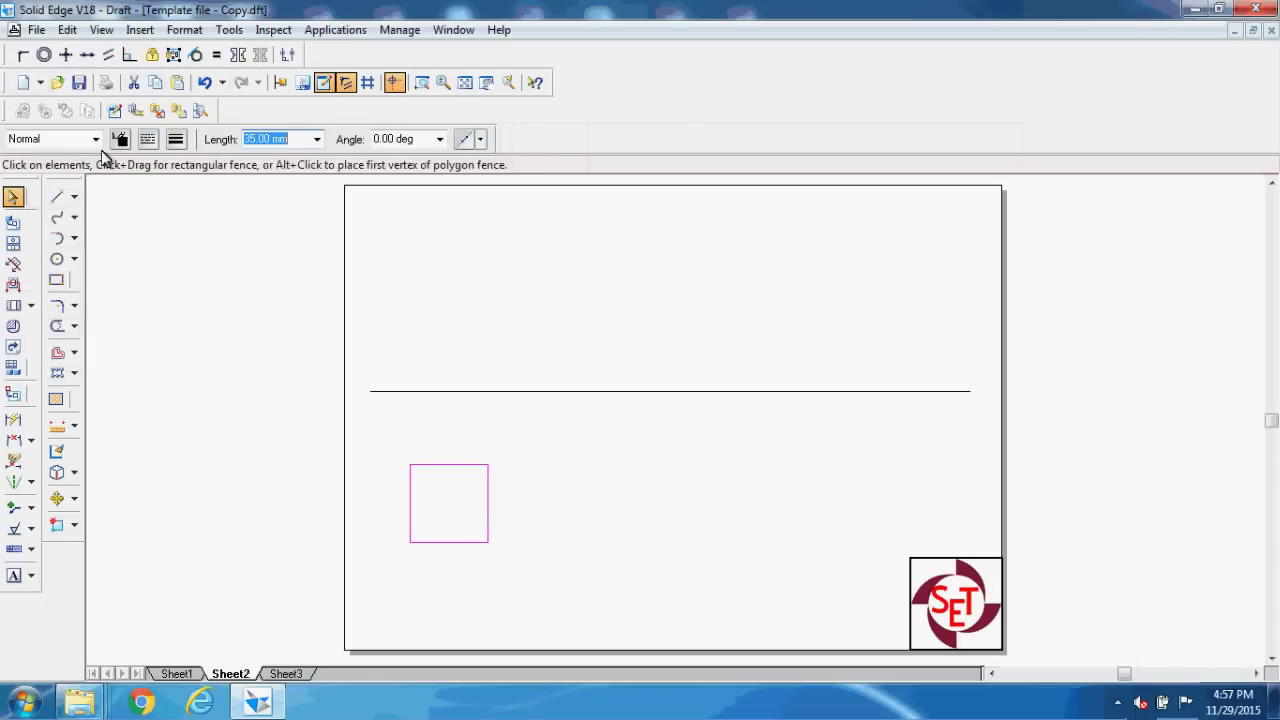
pyautogui.click(95, 139)
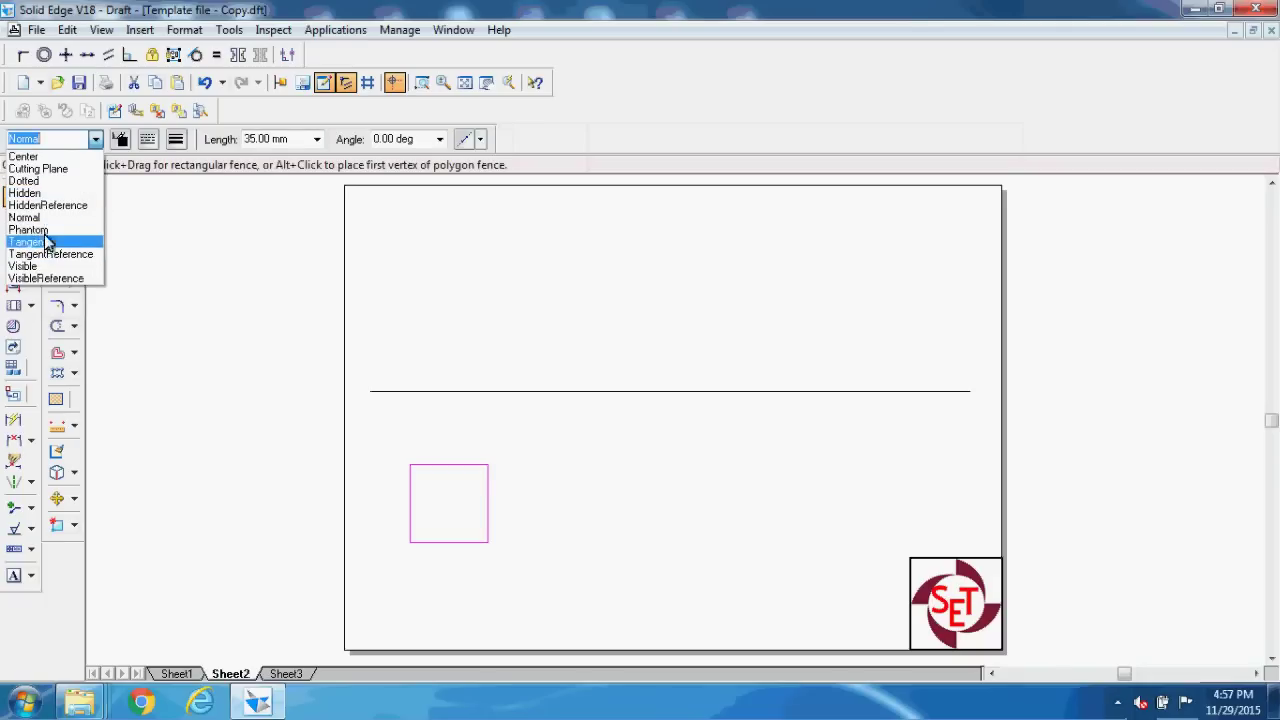
pyautogui.click(25, 266)
pyautogui.click(573, 567)
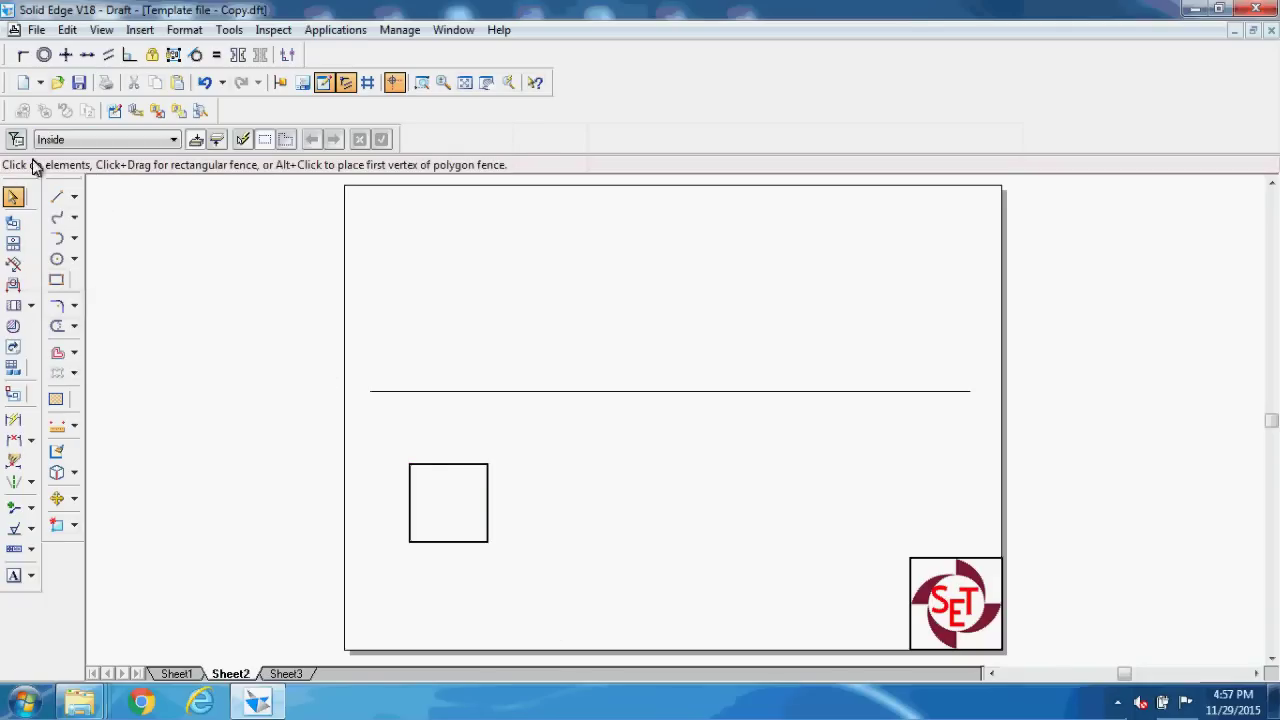
# - Draw the square's diagonals, top-left to bottom-right and top-right to bottom-left
pyautogui.click(56, 197)
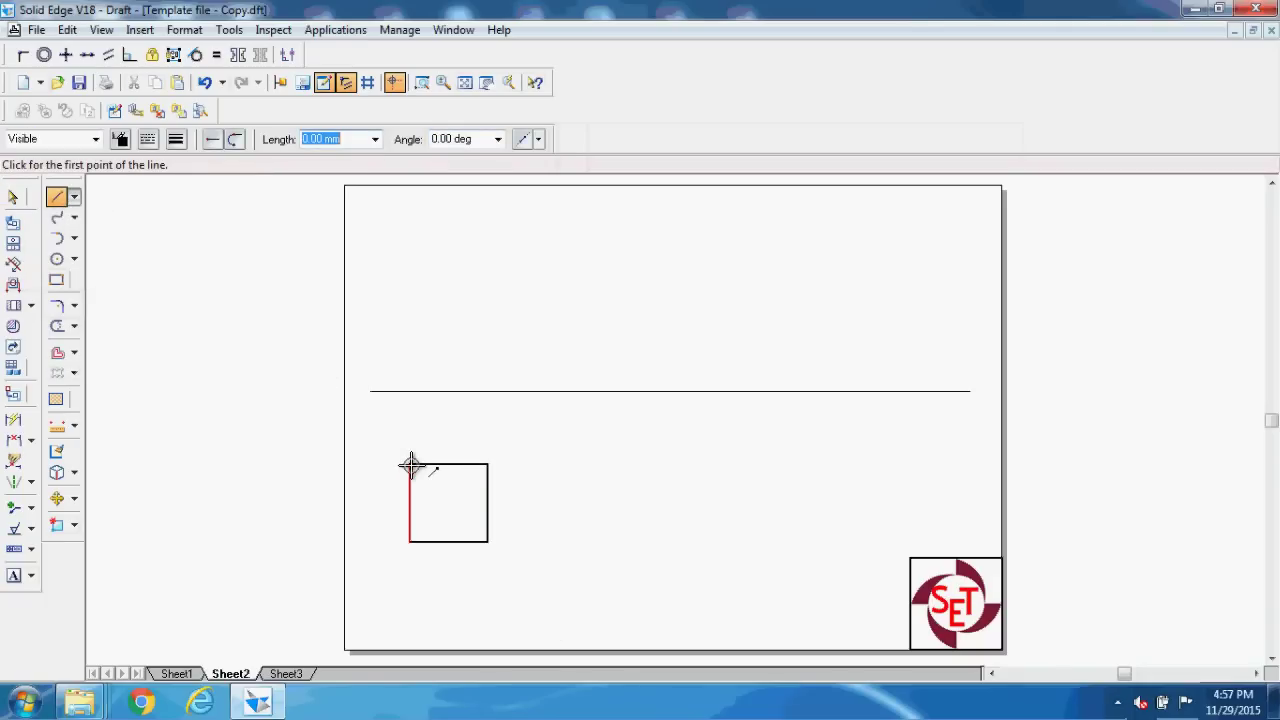
pyautogui.click(410, 465)
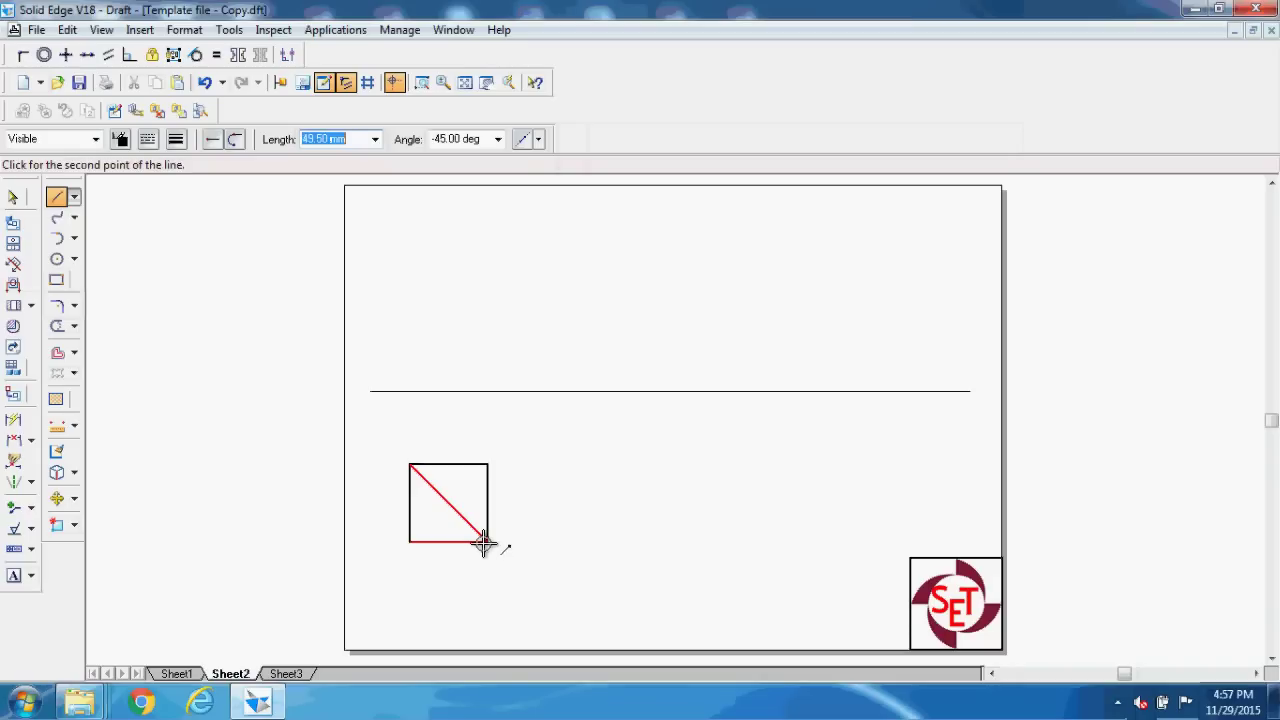
pyautogui.click(483, 541)
pyautogui.rightClick(487, 465)
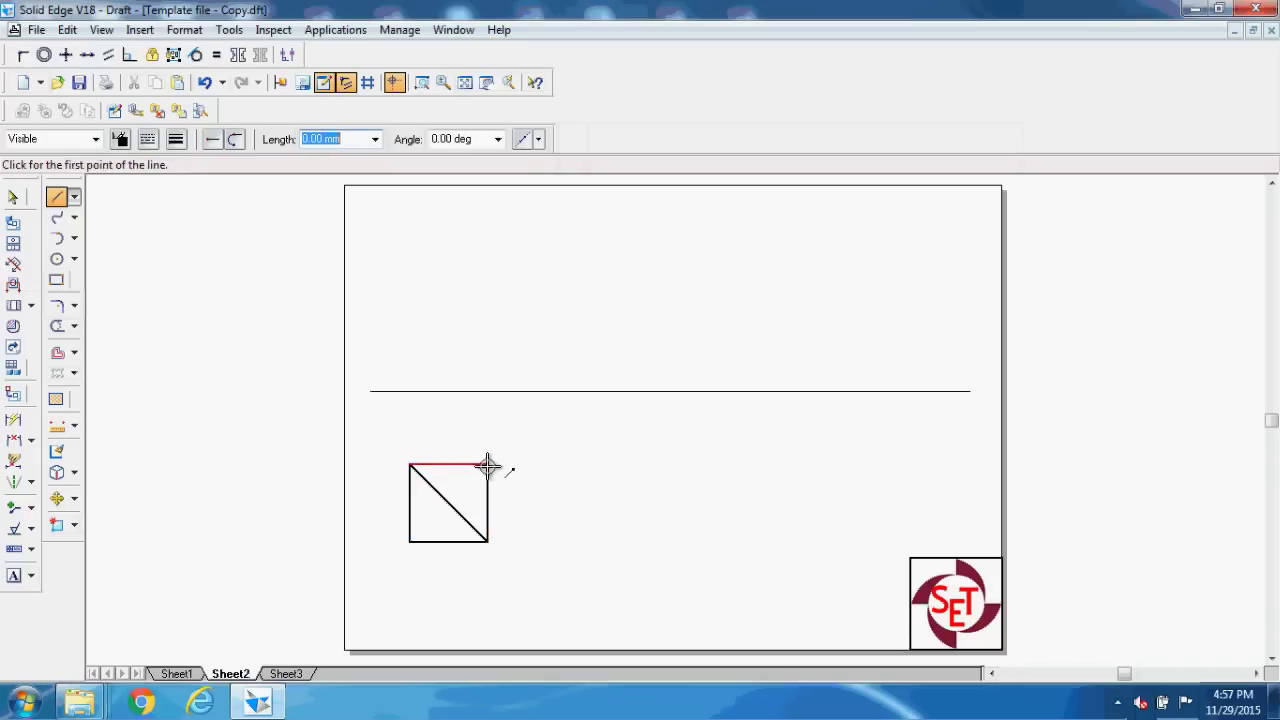
pyautogui.click(487, 464)
pyautogui.click(410, 541)
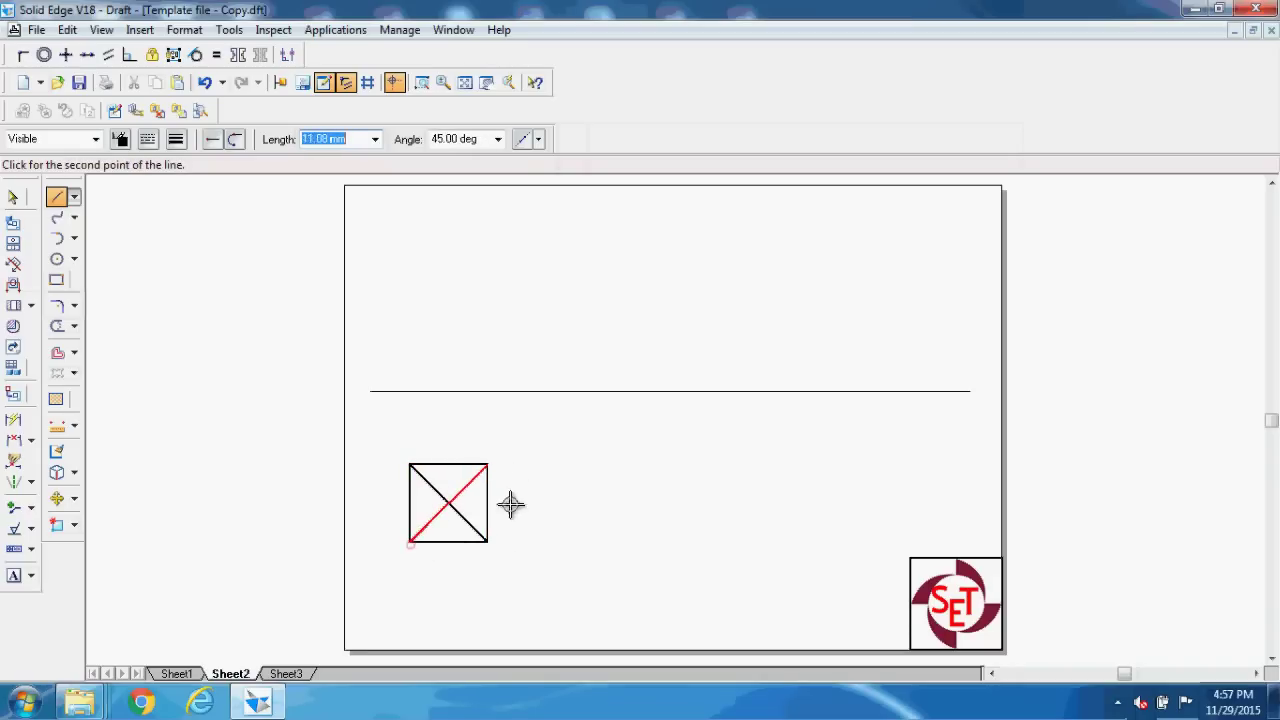
pyautogui.rightClick(581, 467)
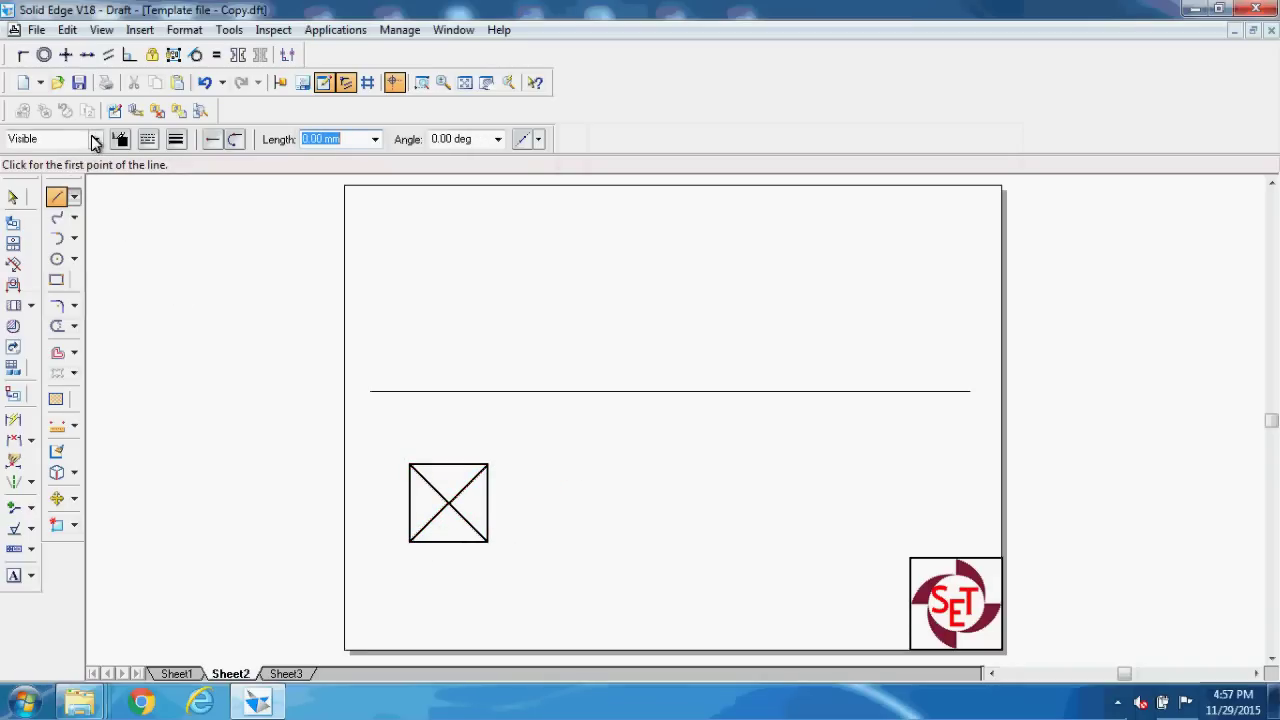
pyautogui.click(95, 139)
# - In Normal style, draw projectors from the square's top corners and centre up to the XY line
pyautogui.click(45, 218)
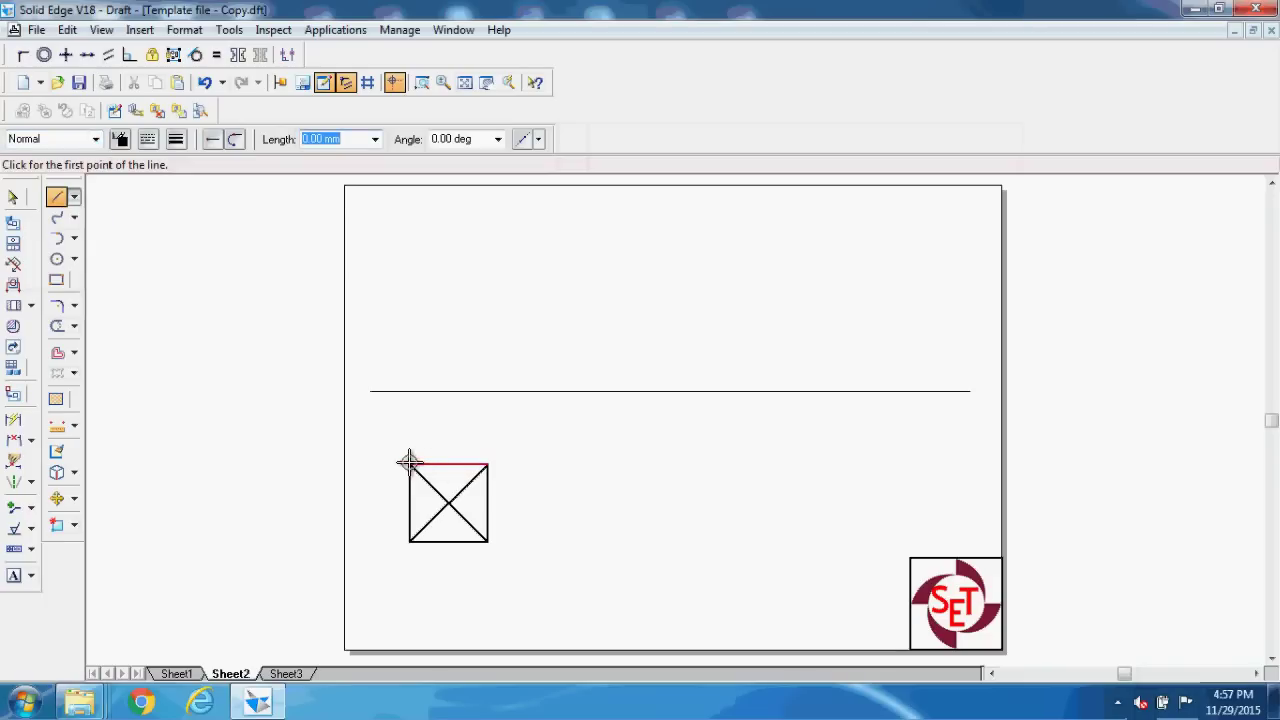
pyautogui.click(409, 465)
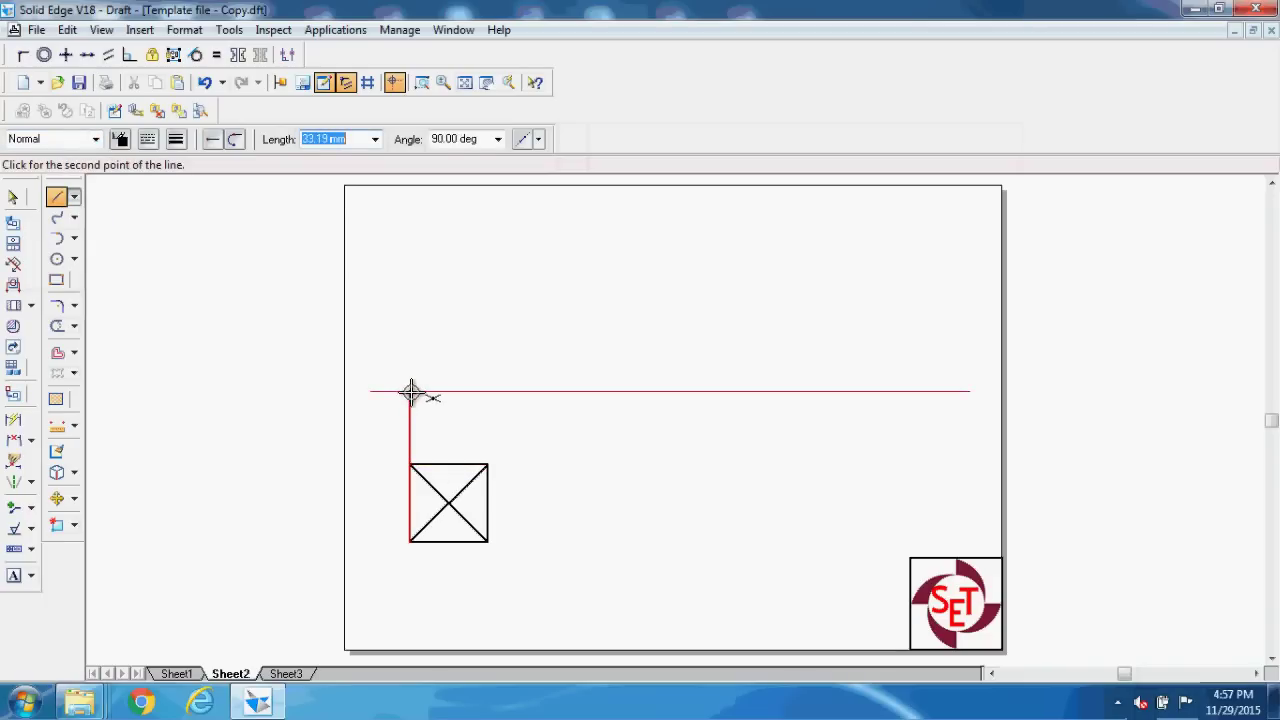
pyautogui.click(410, 391)
pyautogui.rightClick(484, 455)
pyautogui.click(487, 463)
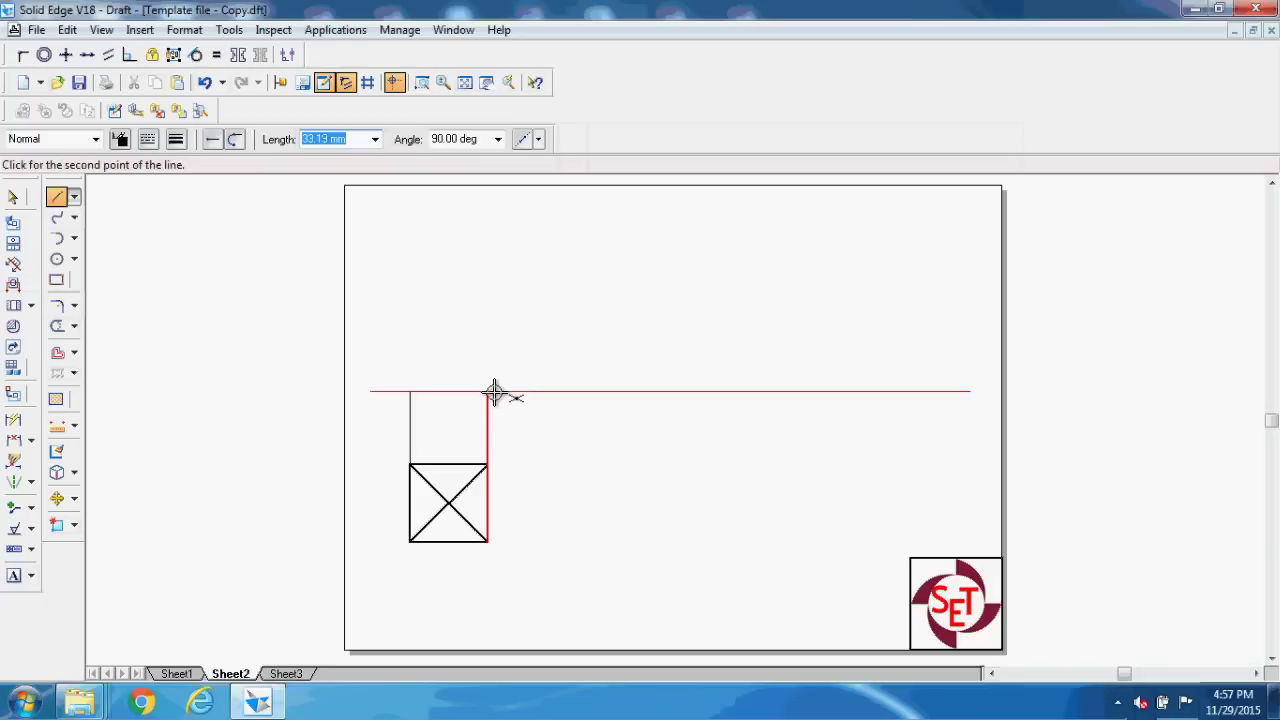
pyautogui.click(494, 390)
pyautogui.rightClick(478, 391)
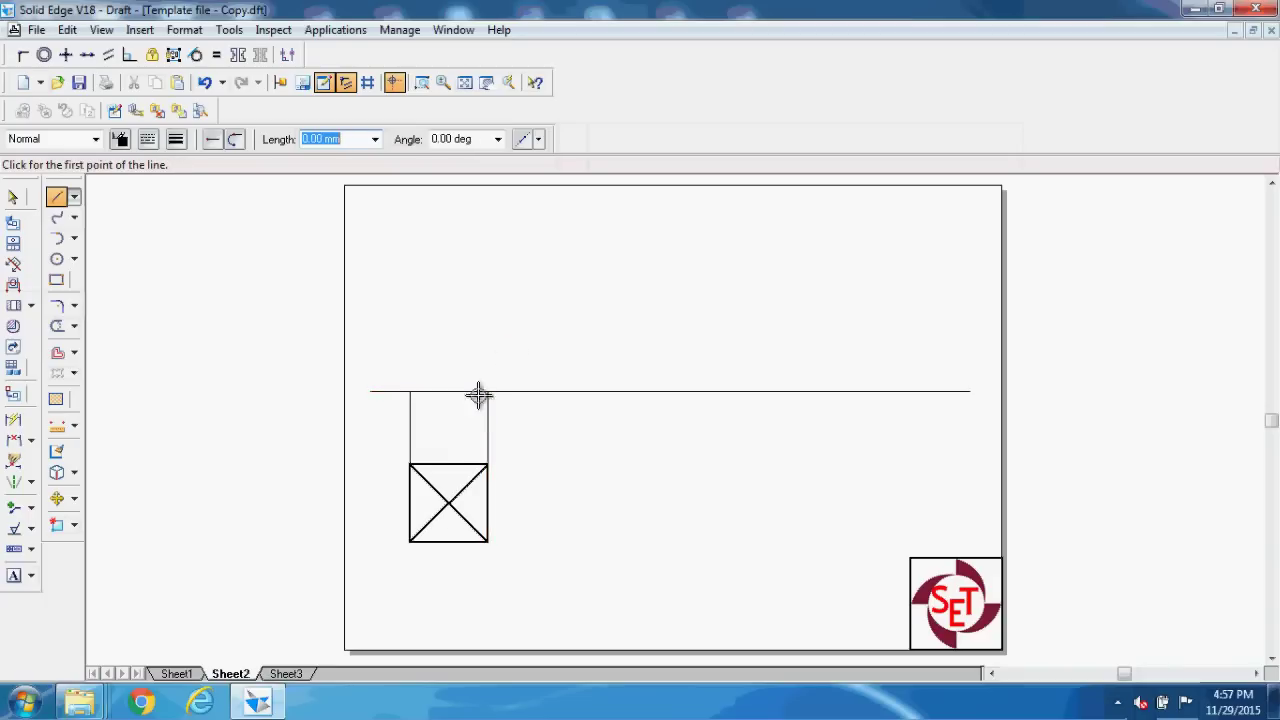
pyautogui.click(449, 503)
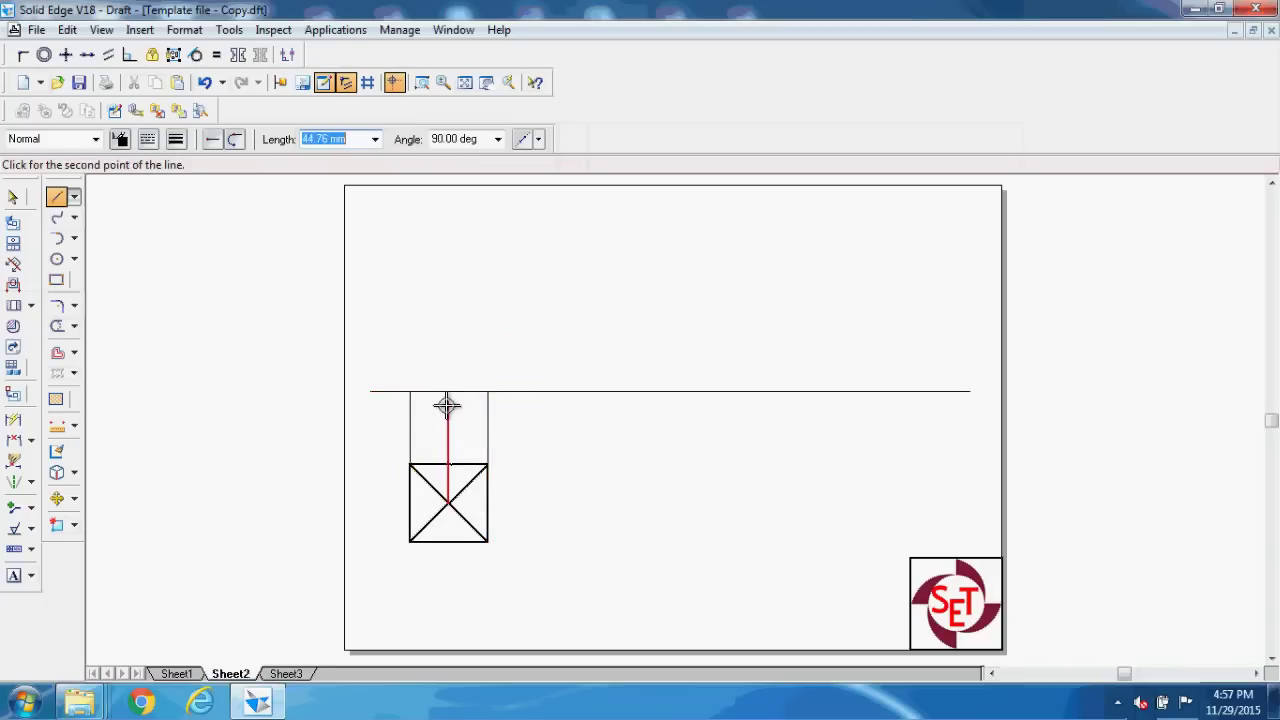
pyautogui.click(448, 391)
pyautogui.rightClick(449, 392)
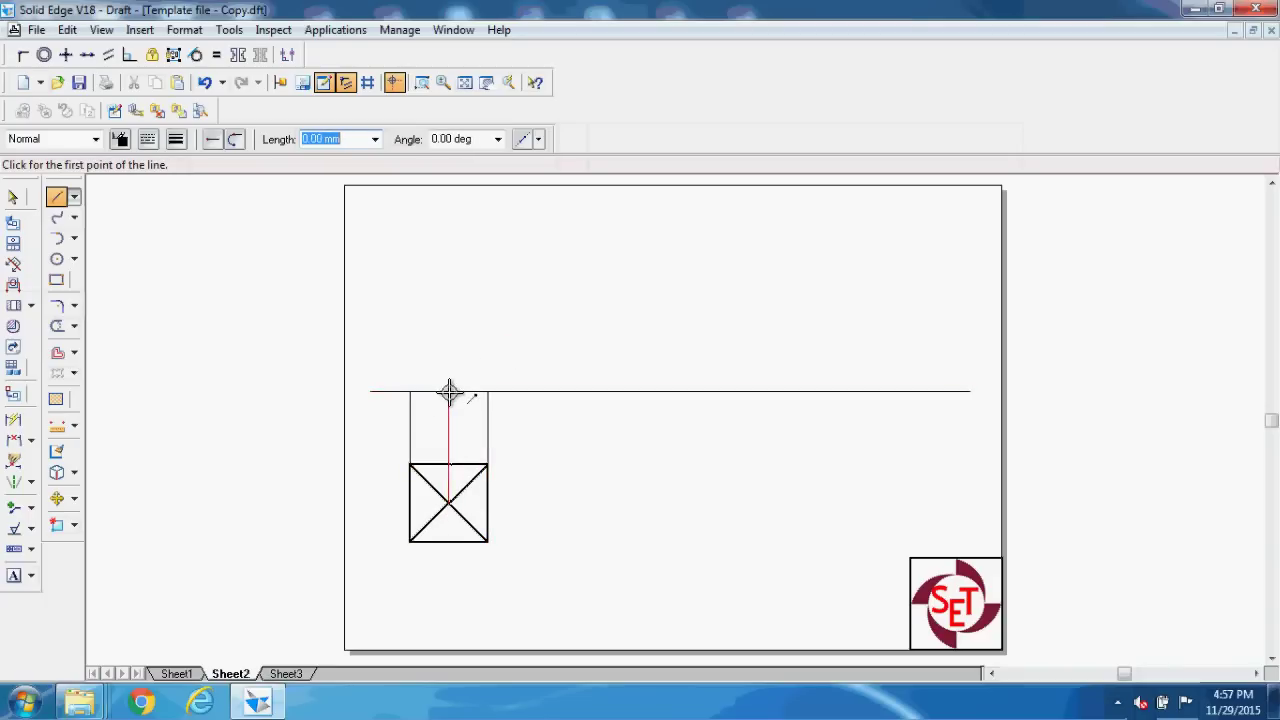
# - Draw a 65 mm vertical line upward from the centre projector's top end
pyautogui.click(447, 391)
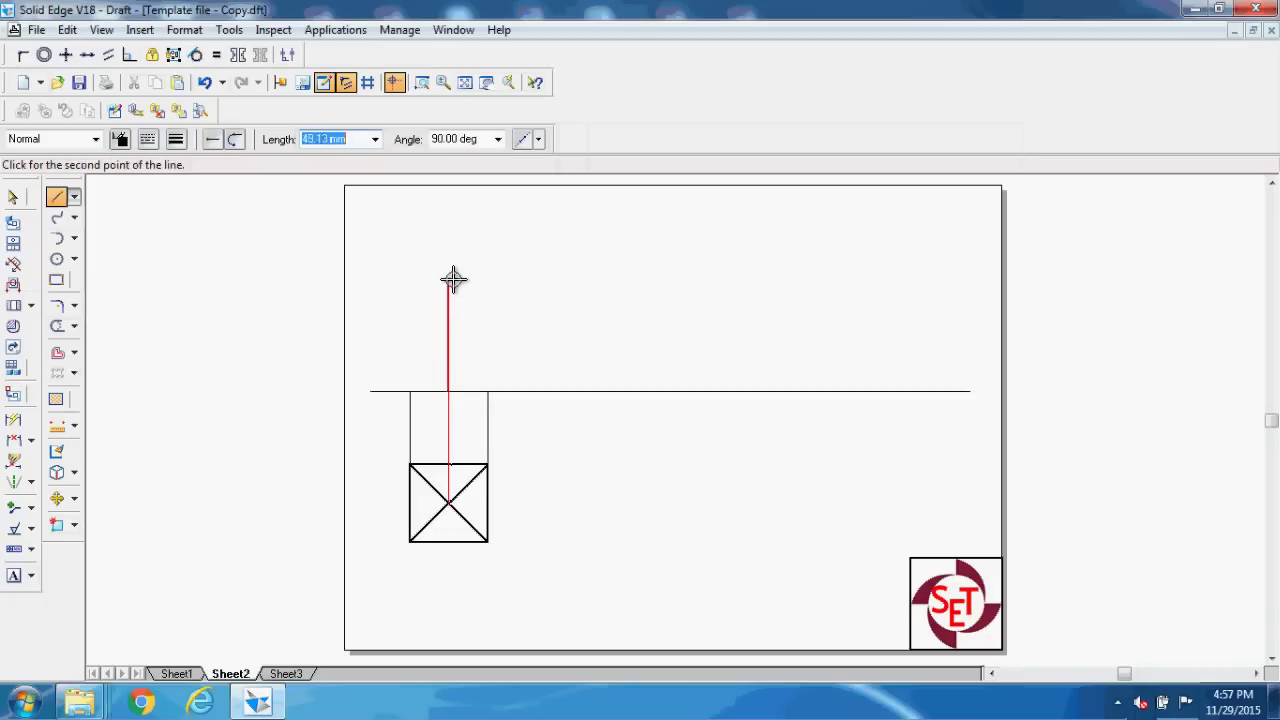
pyautogui.write('65')
pyautogui.press('Tab')
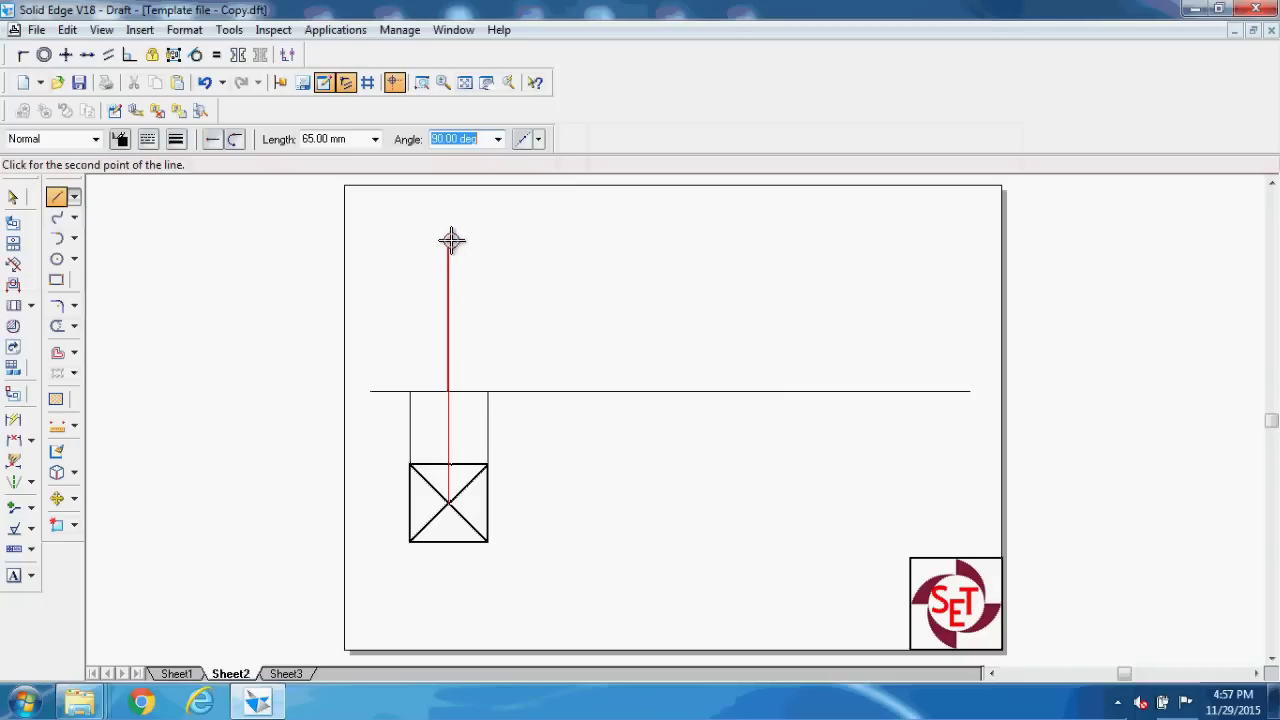
pyautogui.click(455, 237)
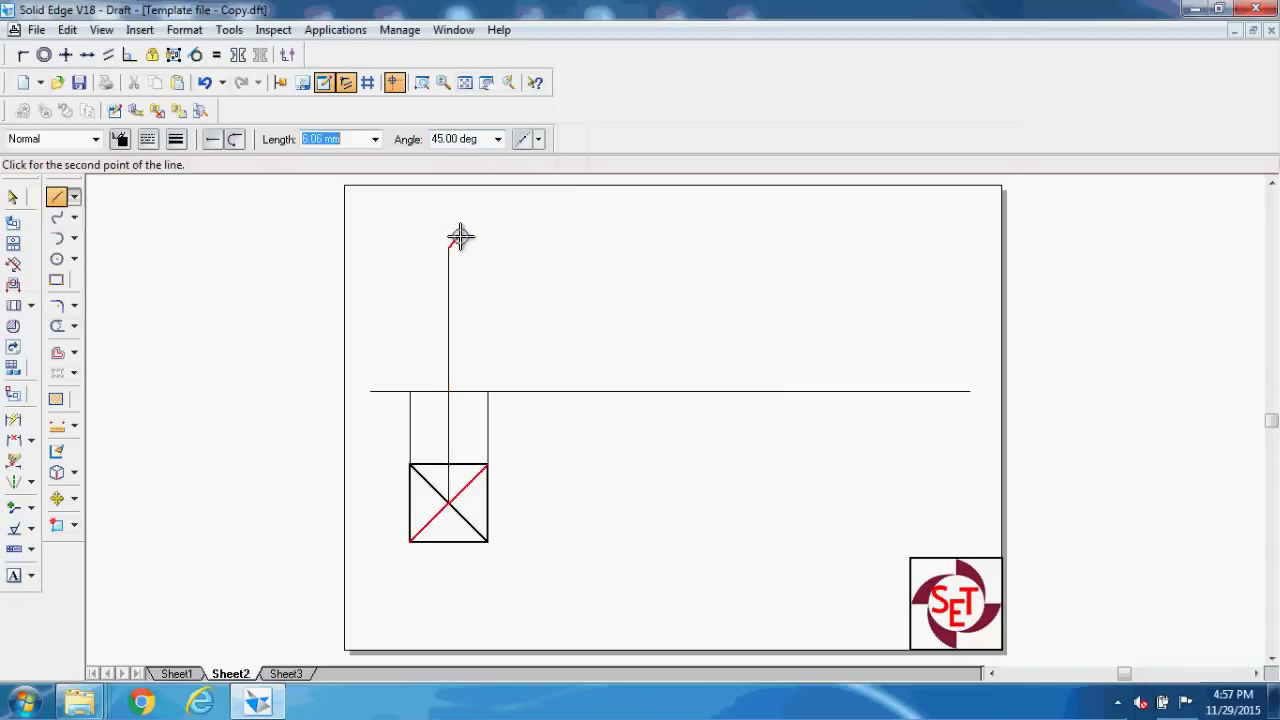
# - Change the 65 mm vertical axis to a dash-dot centre line
pyautogui.click(13, 197)
pyautogui.click(449, 322)
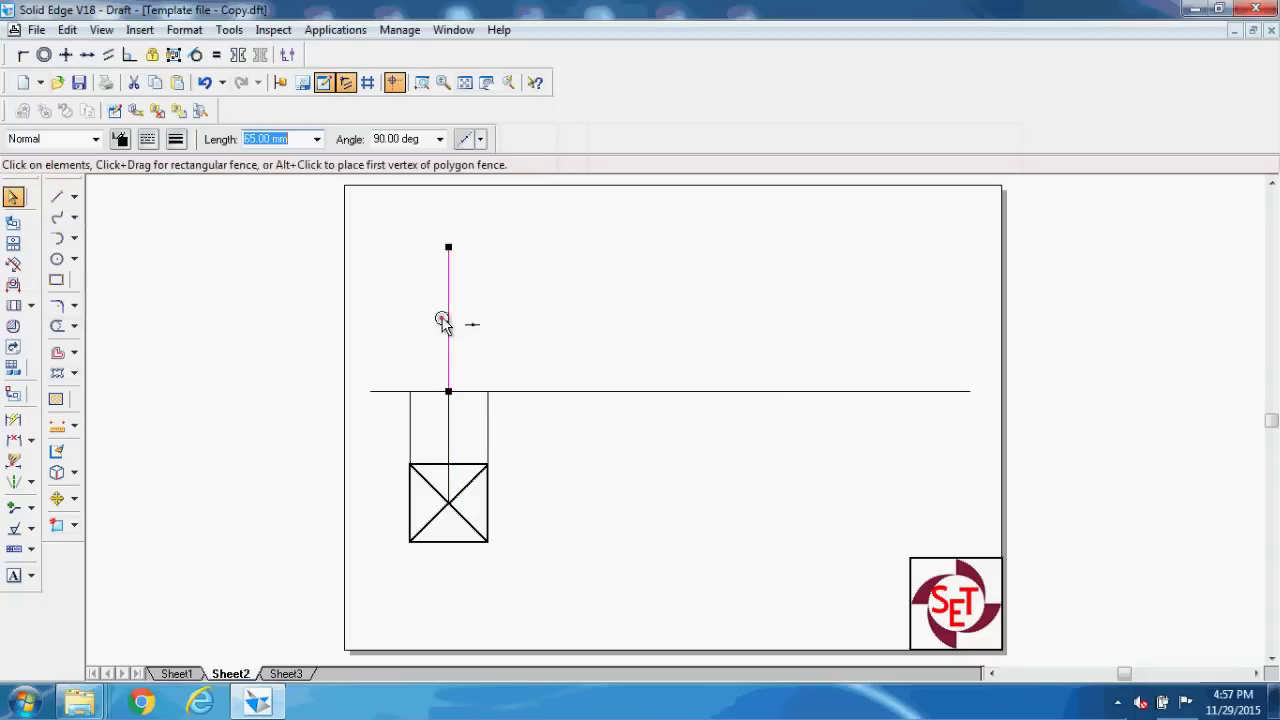
pyautogui.click(147, 139)
pyautogui.click(165, 196)
pyautogui.click(591, 329)
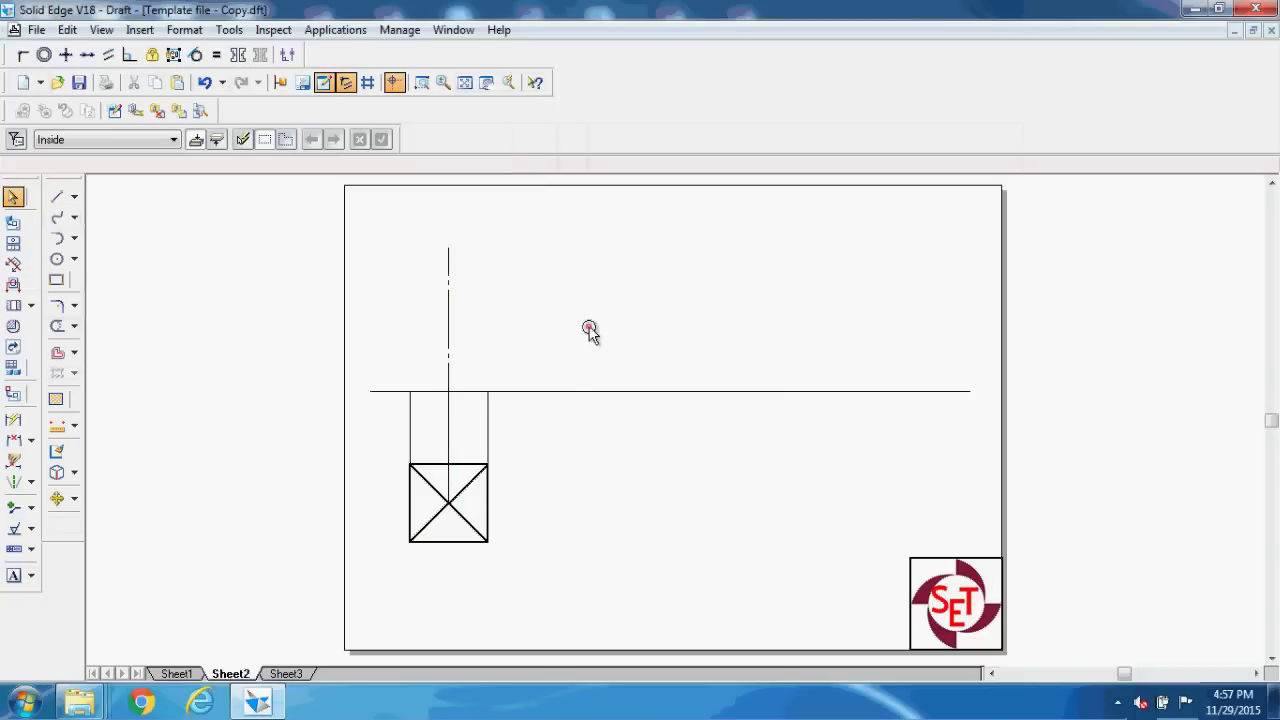
pyautogui.click(57, 196)
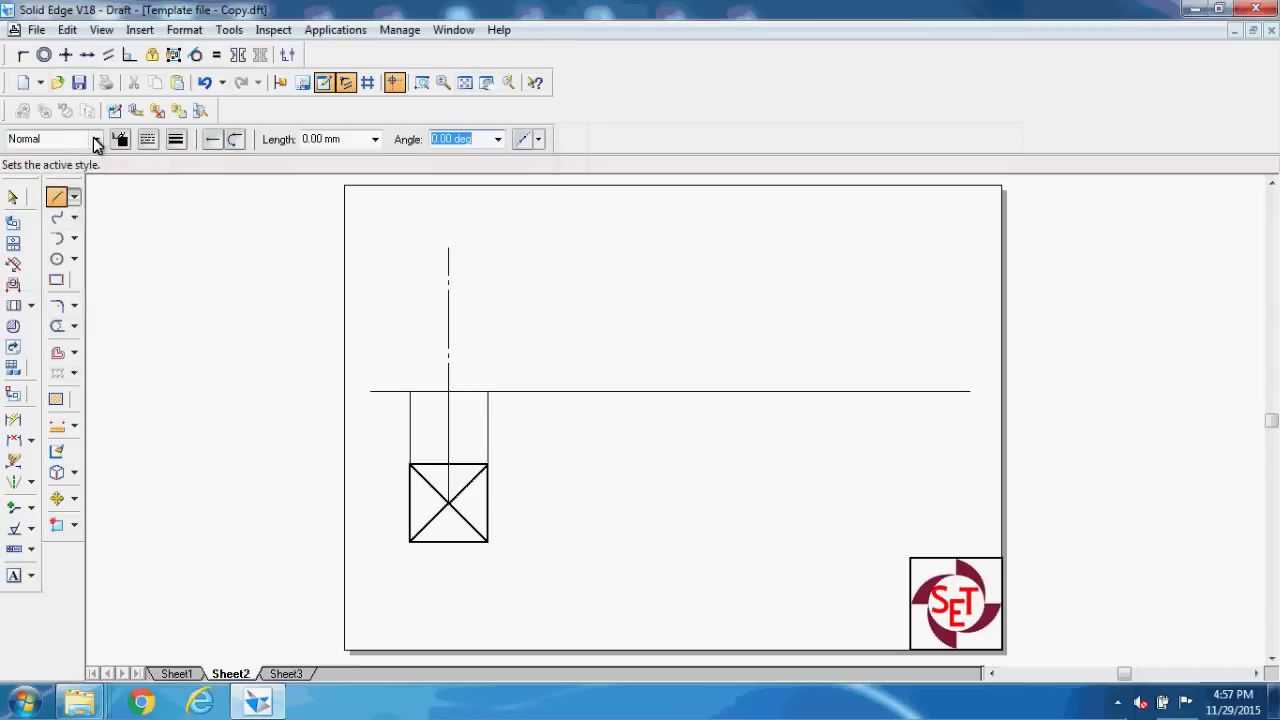
pyautogui.click(95, 139)
# - In Visible style, draw the triangle from the axis apex to both XY base corners and back
pyautogui.click(60, 266)
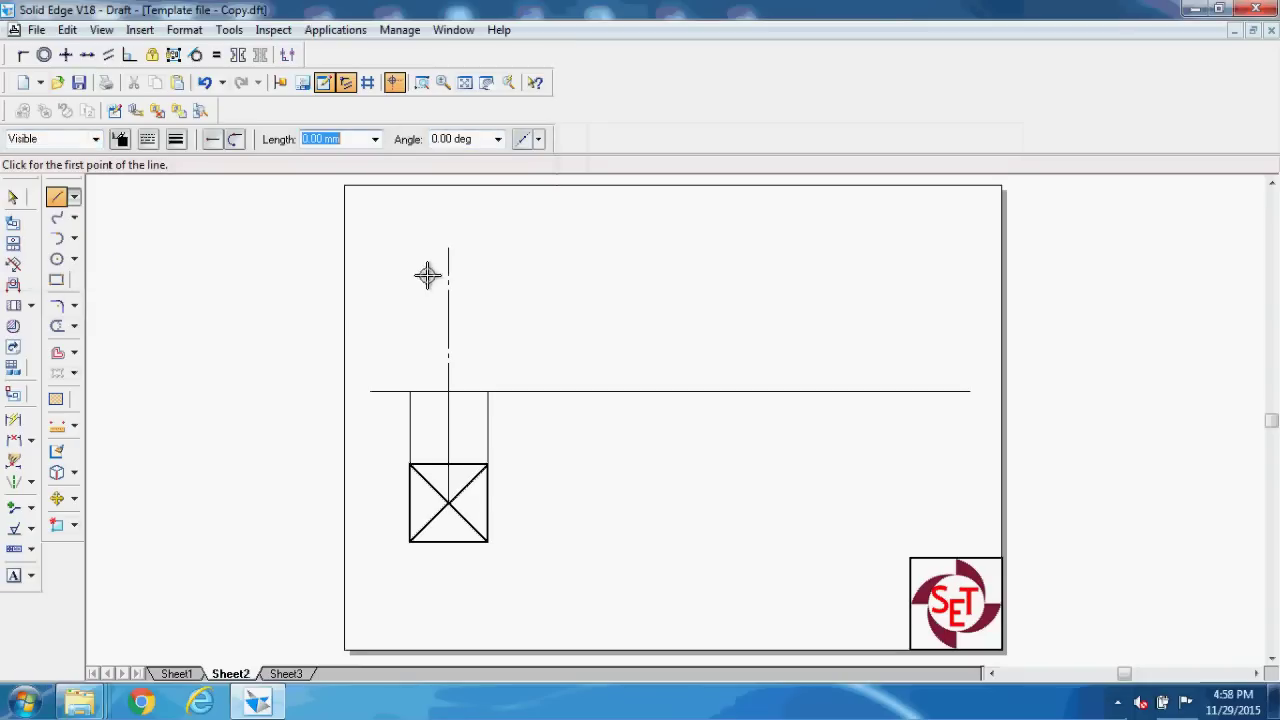
pyautogui.click(447, 248)
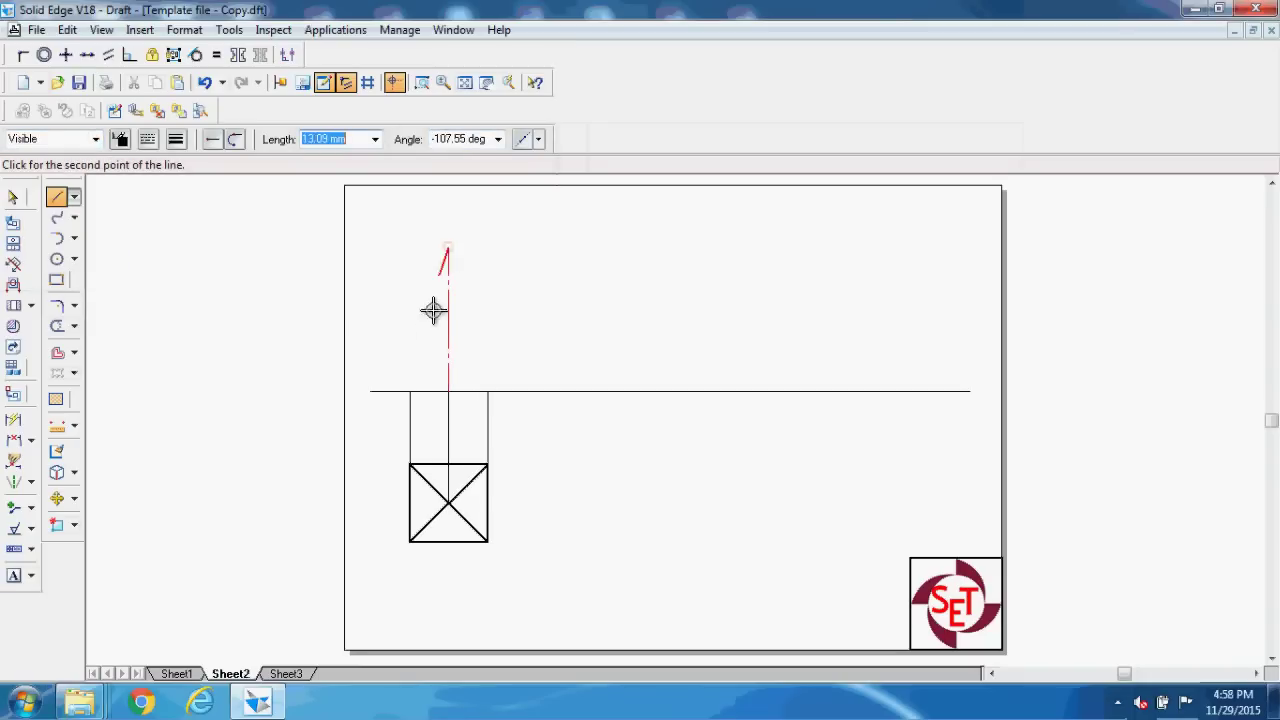
pyautogui.click(412, 391)
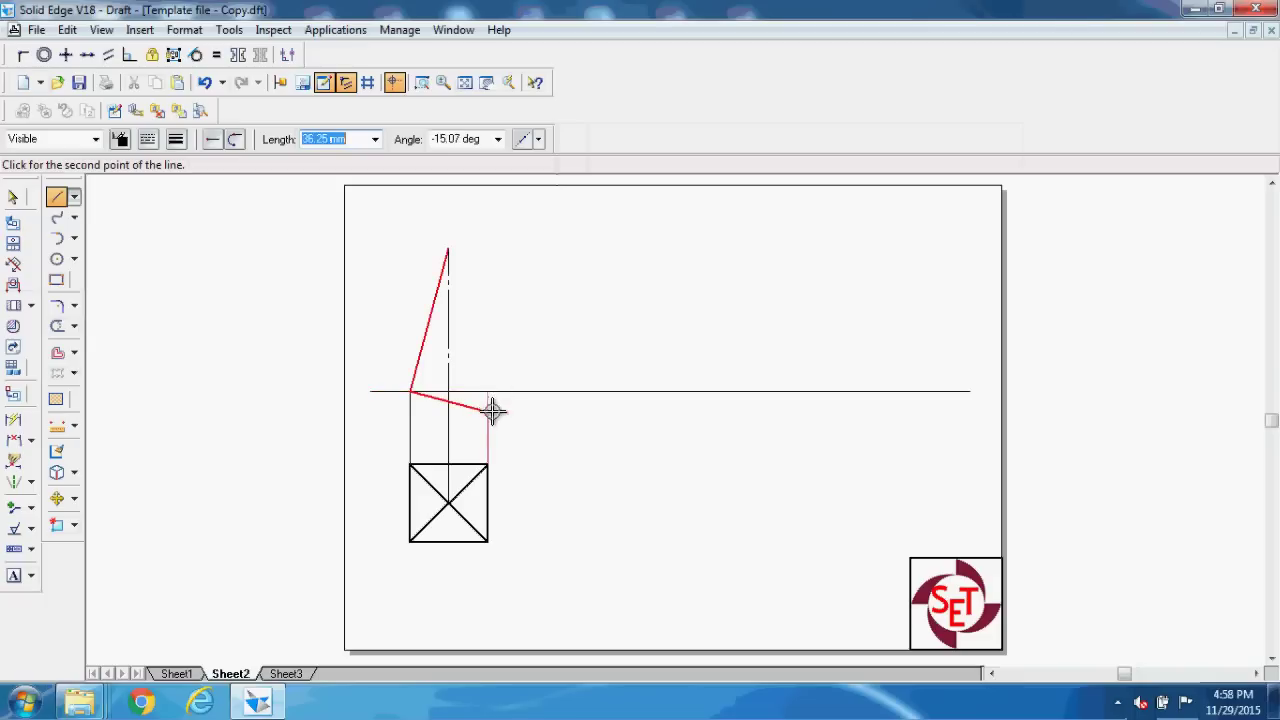
pyautogui.click(487, 391)
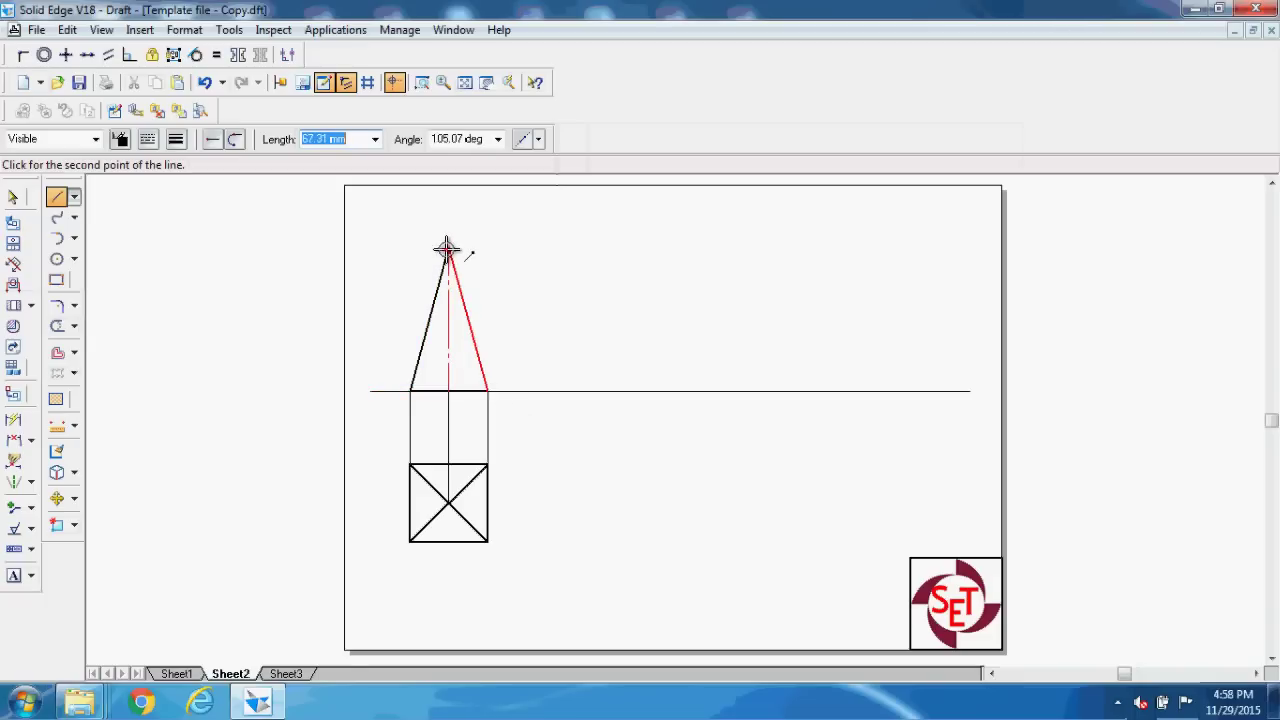
pyautogui.click(447, 248)
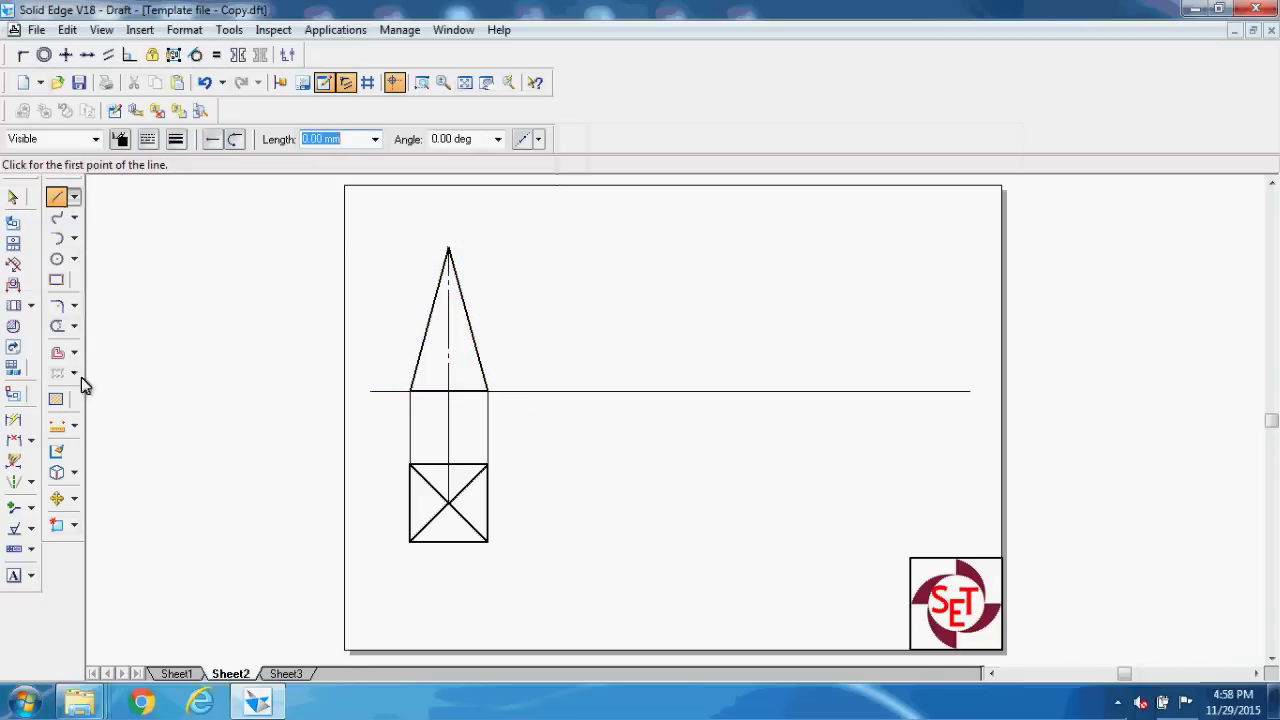
# - Place text labels a, b and c at the square's corners
pyautogui.click(13, 575)
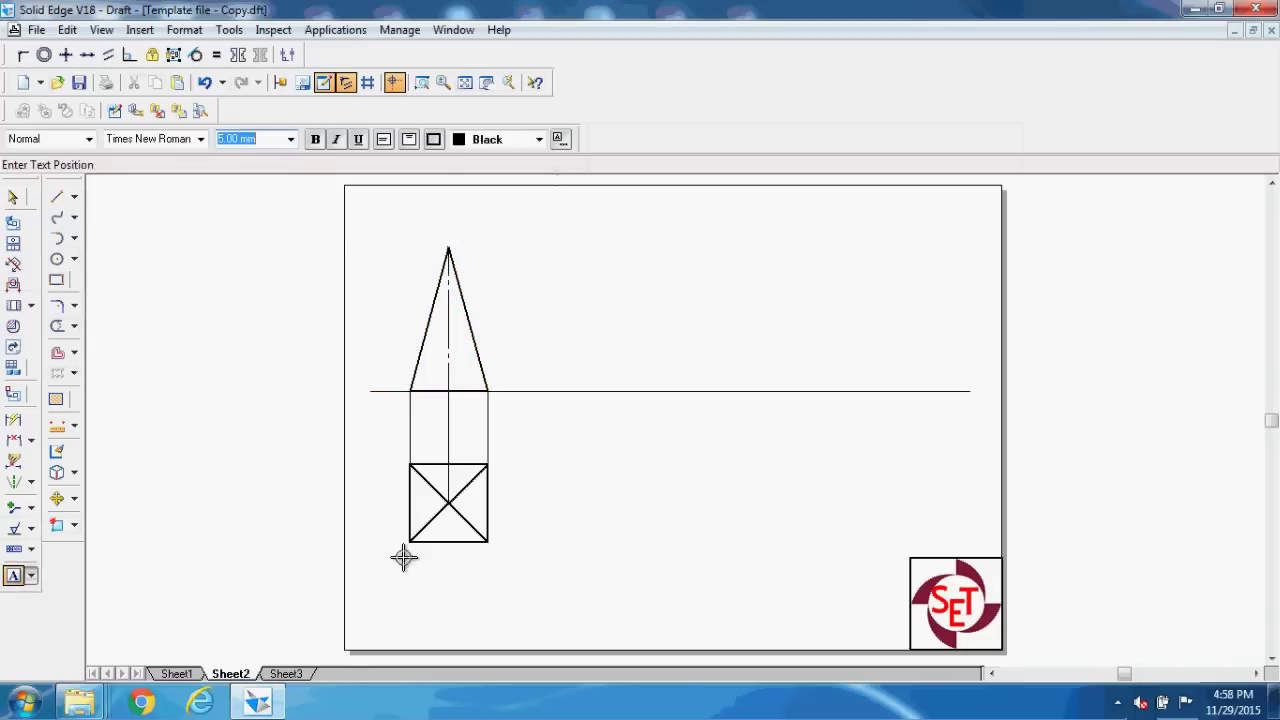
pyautogui.click(398, 541)
pyautogui.write('a')
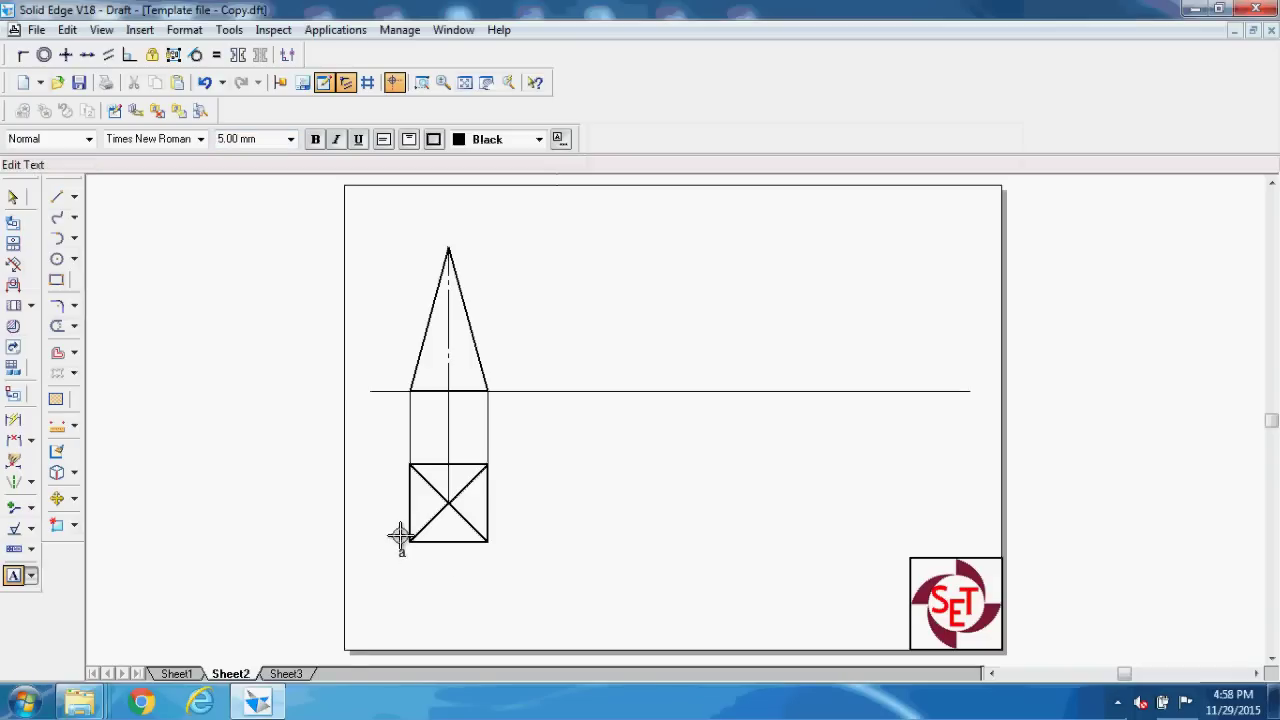
pyautogui.click(486, 551)
pyautogui.click(486, 551)
pyautogui.write('b')
pyautogui.click(494, 460)
pyautogui.write('c')
pyautogui.write('d')
# - Add the remaining labels d, a'(d'), b'(c'), o(o1) and o' around both views
pyautogui.click(384, 380)
pyautogui.write(')')
pyautogui.click(492, 373)
pyautogui.write("b'(c')")
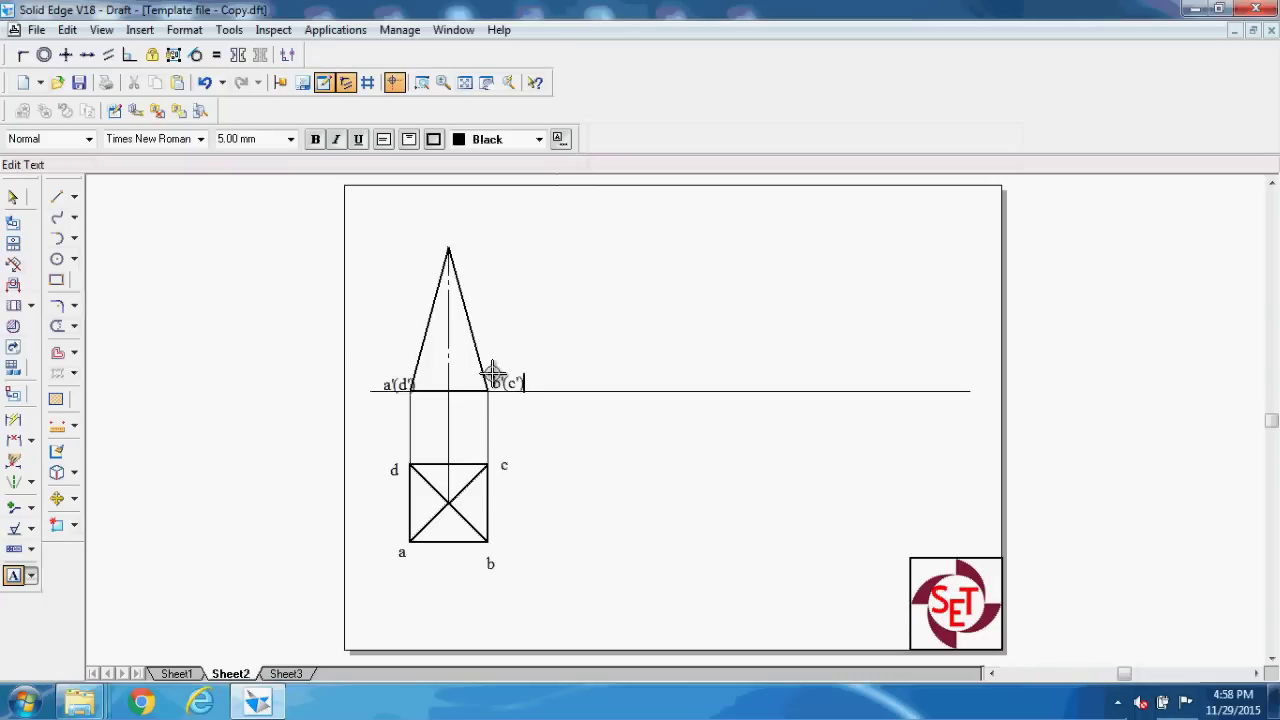
pyautogui.click(445, 512)
pyautogui.write('o(o1)')
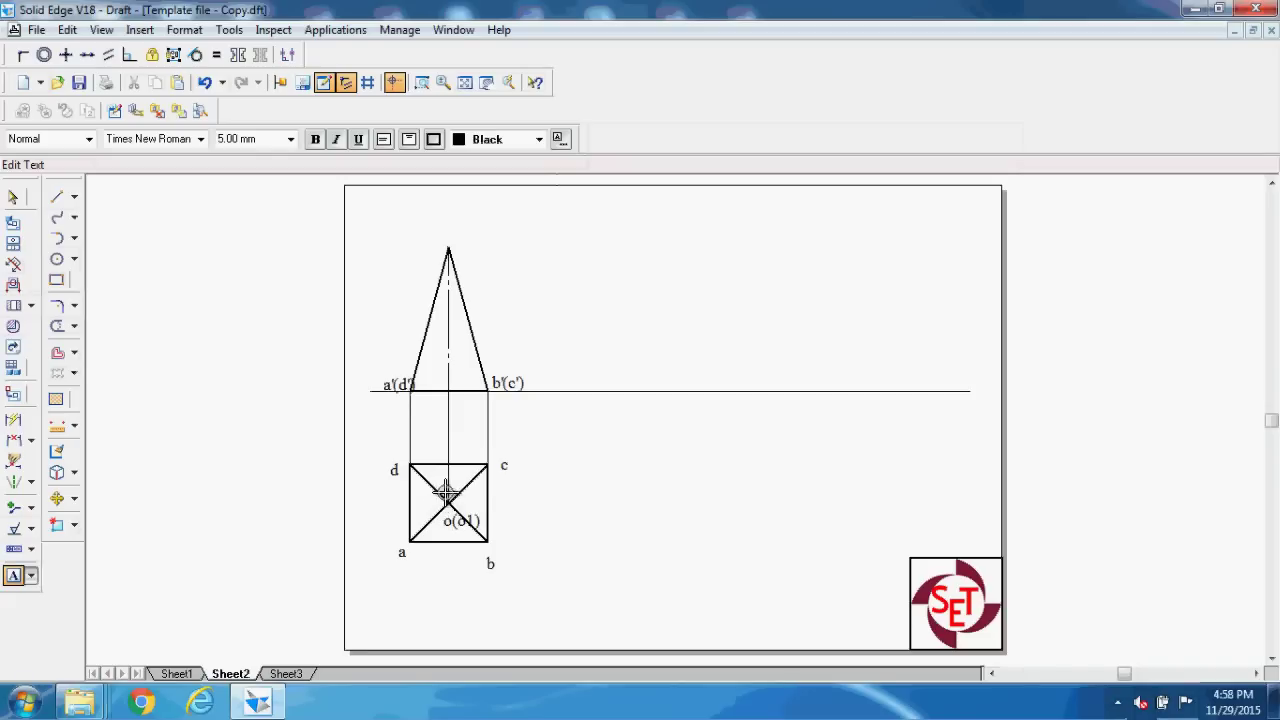
pyautogui.click(448, 231)
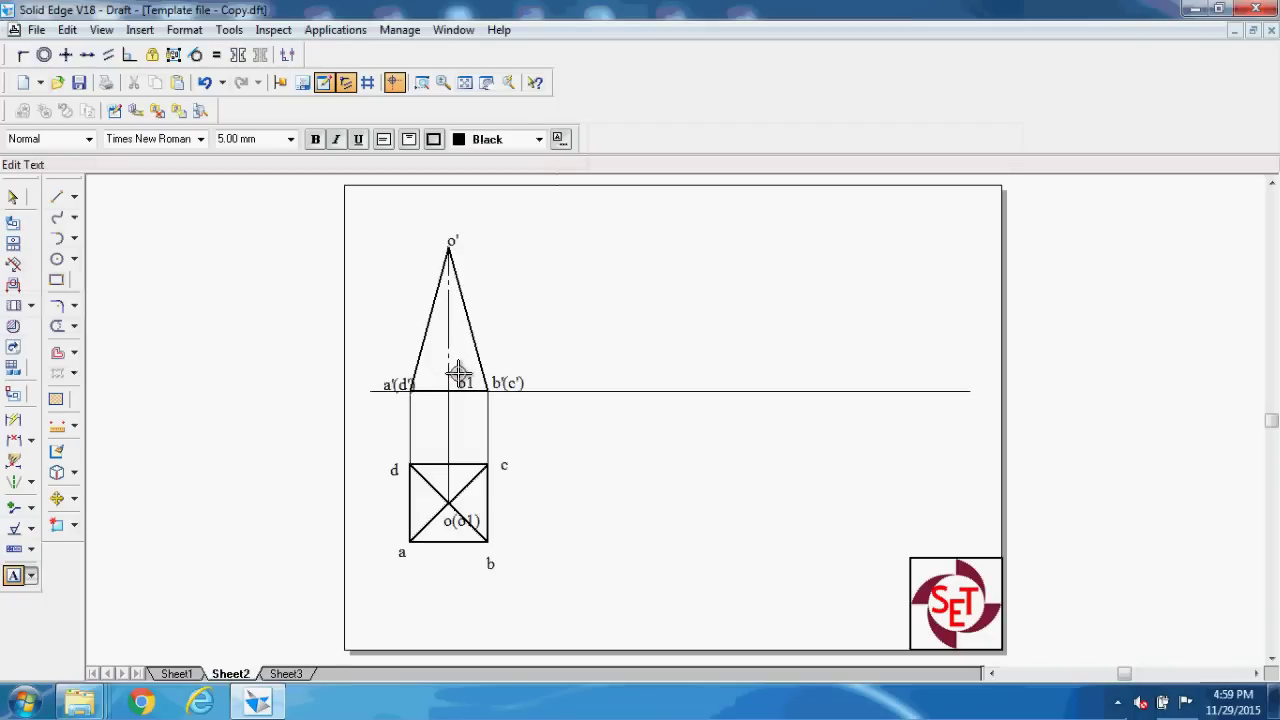
# - Select and check the a'(d'), o1', b'(c'), o' and o(o1) labels one by one
pyautogui.click(13, 198)
pyautogui.click(386, 376)
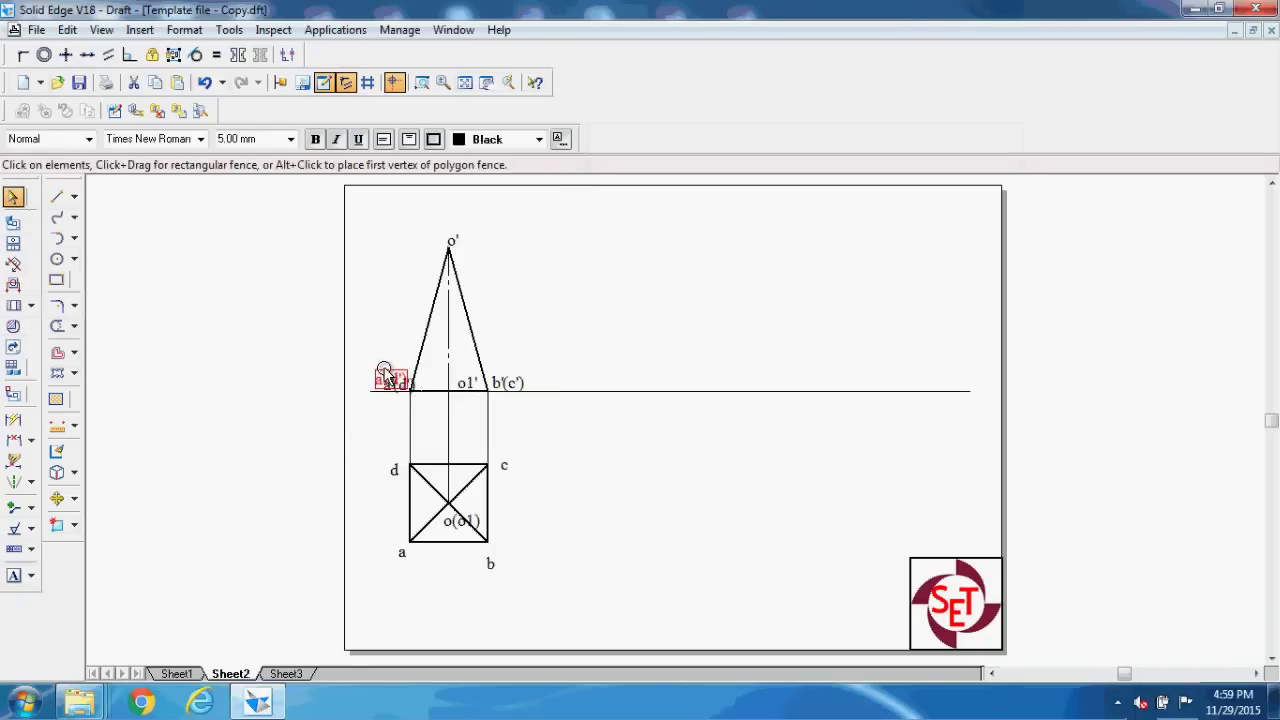
pyautogui.click(455, 372)
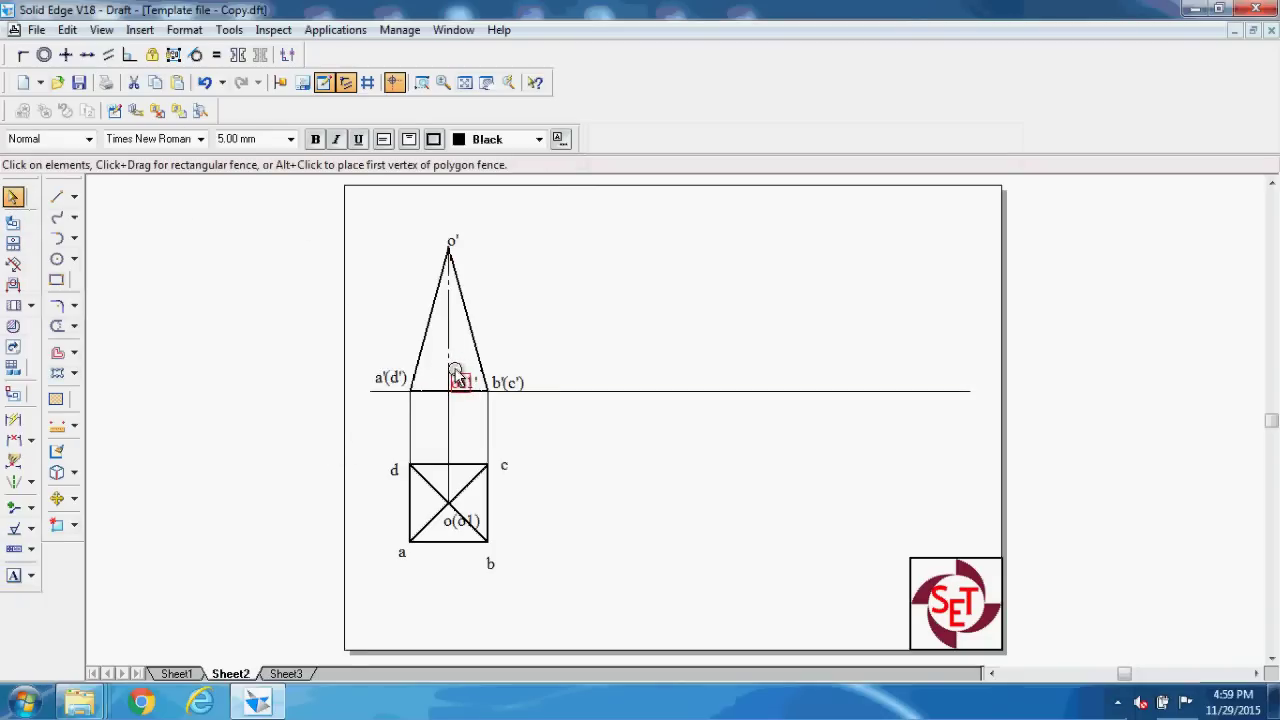
pyautogui.press('Escape')
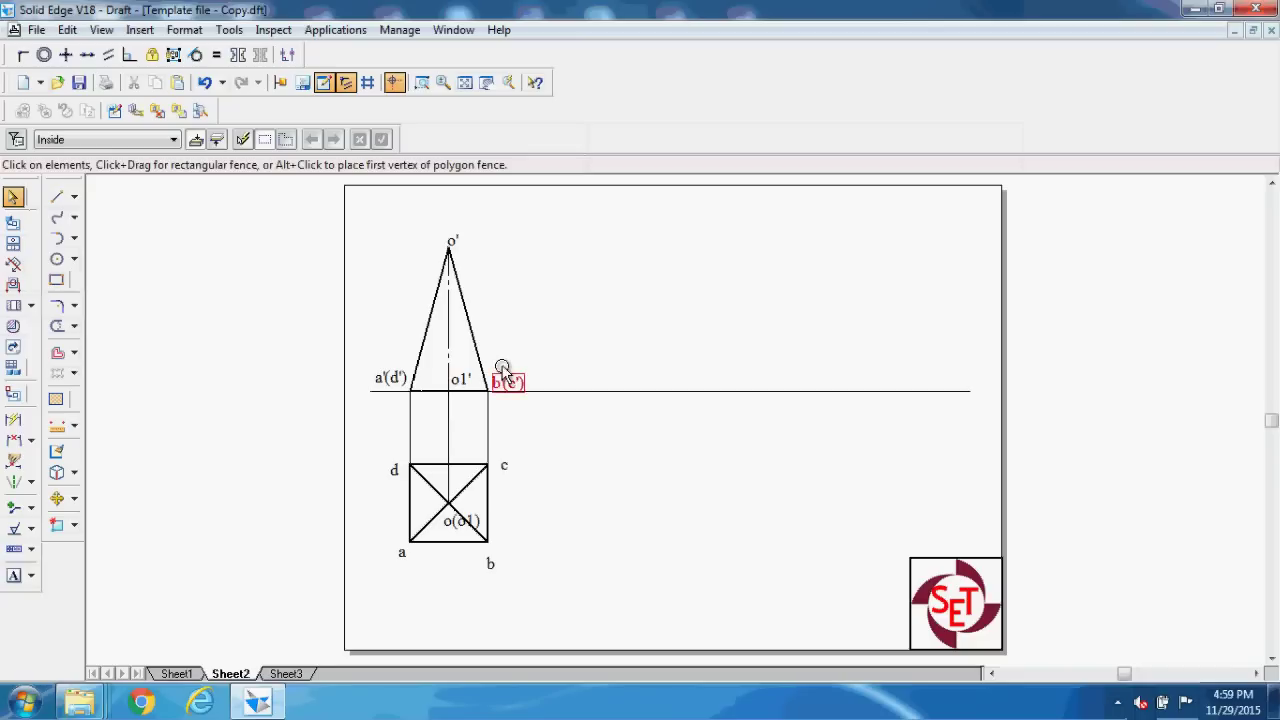
pyautogui.click(504, 365)
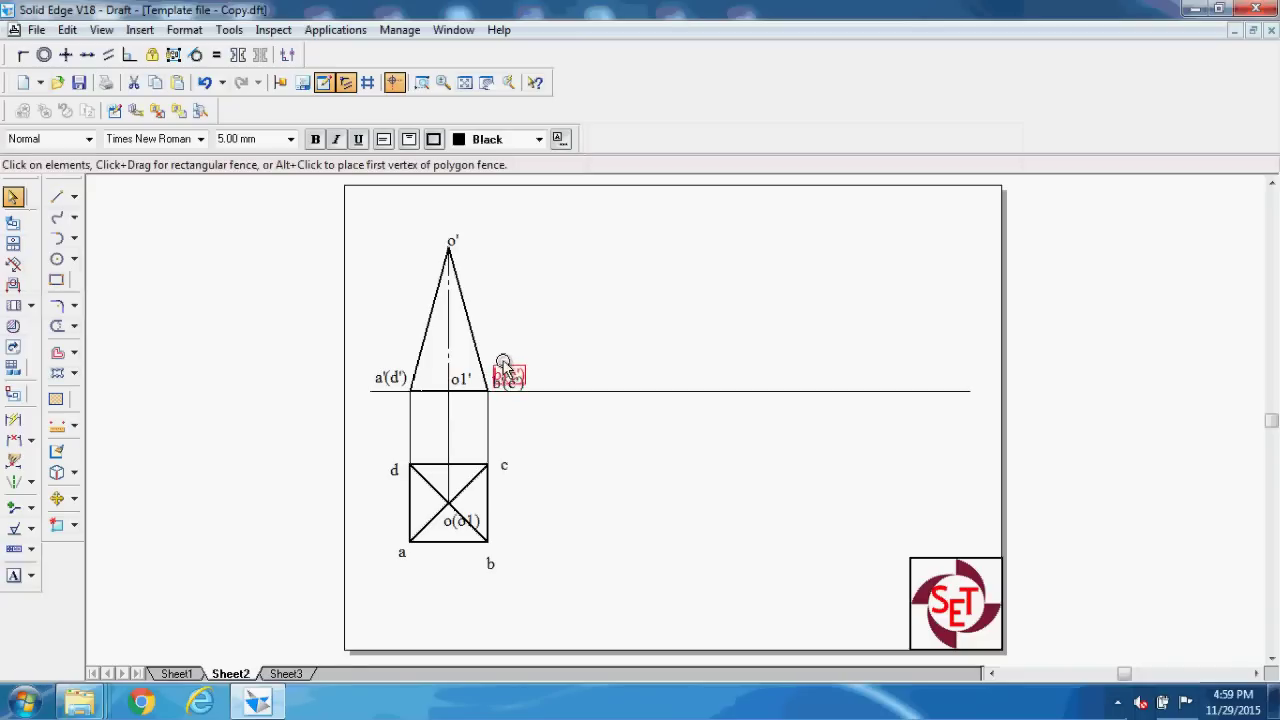
pyautogui.click(445, 234)
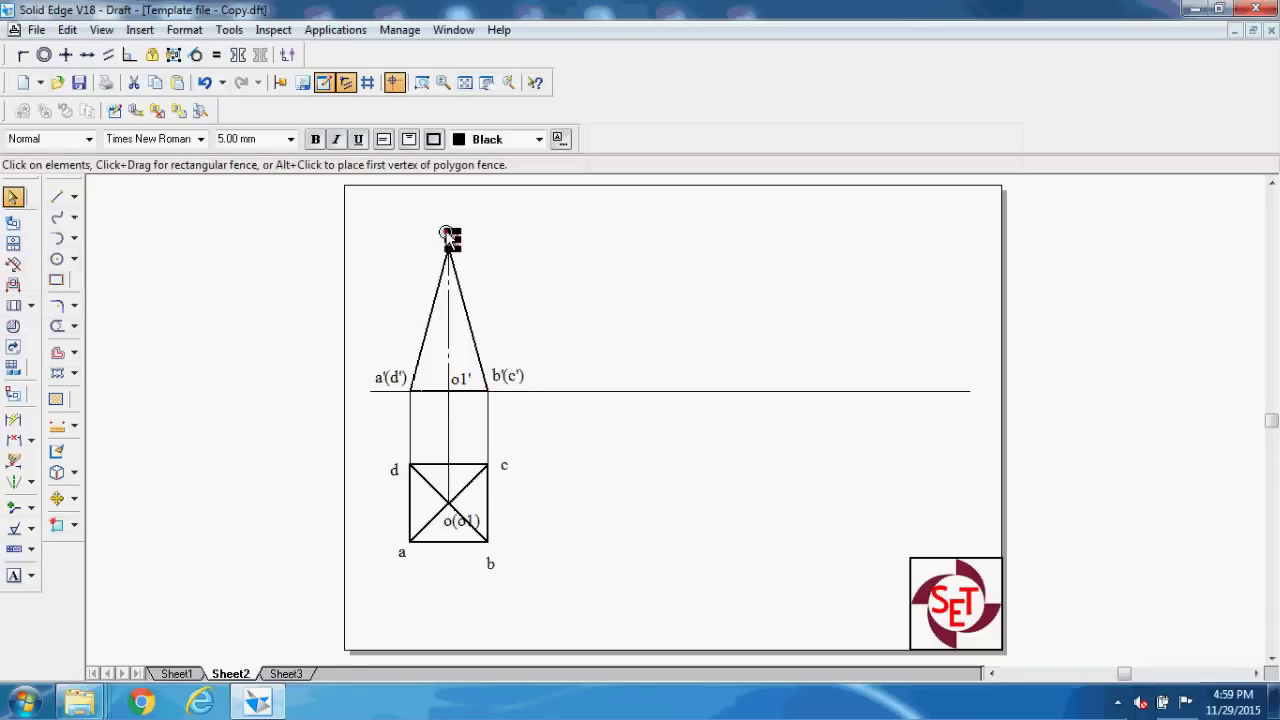
pyautogui.click(591, 487)
pyautogui.click(449, 522)
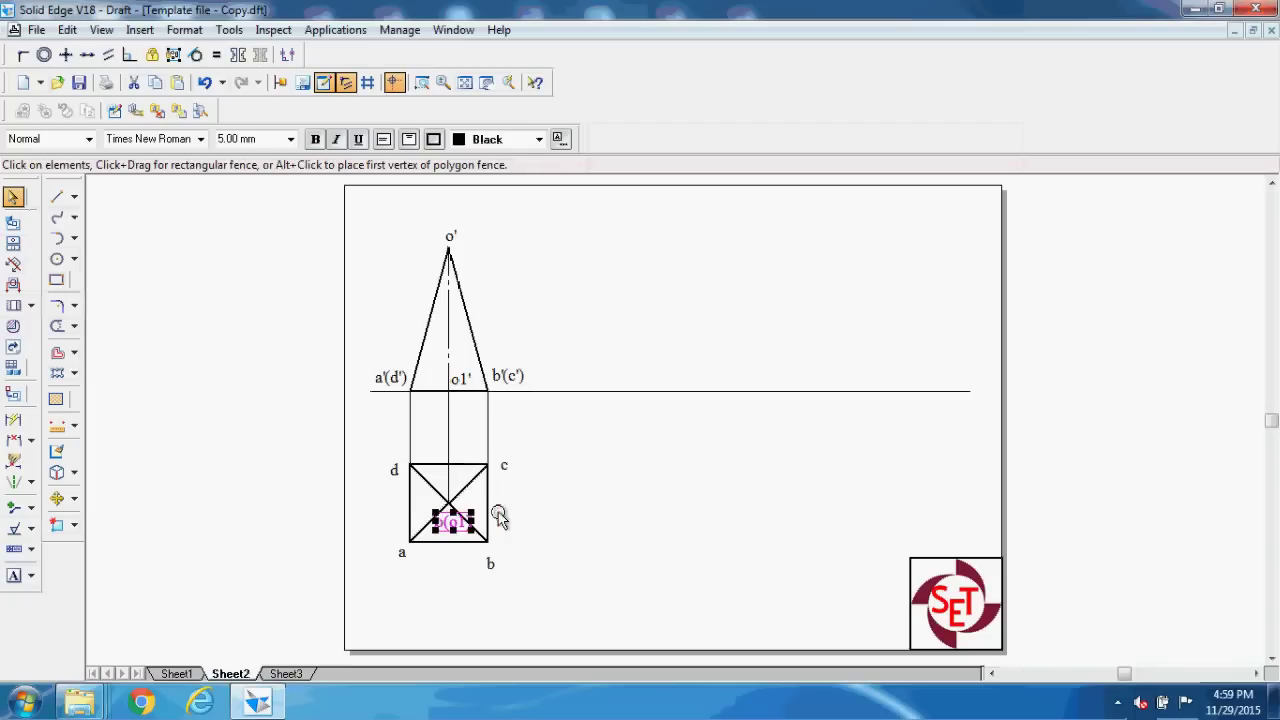
pyautogui.click(500, 516)
# - Nudge the b, a and d labels closer to their square corners, then fence-select the front view
pyautogui.click(493, 562)
pyautogui.moveTo(483, 540); pyautogui.dragTo(488, 530)
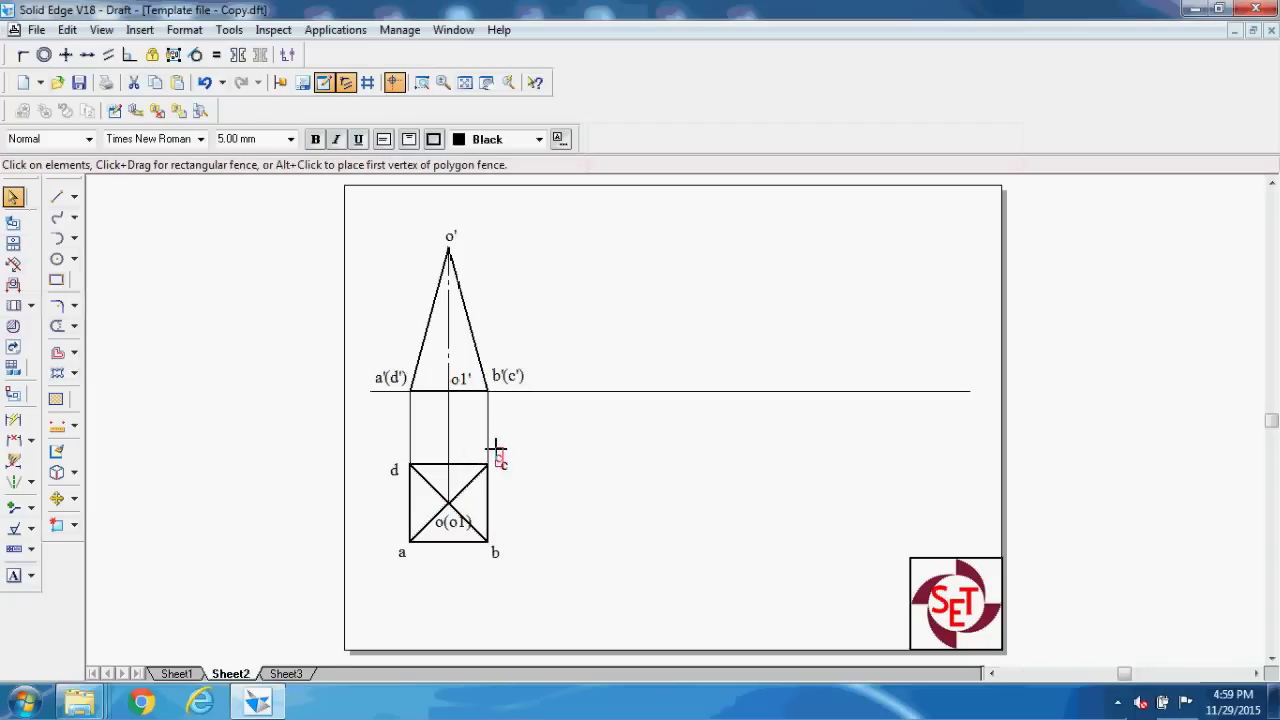
pyautogui.click(494, 552)
pyautogui.moveTo(386, 556); pyautogui.dragTo(389, 541)
pyautogui.click(393, 469)
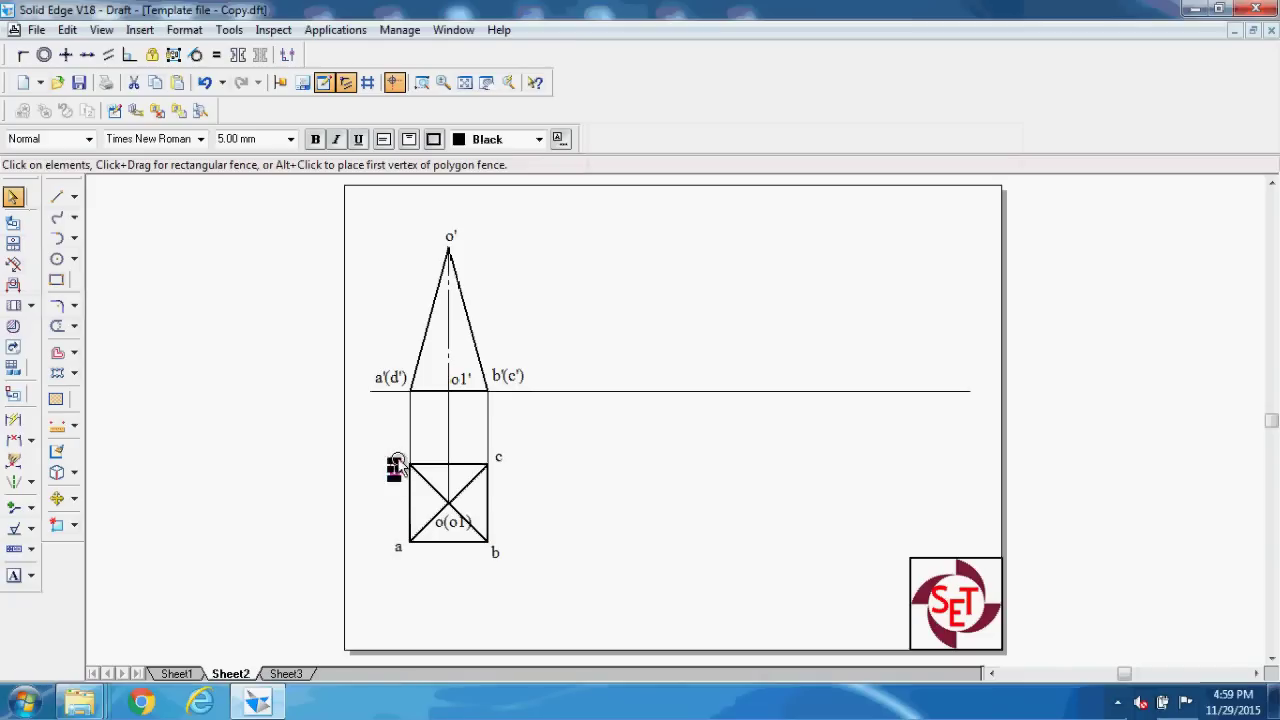
pyautogui.click(397, 464)
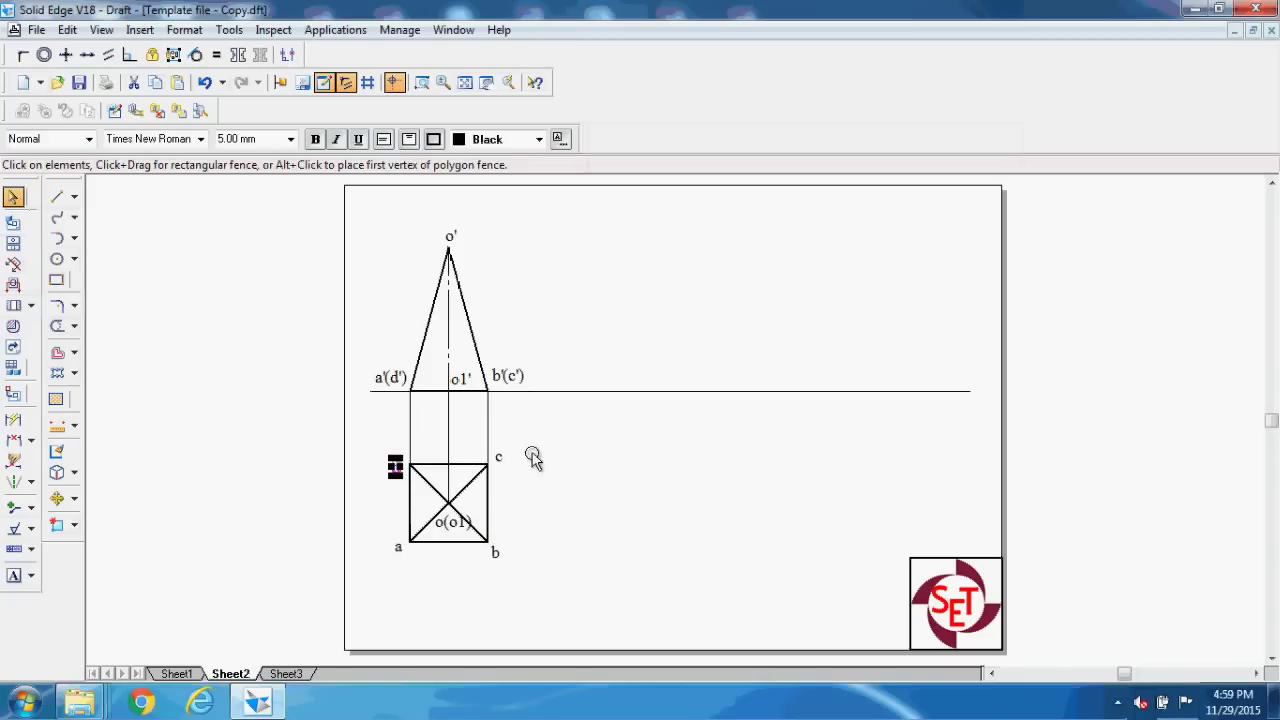
pyautogui.click(329, 306)
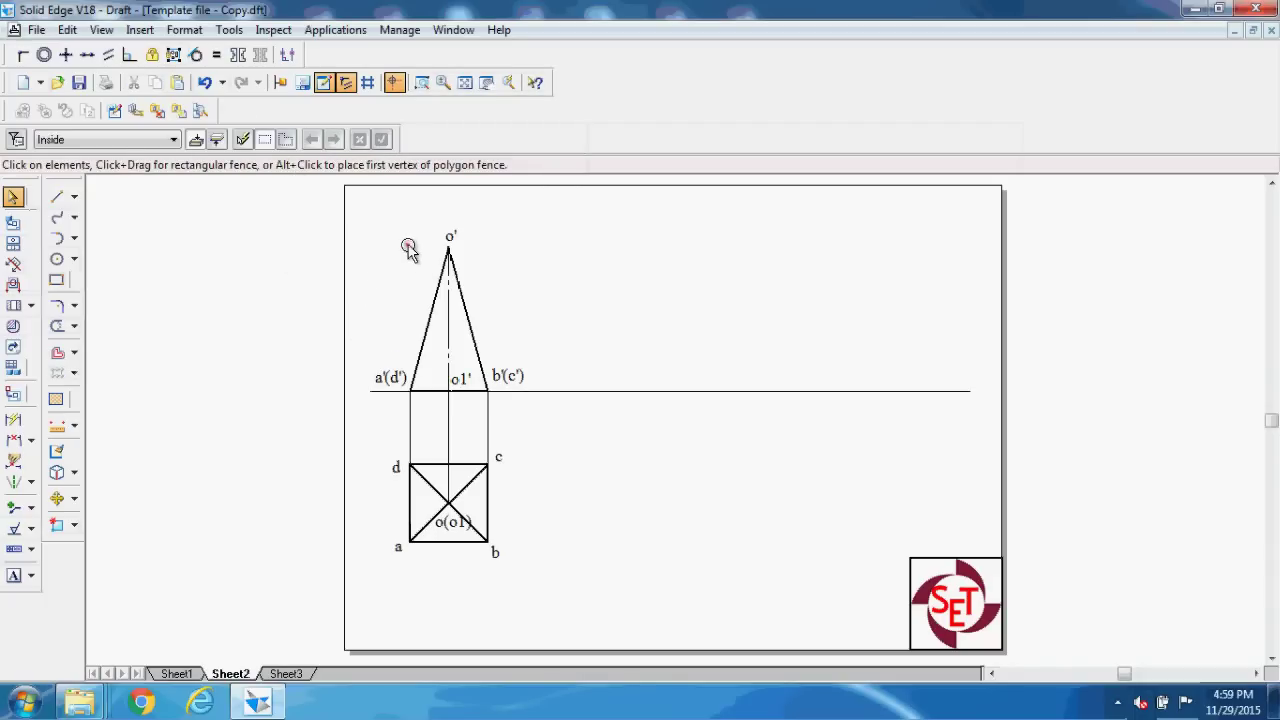
pyautogui.moveTo(408, 248); pyautogui.dragTo(505, 432)
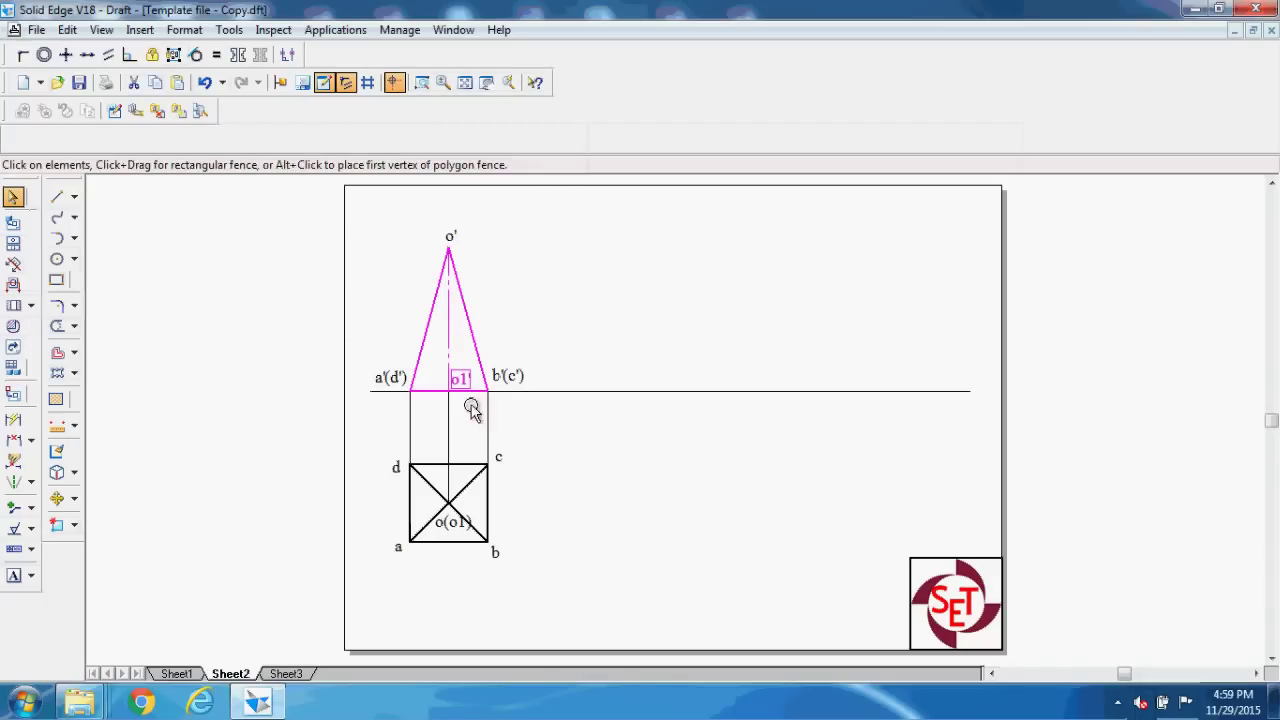
# - Copy the front-view triangle, minus the o1' label, further right along the XY line
pyautogui.keyDown('ctrl'); pyautogui.click(460, 370); pyautogui.keyUp('ctrl')
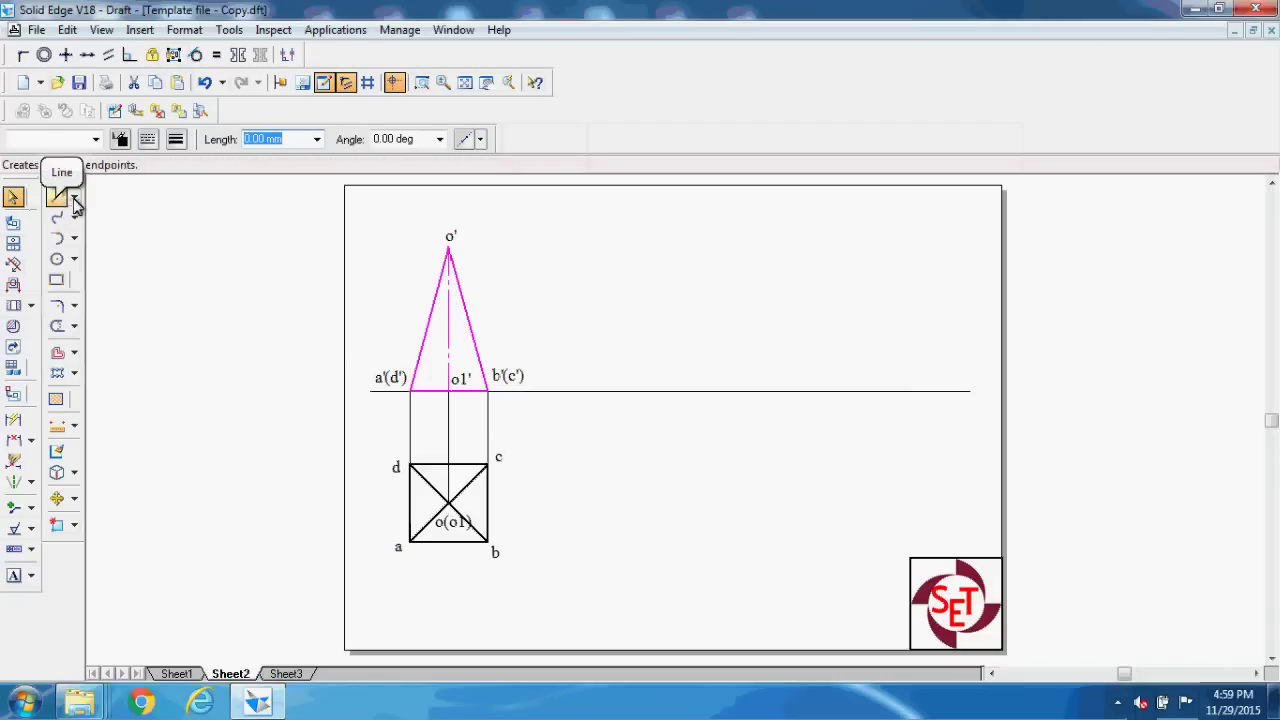
pyautogui.click(62, 497)
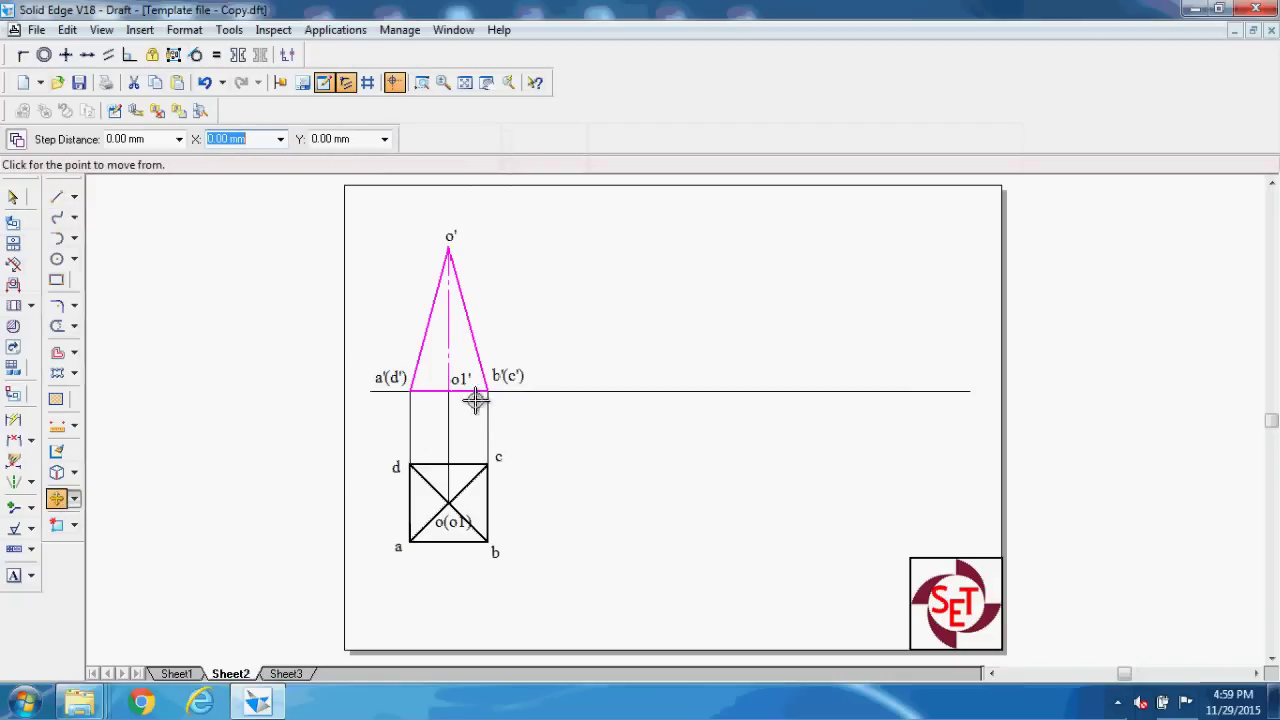
pyautogui.click(560, 390)
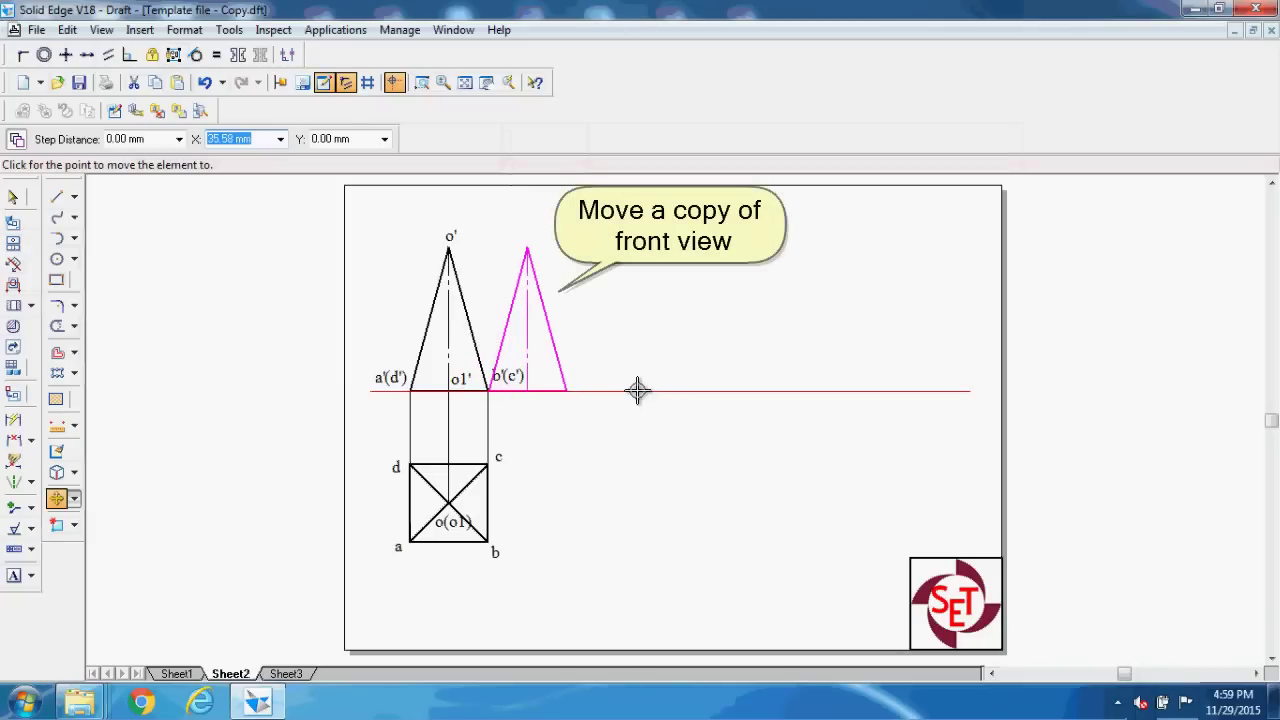
pyautogui.click(700, 394)
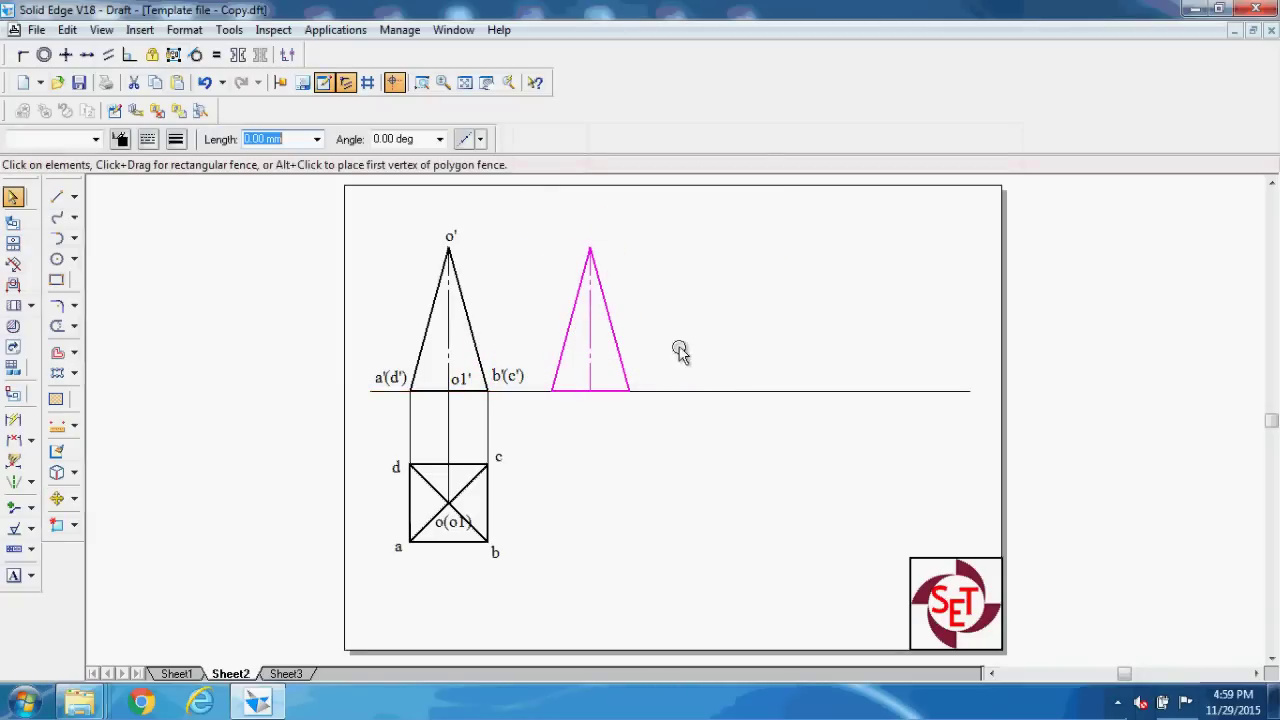
pyautogui.click(76, 500)
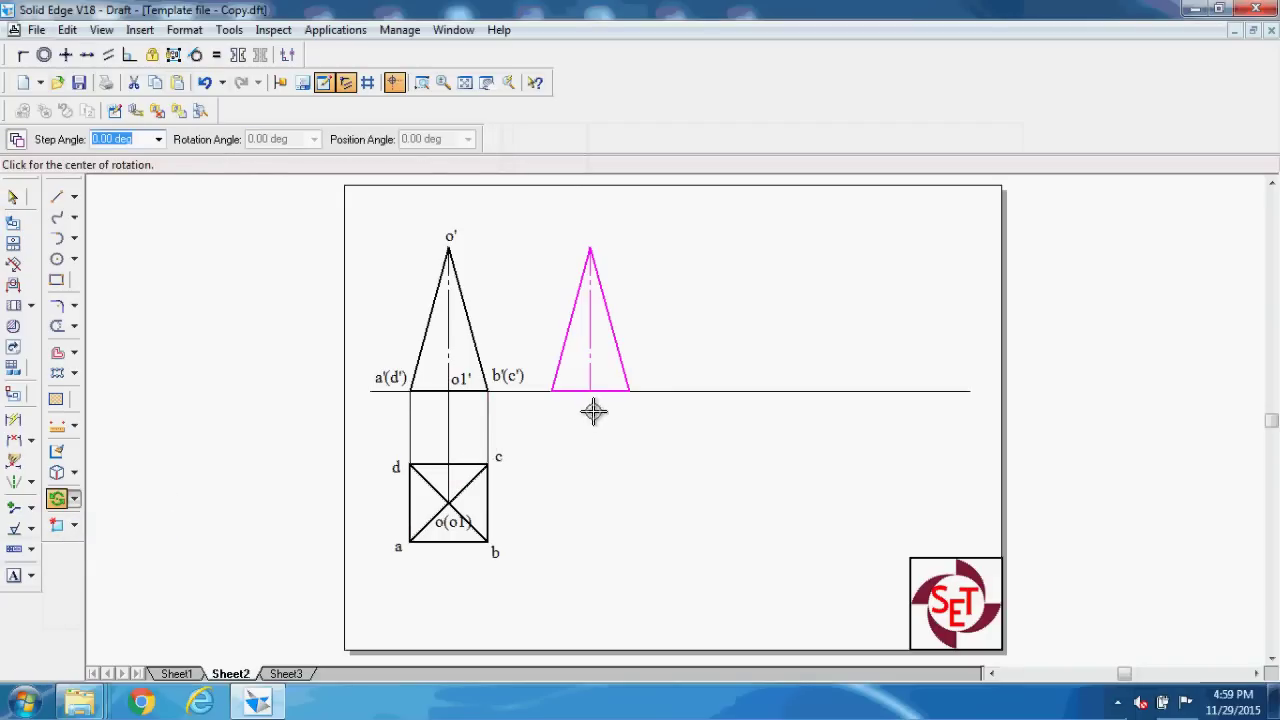
# - Rotate the copied triangle 45° about its right base corner on the XY line
pyautogui.click(631, 391)
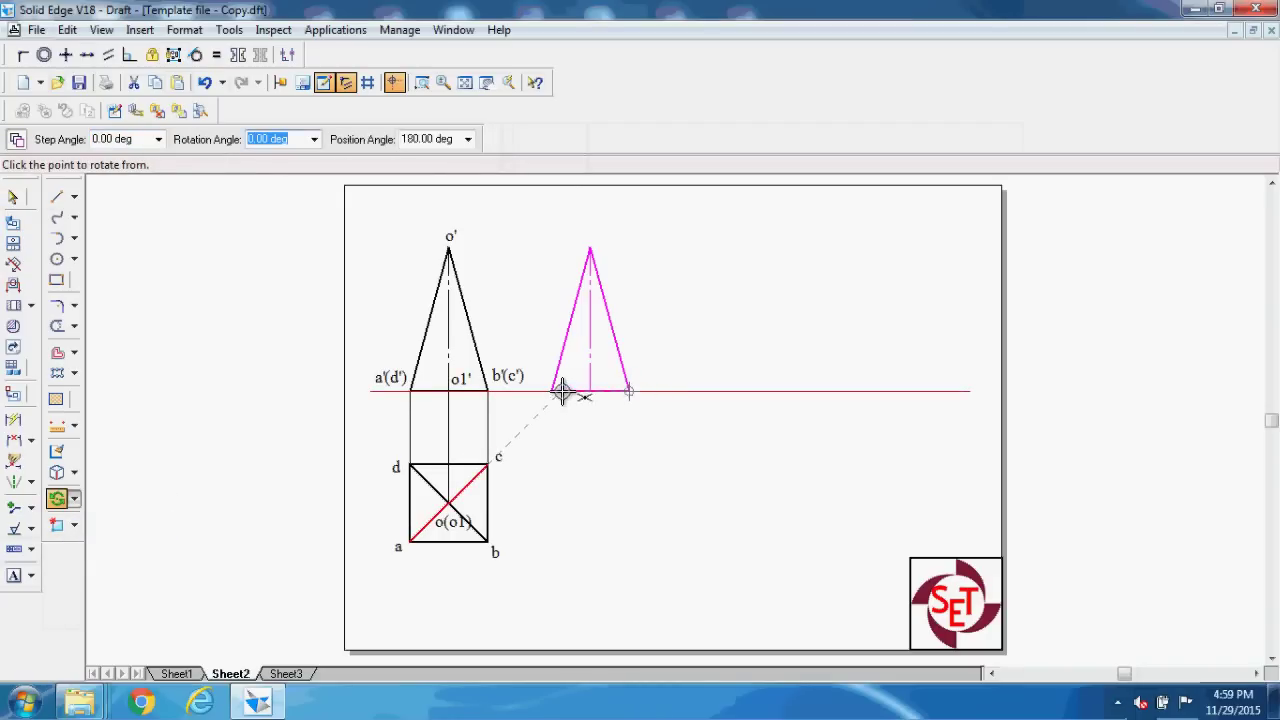
pyautogui.click(552, 390)
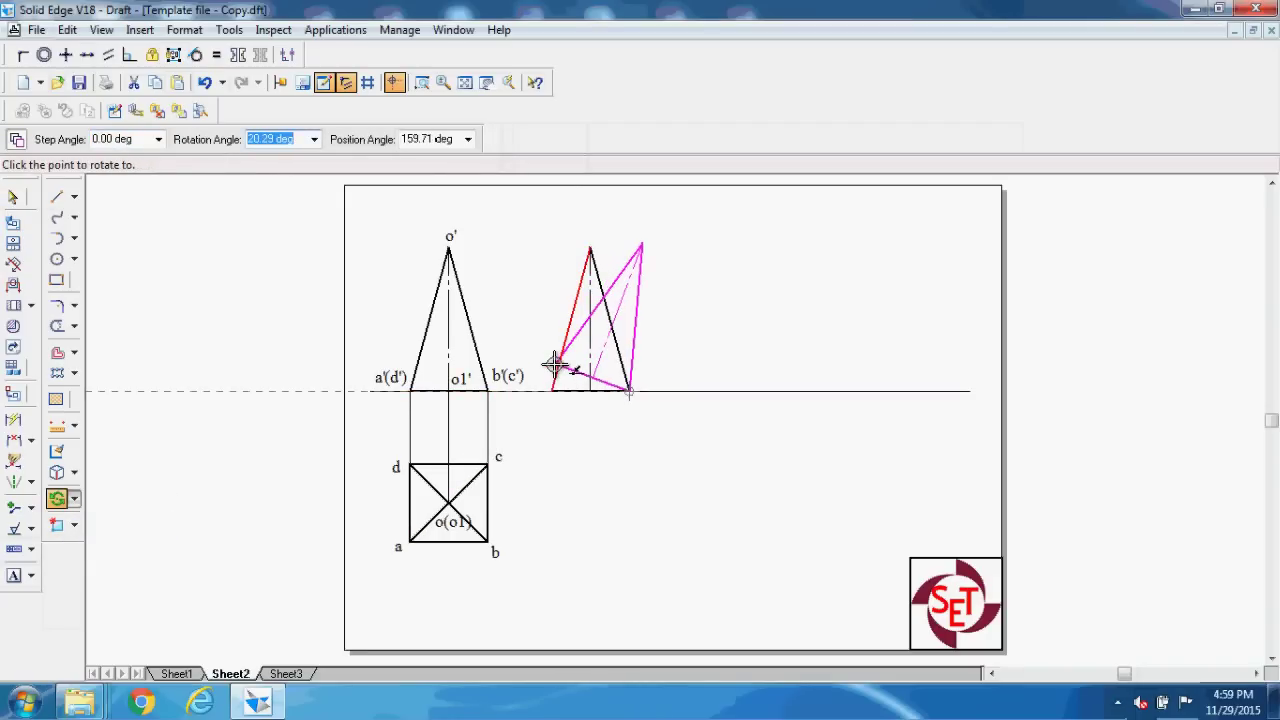
pyautogui.write('45')
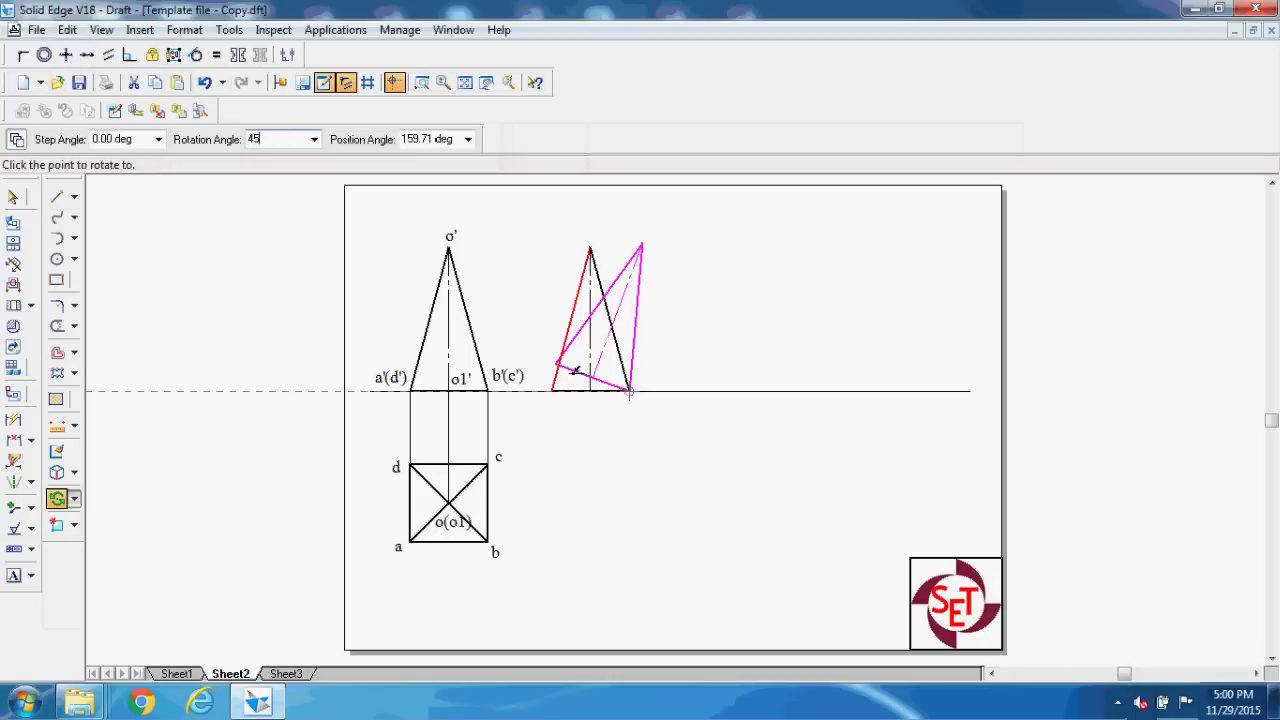
pyautogui.press('Return')
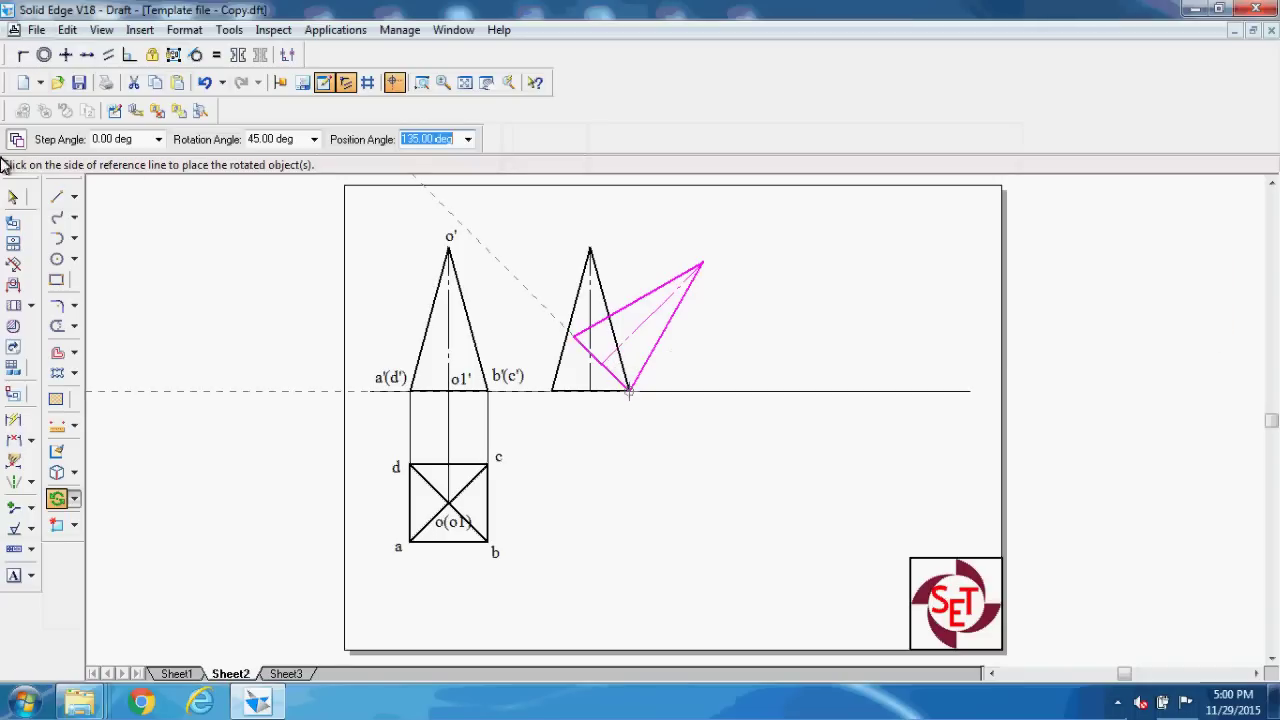
pyautogui.click(560, 296)
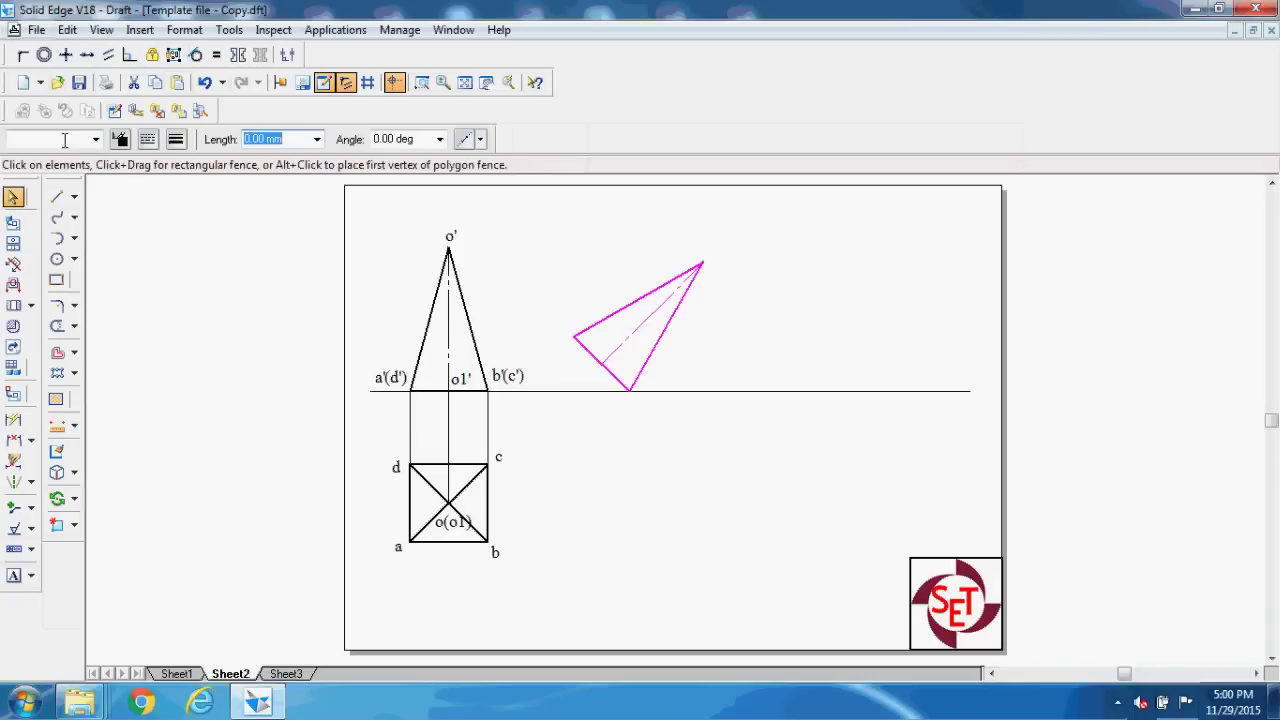
# - Switch to the Line tool with the Normal line style
pyautogui.click(176, 139)
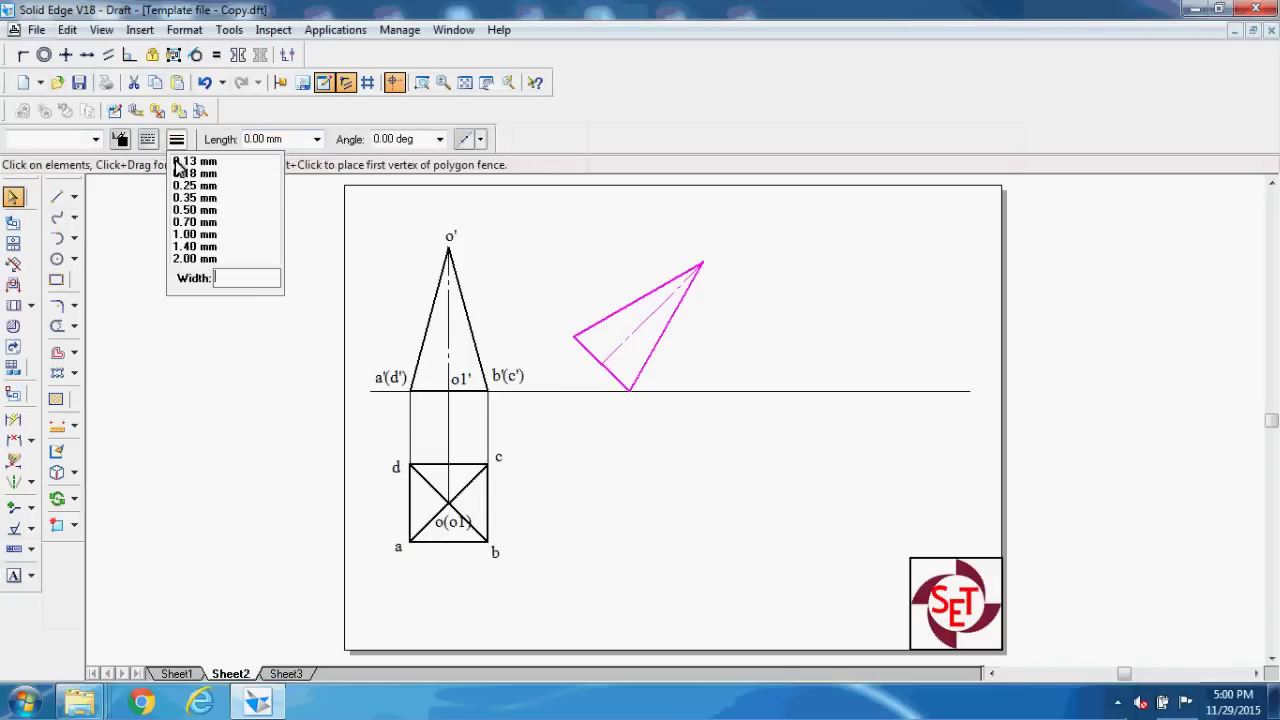
pyautogui.click(56, 200)
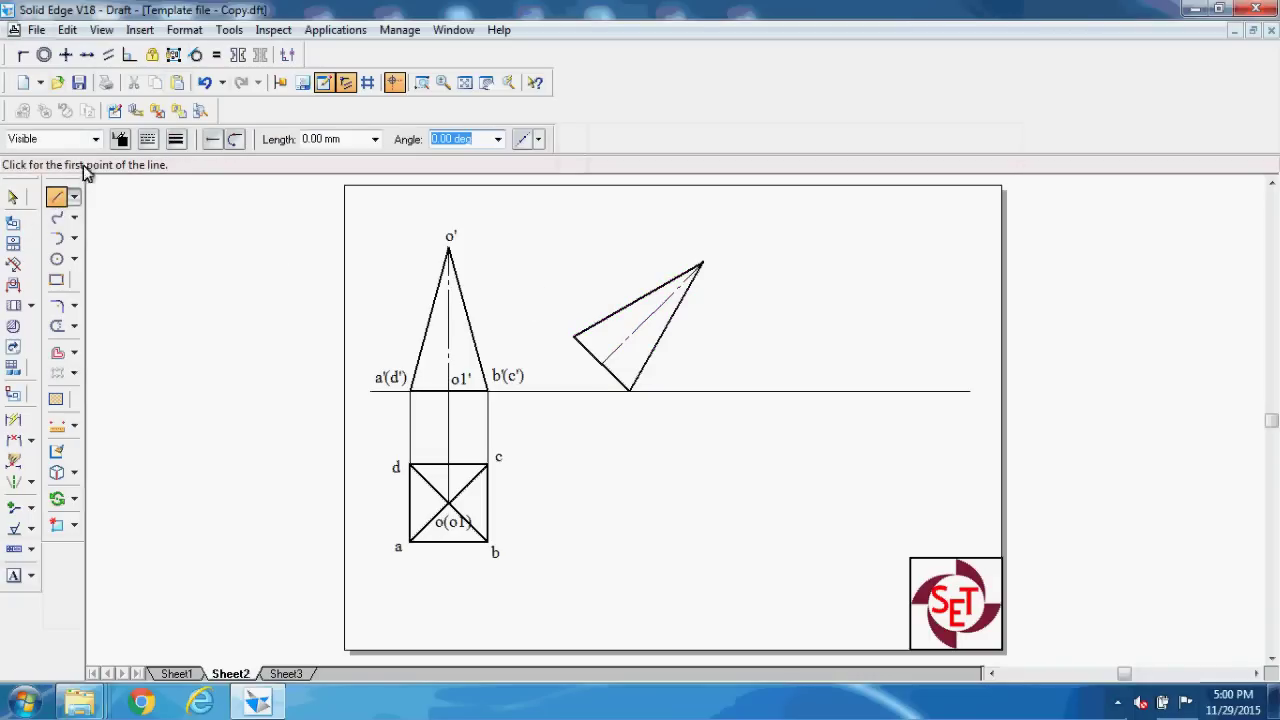
pyautogui.click(96, 139)
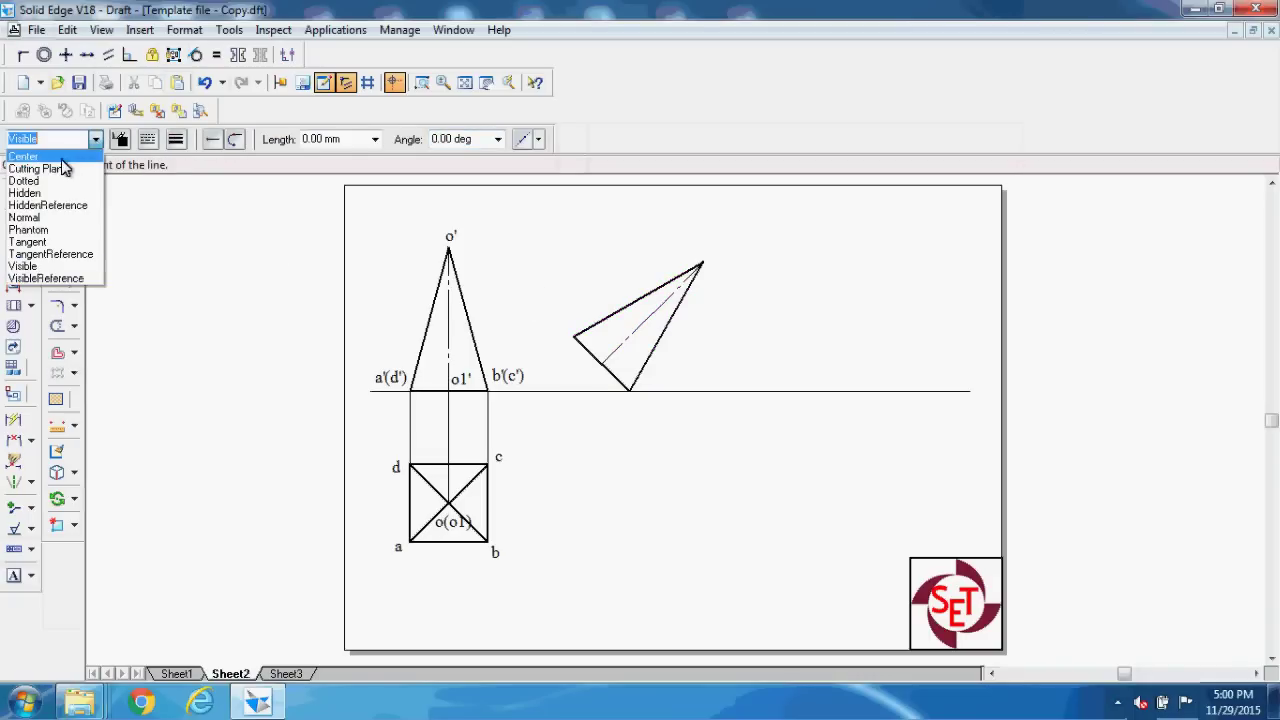
pyautogui.click(30, 218)
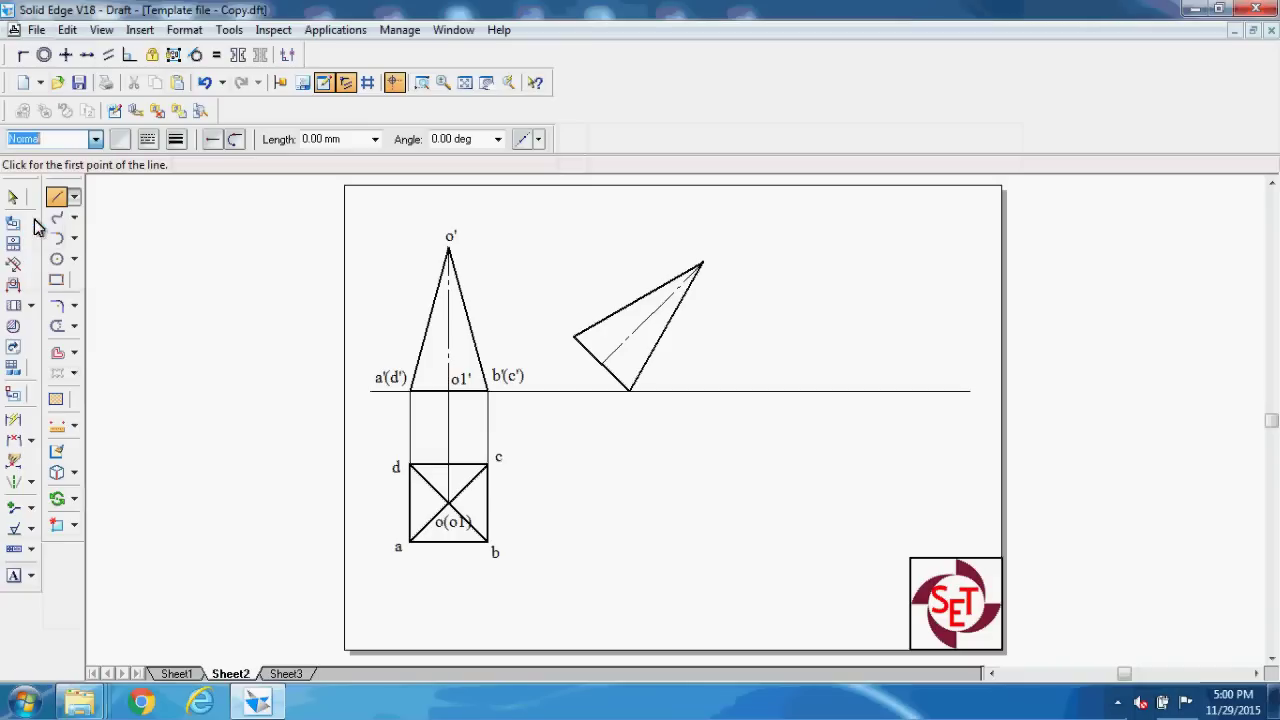
# - Draw vertical projectors down from the tilted view's left vertex, bottom vertex and apex
pyautogui.click(574, 336)
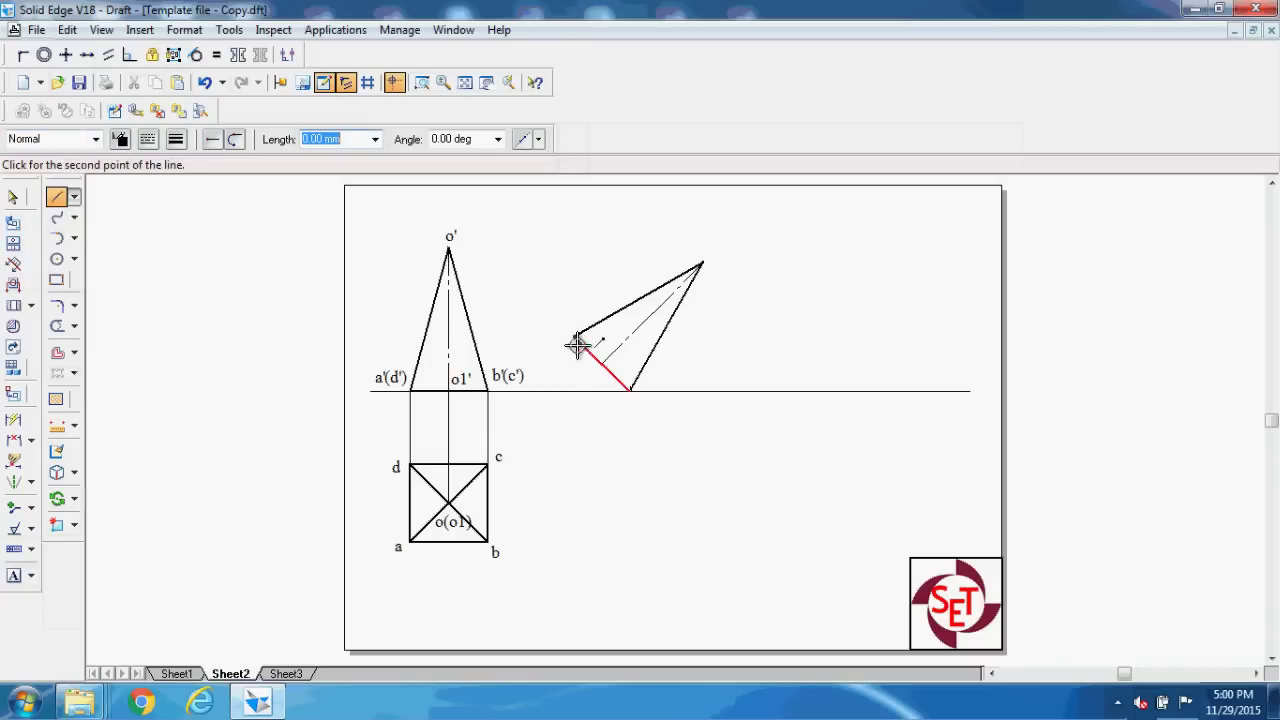
pyautogui.click(574, 590)
pyautogui.rightClick(625, 476)
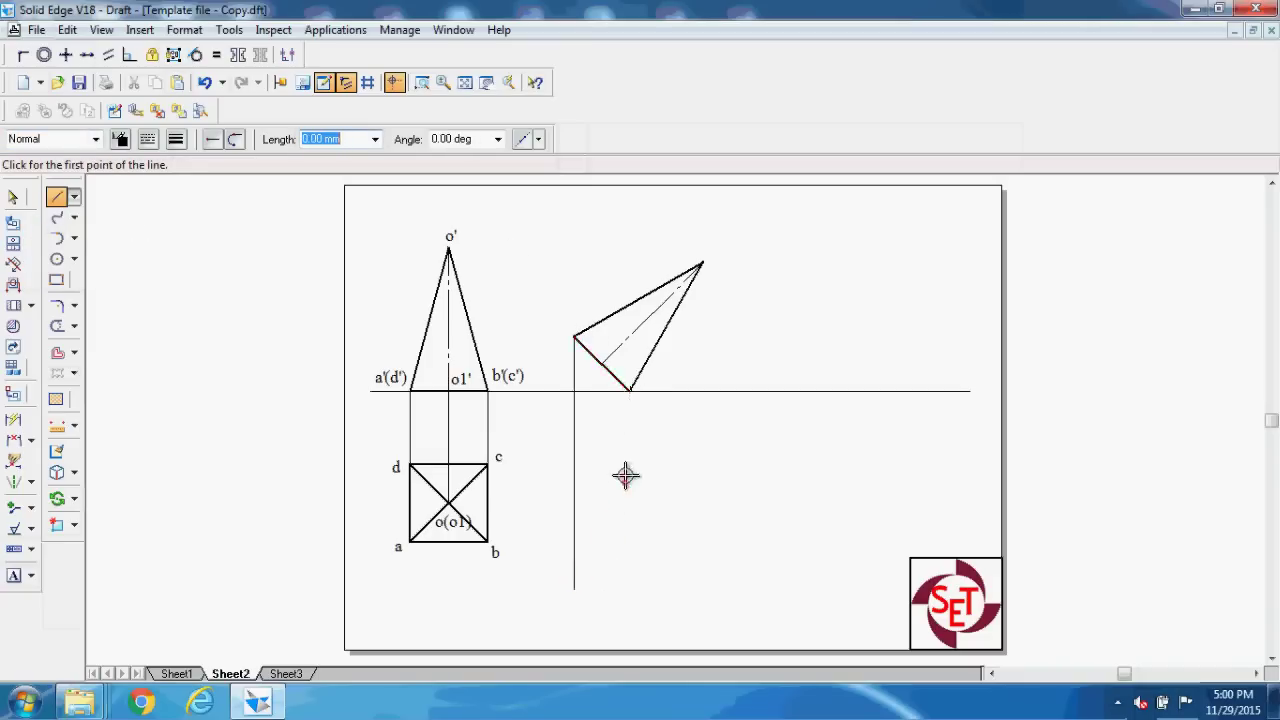
pyautogui.click(630, 390)
pyautogui.click(629, 588)
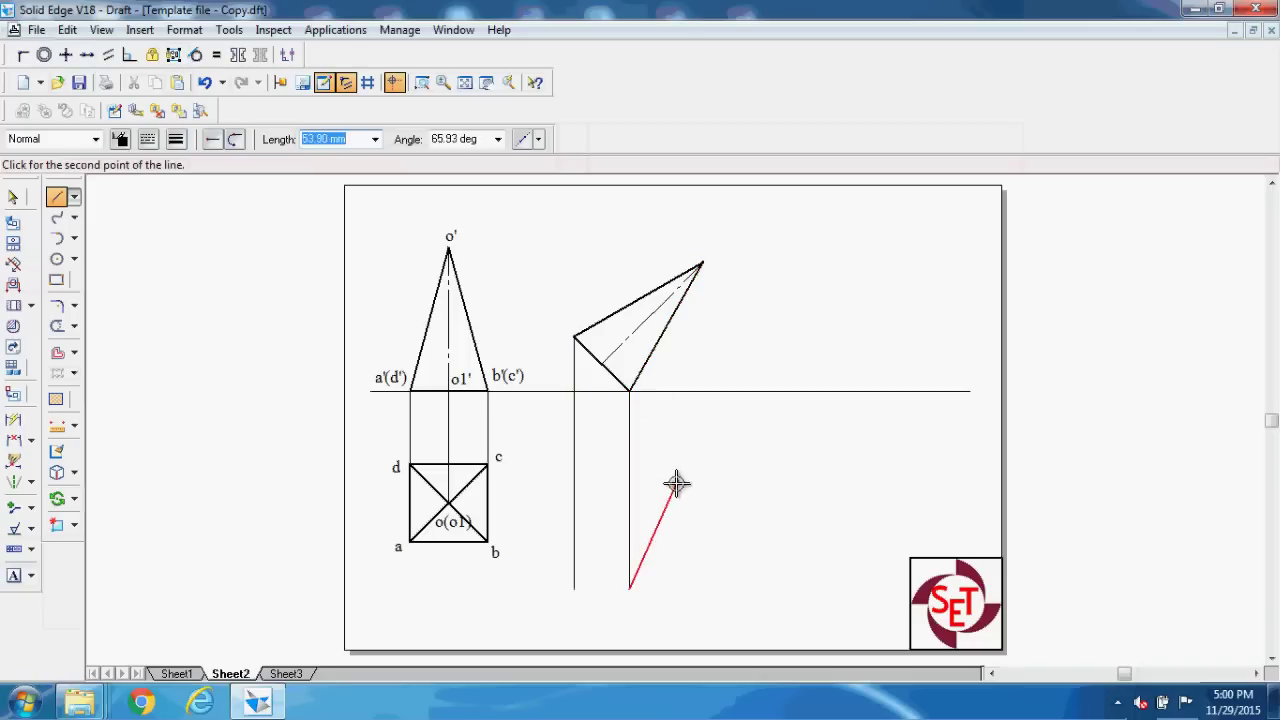
pyautogui.rightClick(676, 484)
pyautogui.click(702, 262)
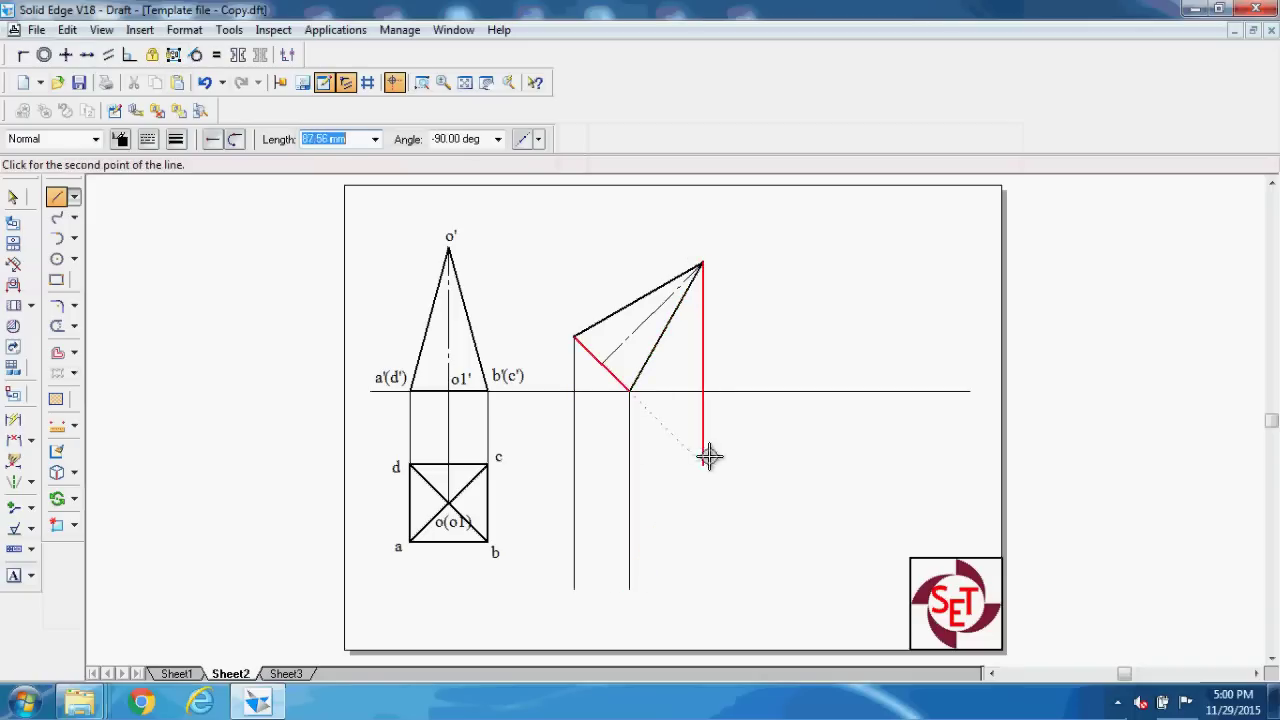
pyautogui.click(703, 597)
pyautogui.rightClick(709, 481)
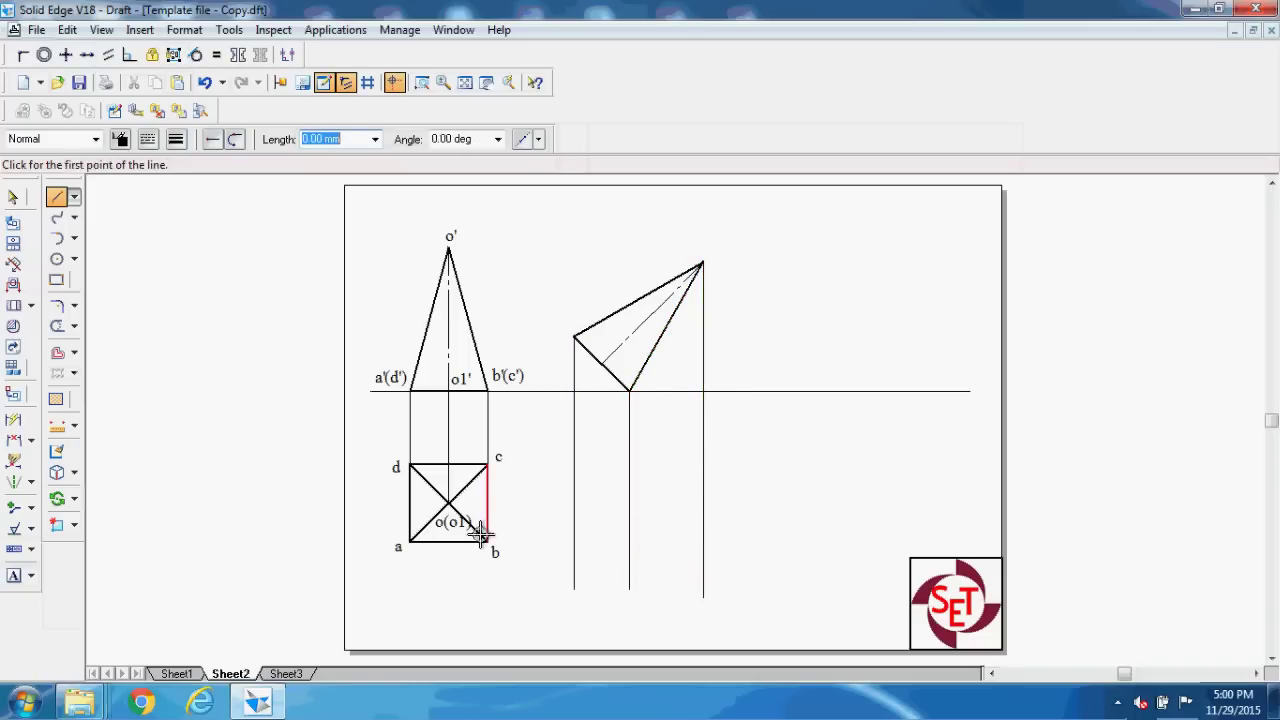
# - Draw horizontal projectors from c, b and o, then trim the projector ends below the grid
pyautogui.click(487, 463)
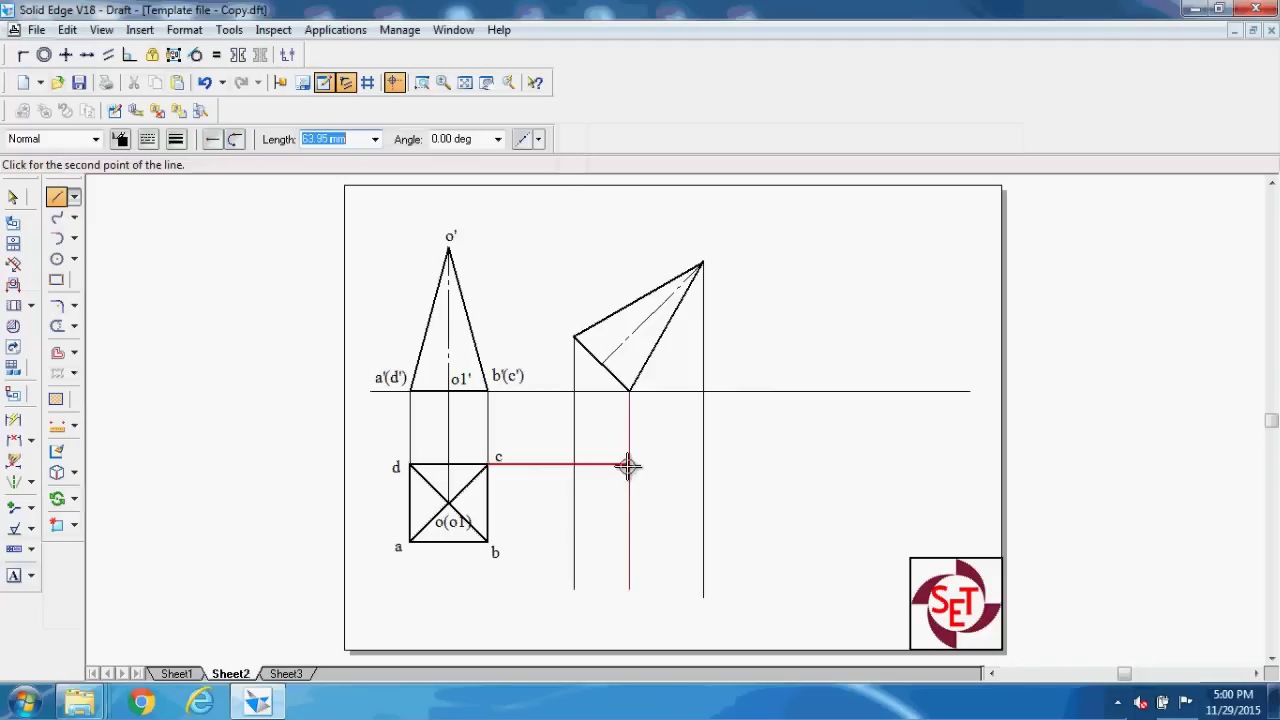
pyautogui.click(628, 463)
pyautogui.rightClick(694, 437)
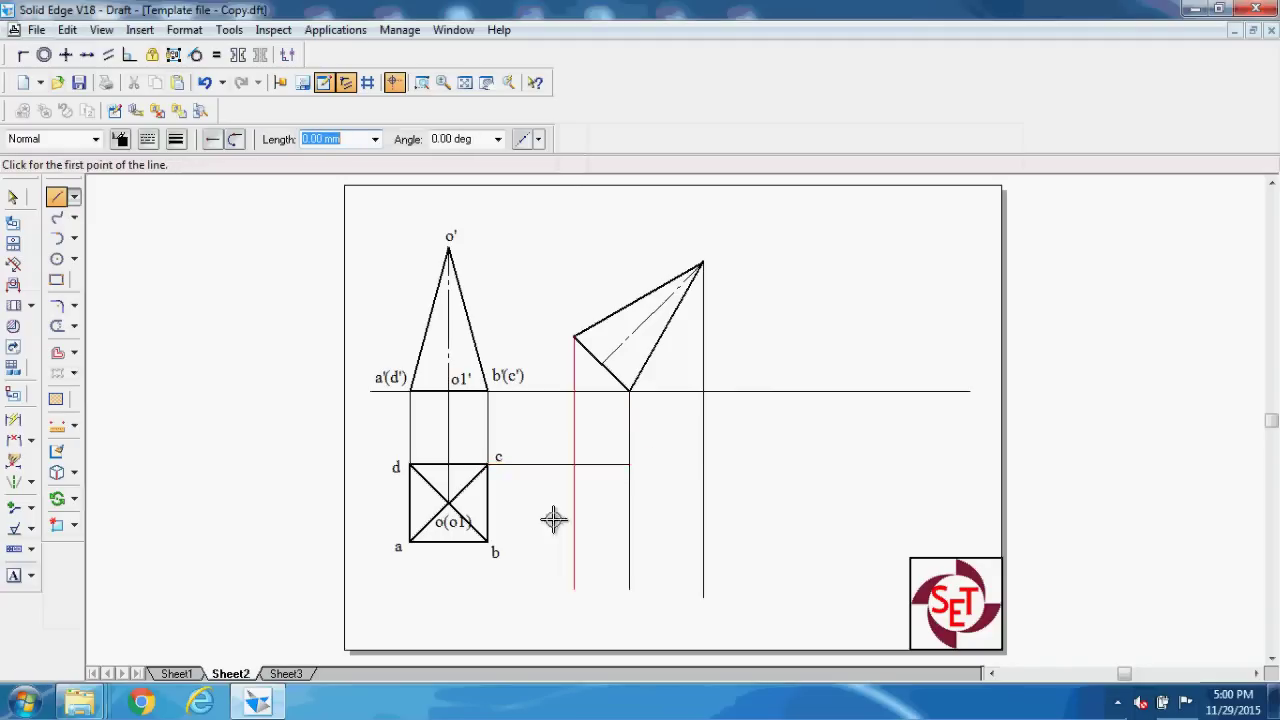
pyautogui.click(486, 540)
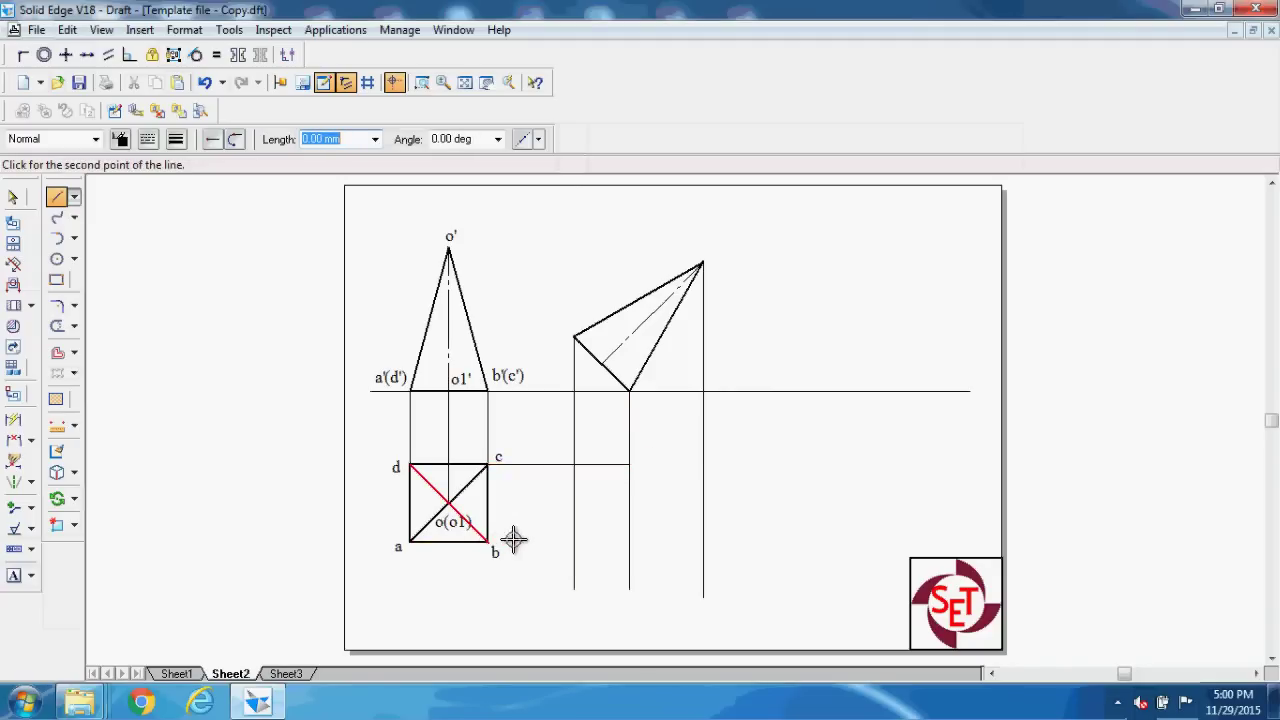
pyautogui.click(628, 541)
pyautogui.rightClick(640, 528)
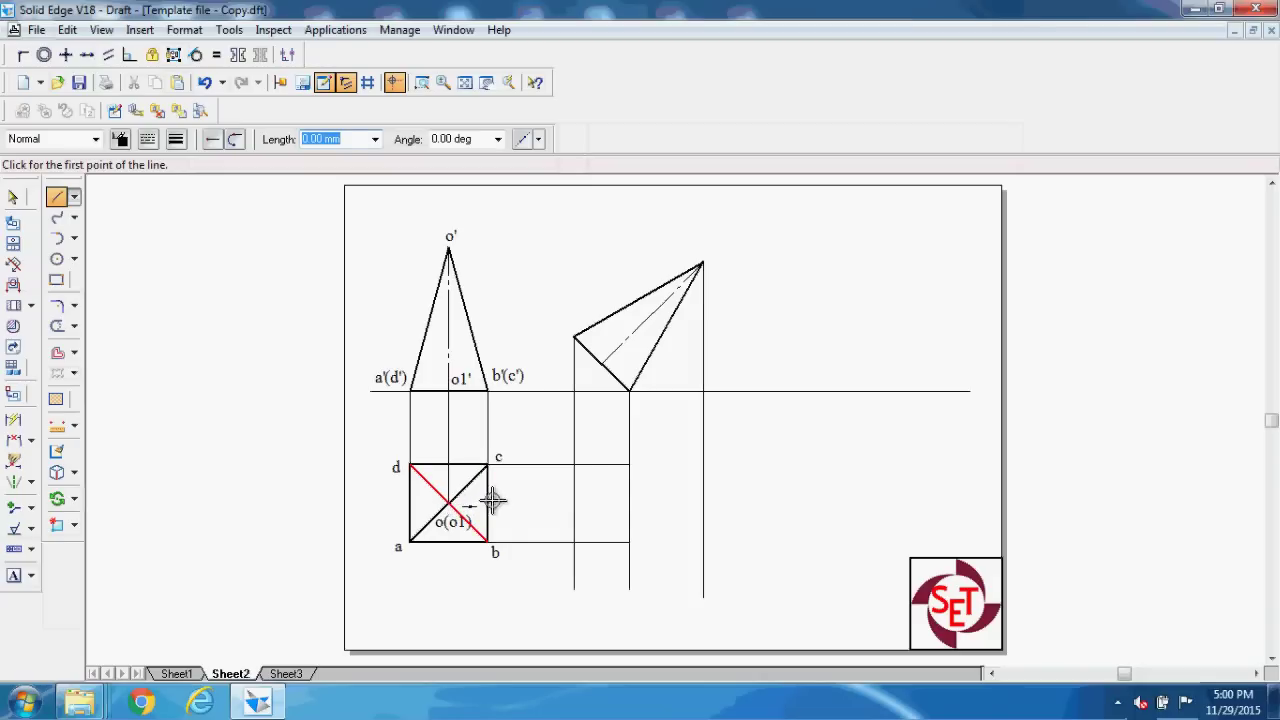
pyautogui.click(448, 502)
pyautogui.click(718, 494)
pyautogui.rightClick(700, 486)
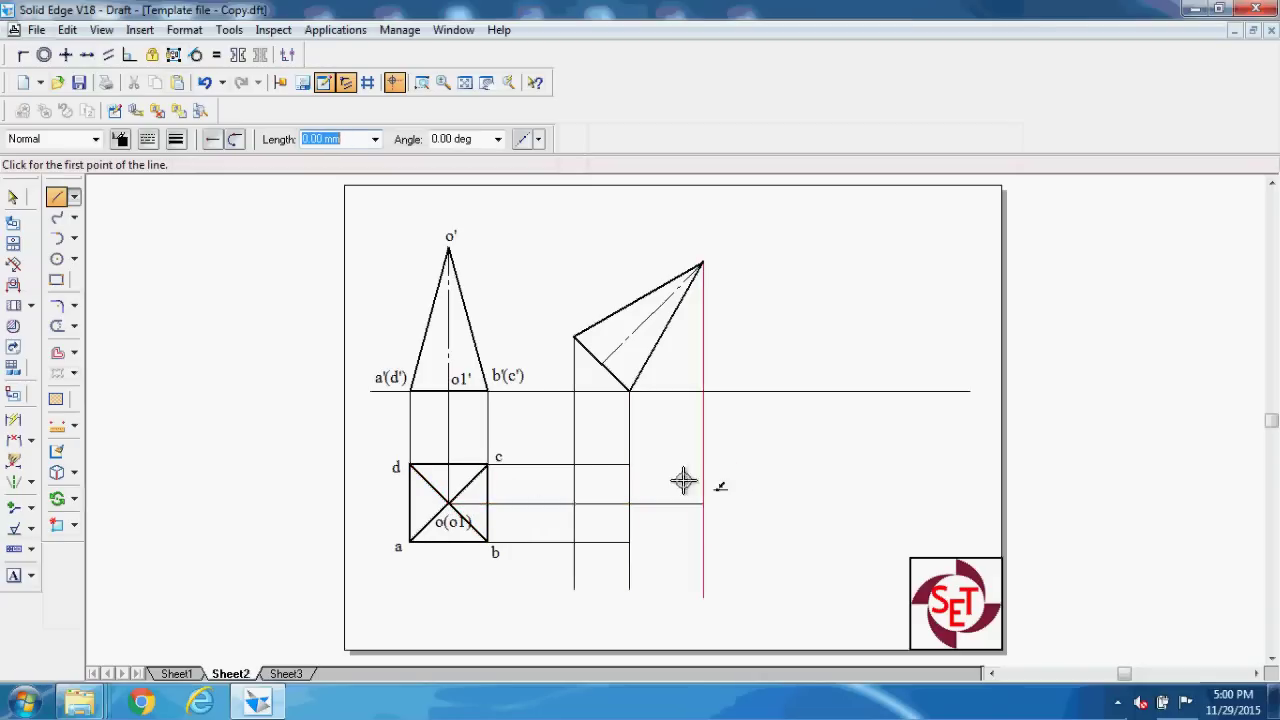
pyautogui.click(57, 326)
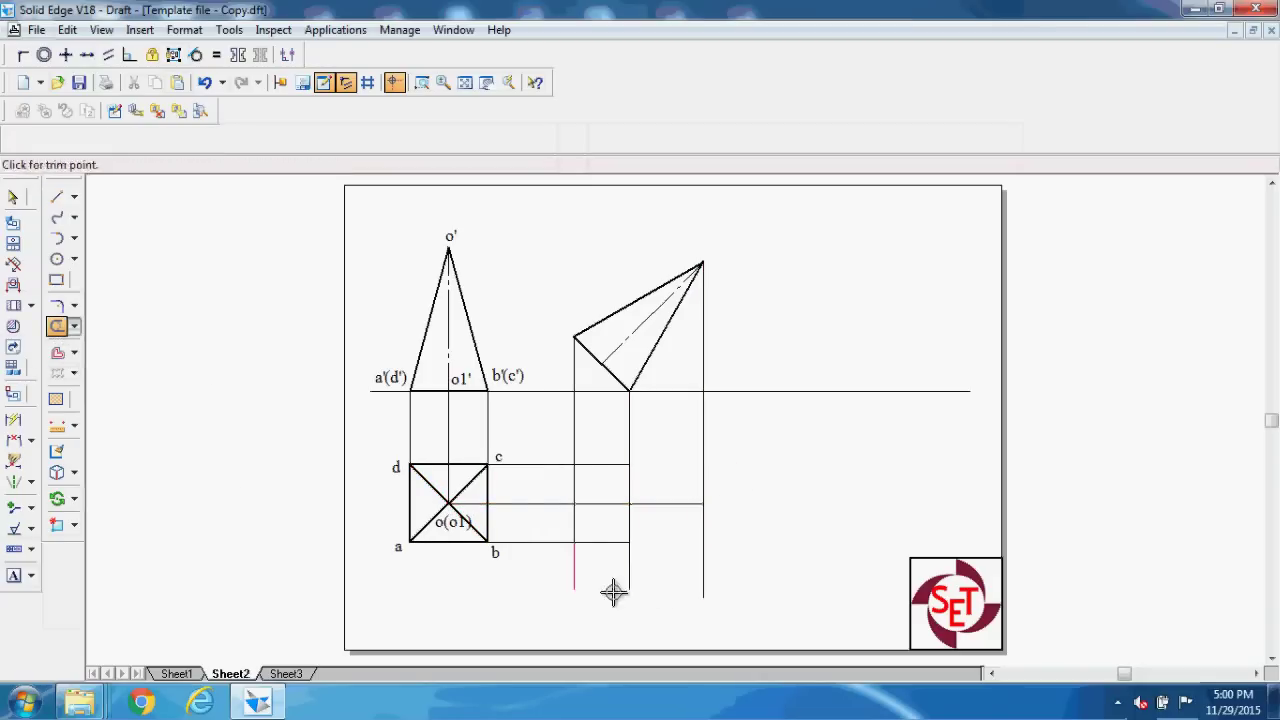
pyautogui.moveTo(560, 570); pyautogui.dragTo(738, 510)
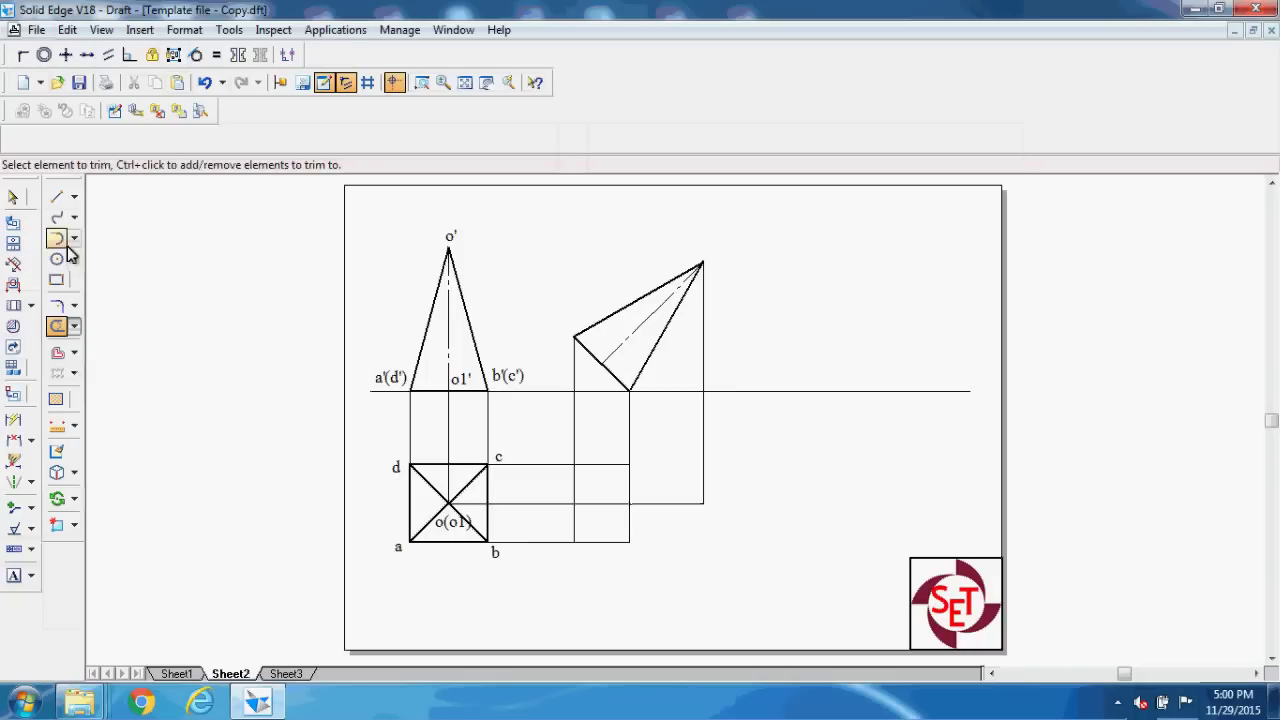
# - Restore the Visible line style in the Line tool, then return to the Select tool
pyautogui.click(57, 197)
pyautogui.click(95, 139)
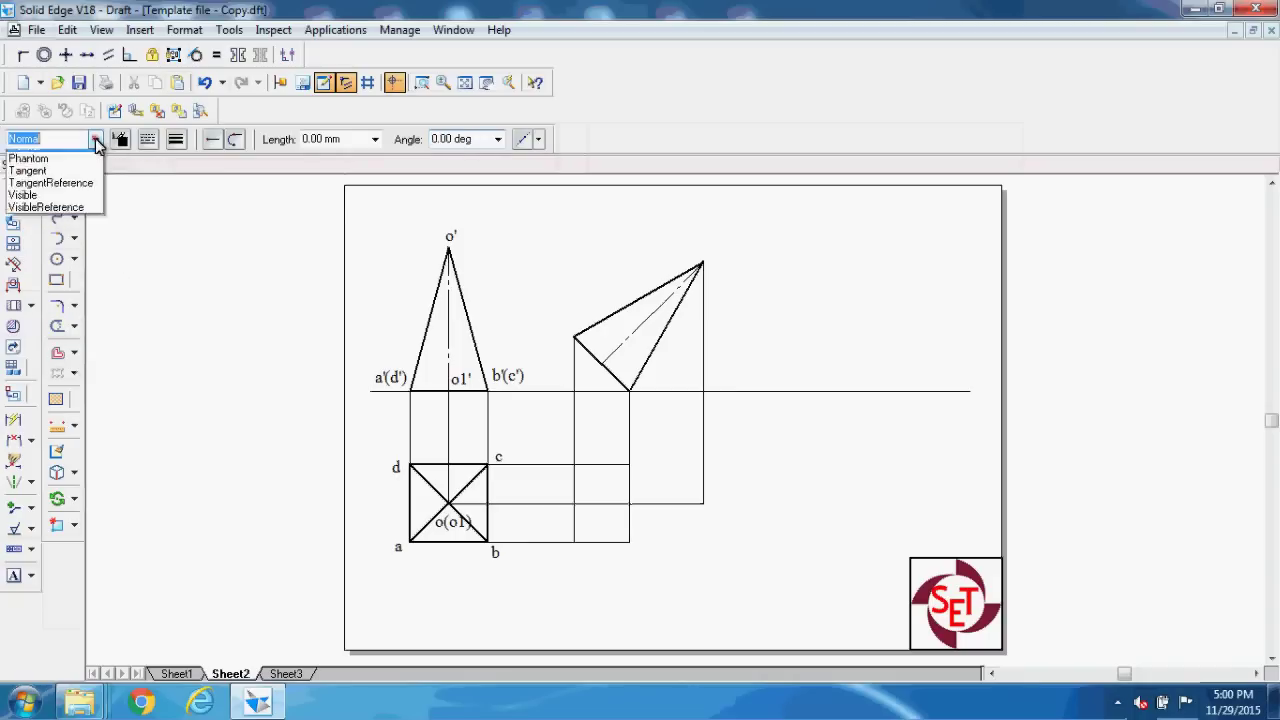
pyautogui.click(56, 267)
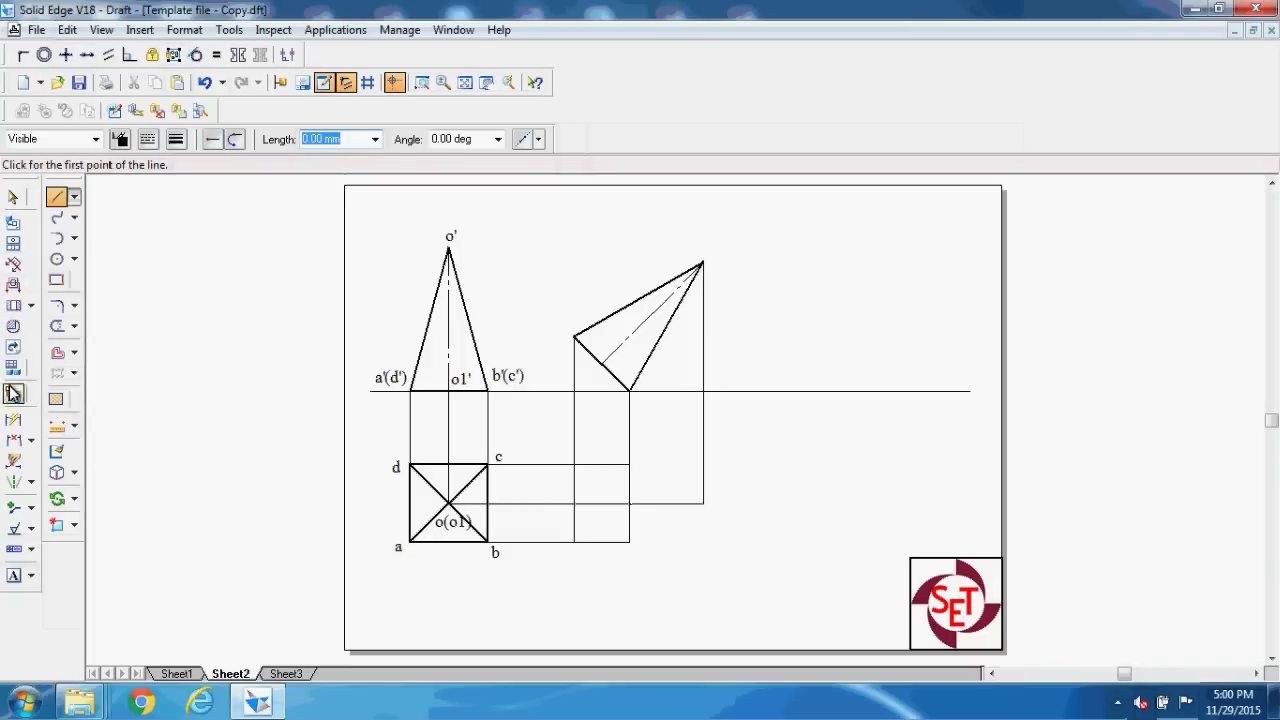
pyautogui.click(11, 195)
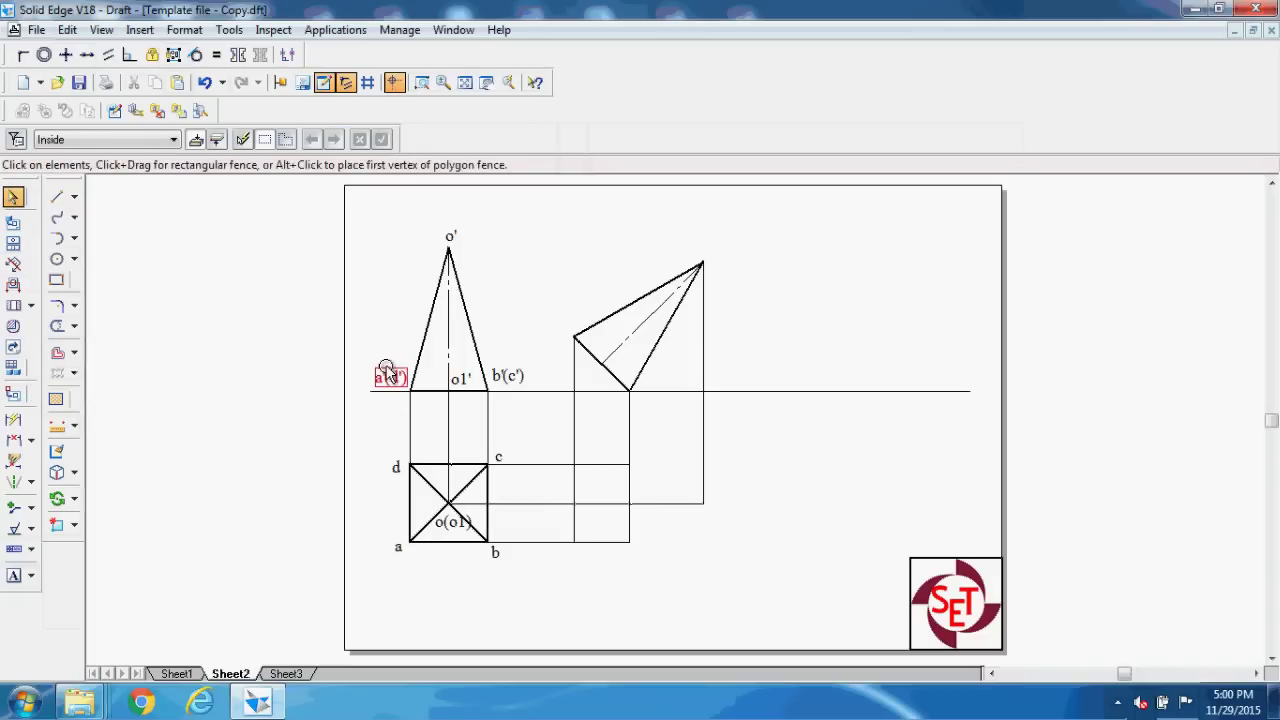
# - Copy the a'(d'), o1', b'(c') and o' labels onto the tilted view's vertices and apex
pyautogui.moveTo(385, 368); pyautogui.dragTo(535, 322)
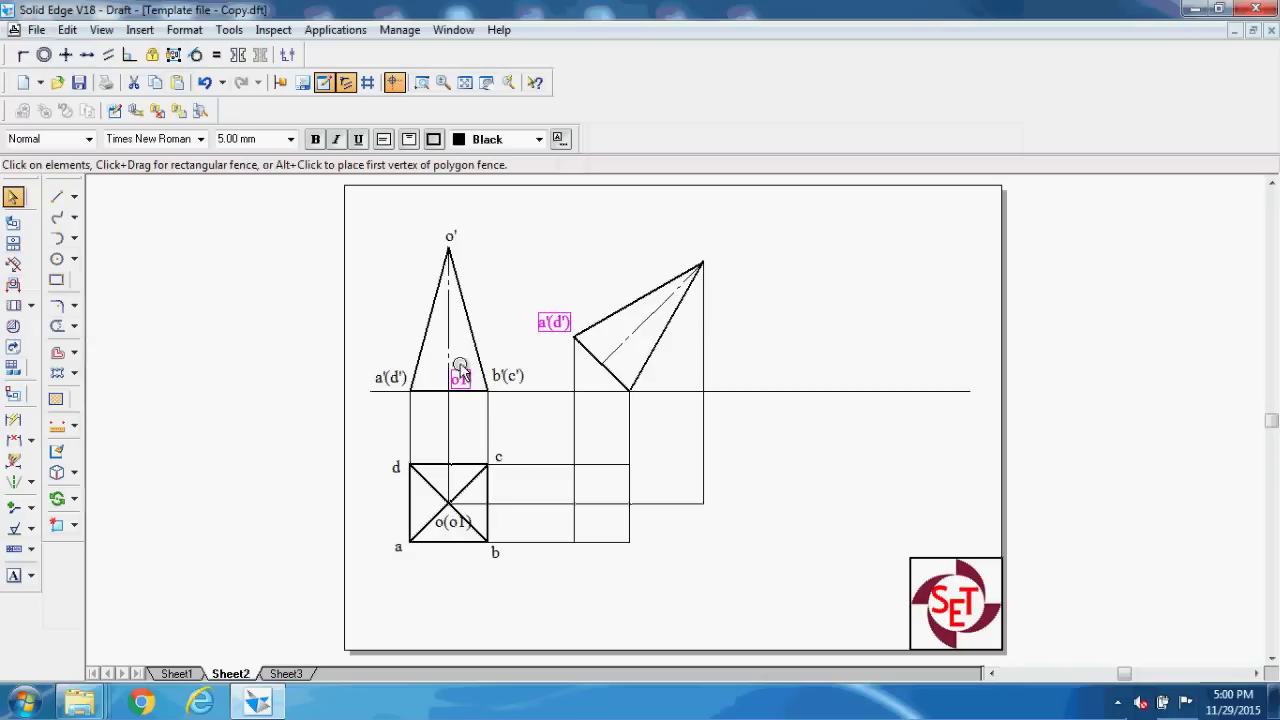
pyautogui.click(502, 312)
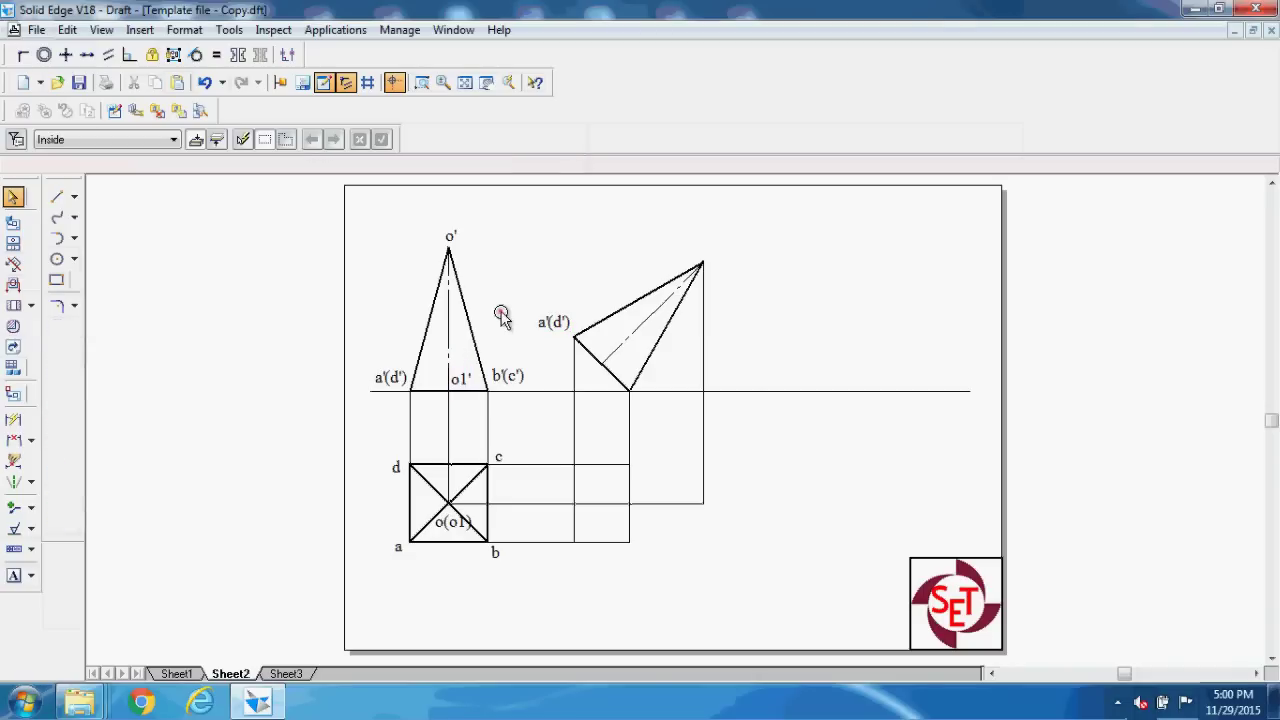
pyautogui.click(463, 362)
pyautogui.keyDown('ctrl'); pyautogui.moveTo(465, 358); pyautogui.dragTo(590, 357); pyautogui.keyUp('ctrl')
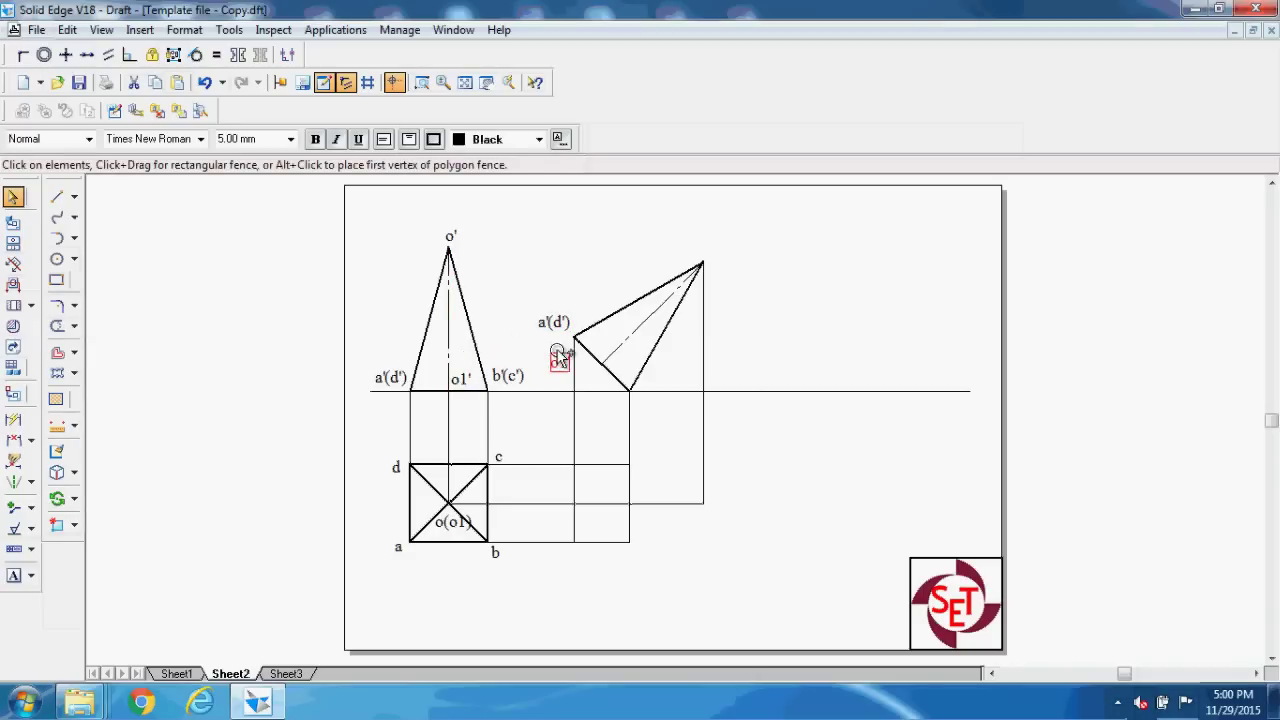
pyautogui.click(508, 352)
pyautogui.click(505, 368)
pyautogui.keyDown('ctrl'); pyautogui.moveTo(505, 368); pyautogui.dragTo(647, 371); pyautogui.keyUp('ctrl')
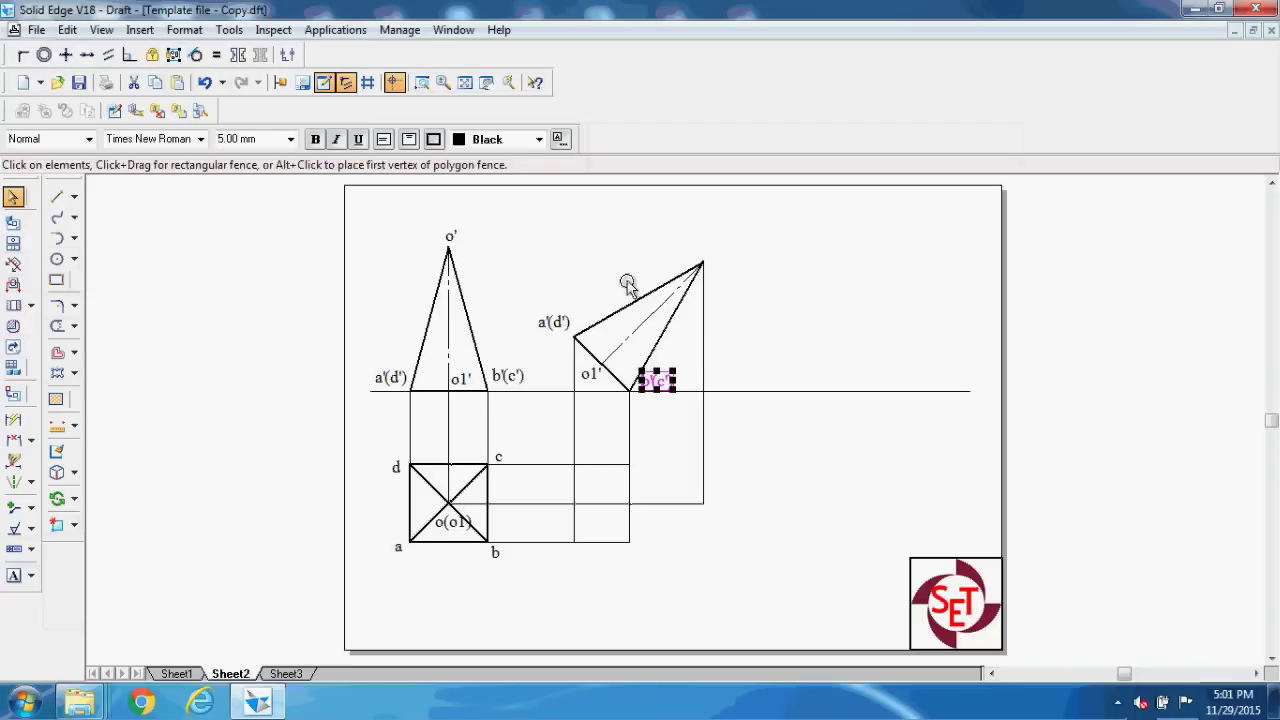
pyautogui.click(416, 266)
pyautogui.keyDown('ctrl'); pyautogui.moveTo(438, 236); pyautogui.dragTo(707, 251); pyautogui.keyUp('ctrl')
pyautogui.click(677, 223)
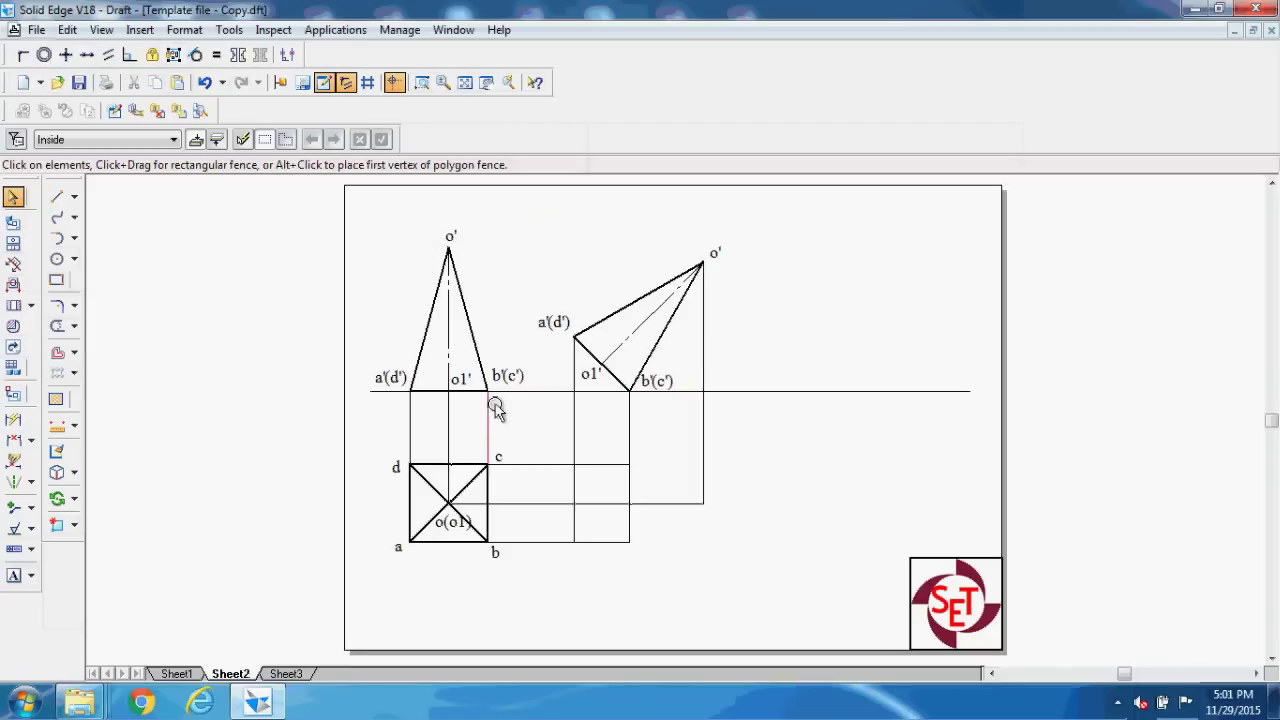
# - Copy the plan labels a, b, c and d onto the second plan view's corners
pyautogui.click(389, 556)
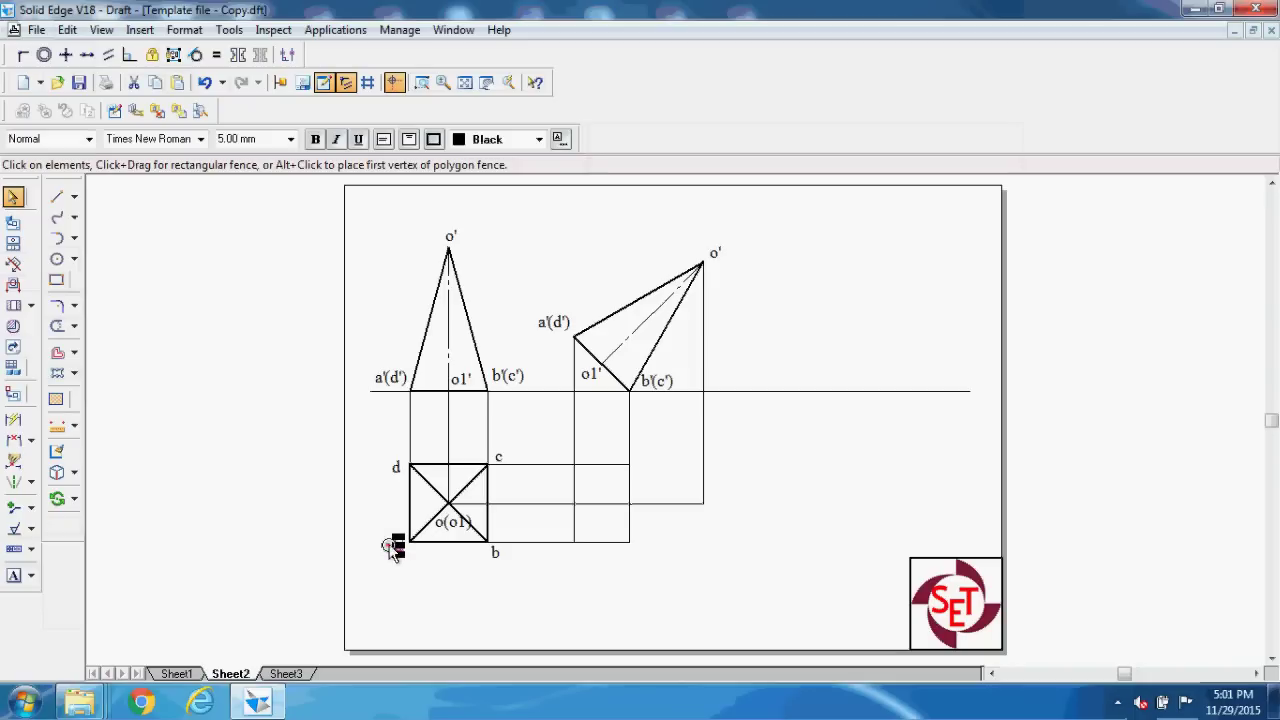
pyautogui.moveTo(390, 545)
pyautogui.keyDown('ctrl'); pyautogui.mouseDown()
pyautogui.moveTo(568, 557)
pyautogui.moveTo(547, 578)
pyautogui.moveTo(645, 562)
pyautogui.mouseUp(); pyautogui.keyUp('ctrl')
pyautogui.click(492, 553)
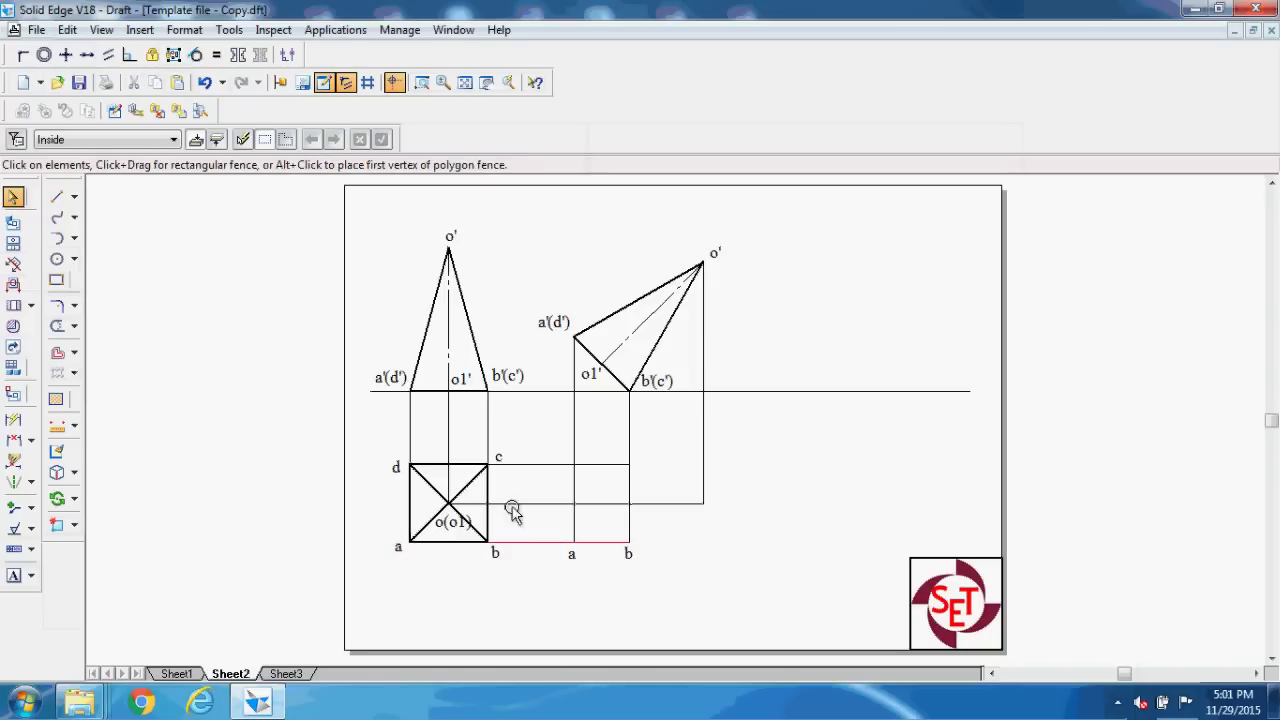
pyautogui.click(497, 453)
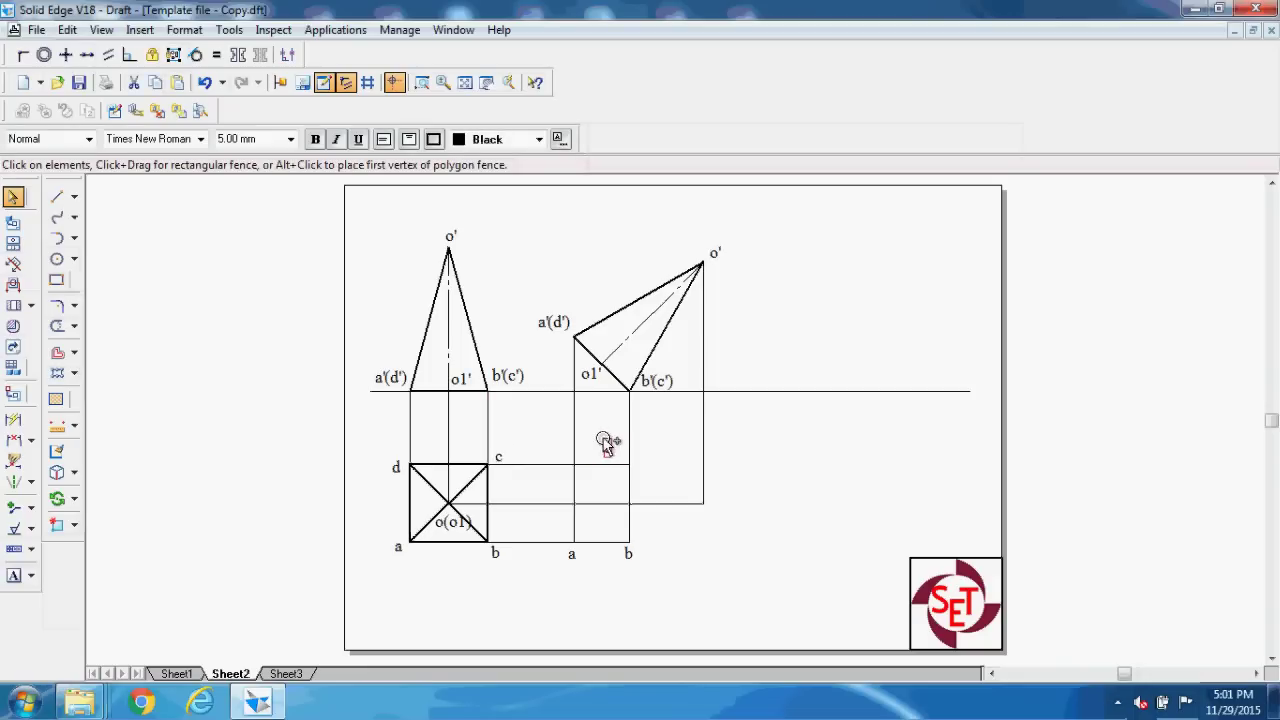
pyautogui.keyDown('ctrl'); pyautogui.moveTo(607, 455); pyautogui.dragTo(608, 455); pyautogui.keyUp('ctrl')
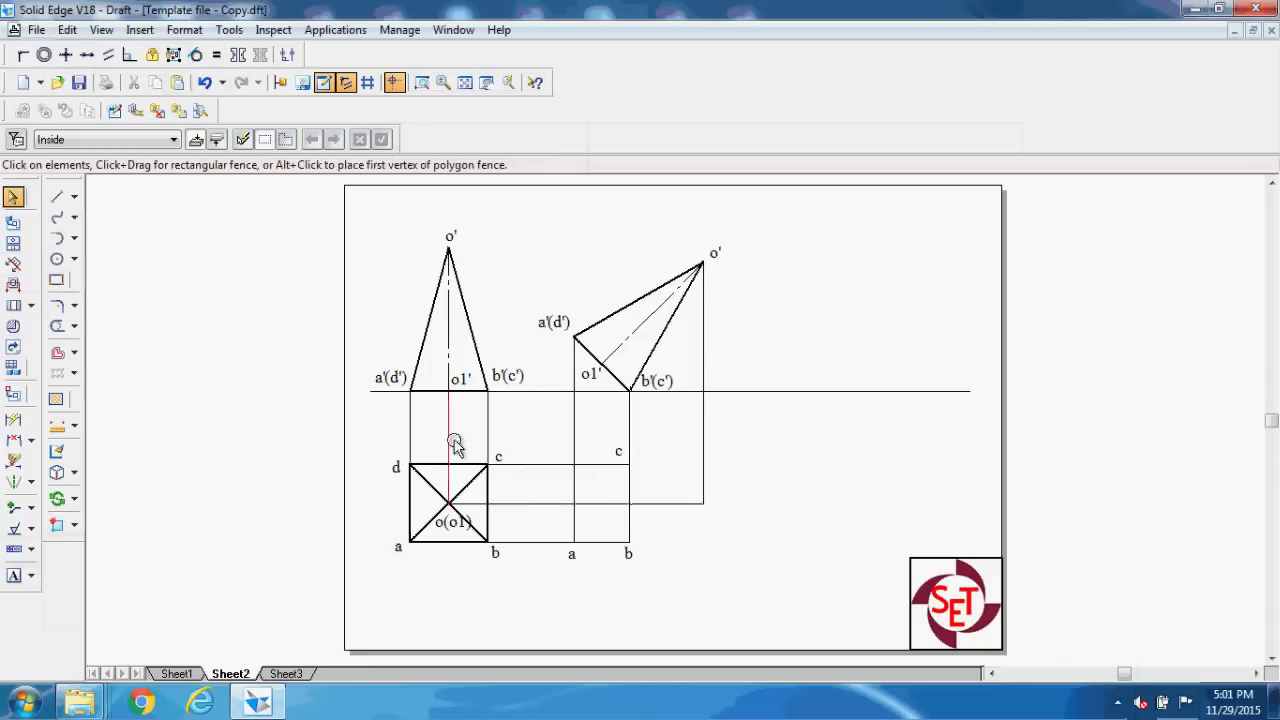
pyautogui.click(396, 458)
pyautogui.keyDown('ctrl'); pyautogui.moveTo(396, 458); pyautogui.dragTo(561, 449); pyautogui.keyUp('ctrl')
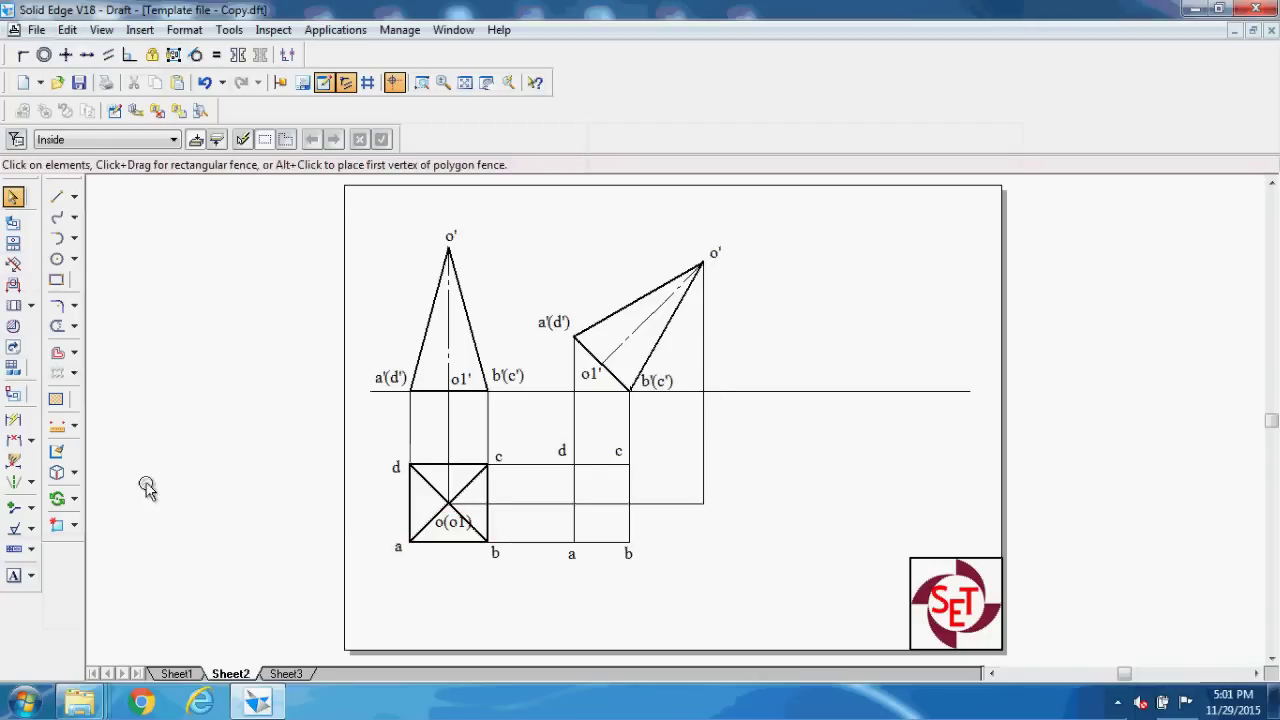
# - Place the text label o1 at the centre point of the right-hand plan view
pyautogui.click(13, 575)
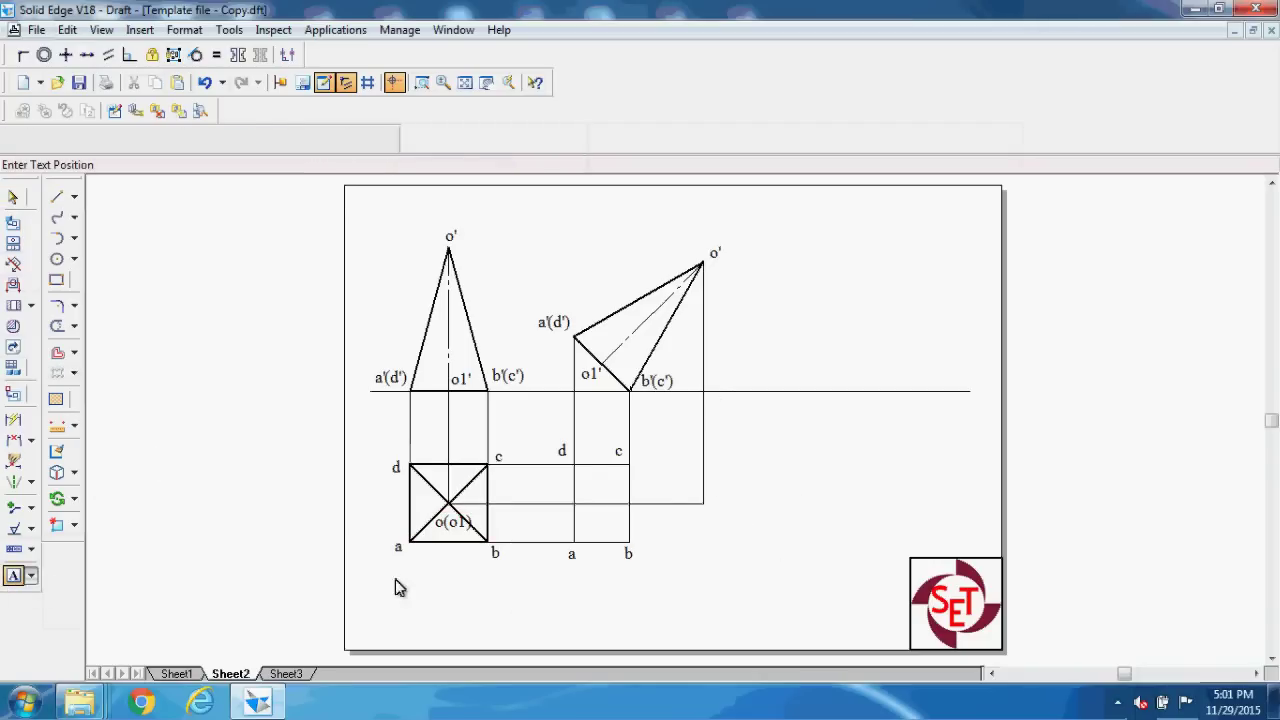
pyautogui.click(714, 499)
pyautogui.write('o')
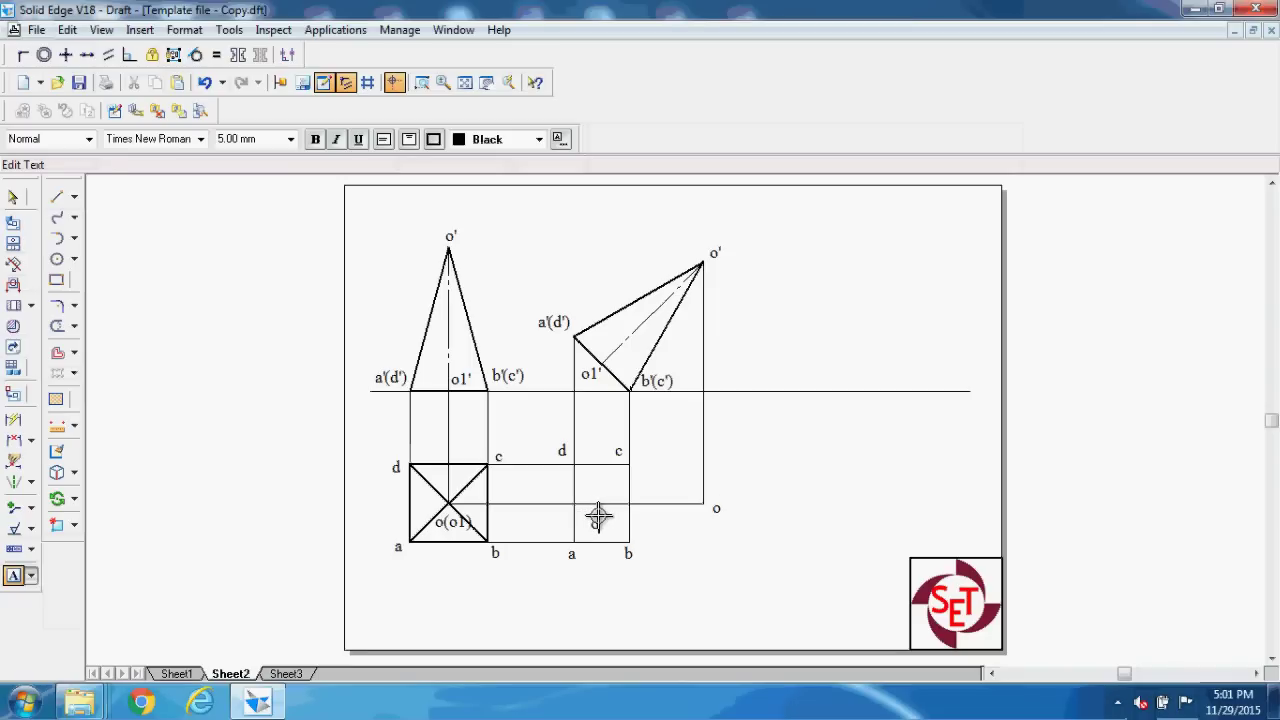
pyautogui.write('1')
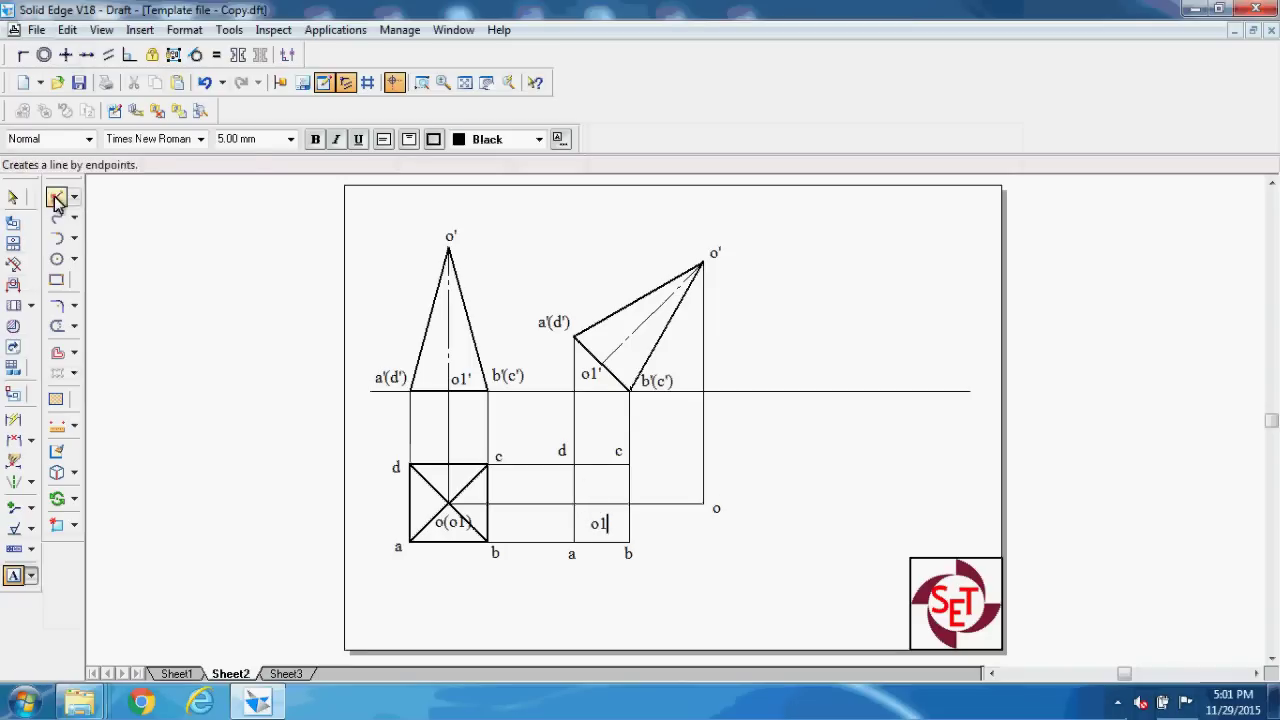
pyautogui.click(56, 197)
# - Draw a Normal-style projector from o1' down to o1 in the plan
pyautogui.click(100, 140)
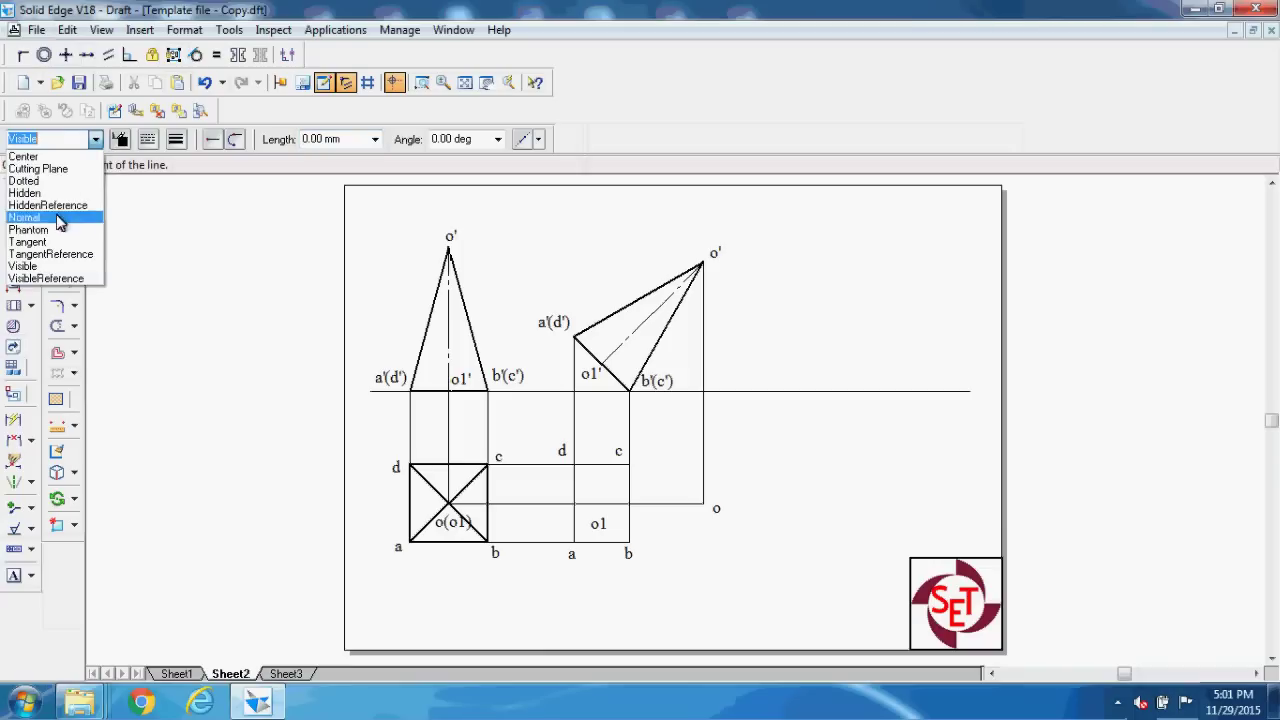
pyautogui.click(90, 214)
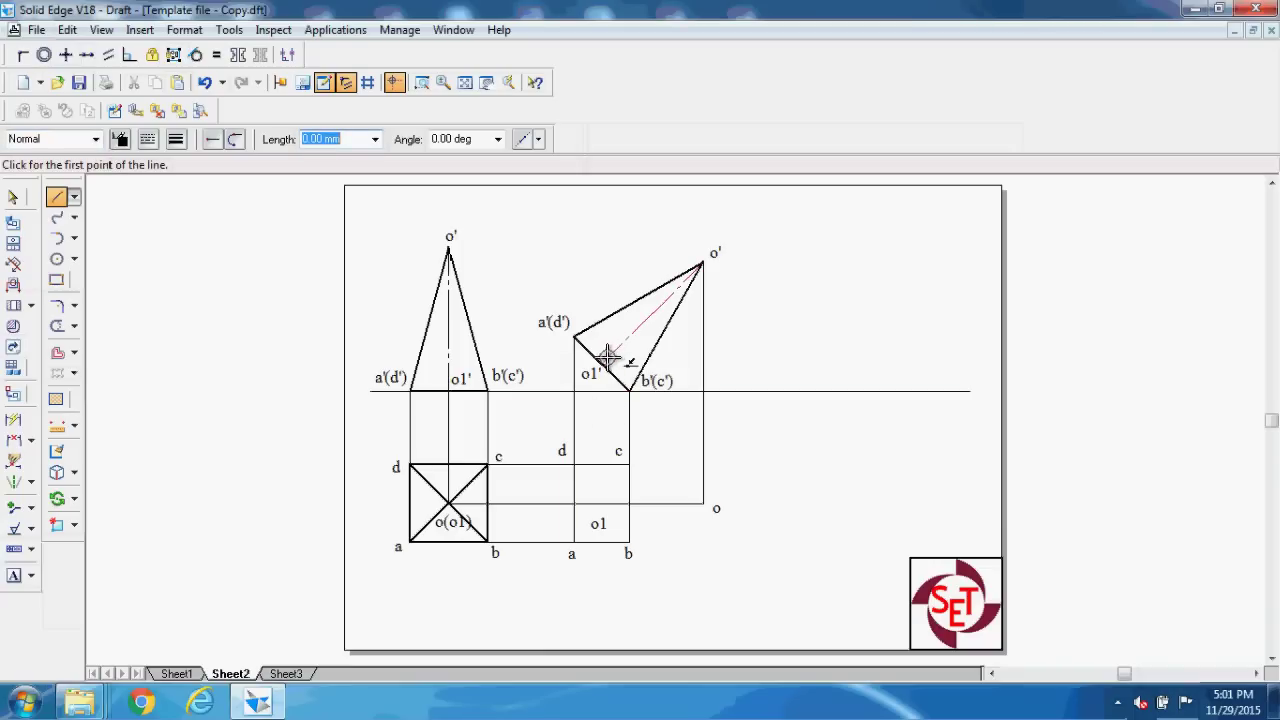
pyautogui.click(600, 363)
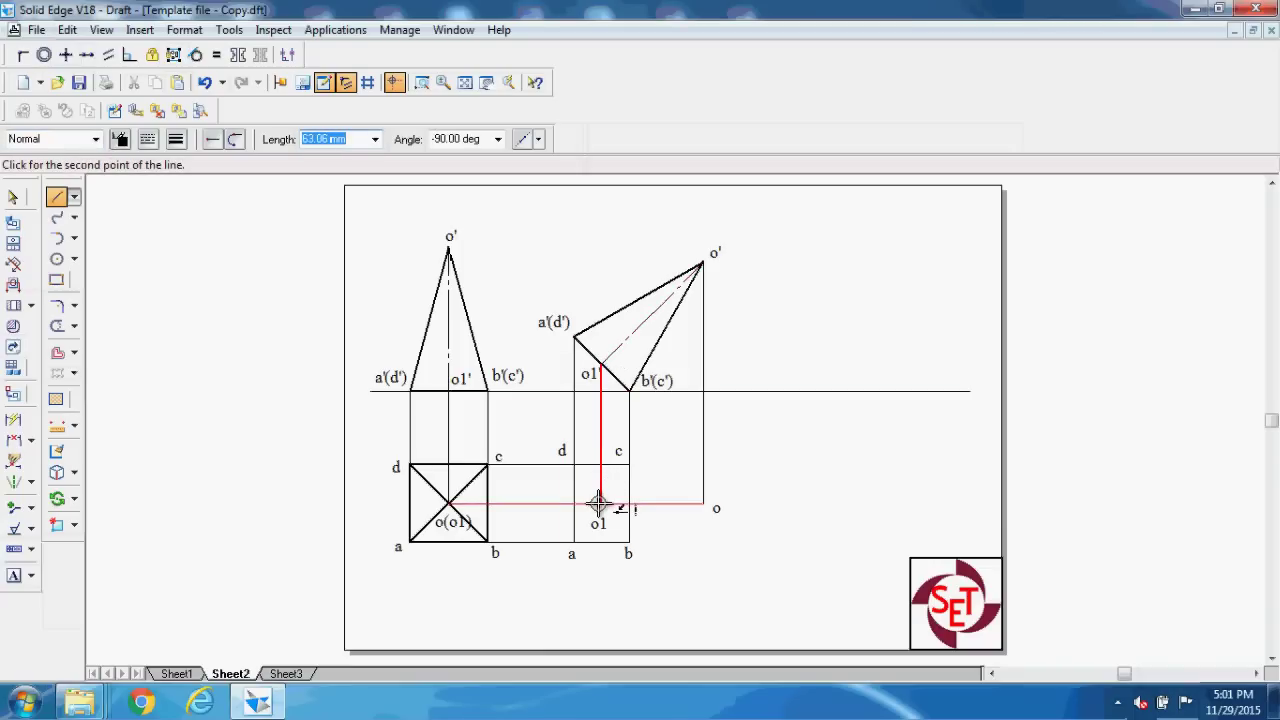
pyautogui.click(600, 503)
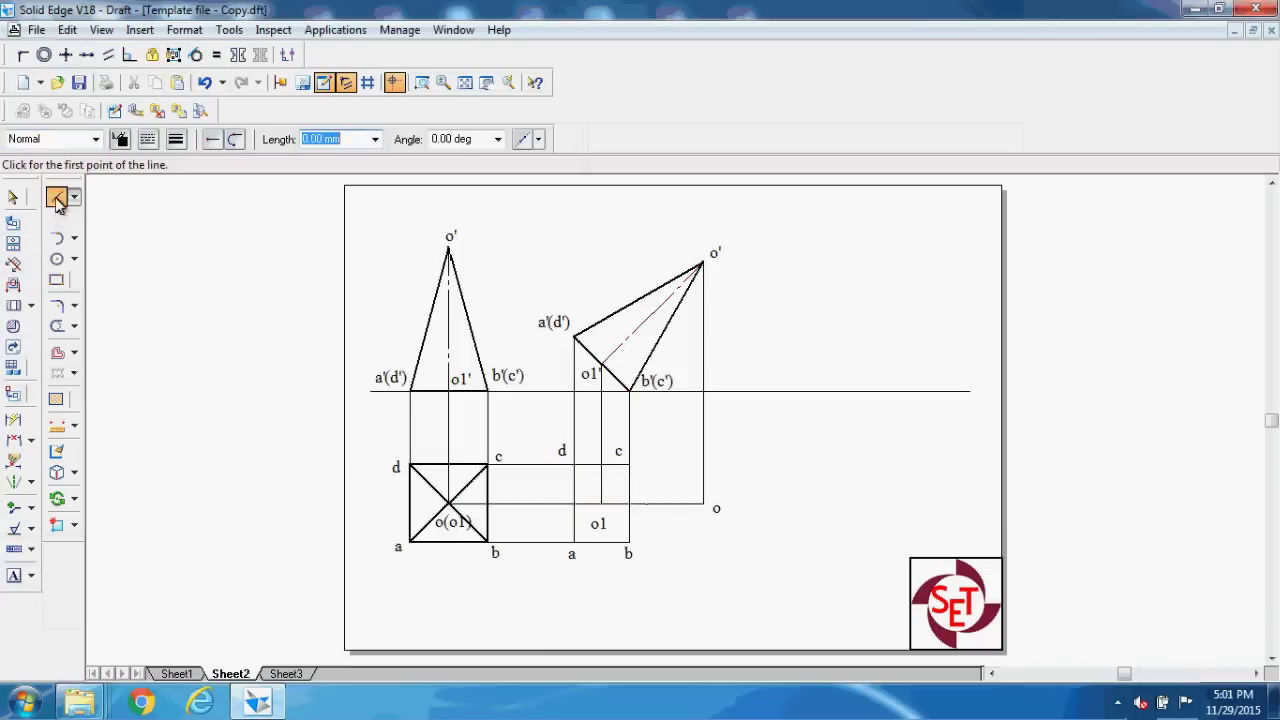
# - Draw the Visible outline d–c–o–b–a–d of the right-hand plan
pyautogui.click(97, 138)
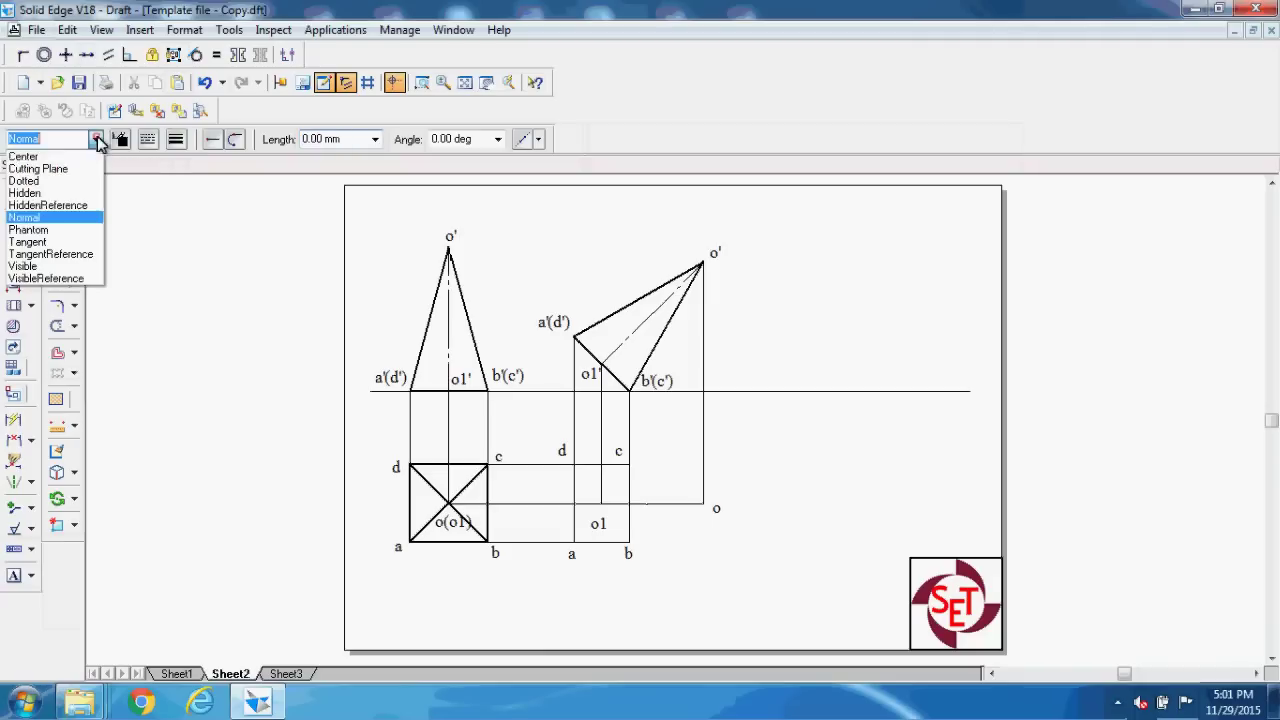
pyautogui.click(30, 266)
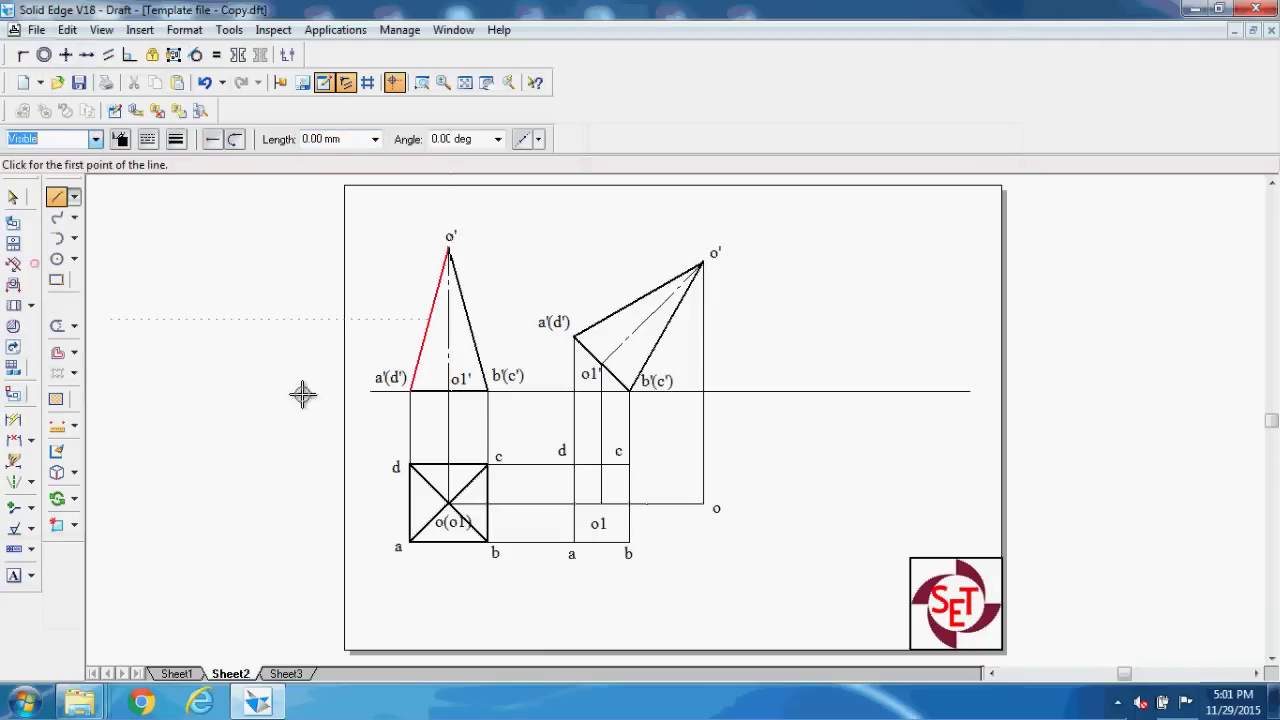
pyautogui.click(575, 464)
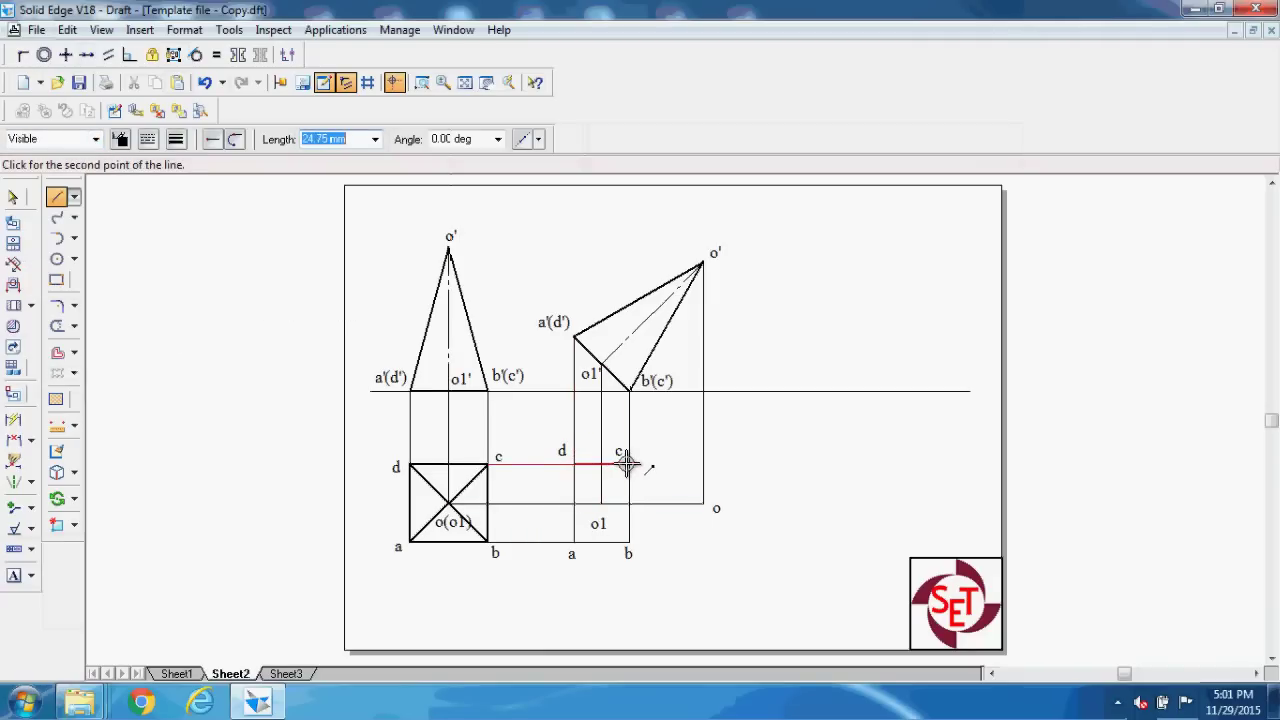
pyautogui.click(629, 464)
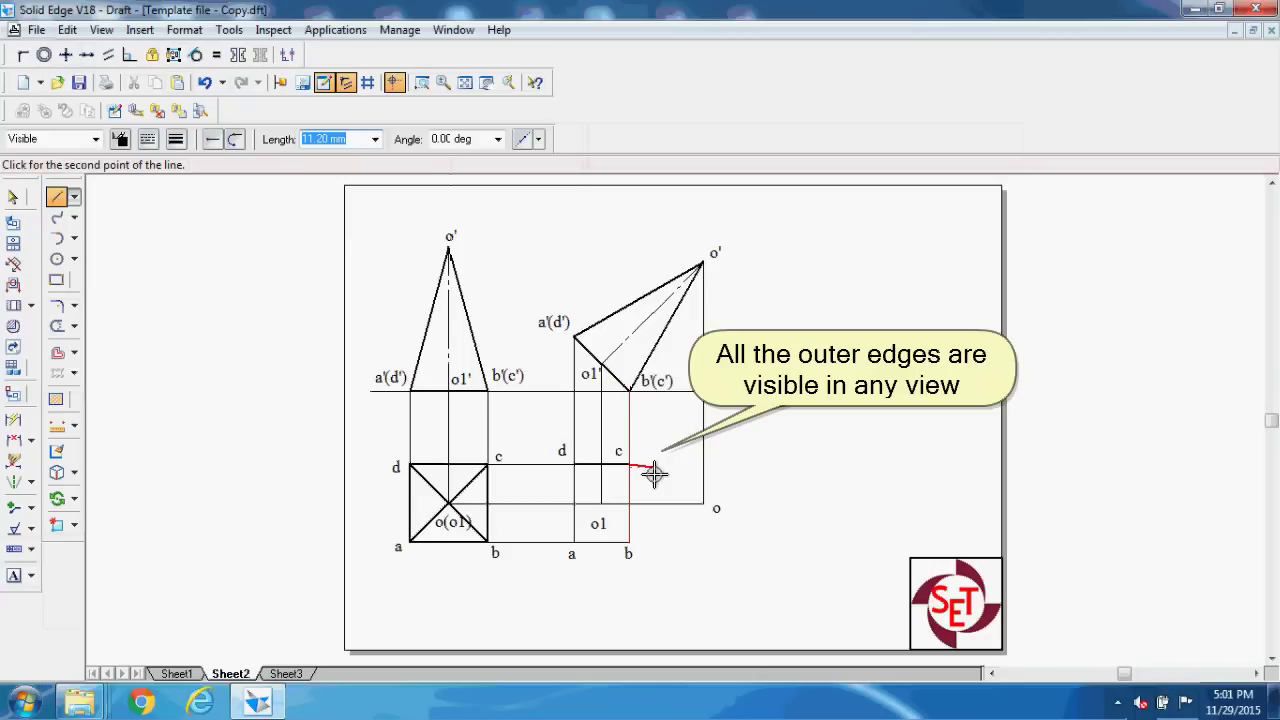
pyautogui.click(704, 503)
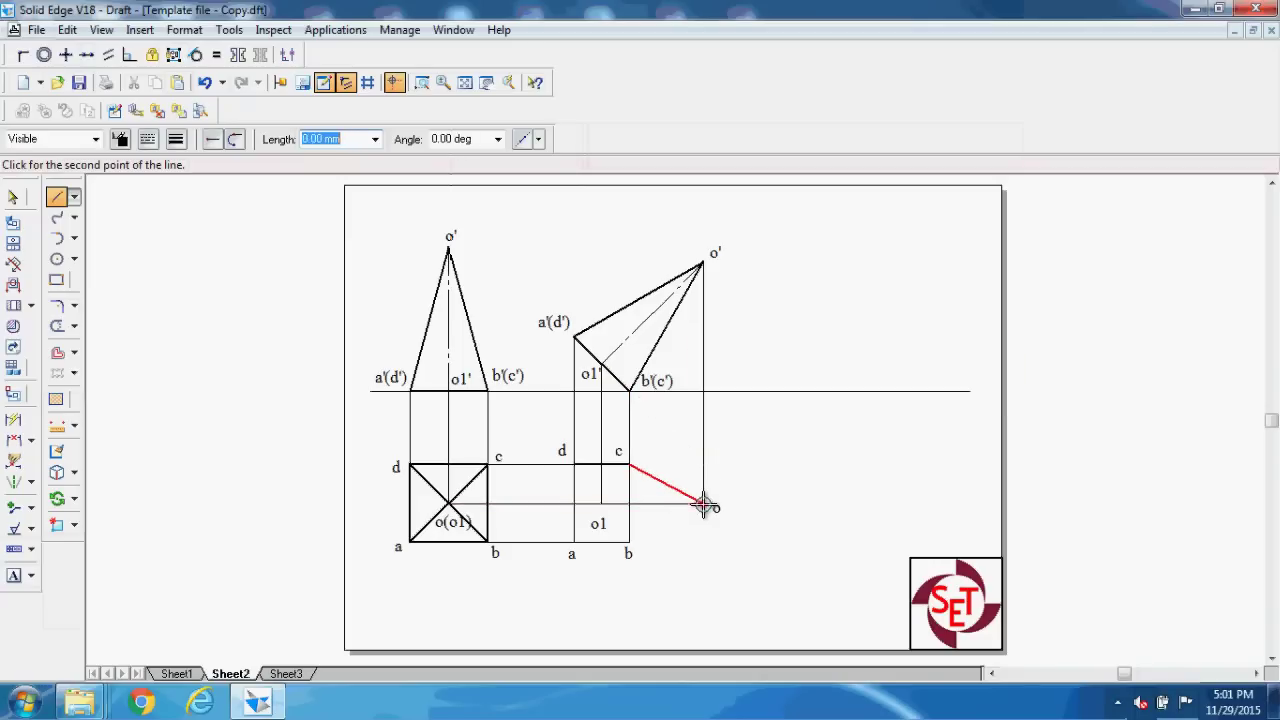
pyautogui.click(629, 541)
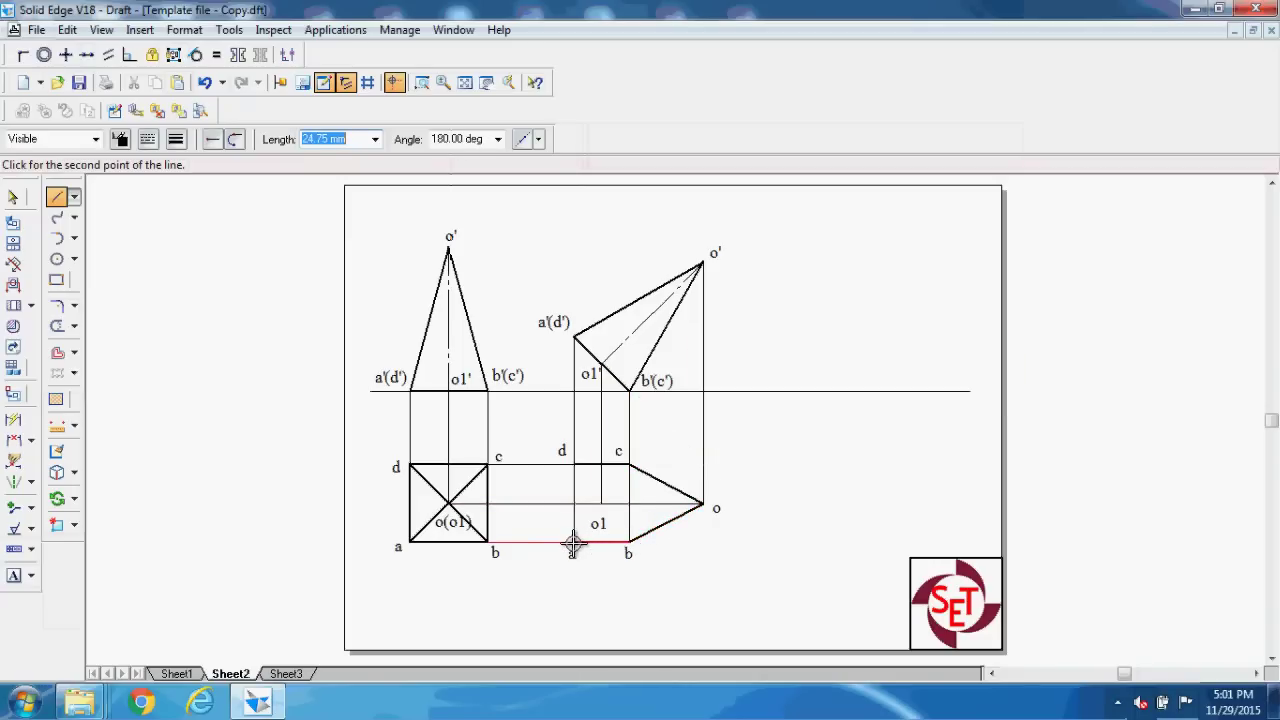
pyautogui.click(573, 542)
pyautogui.click(575, 464)
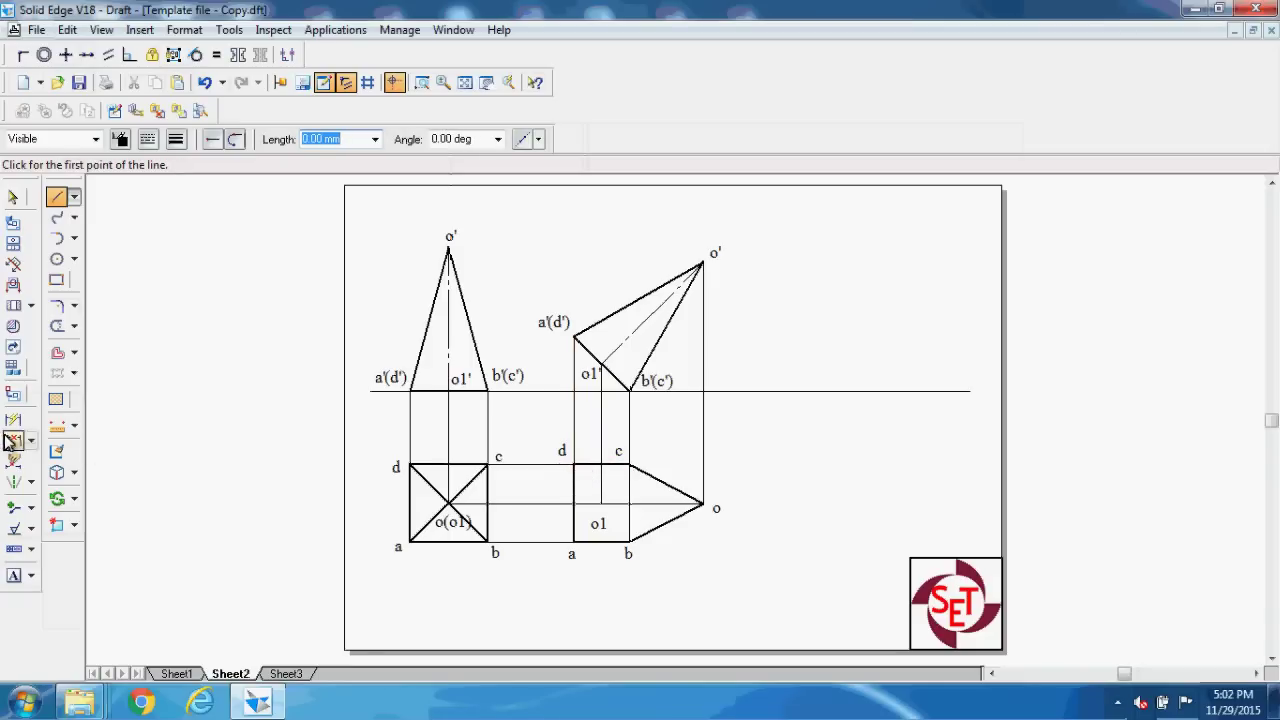
# - Trim the solid c–b edge and redraw it as a dashed hidden line
pyautogui.click(57, 326)
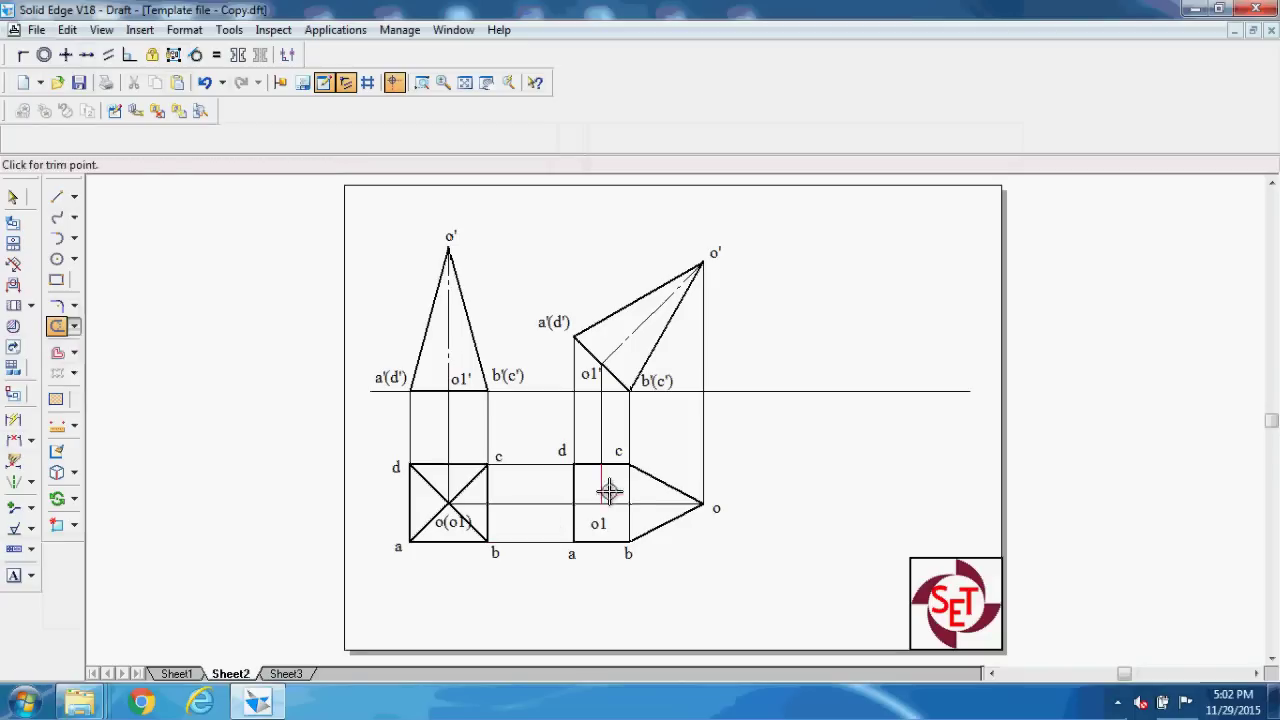
pyautogui.moveTo(608, 484); pyautogui.dragTo(627, 520)
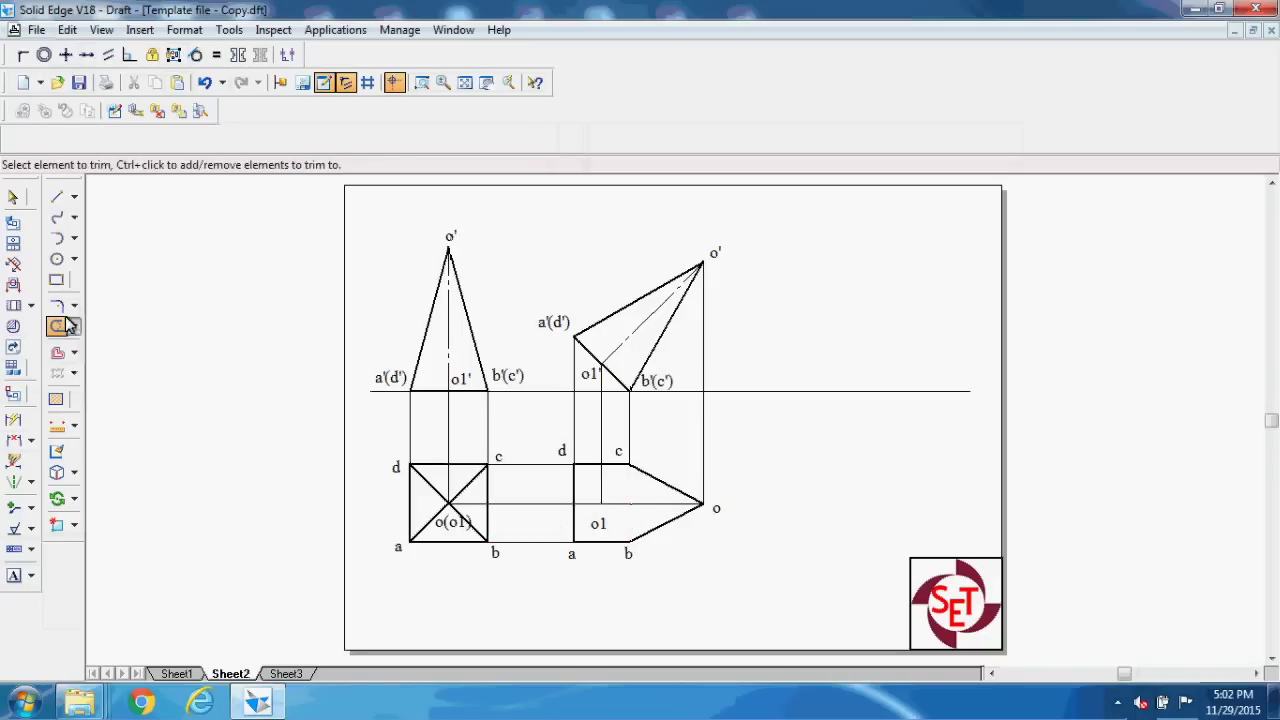
pyautogui.click(57, 197)
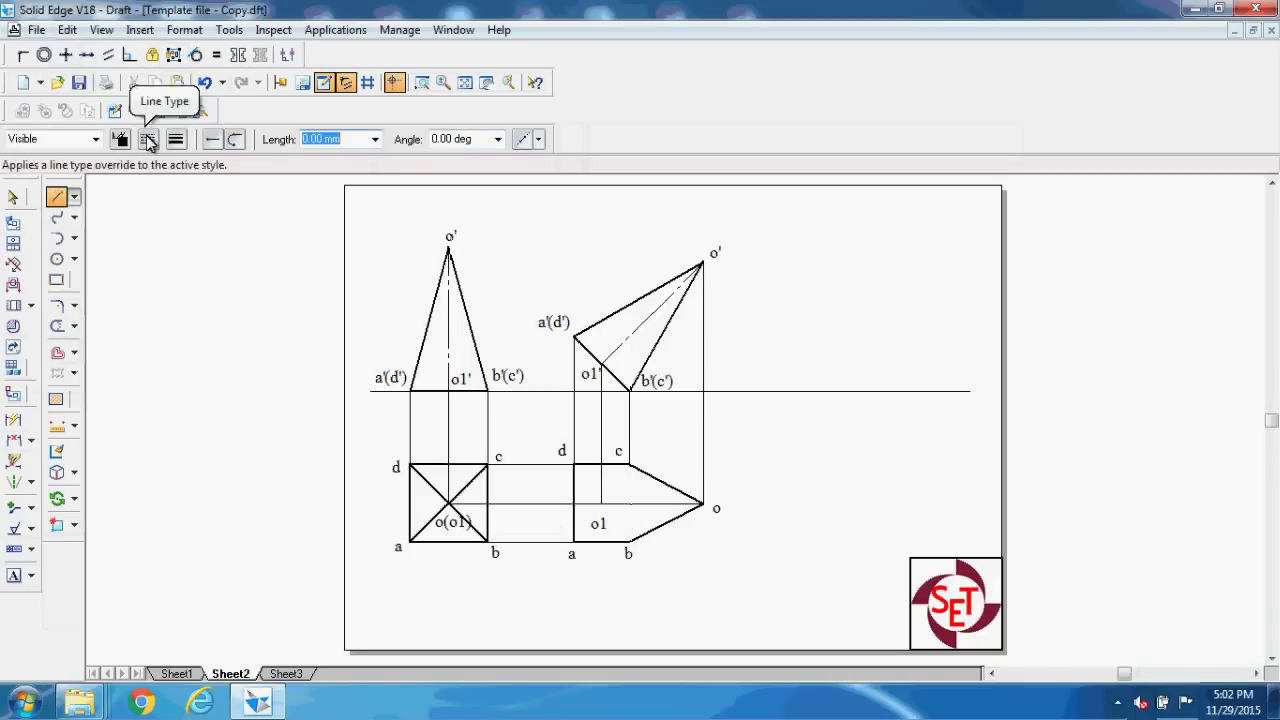
pyautogui.click(148, 139)
pyautogui.click(170, 180)
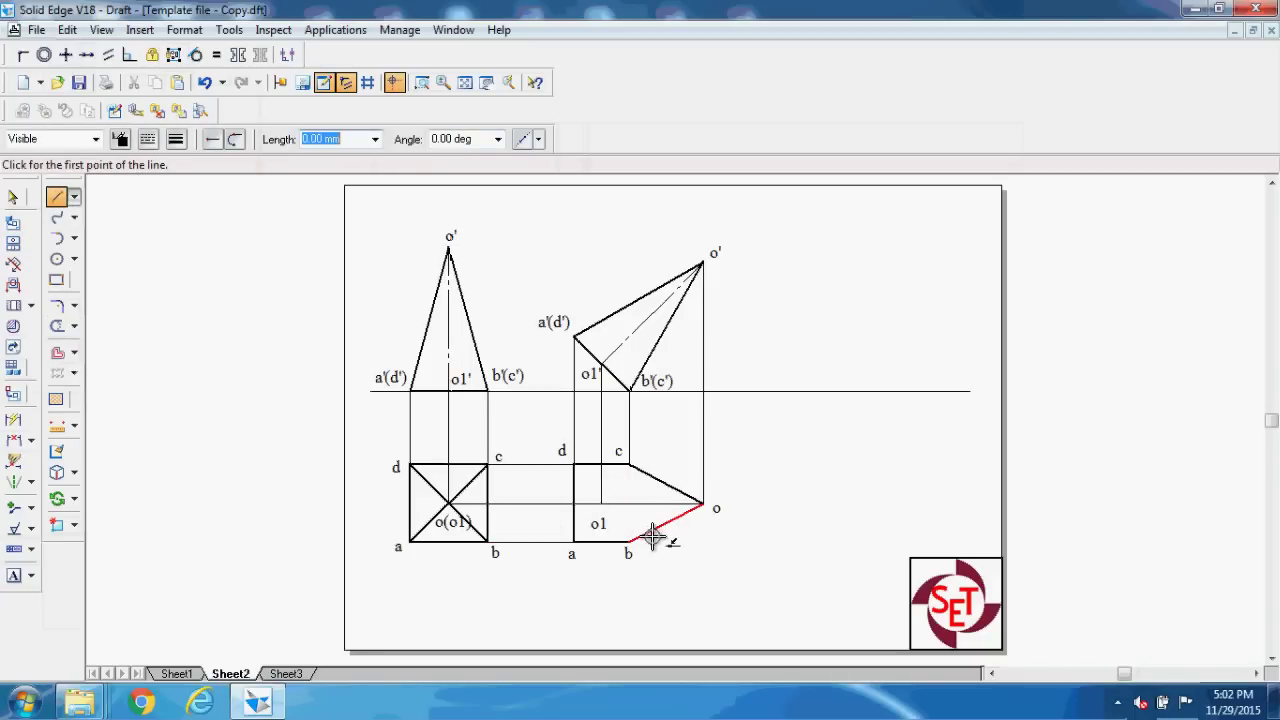
pyautogui.click(628, 463)
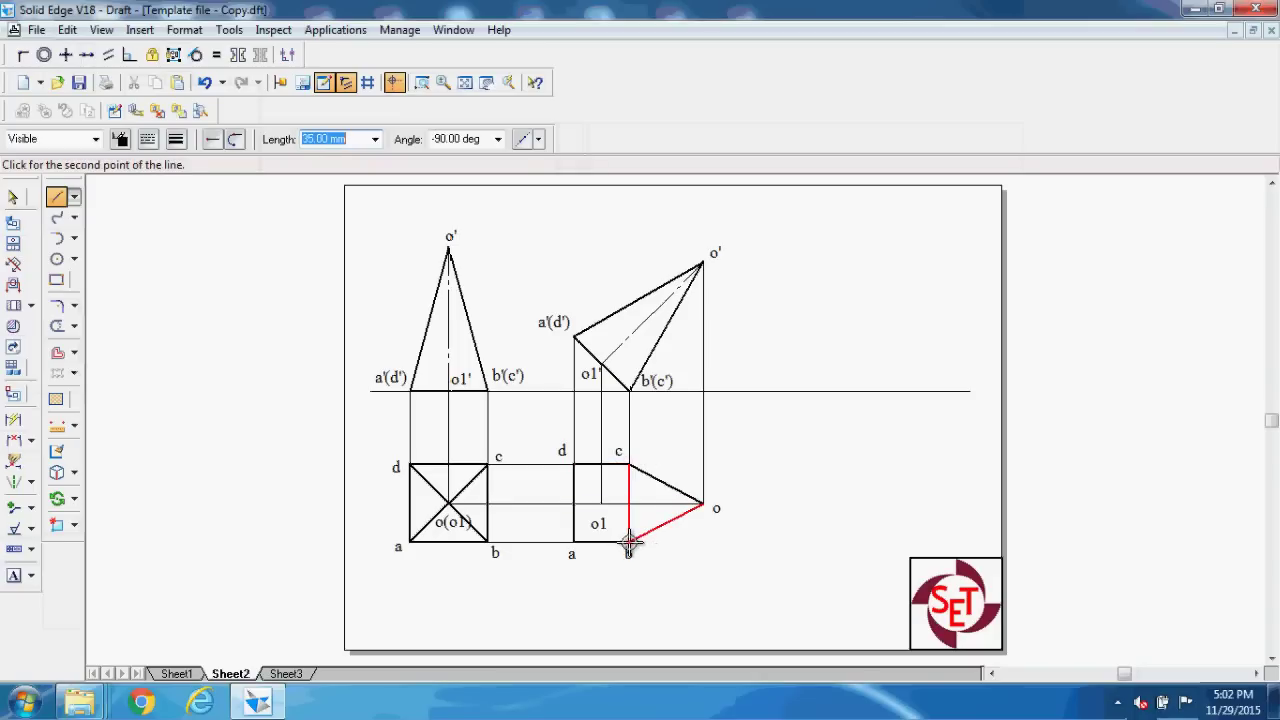
pyautogui.click(628, 542)
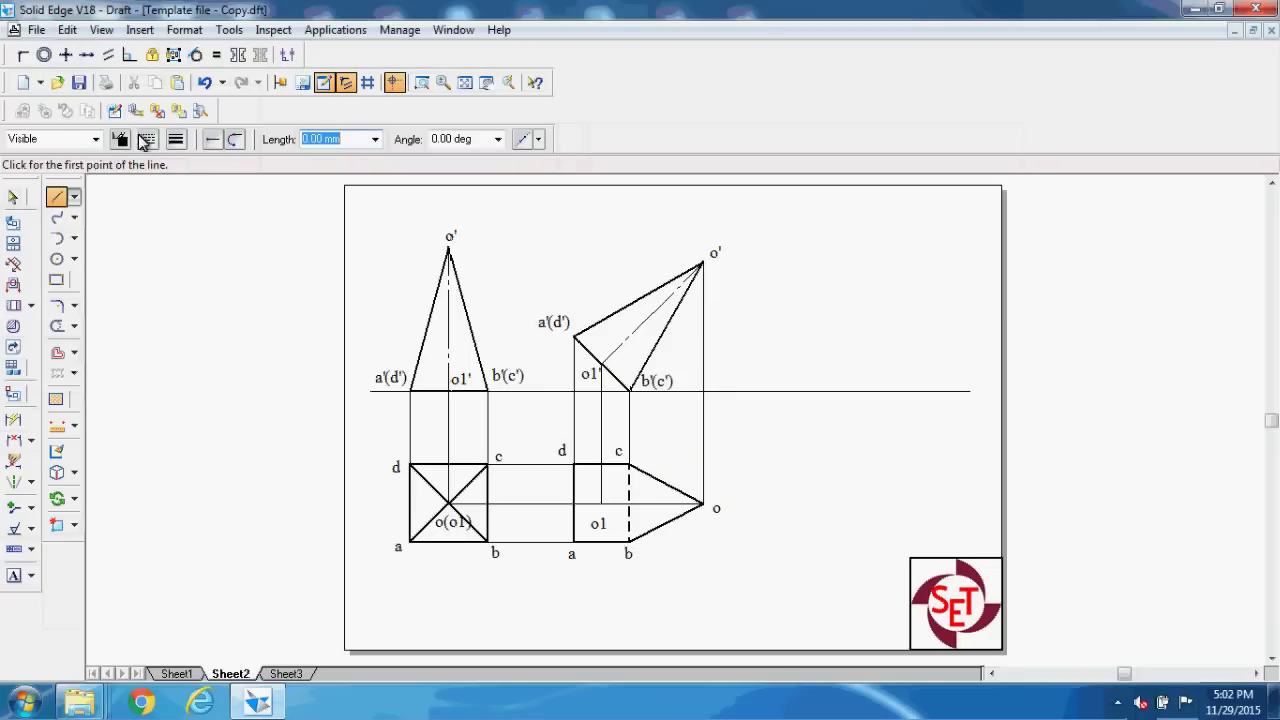
# - Draw continuous slant edges from d to apex o and from o to a
pyautogui.click(120, 139)
pyautogui.click(175, 171)
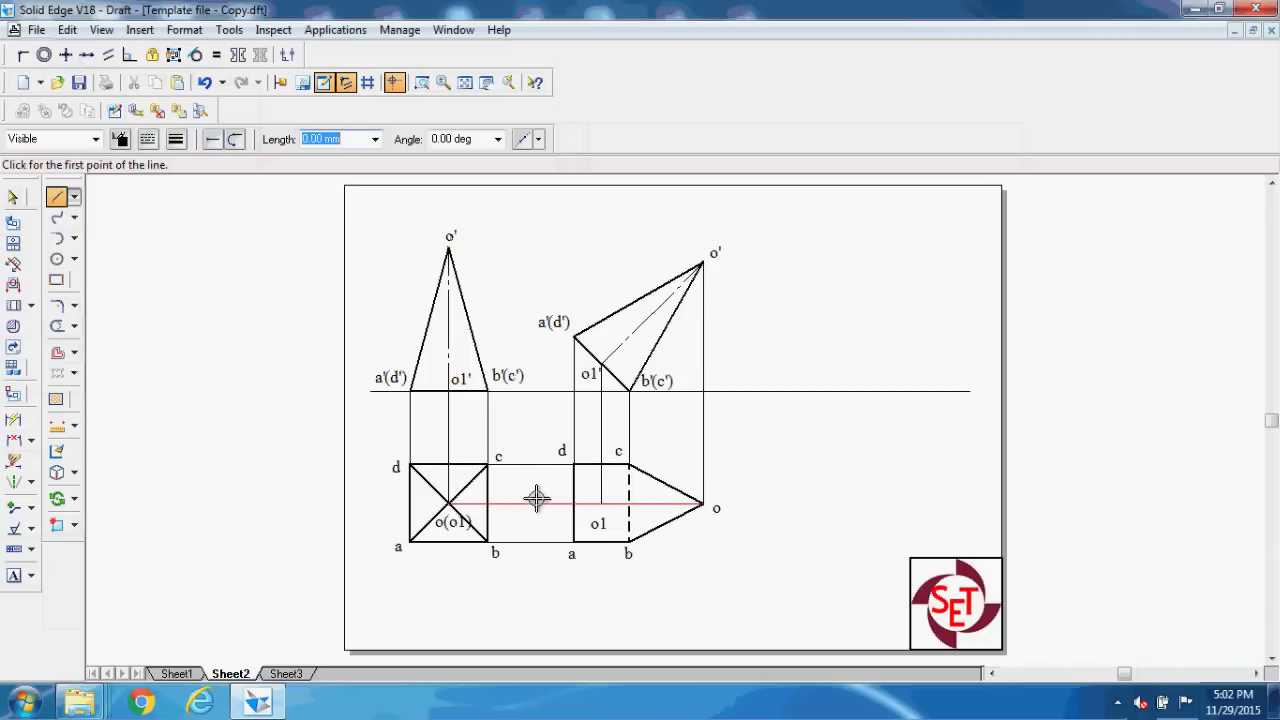
pyautogui.click(574, 465)
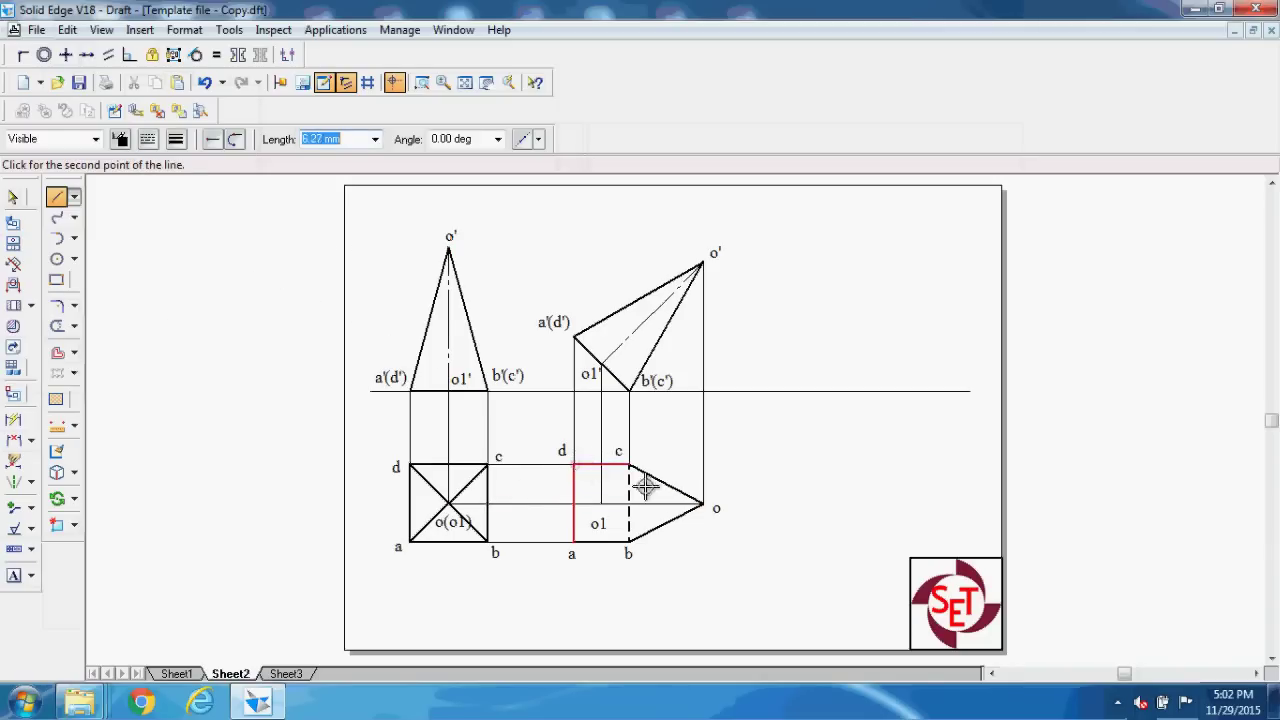
pyautogui.click(703, 503)
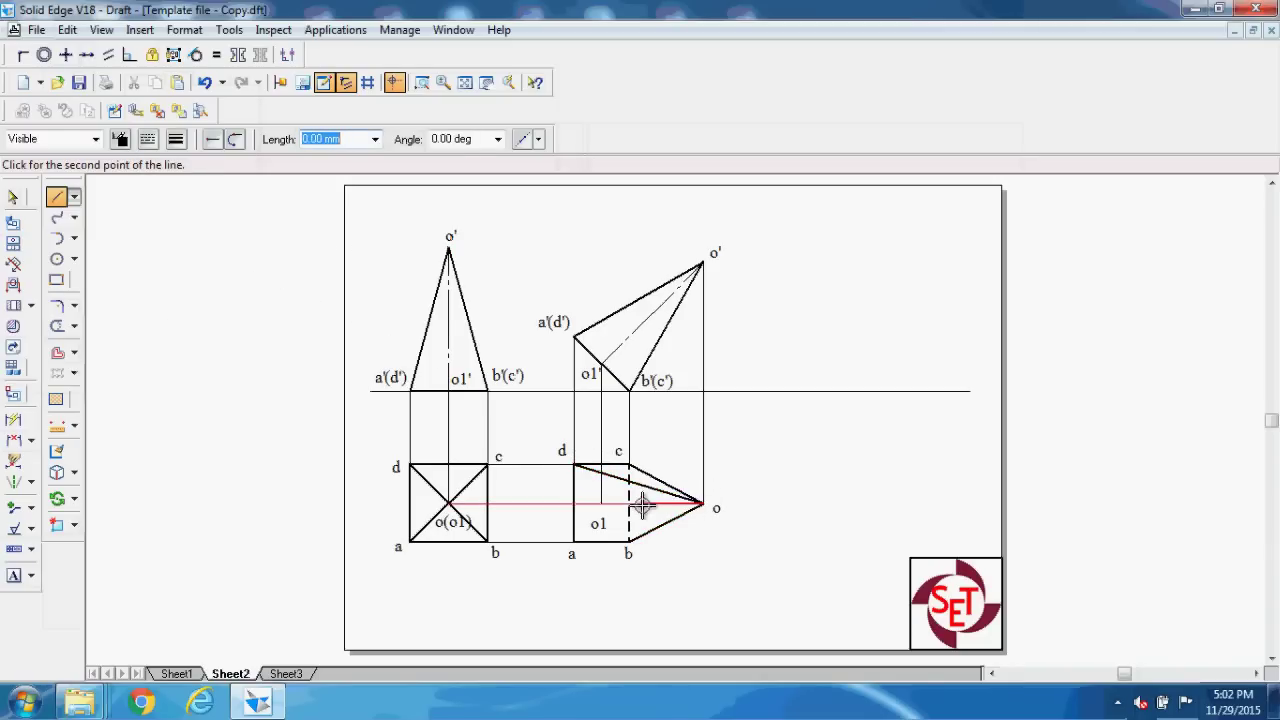
pyautogui.click(573, 541)
pyautogui.rightClick(747, 424)
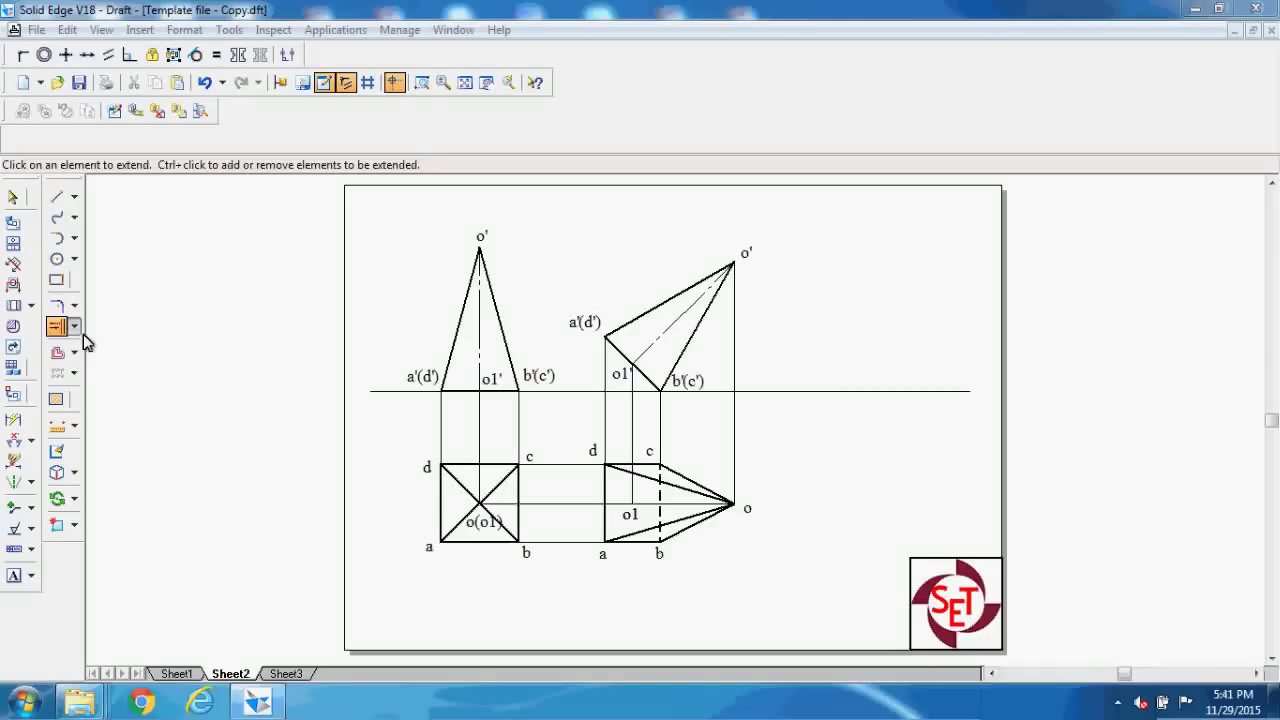
# - Split the plan's horizontal projector at o1 and make the o1–o segment dash-dot
pyautogui.click(79, 333)
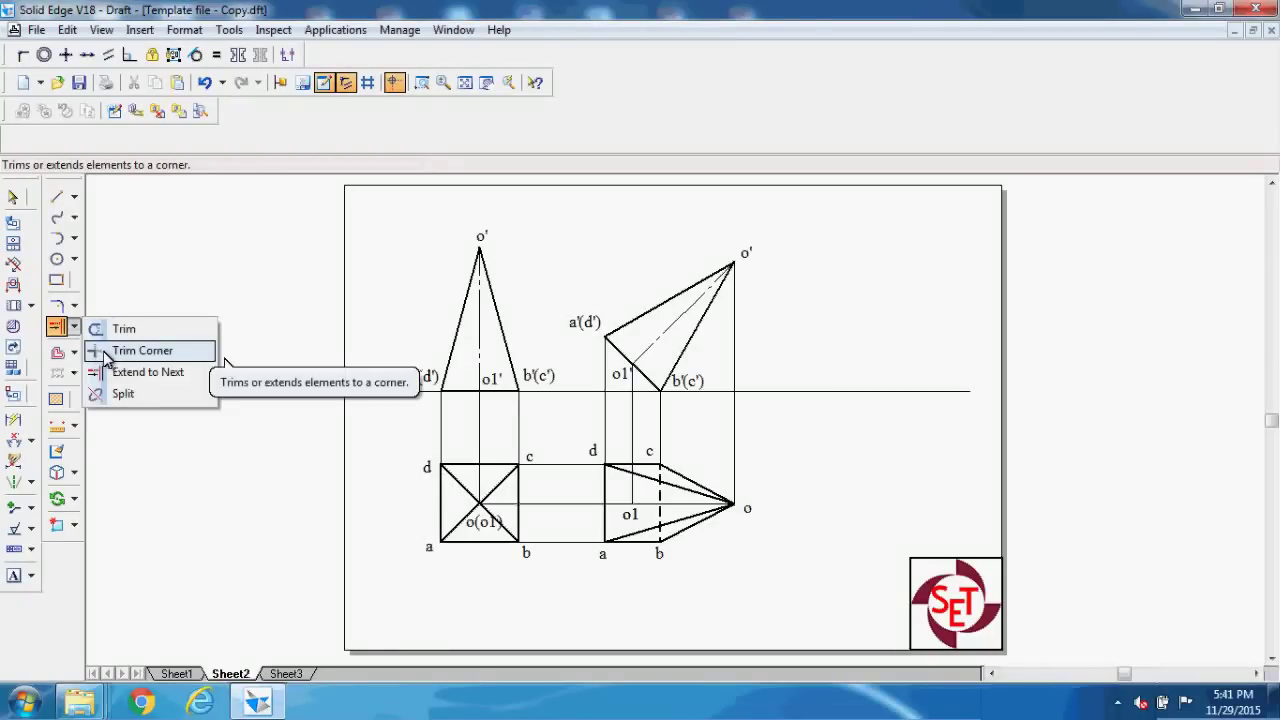
pyautogui.click(112, 396)
pyautogui.click(558, 503)
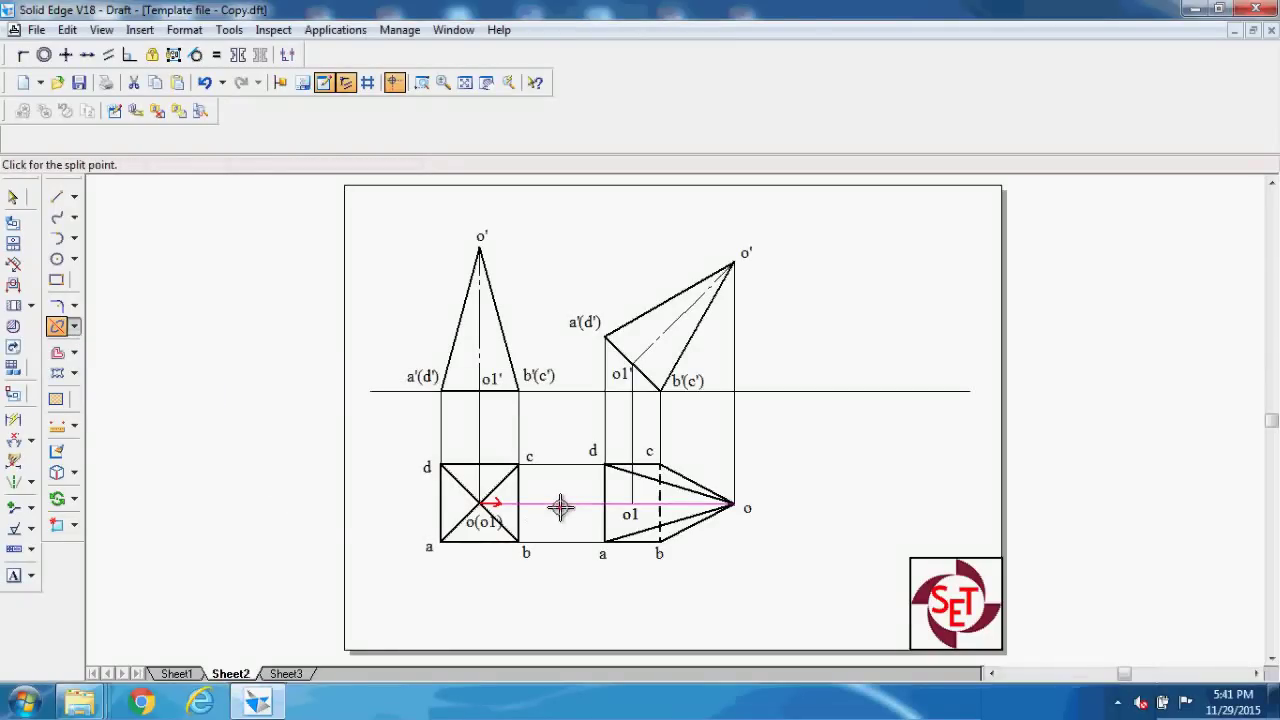
pyautogui.click(630, 503)
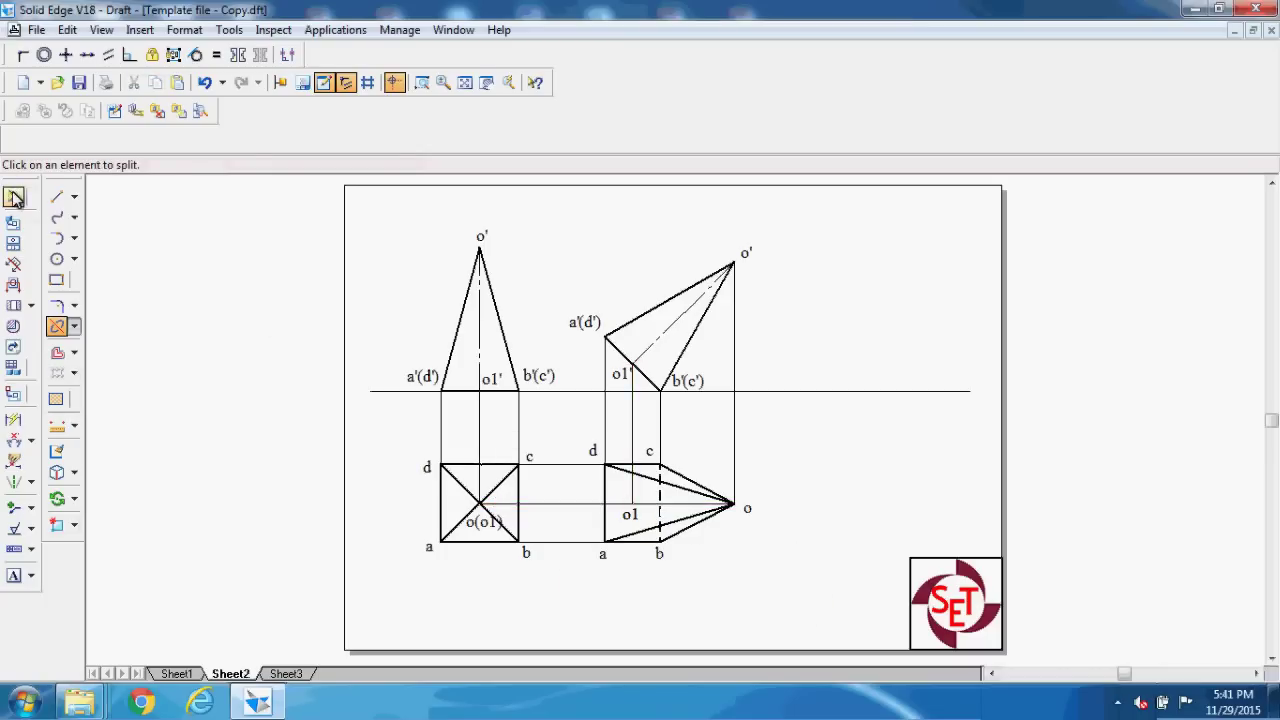
pyautogui.click(13, 197)
pyautogui.click(665, 503)
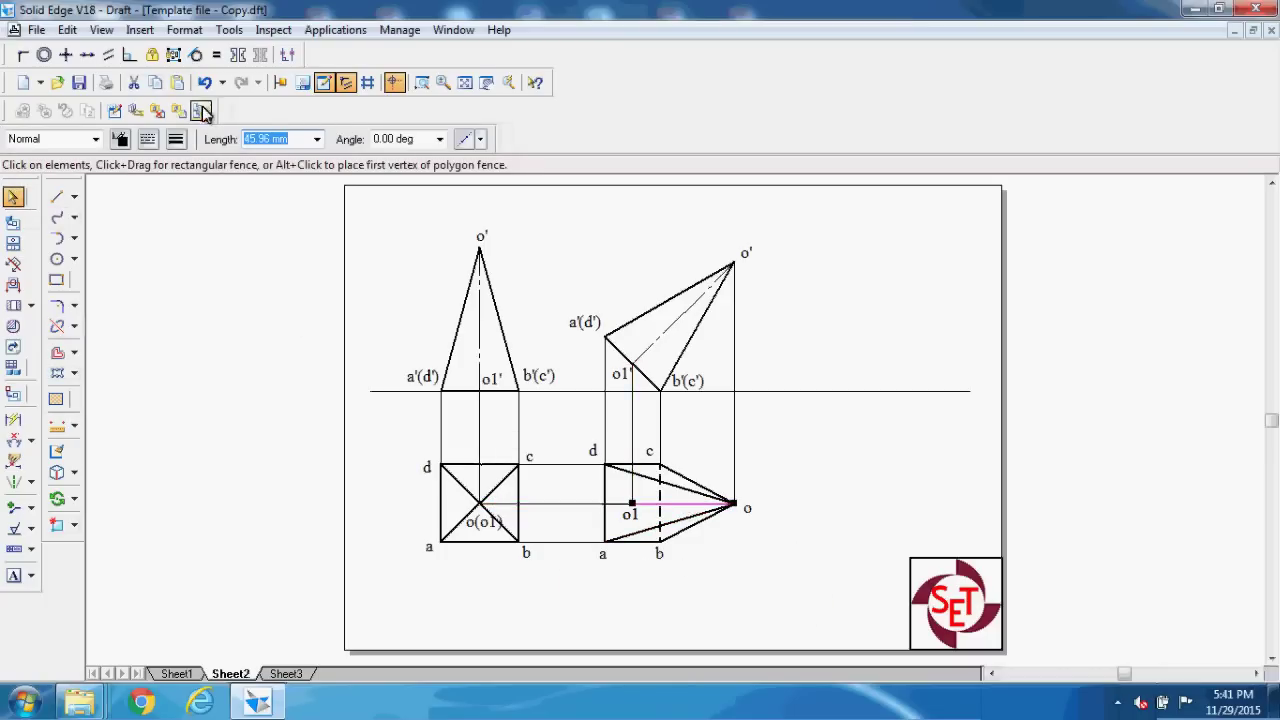
pyautogui.click(155, 139)
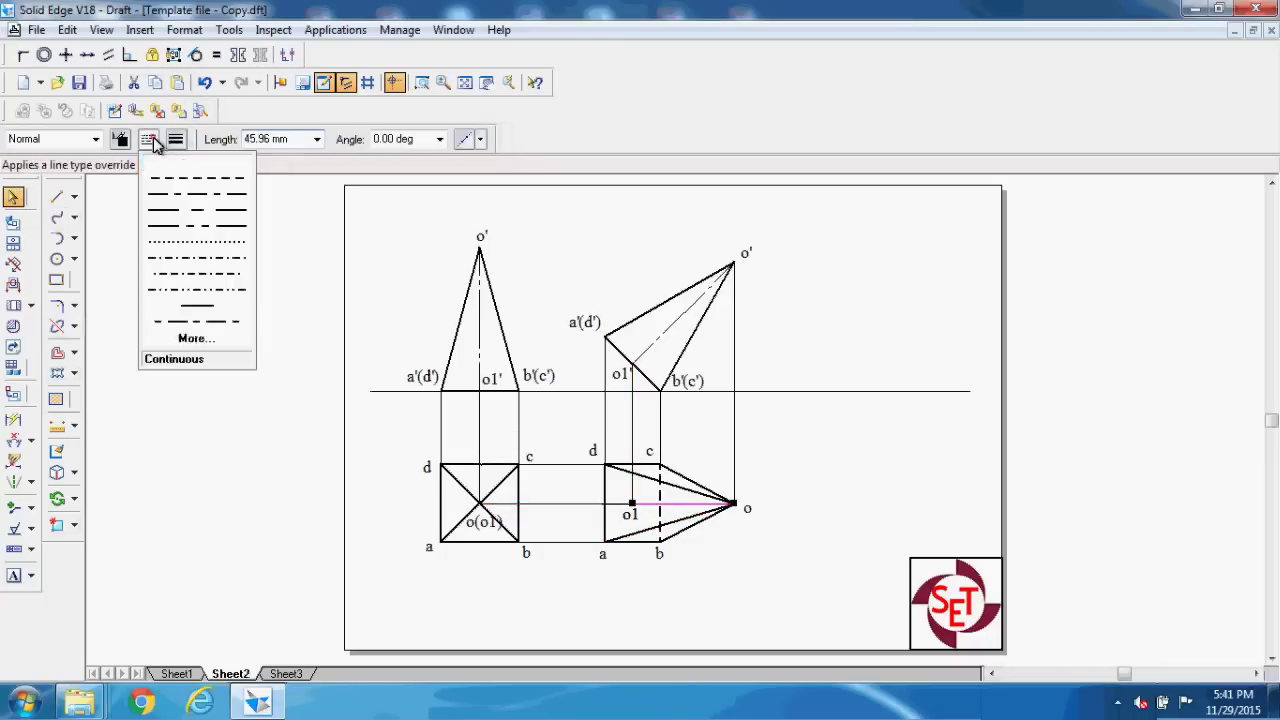
pyautogui.click(175, 209)
pyautogui.click(602, 612)
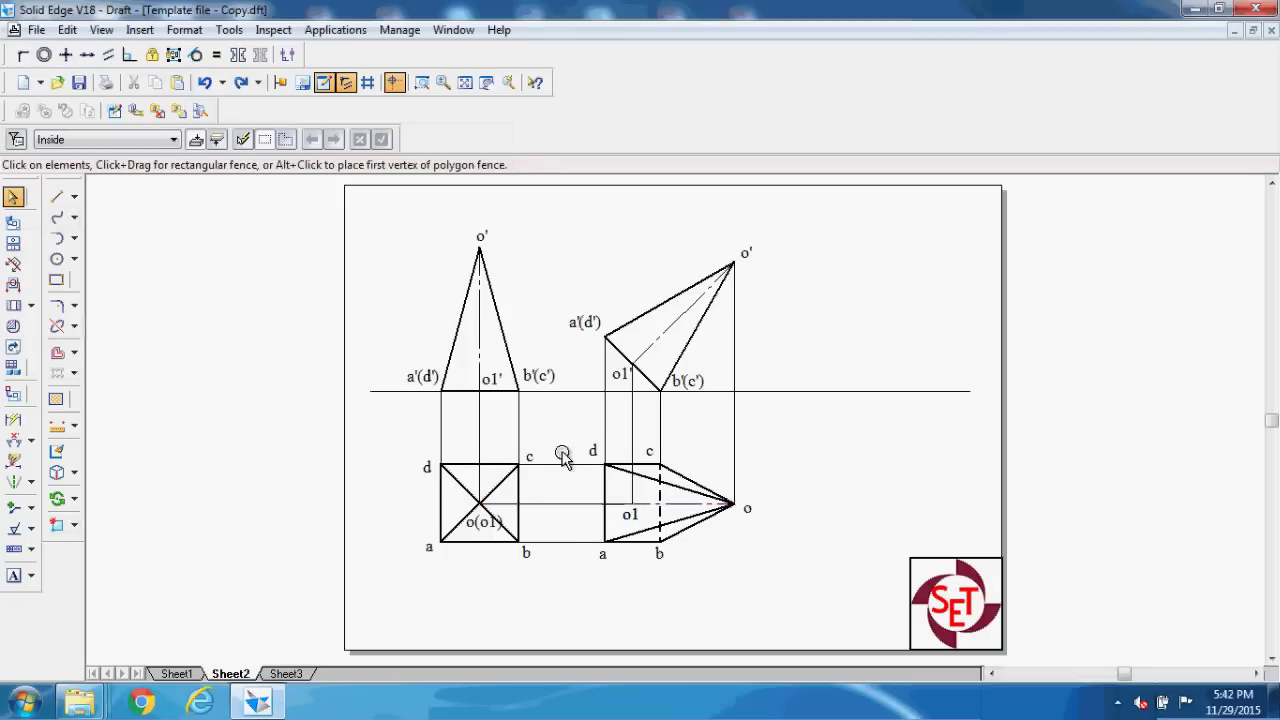
# - Fence-select the second top view and move a copy of it to the right
pyautogui.moveTo(590, 449); pyautogui.dragTo(746, 556)
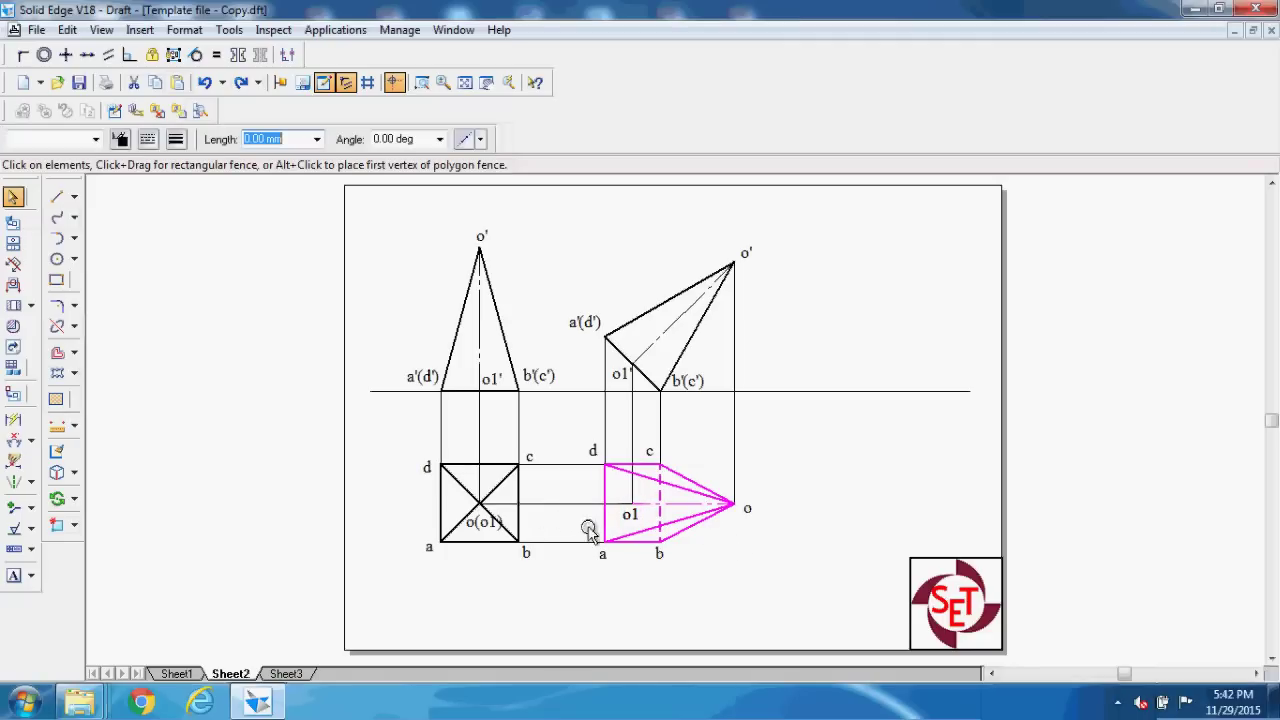
pyautogui.click(78, 502)
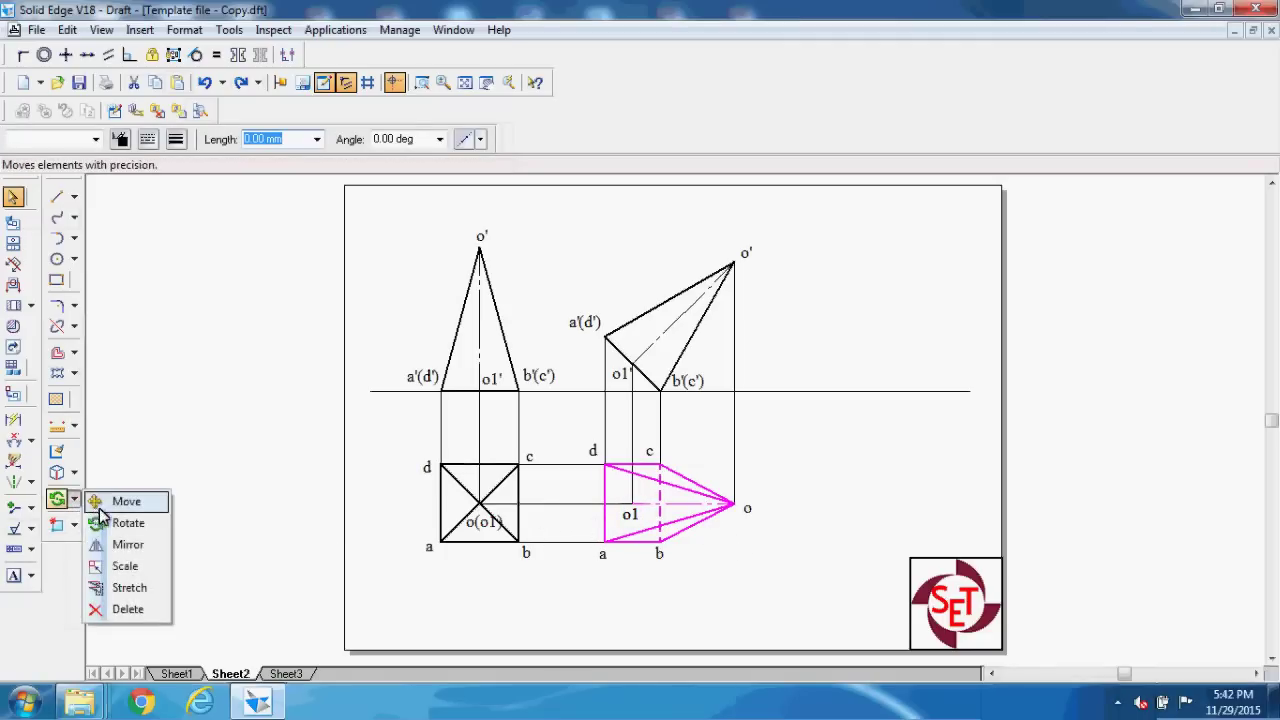
pyautogui.click(112, 502)
pyautogui.click(772, 489)
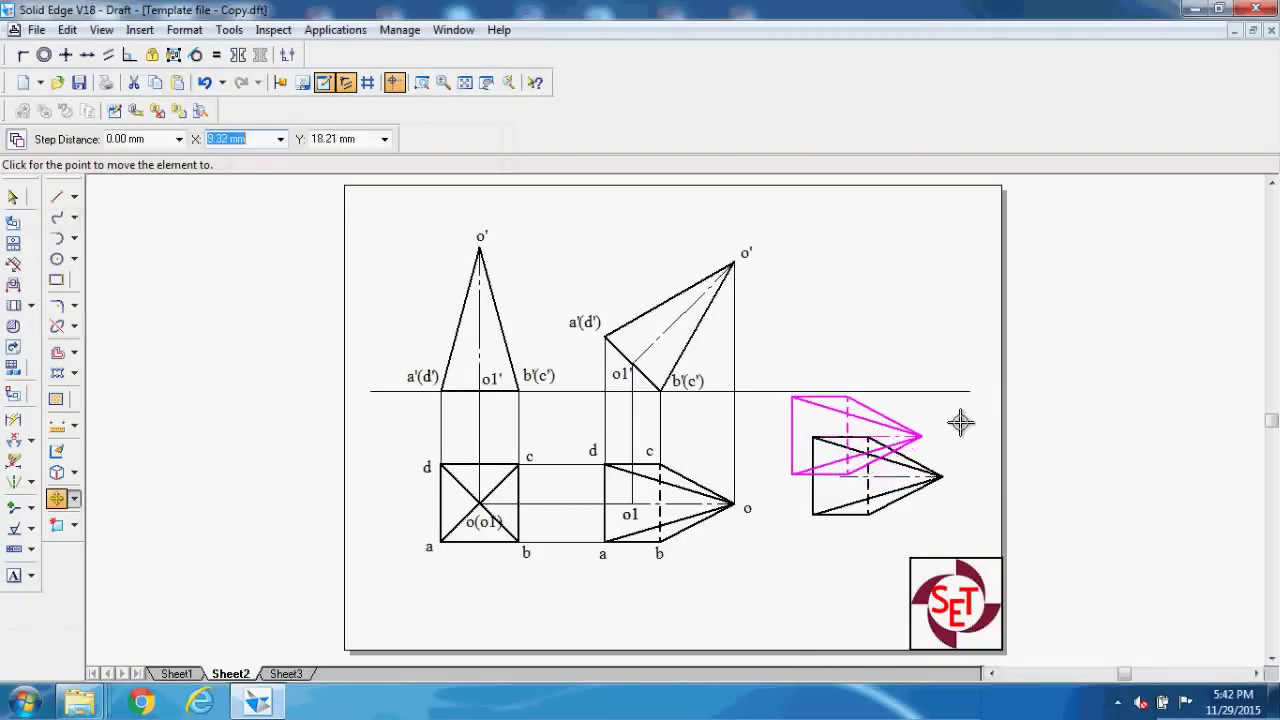
pyautogui.press('Escape')
# - Rotate the copied view 60° and drag it into position
pyautogui.click(74, 498)
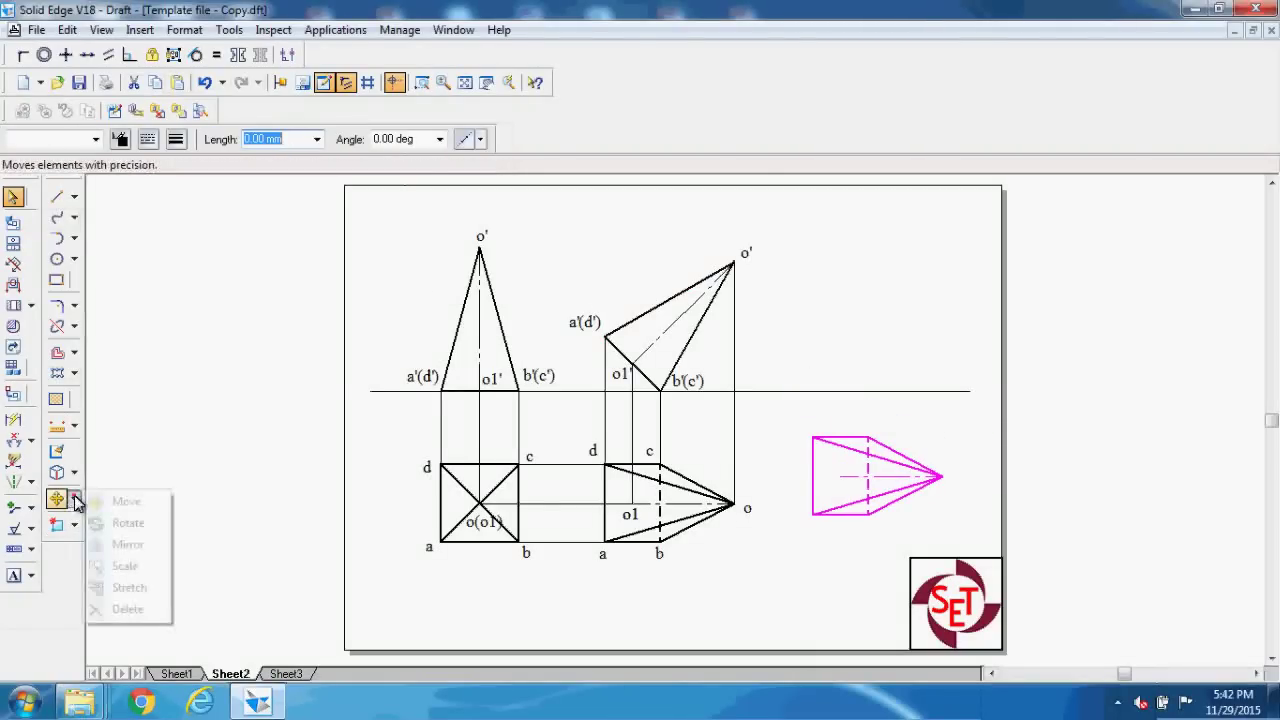
pyautogui.click(120, 521)
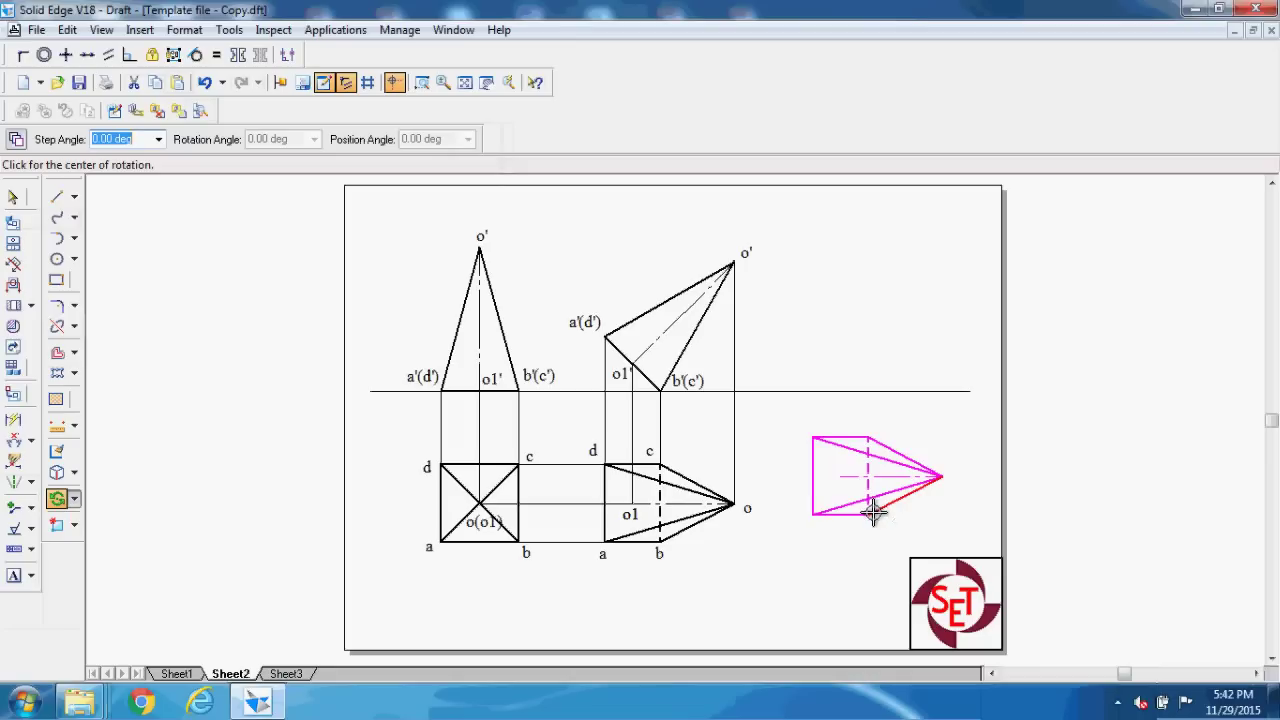
pyautogui.click(876, 514)
pyautogui.click(866, 437)
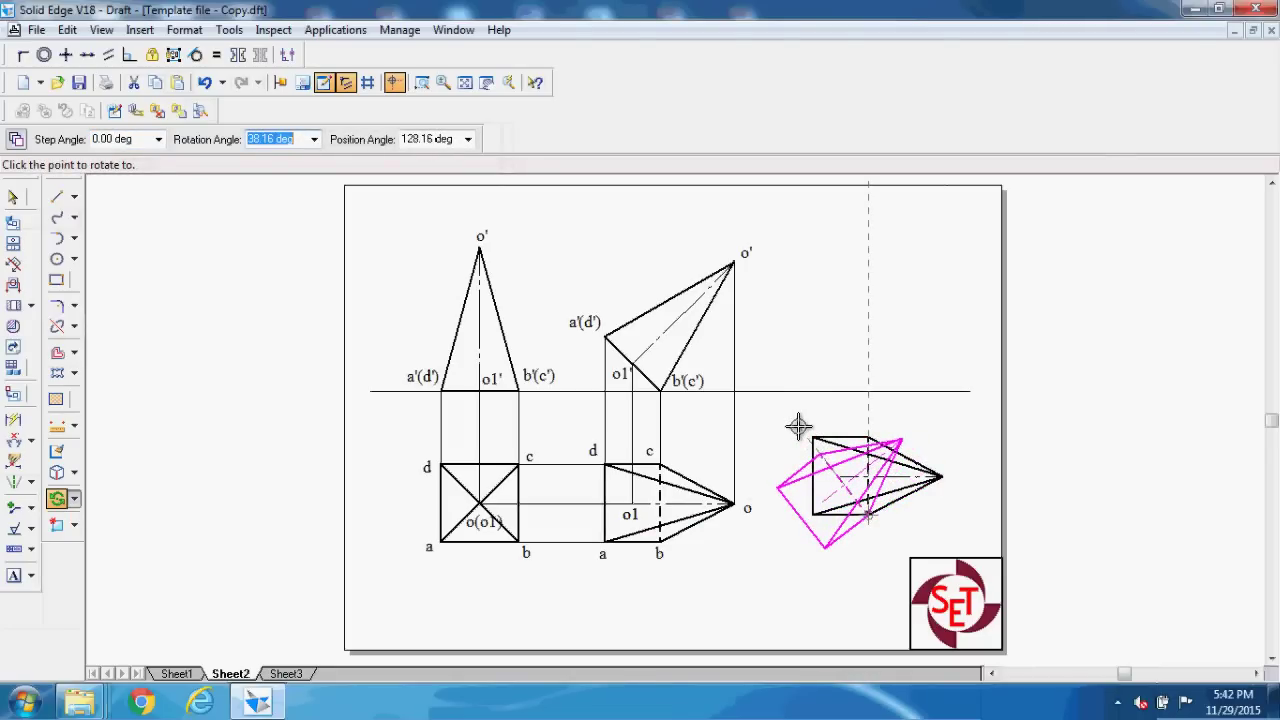
pyautogui.write('60')
pyautogui.press('Tab')
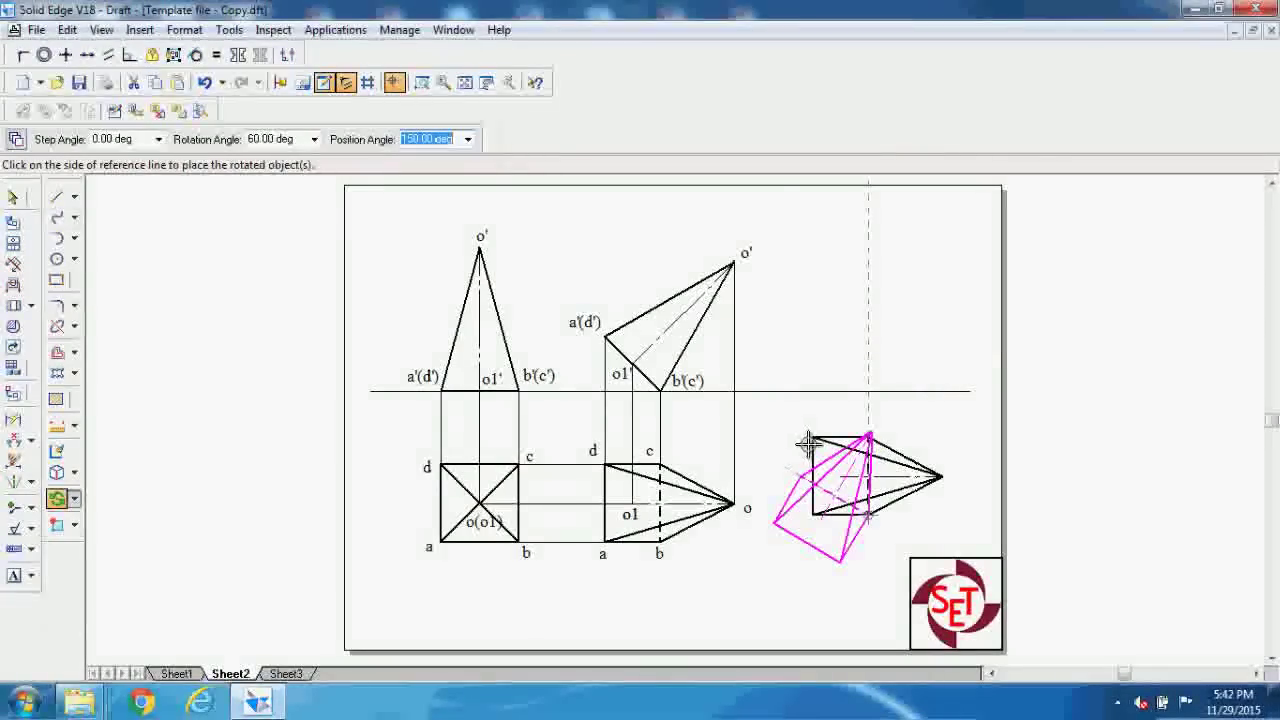
pyautogui.click(801, 436)
pyautogui.moveTo(822, 462); pyautogui.dragTo(852, 452)
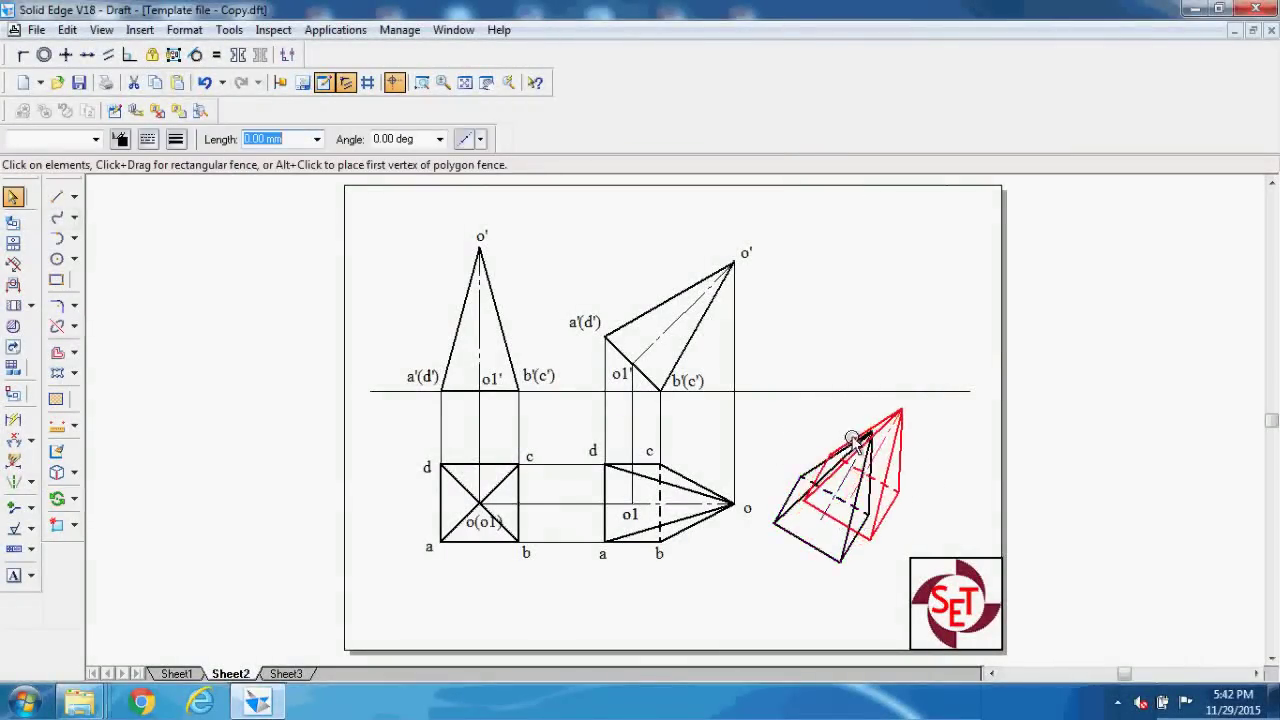
pyautogui.click(955, 457)
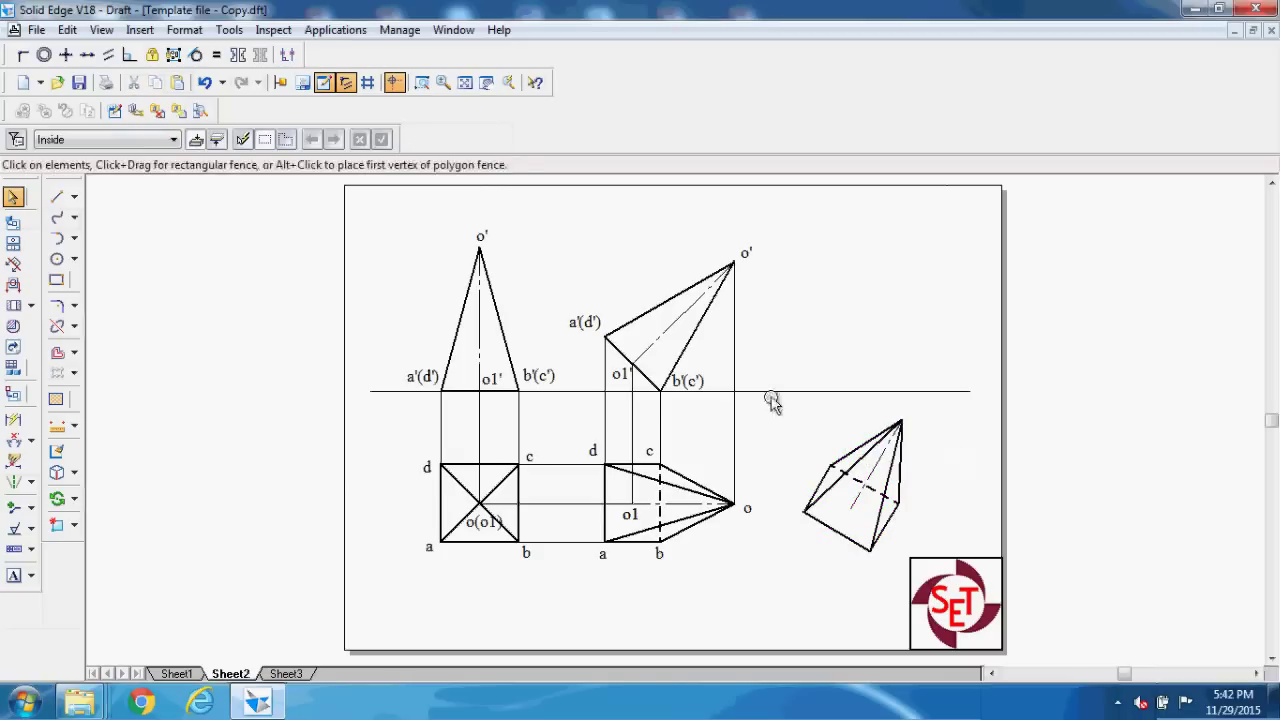
# - Draw a continuous projector line from the rotated view's corner up to b'(c')
pyautogui.click(57, 198)
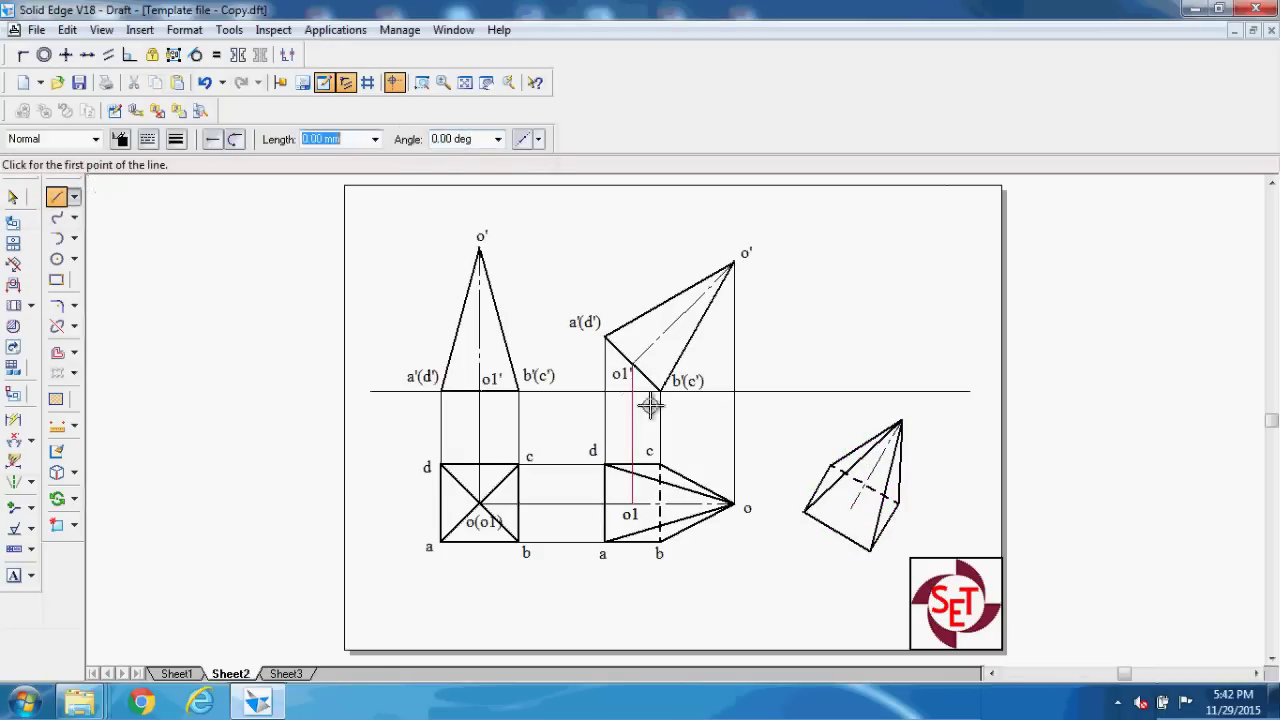
pyautogui.click(831, 463)
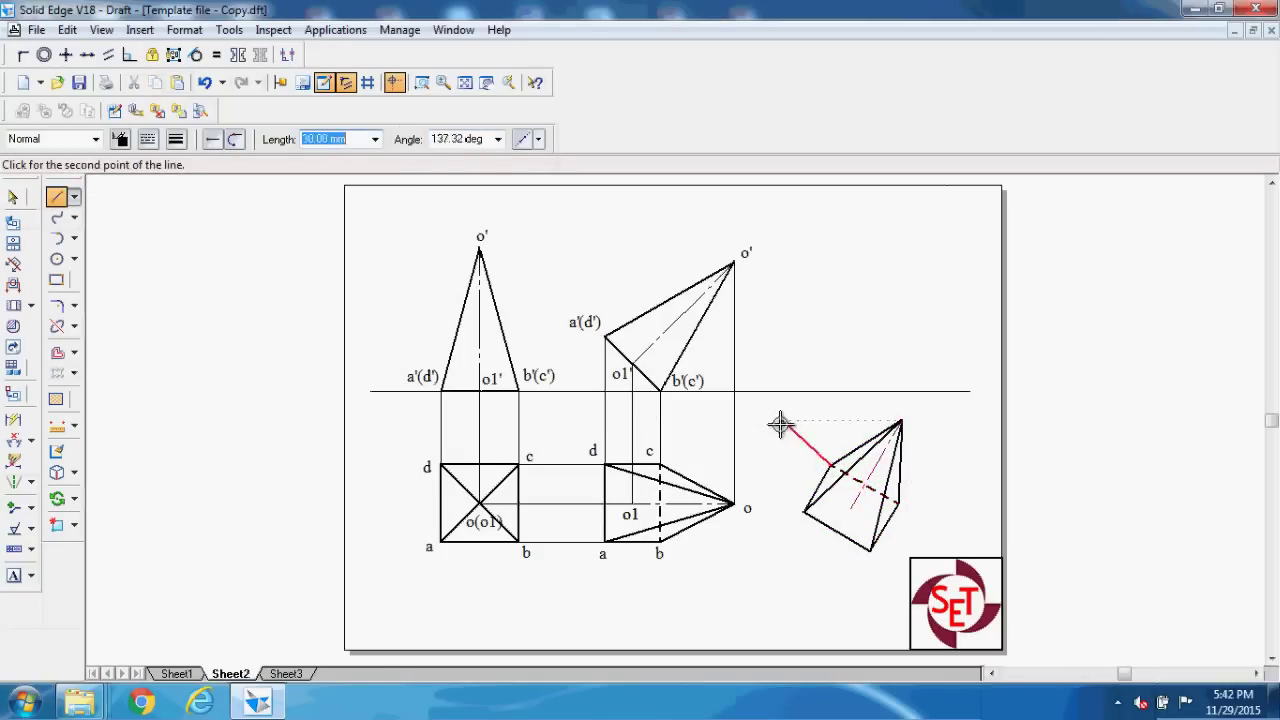
pyautogui.click(703, 390)
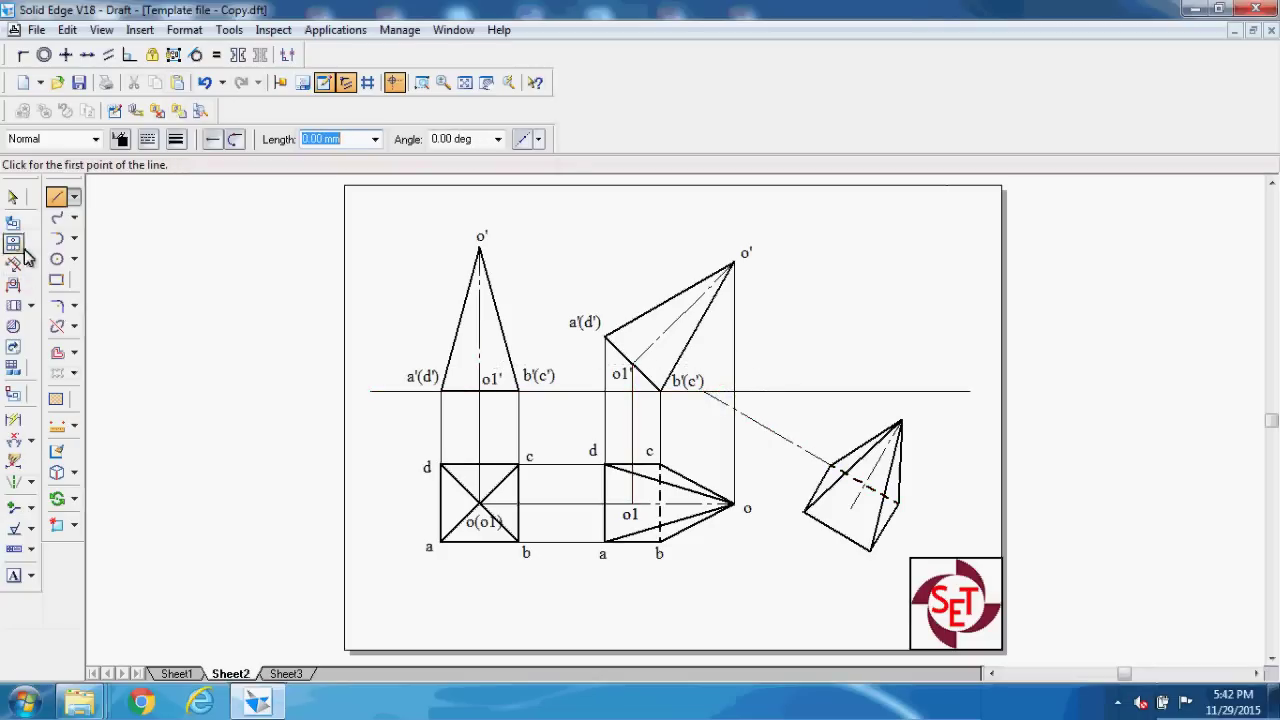
pyautogui.click(14, 198)
pyautogui.click(765, 428)
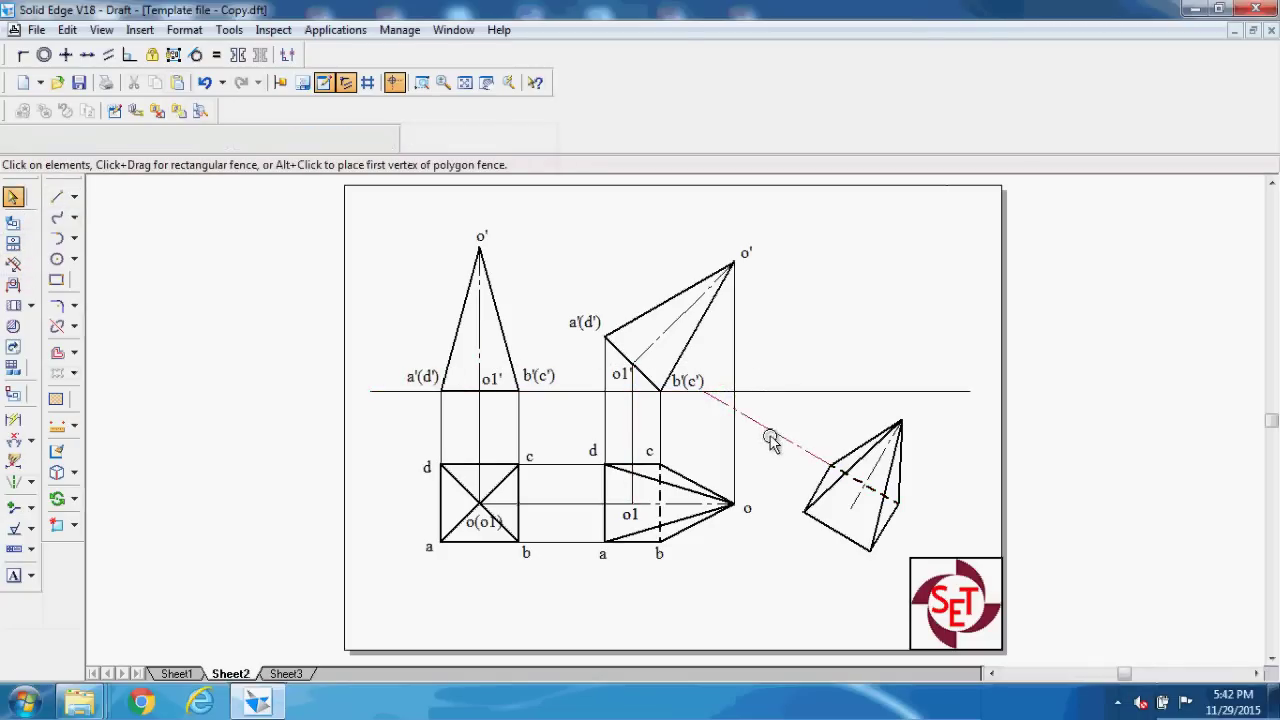
pyautogui.click(146, 139)
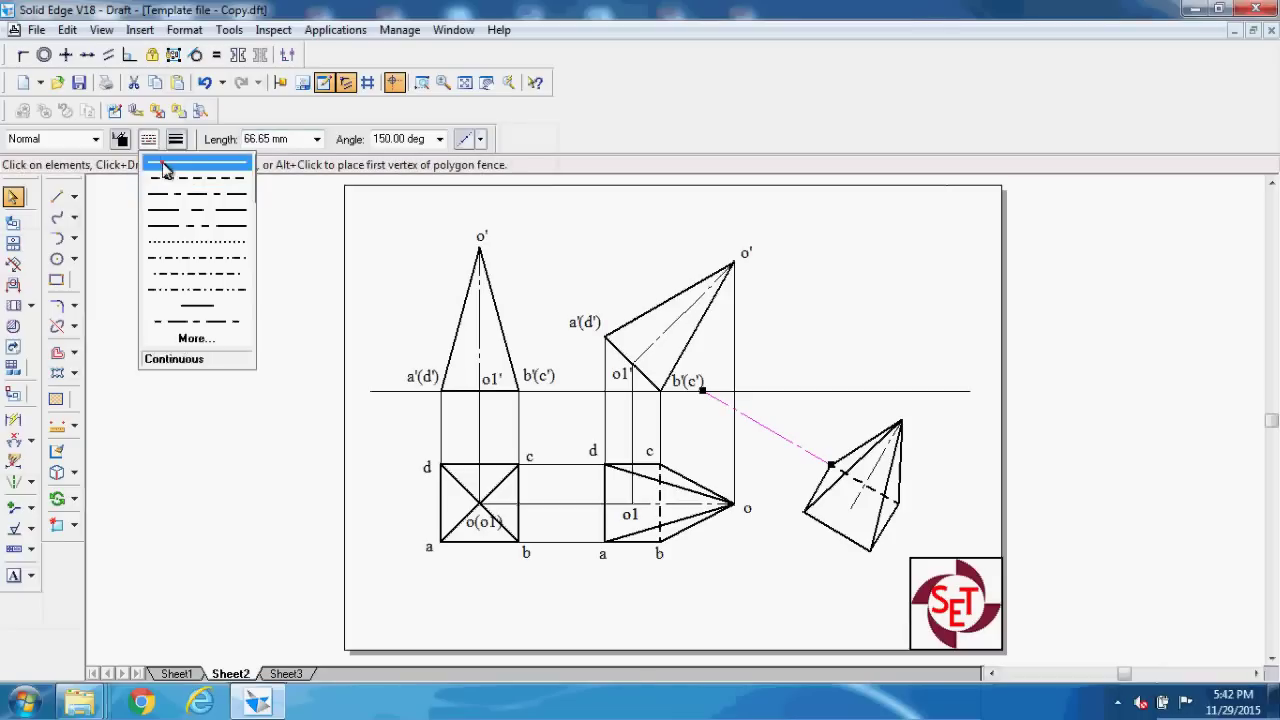
pyautogui.click(190, 166)
pyautogui.click(777, 320)
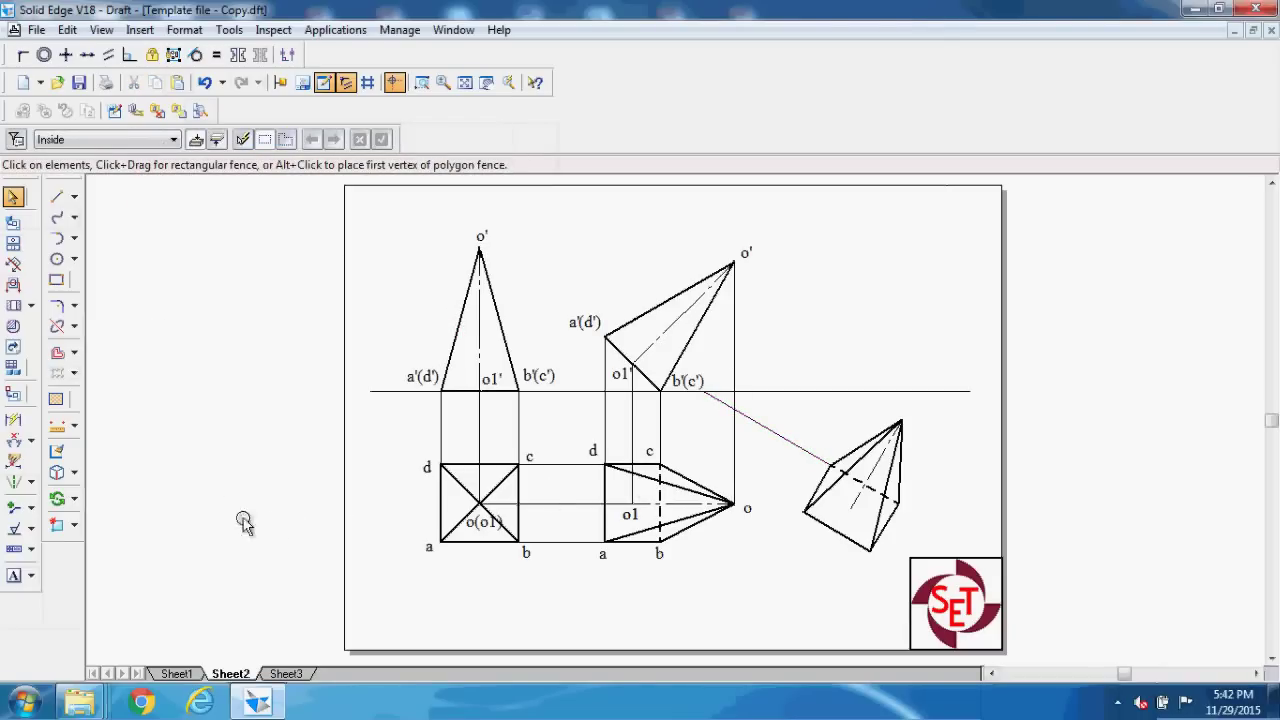
pyautogui.click(593, 566)
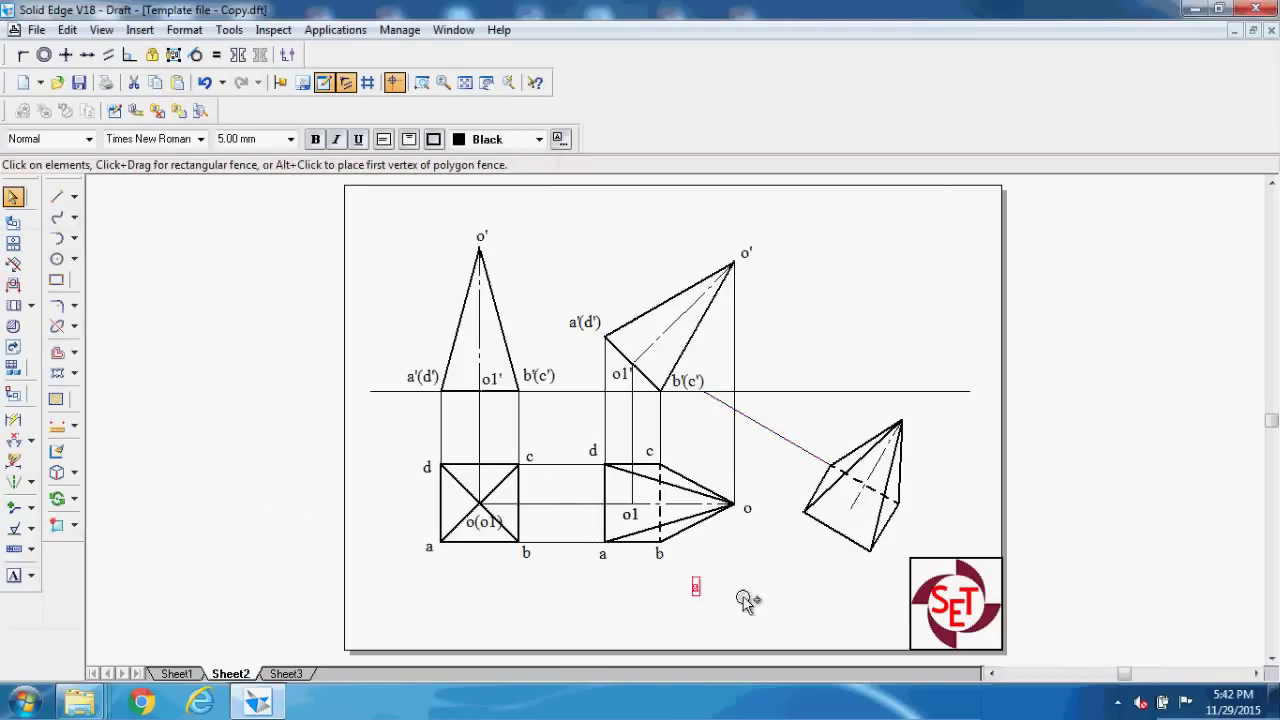
# - Type corner labels a, b and c onto the rotated top view
pyautogui.write('a')
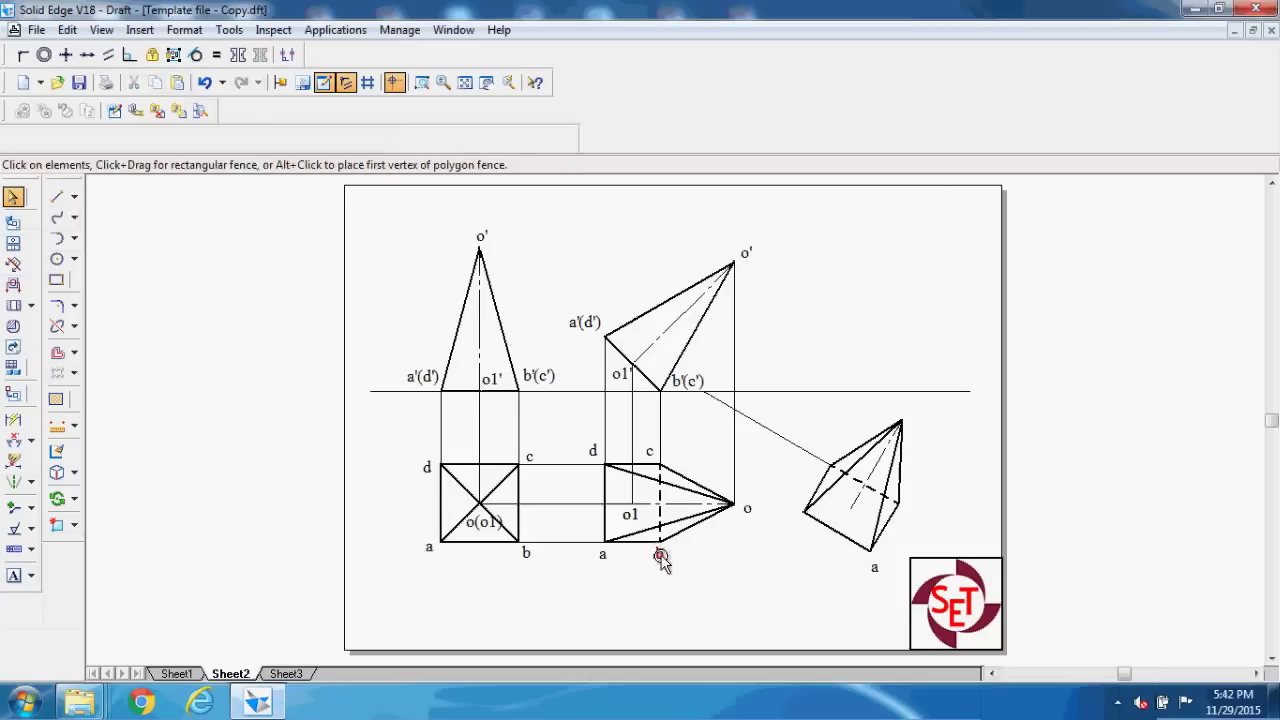
pyautogui.click(910, 512)
pyautogui.write('b')
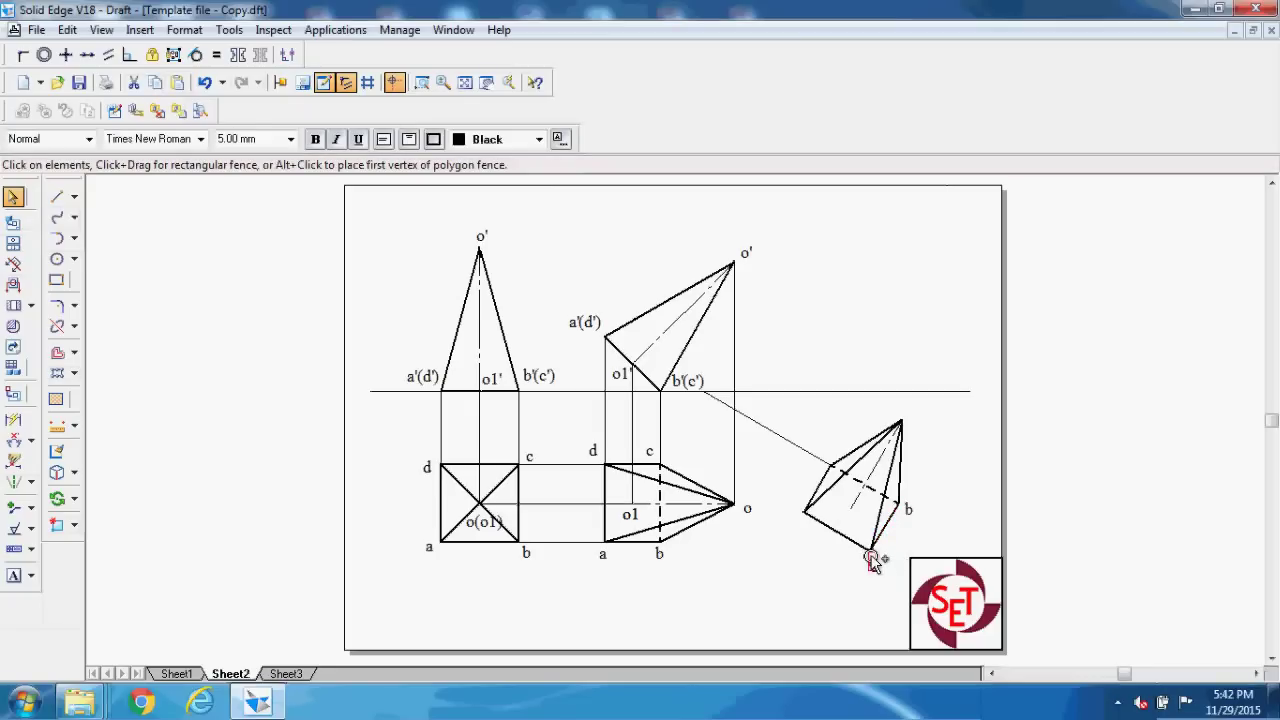
pyautogui.click(872, 564)
pyautogui.press('Escape')
pyautogui.write('a')
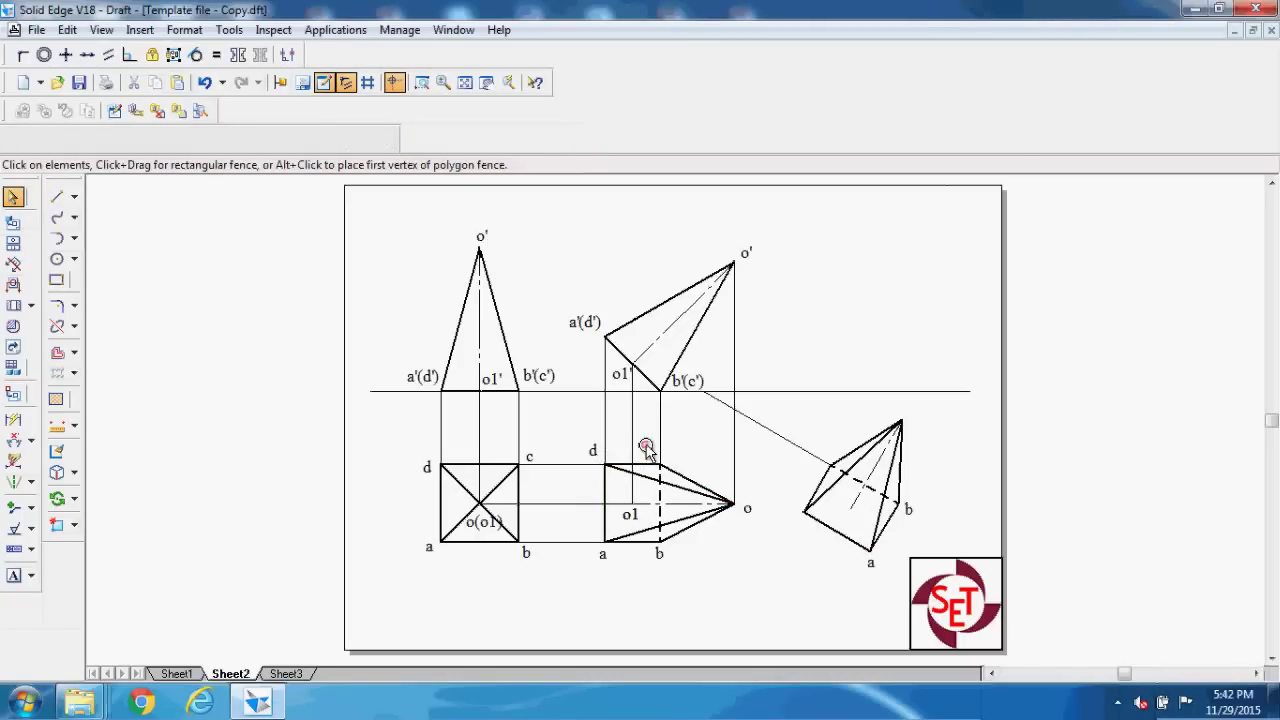
pyautogui.click(826, 450)
pyautogui.write('c')
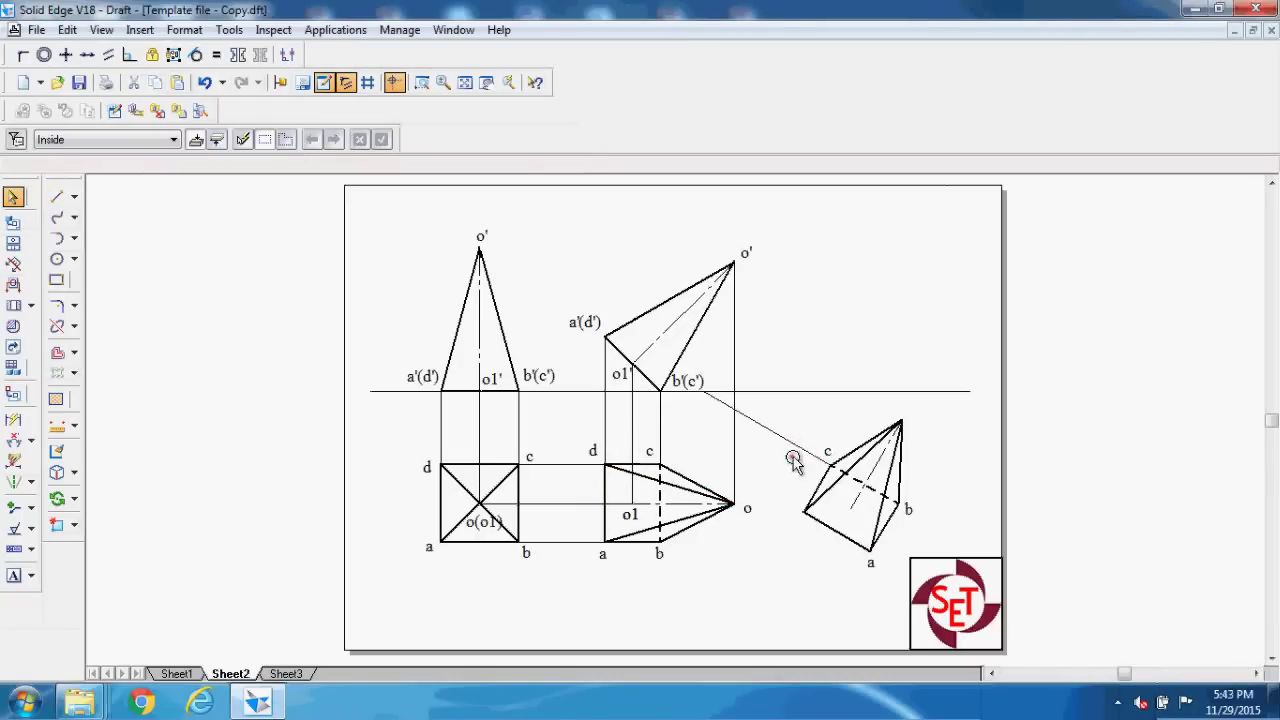
pyautogui.press('Escape')
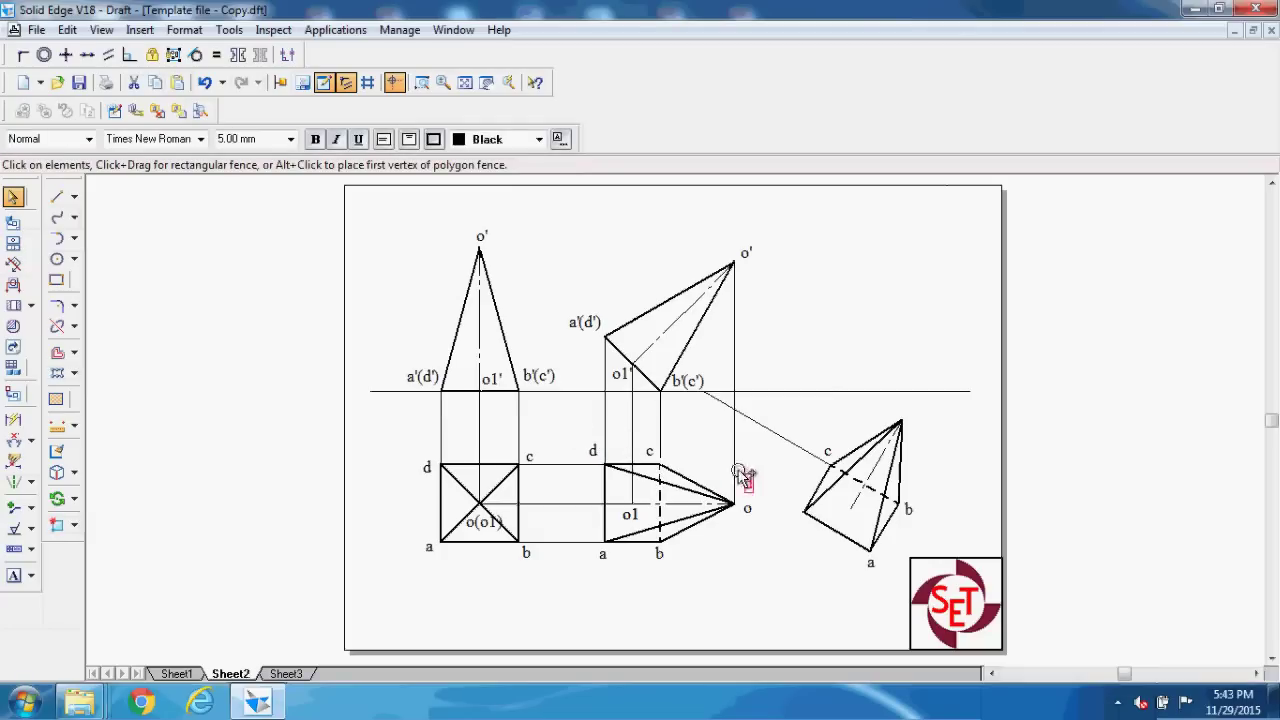
pyautogui.press('Escape')
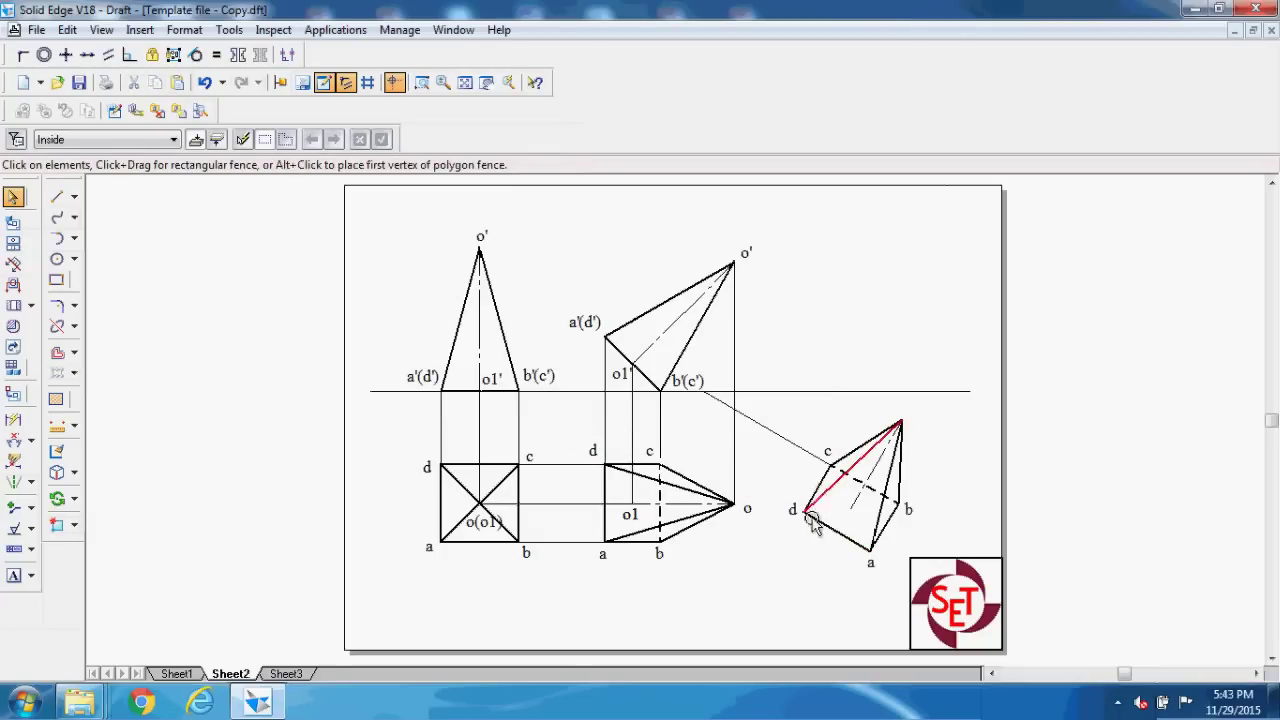
# - Copy the o1 and o labels onto the rotated view's centre and apex
pyautogui.keyDown('ctrl'); pyautogui.moveTo(624, 520); pyautogui.dragTo(834, 521); pyautogui.keyUp('ctrl')
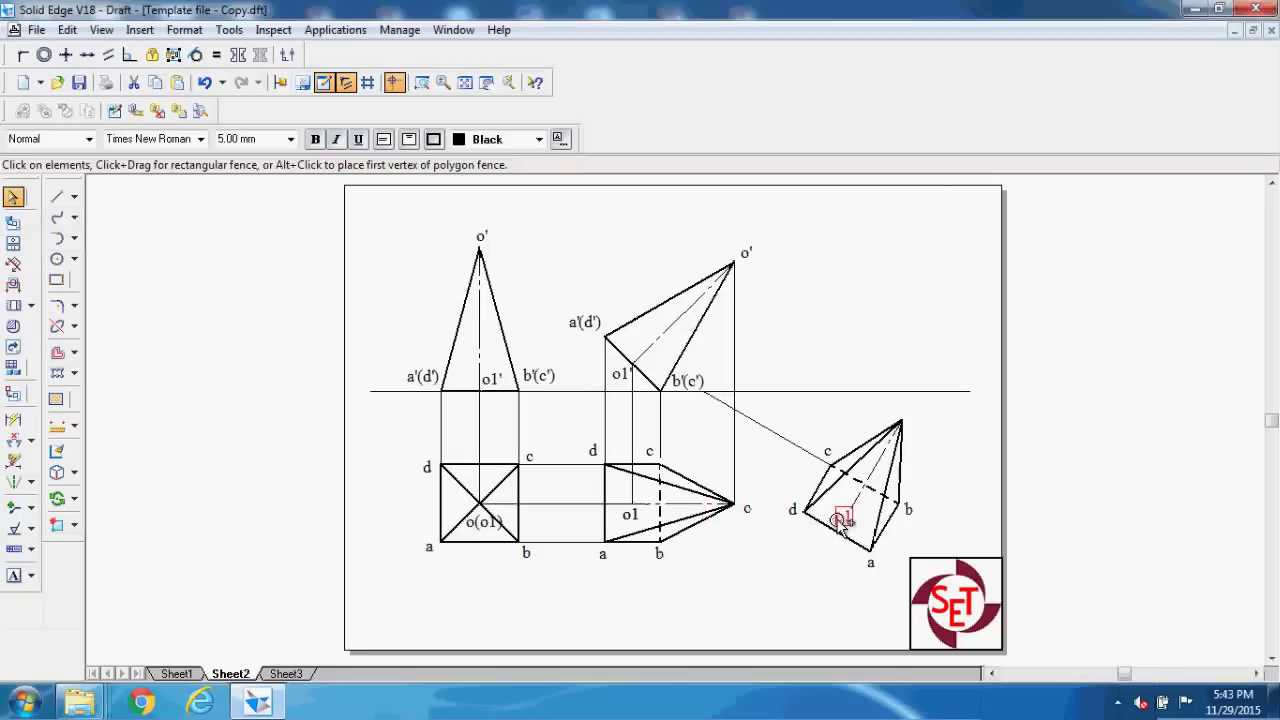
pyautogui.keyDown('ctrl'); pyautogui.moveTo(750, 524); pyautogui.dragTo(915, 425); pyautogui.keyUp('ctrl')
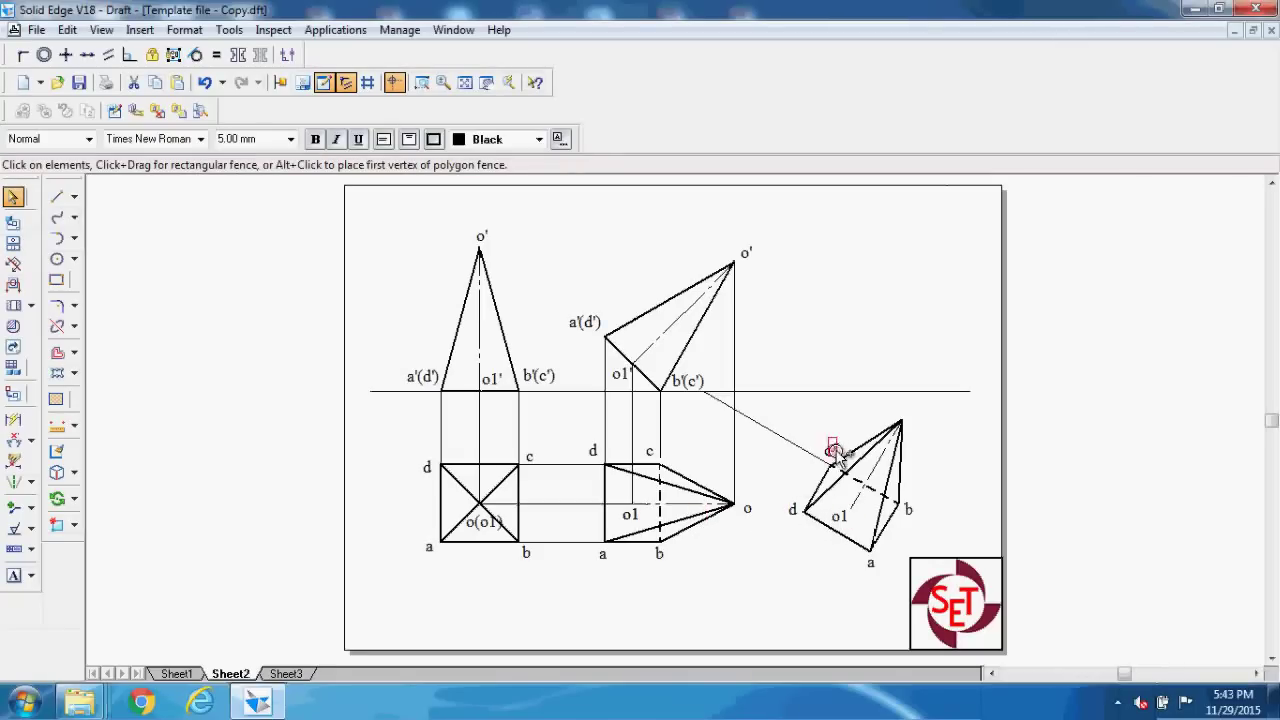
pyautogui.click(929, 478)
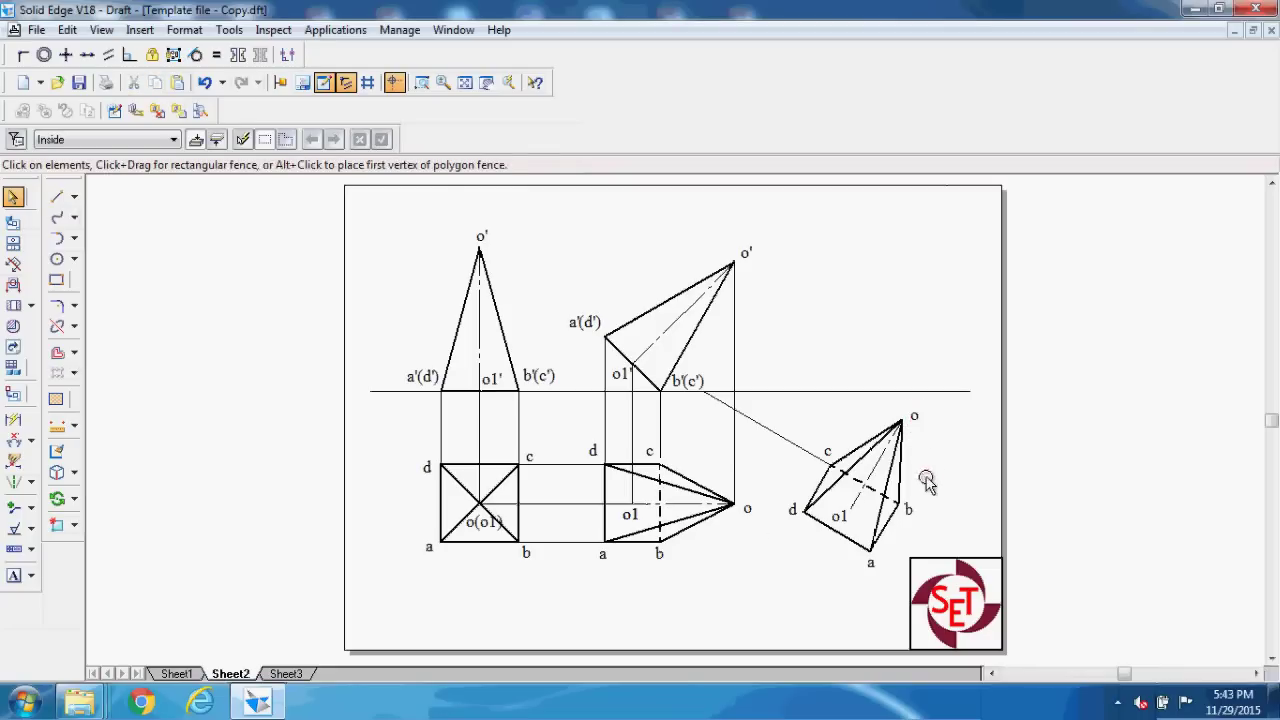
# - Draw a vertical projector from corner c up to XY and change it to a solid line
pyautogui.click(56, 197)
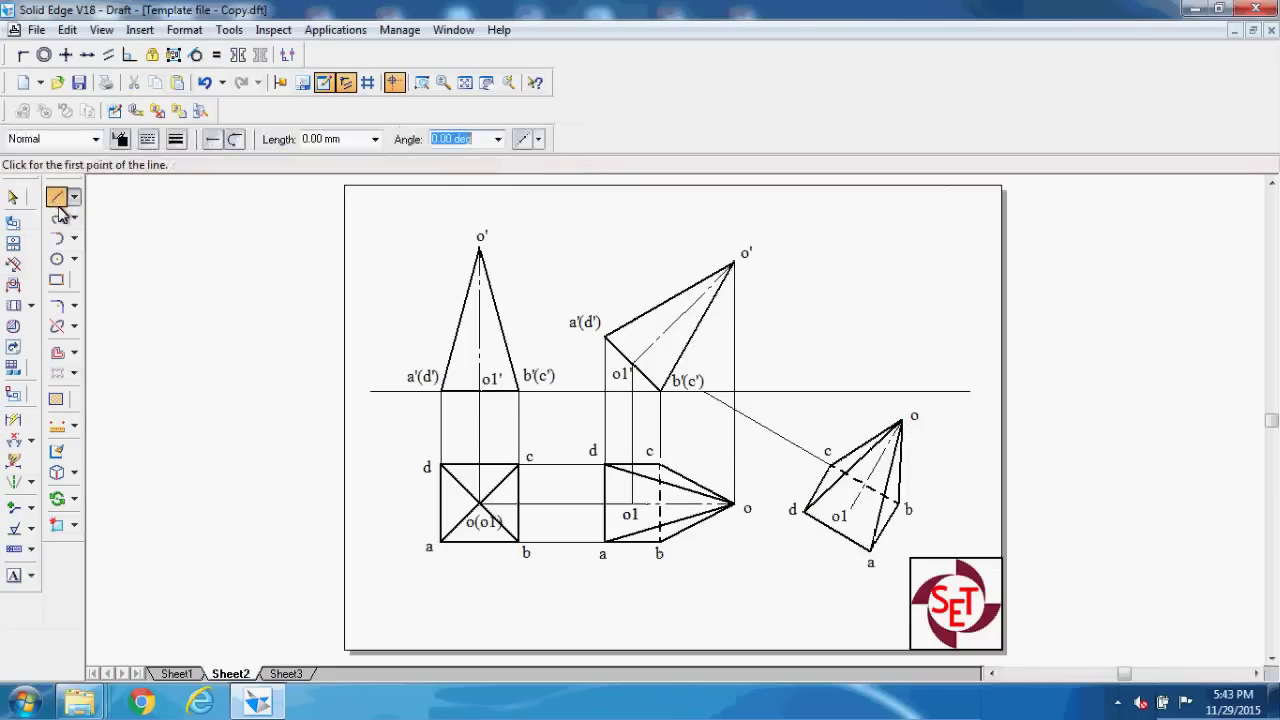
pyautogui.click(829, 462)
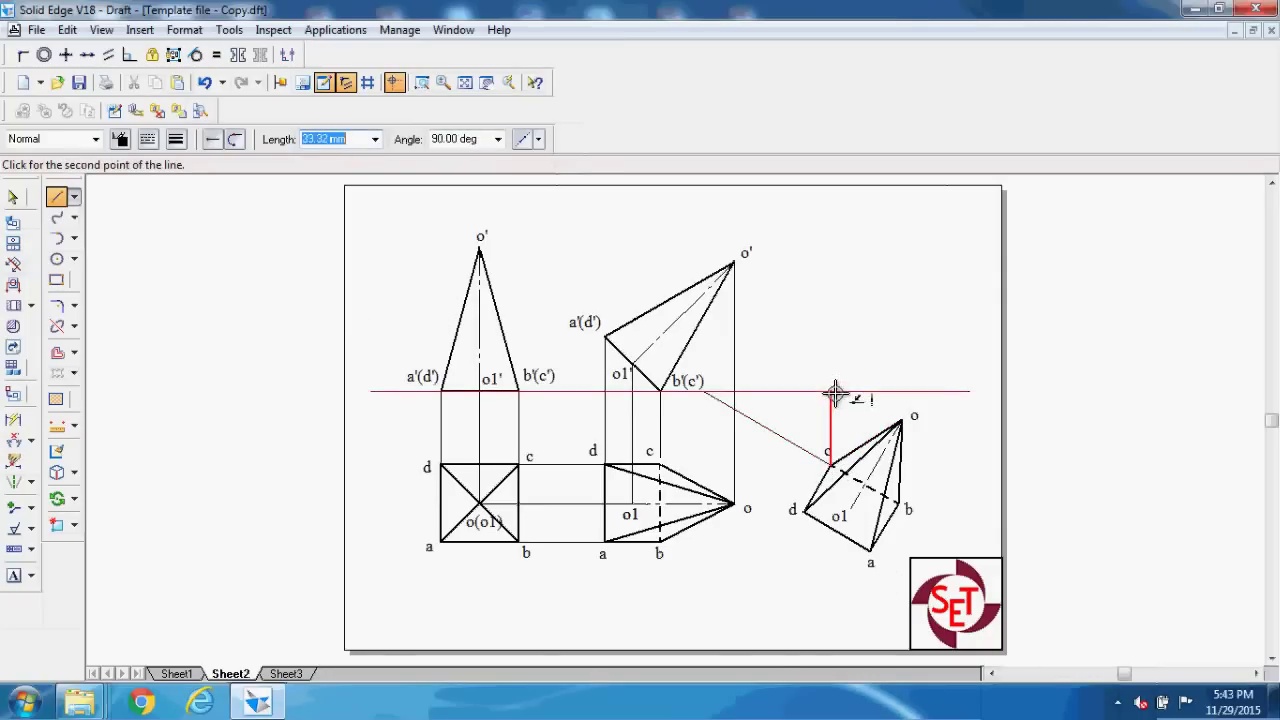
pyautogui.click(832, 392)
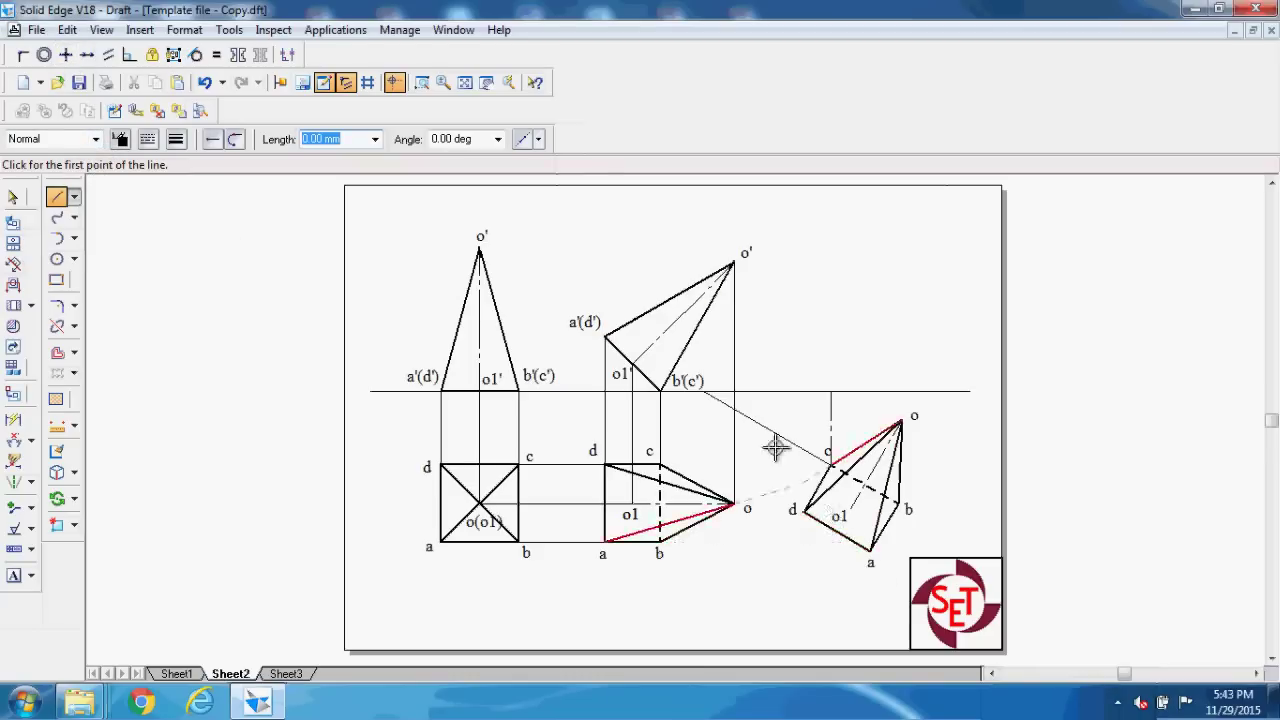
pyautogui.click(147, 139)
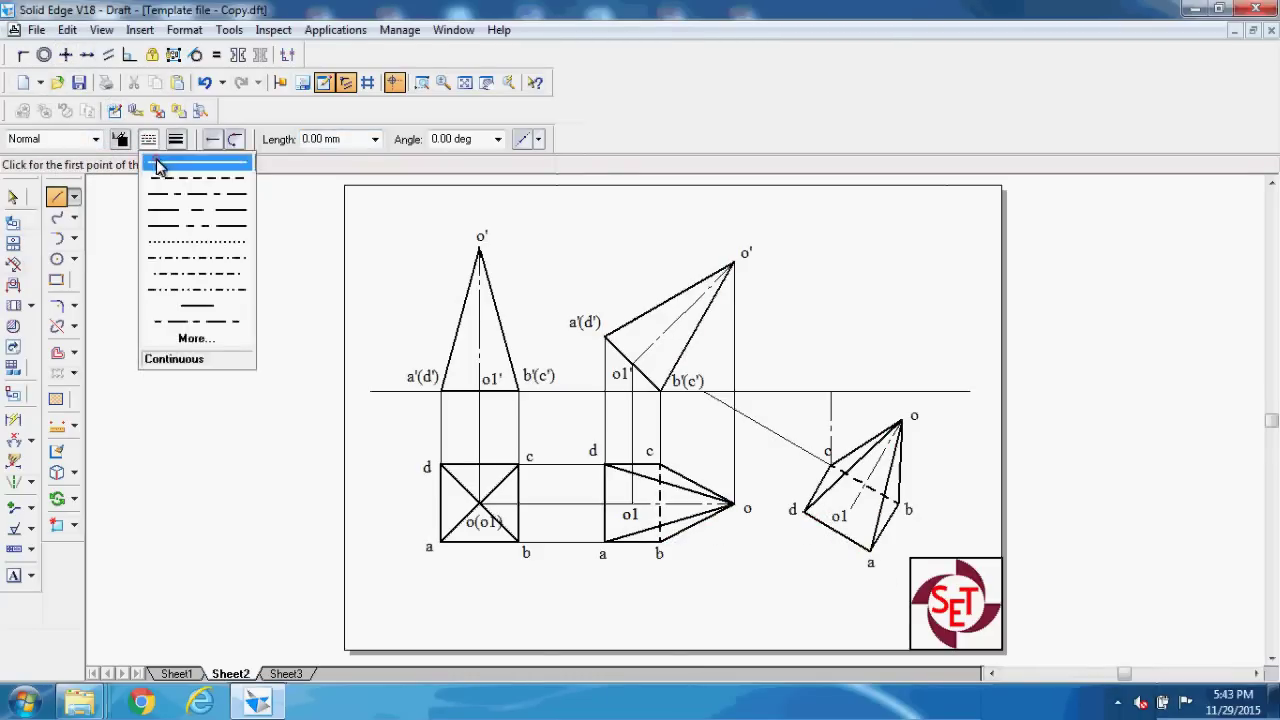
pyautogui.click(149, 163)
pyautogui.click(13, 200)
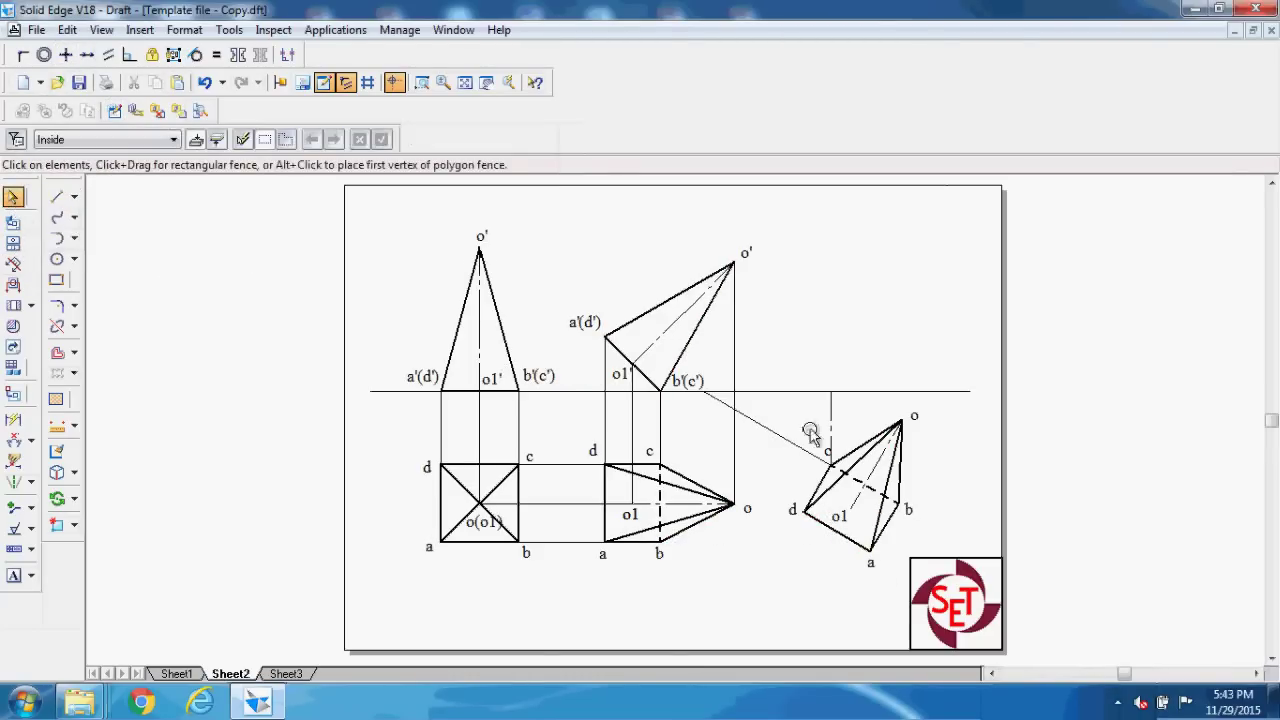
pyautogui.click(830, 416)
pyautogui.click(147, 139)
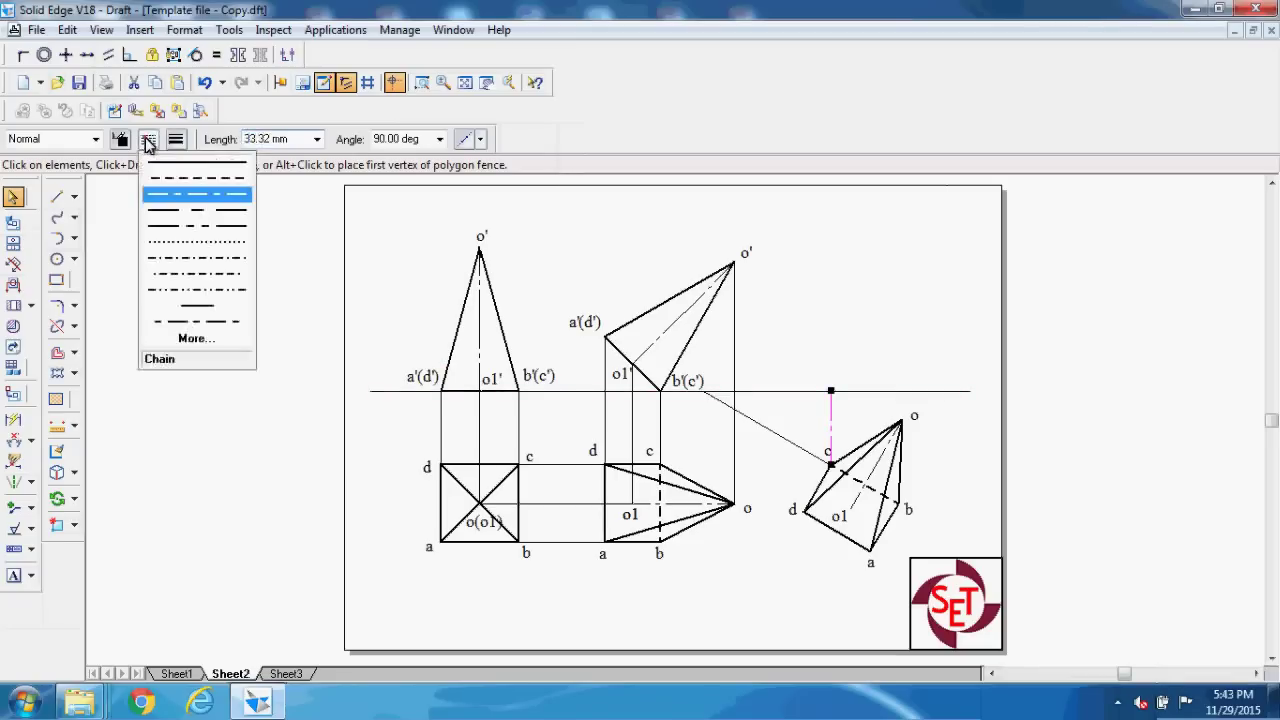
pyautogui.click(152, 163)
pyautogui.click(57, 197)
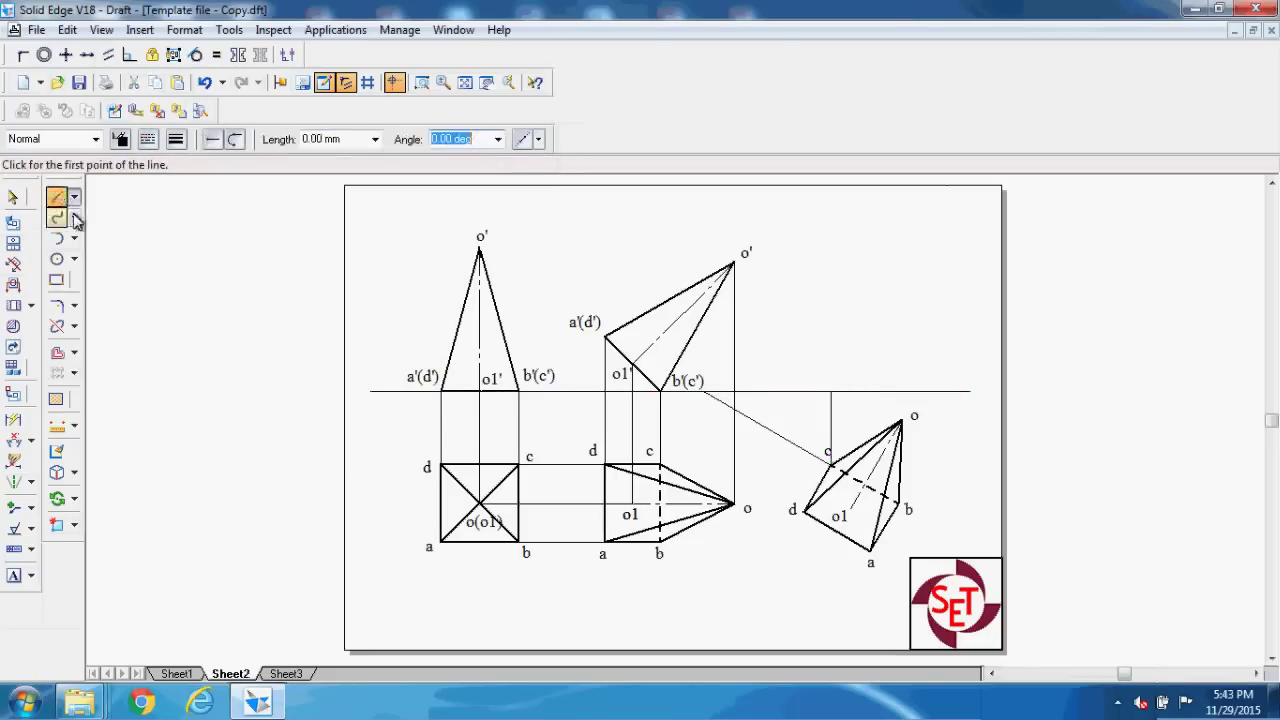
# - Draw a vertical projector from vertex b and a horizontal projector from o' to the right
pyautogui.click(900, 496)
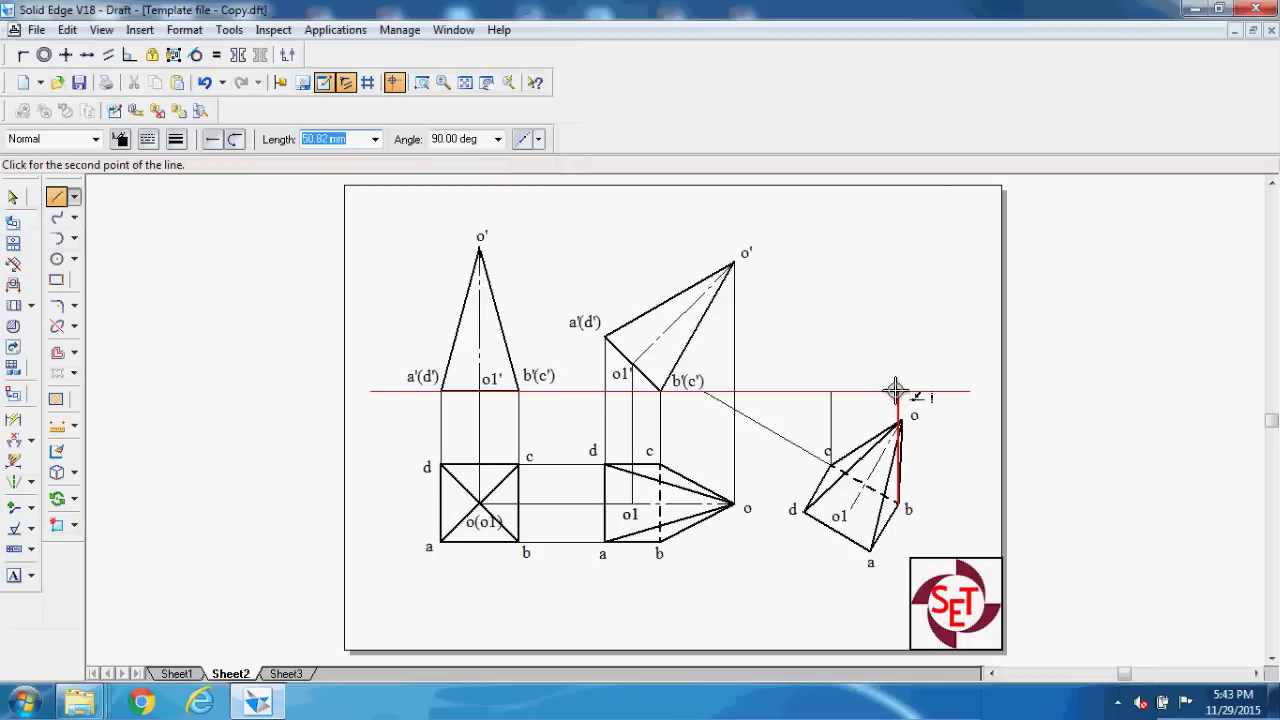
pyautogui.click(899, 352)
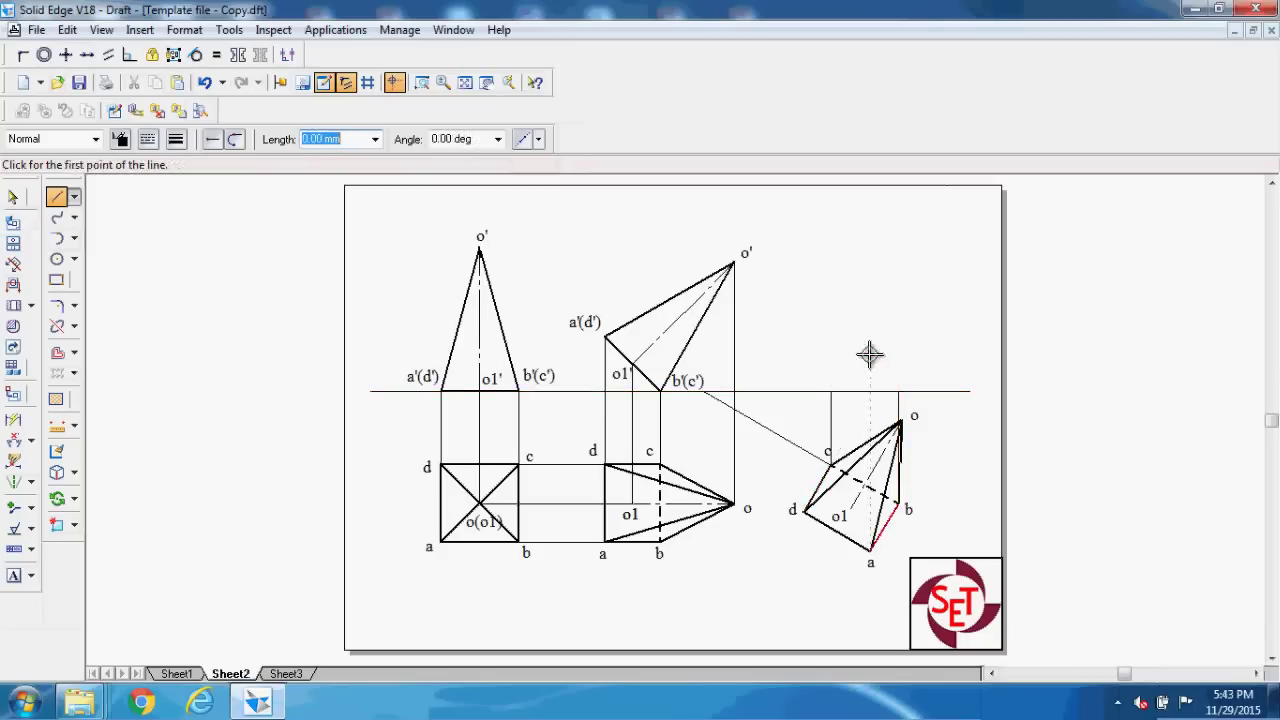
pyautogui.click(735, 261)
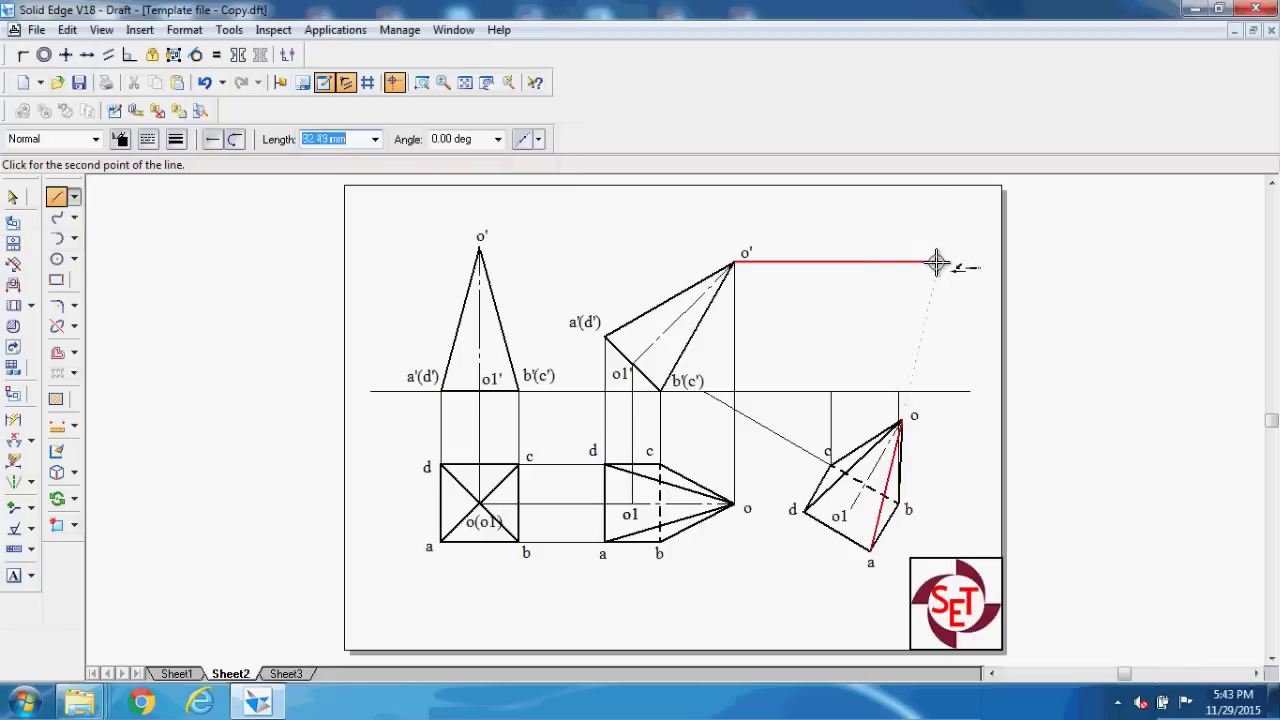
pyautogui.click(939, 261)
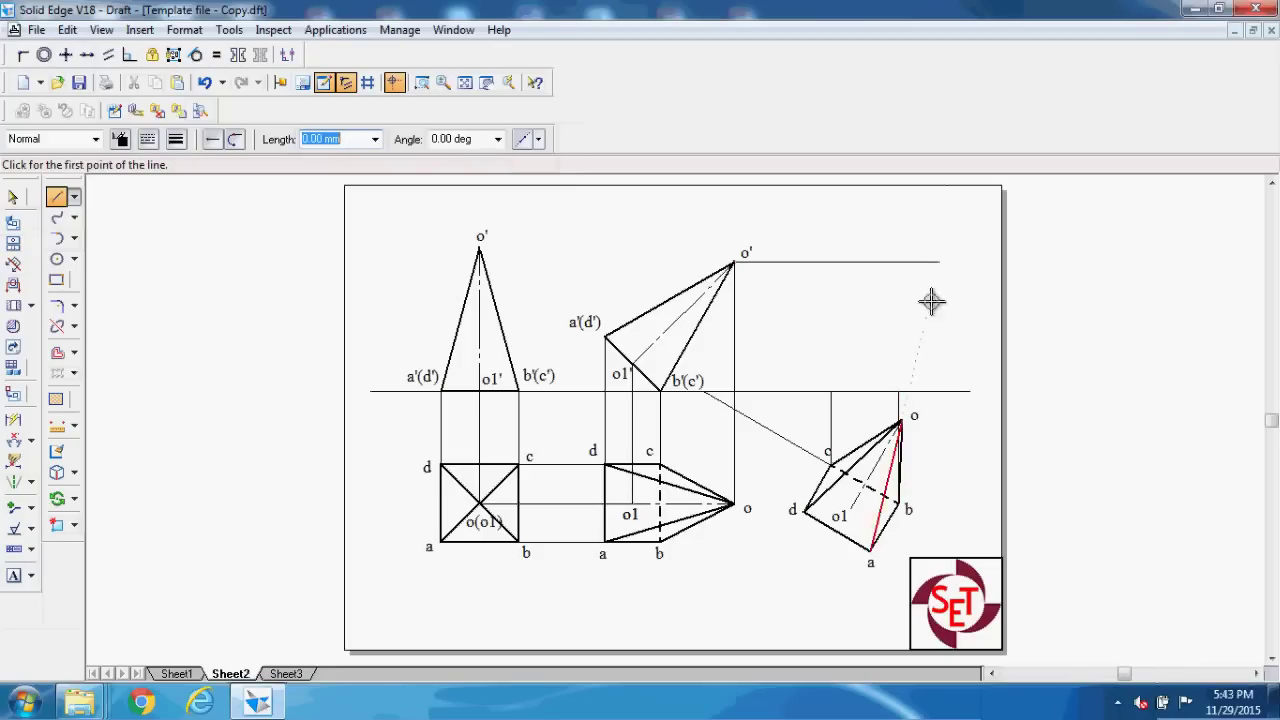
pyautogui.click(900, 421)
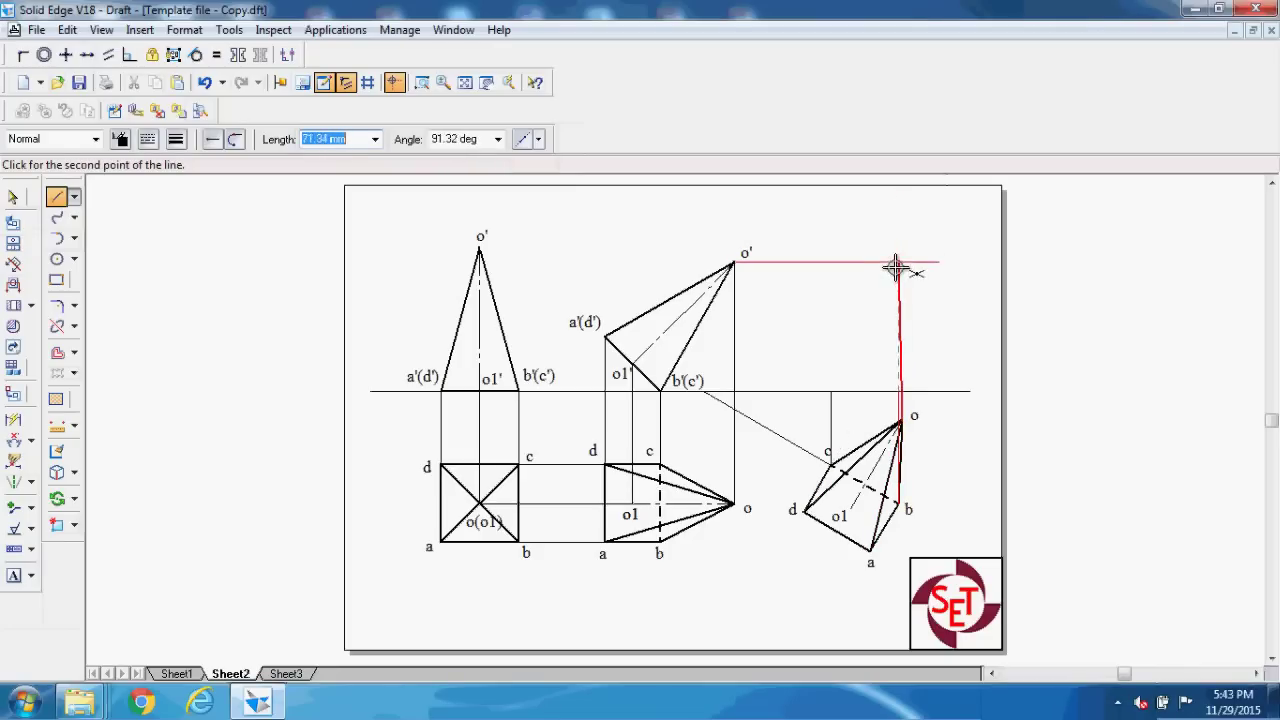
# - Draw the vertical projector from o up to the o' horizontal and trim the corner overhang
pyautogui.press('Escape')
pyautogui.click(421, 82)
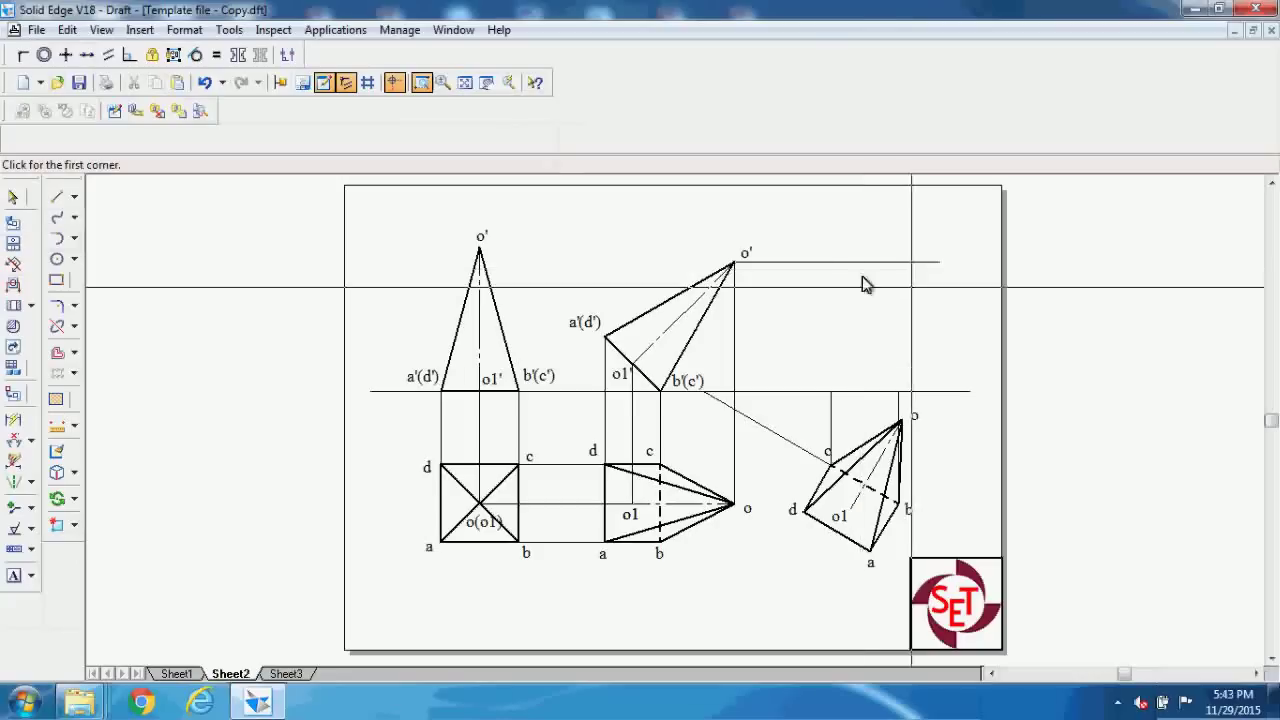
pyautogui.moveTo(710, 220); pyautogui.dragTo(1063, 534)
pyautogui.press('Escape')
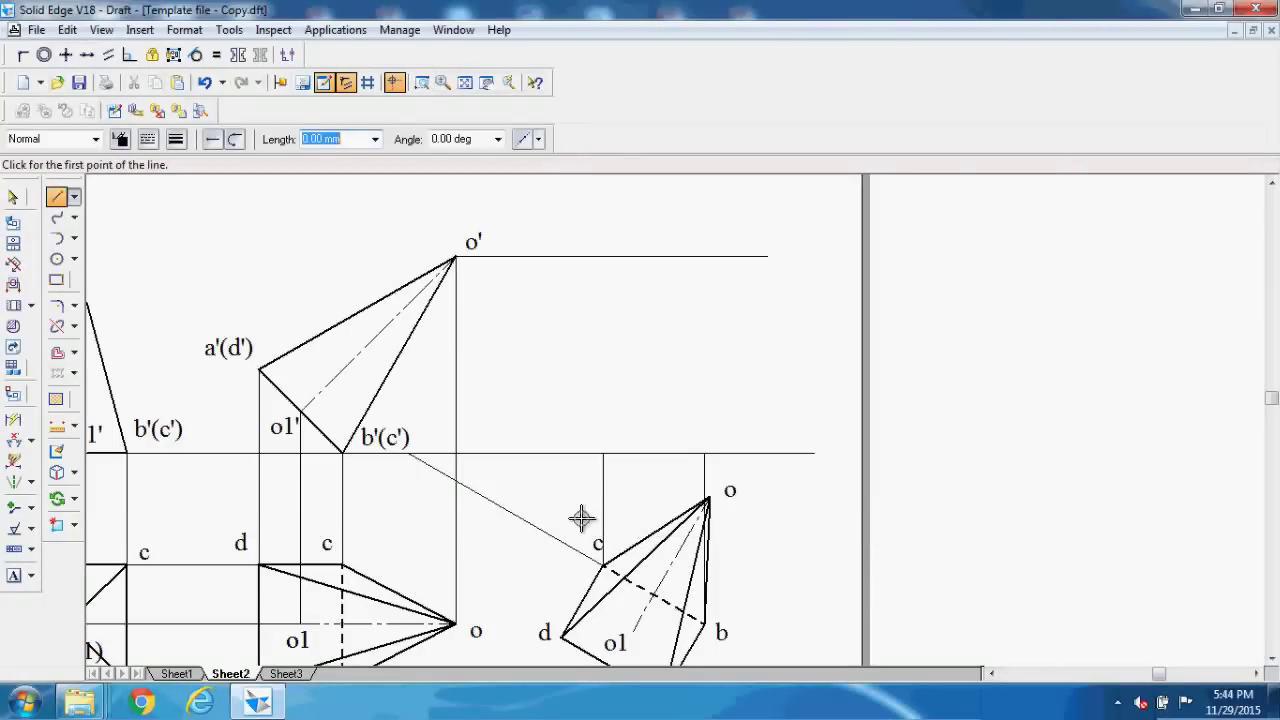
pyautogui.click(709, 497)
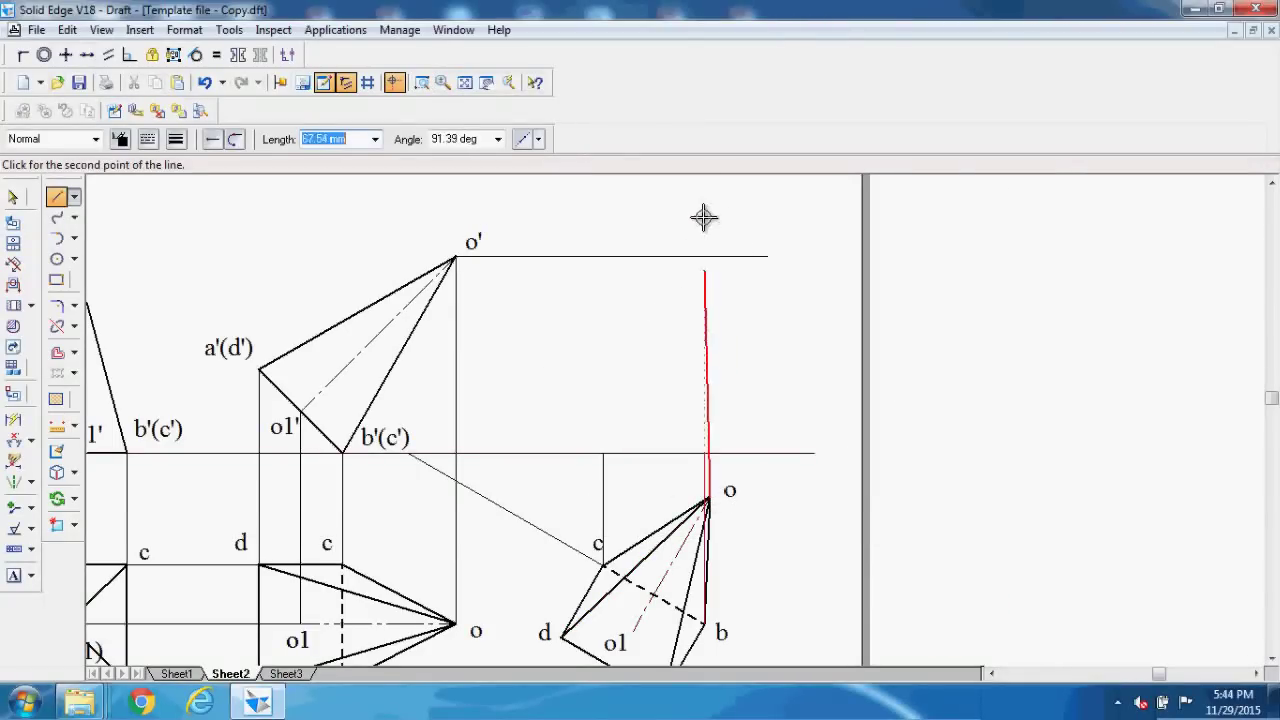
pyautogui.click(710, 257)
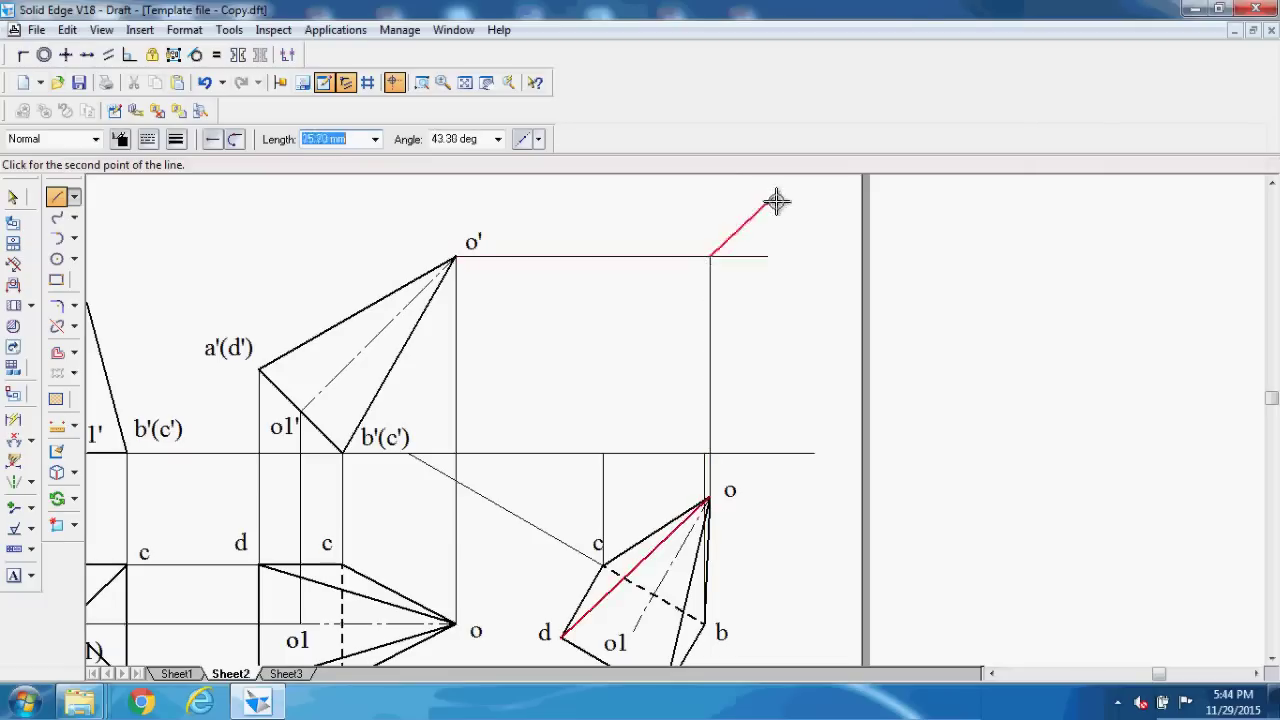
pyautogui.rightClick(617, 189)
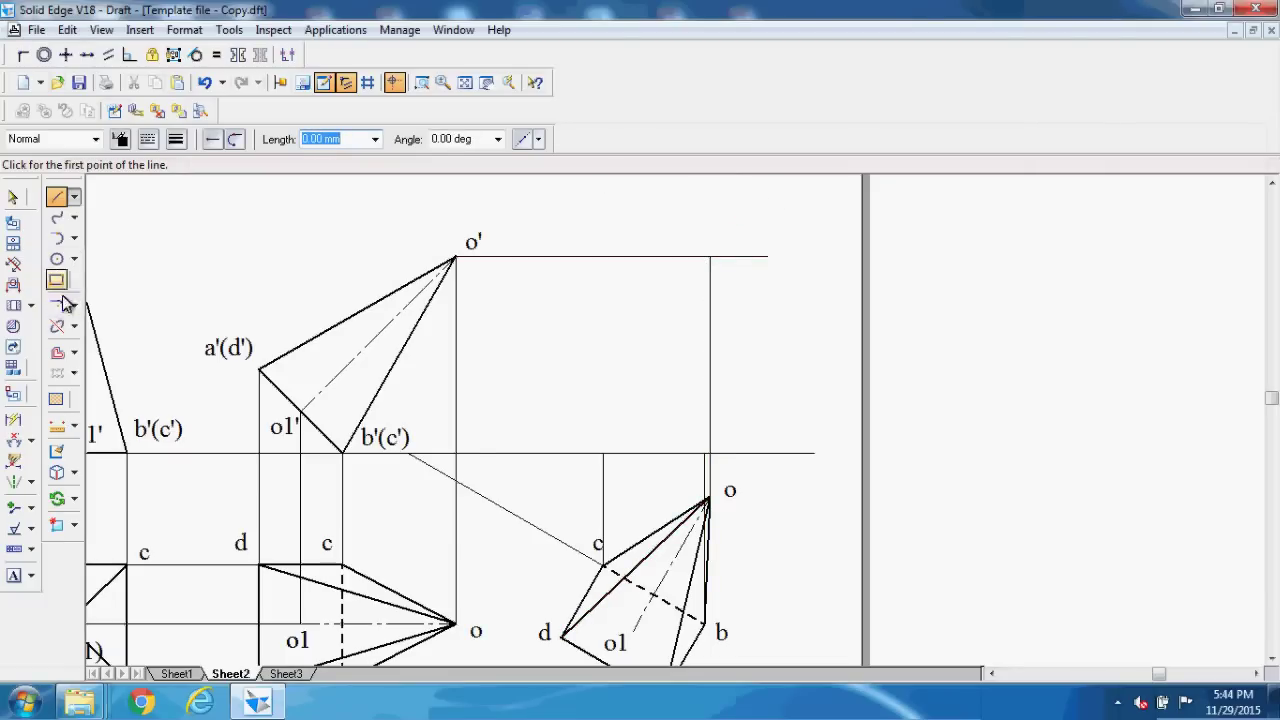
pyautogui.click(74, 326)
pyautogui.click(120, 329)
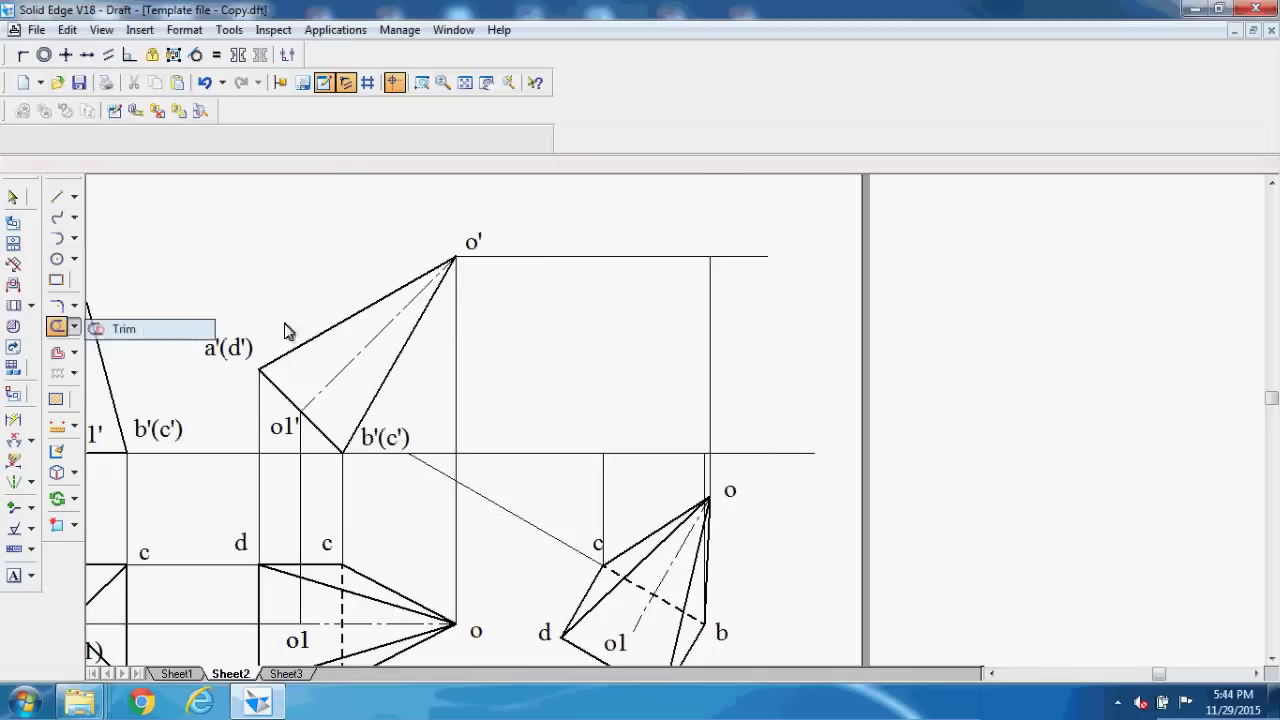
pyautogui.click(756, 257)
# - Draw a vertical projector from plan corner d up past the XY line
pyautogui.click(465, 84)
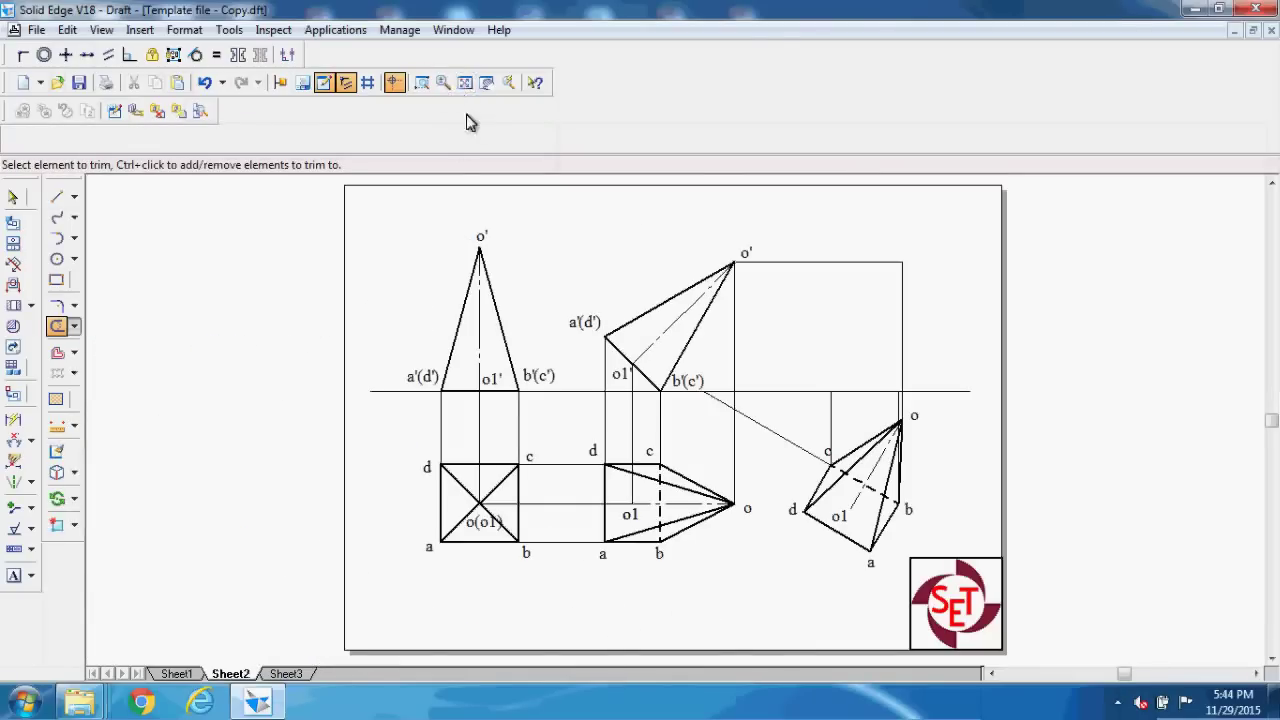
pyautogui.click(55, 197)
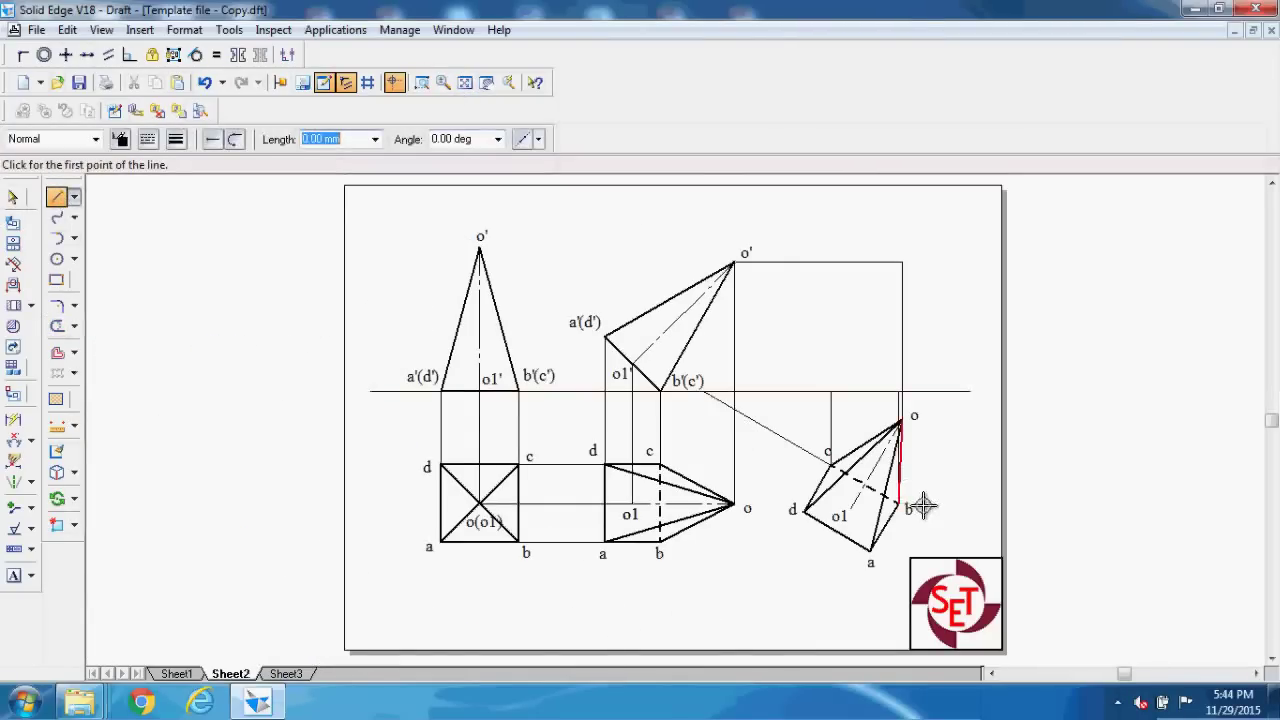
pyautogui.click(803, 510)
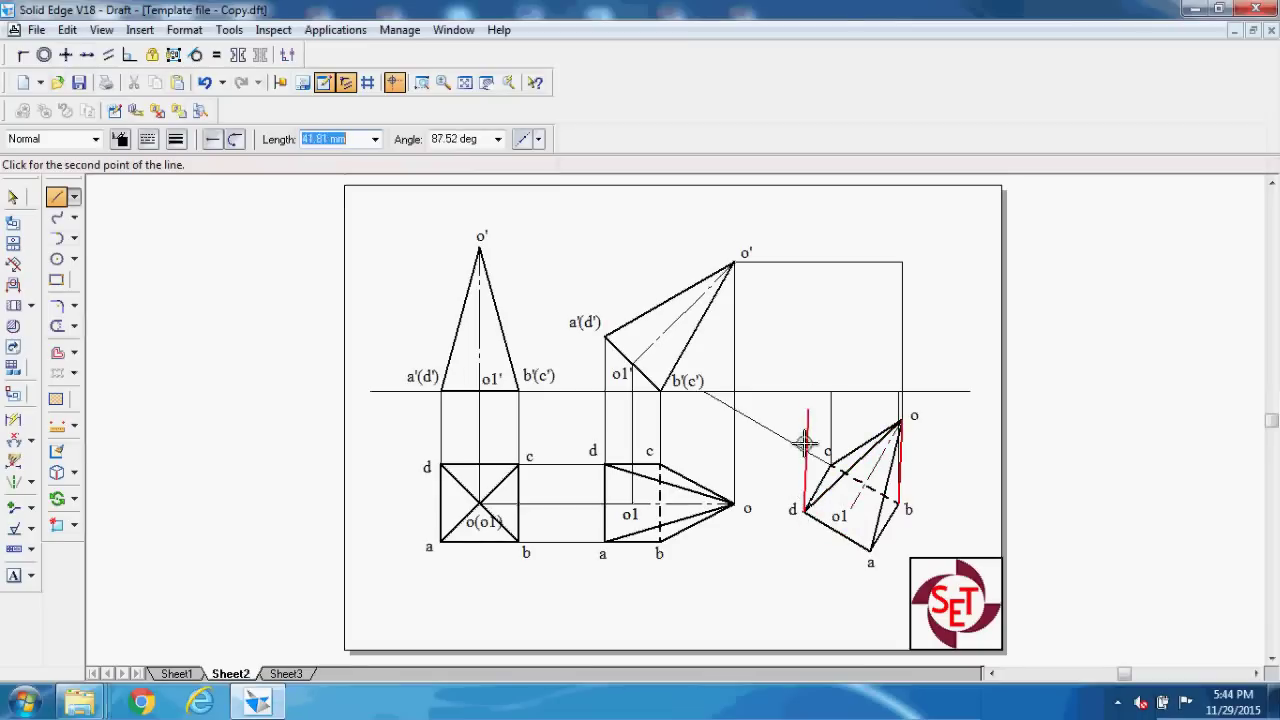
pyautogui.click(803, 305)
pyautogui.rightClick(893, 390)
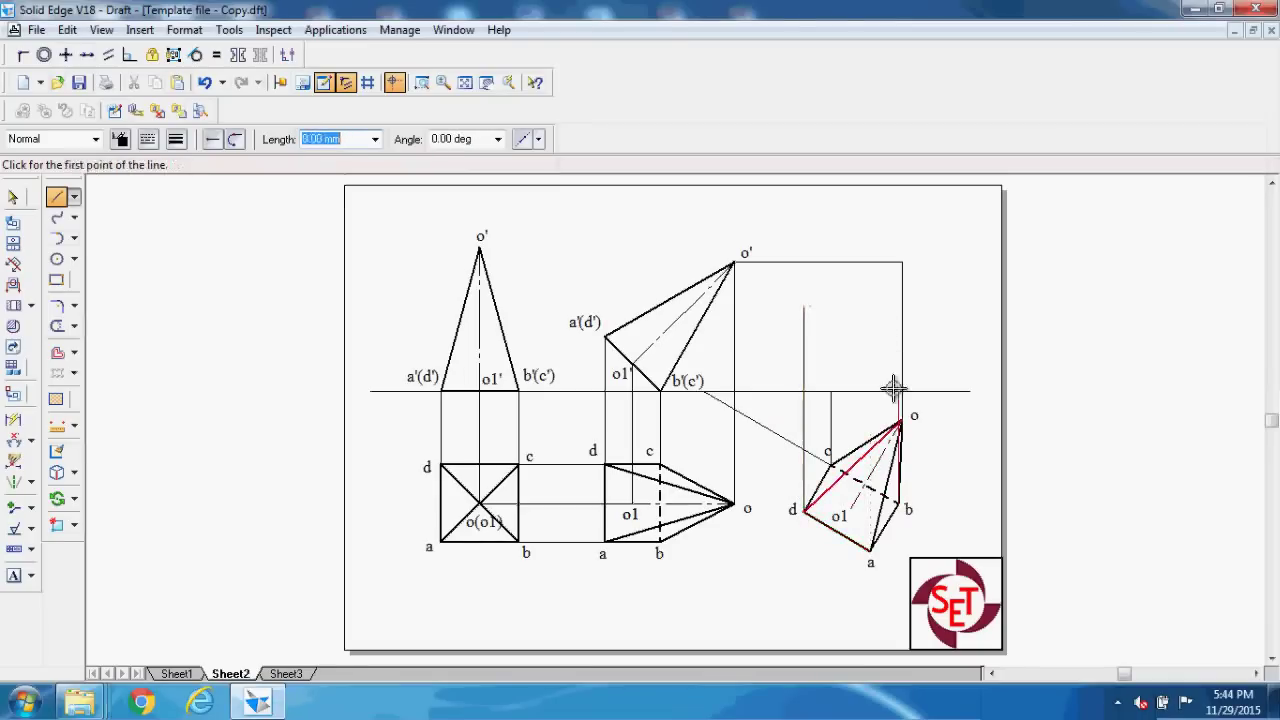
# - Project a upward, run a horizontal from a'(d') to it, and trim the projector above
pyautogui.click(869, 545)
pyautogui.click(871, 293)
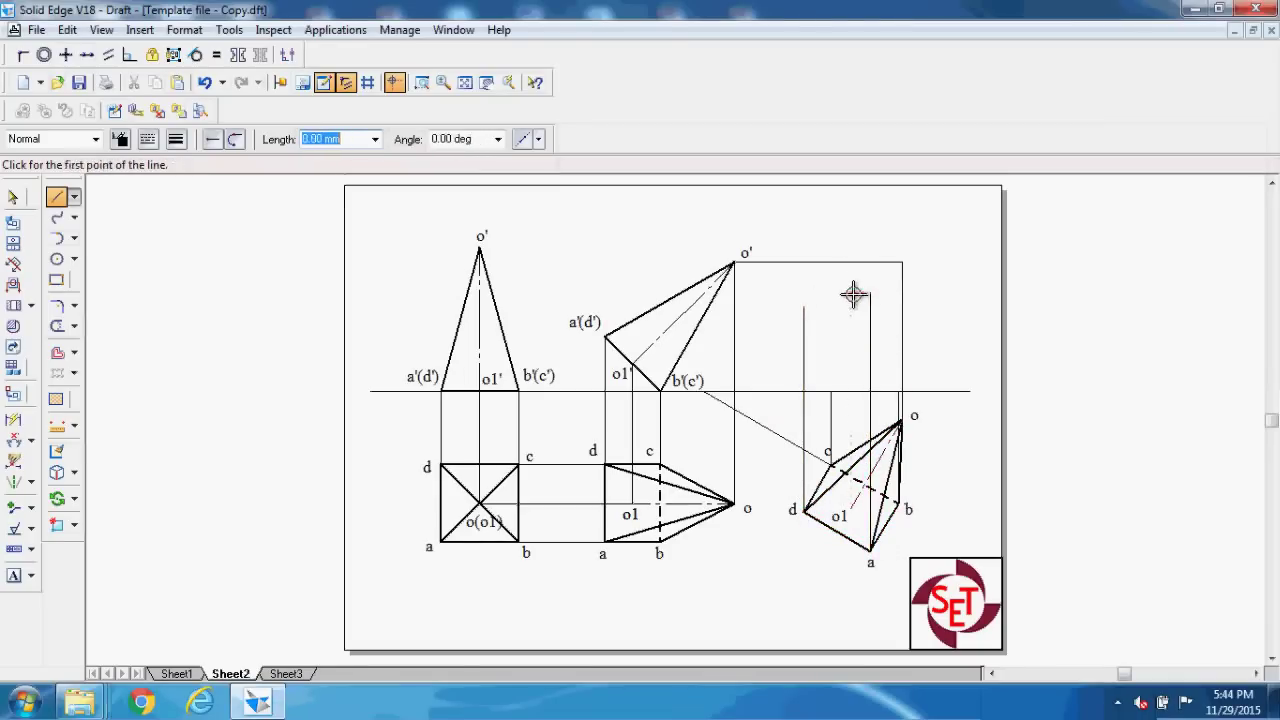
pyautogui.click(605, 337)
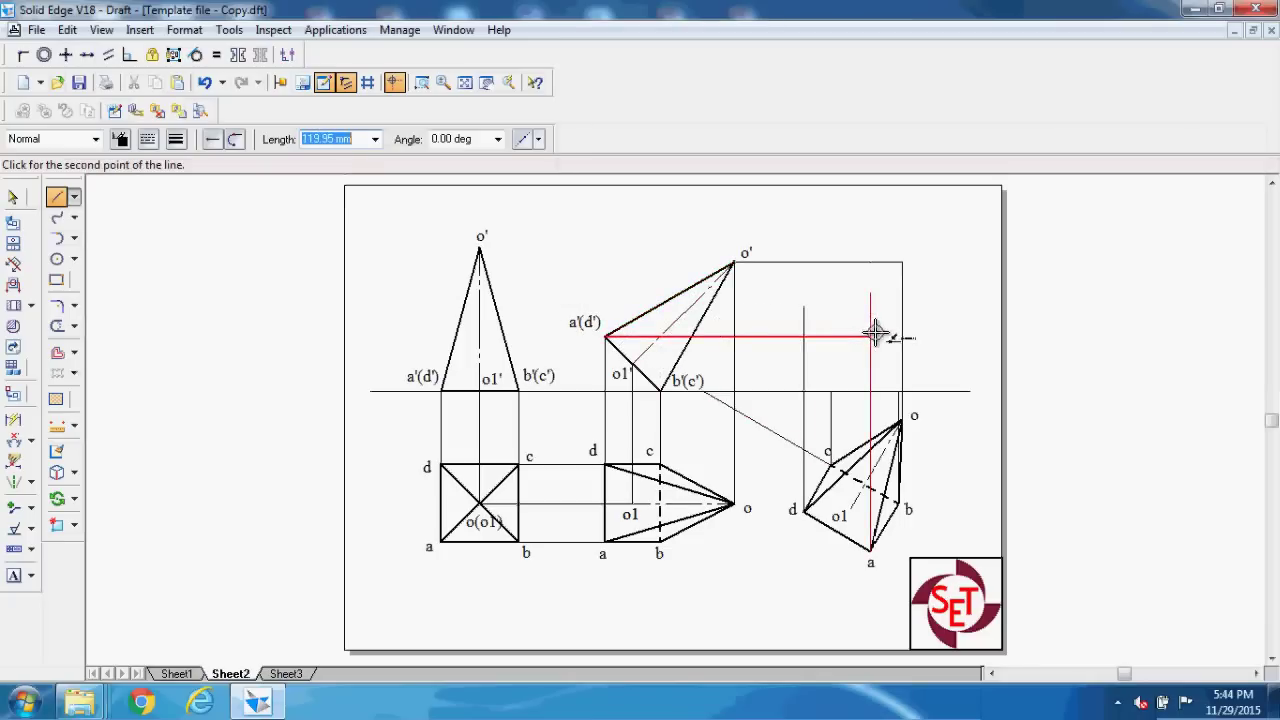
pyautogui.click(871, 337)
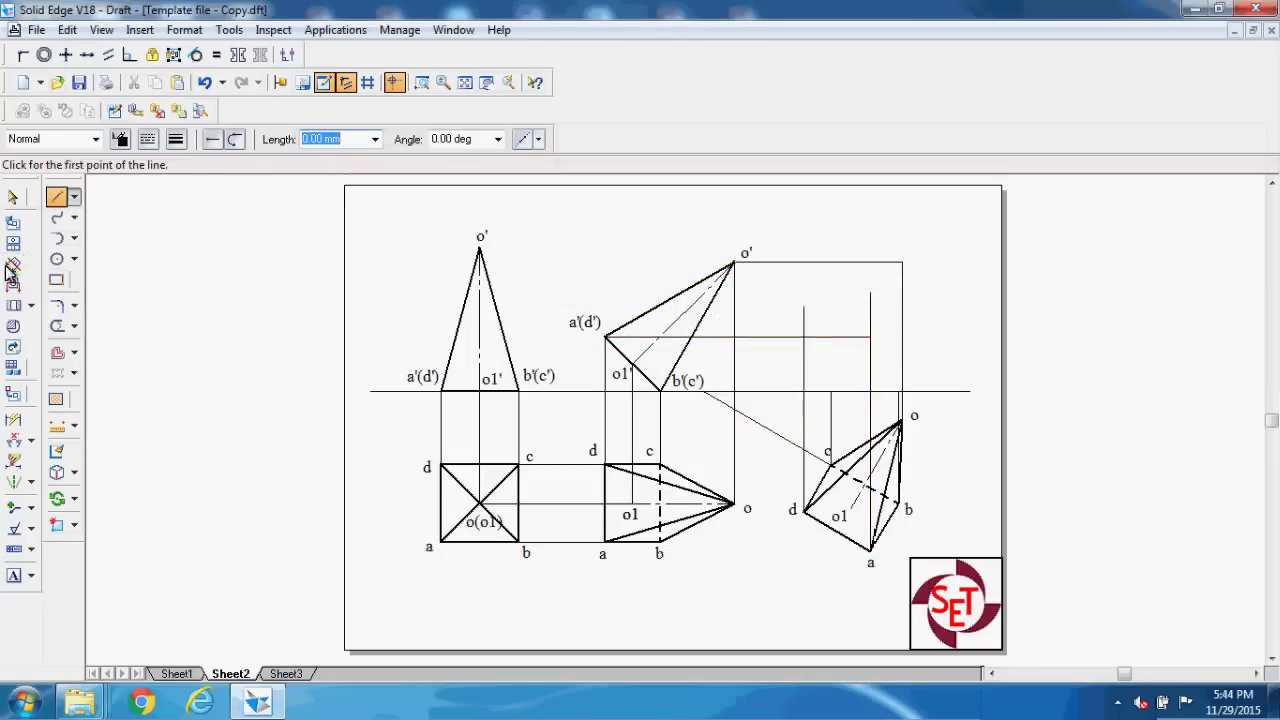
pyautogui.click(57, 326)
pyautogui.moveTo(851, 320)
pyautogui.mouseDown()
pyautogui.moveTo(872, 321)
pyautogui.moveTo(849, 317)
pyautogui.mouseUp()
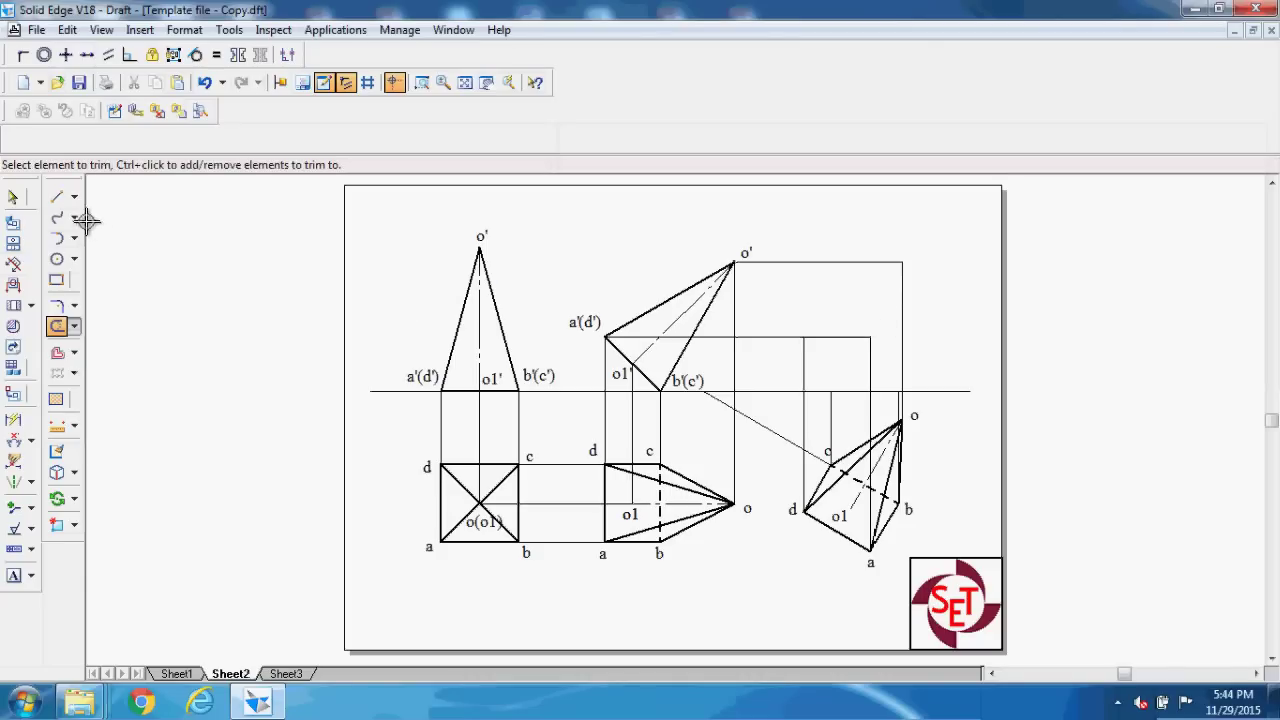
# - Draw the visible outline of the right-hand front view from XY through d' and o'
pyautogui.click(57, 197)
pyautogui.click(95, 140)
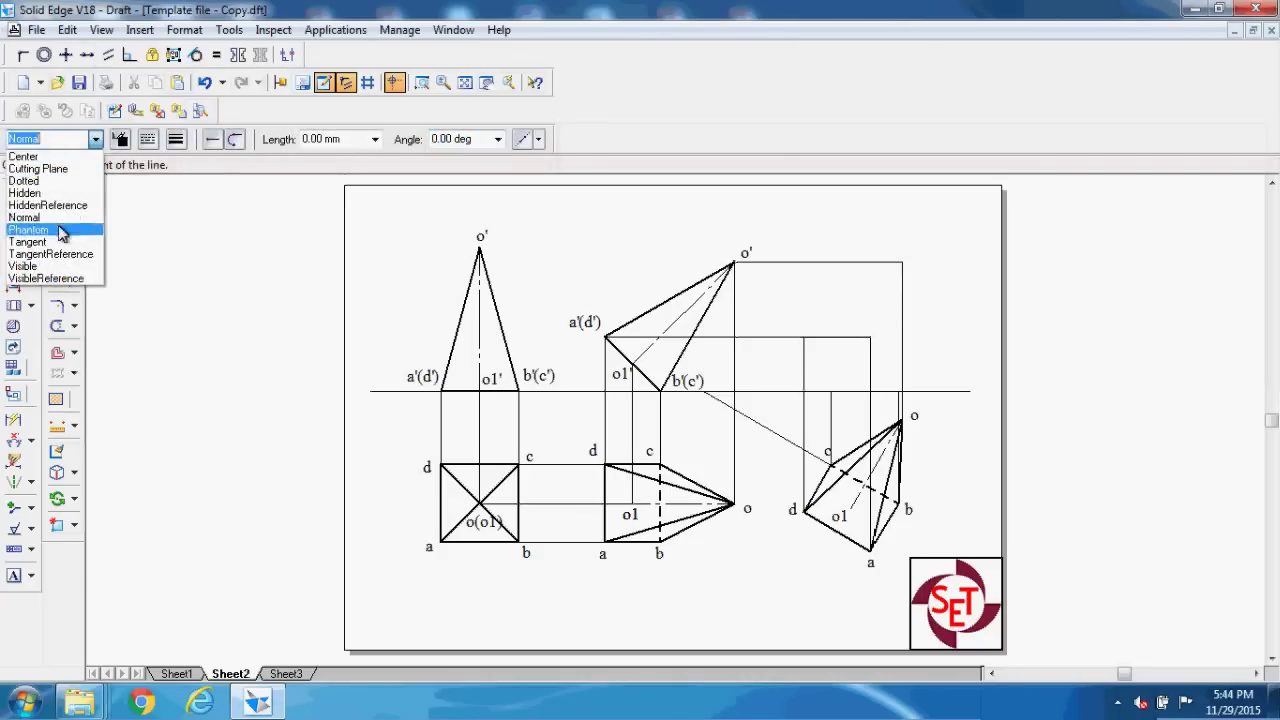
pyautogui.click(52, 267)
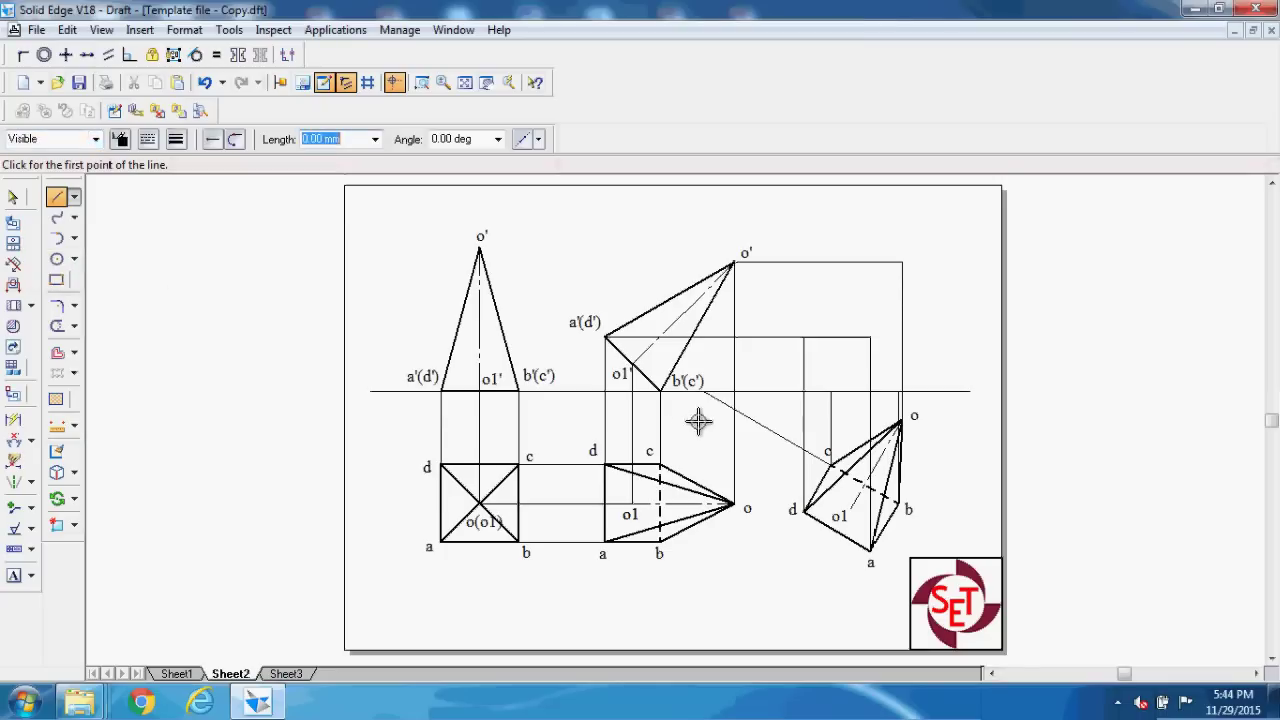
pyautogui.click(829, 391)
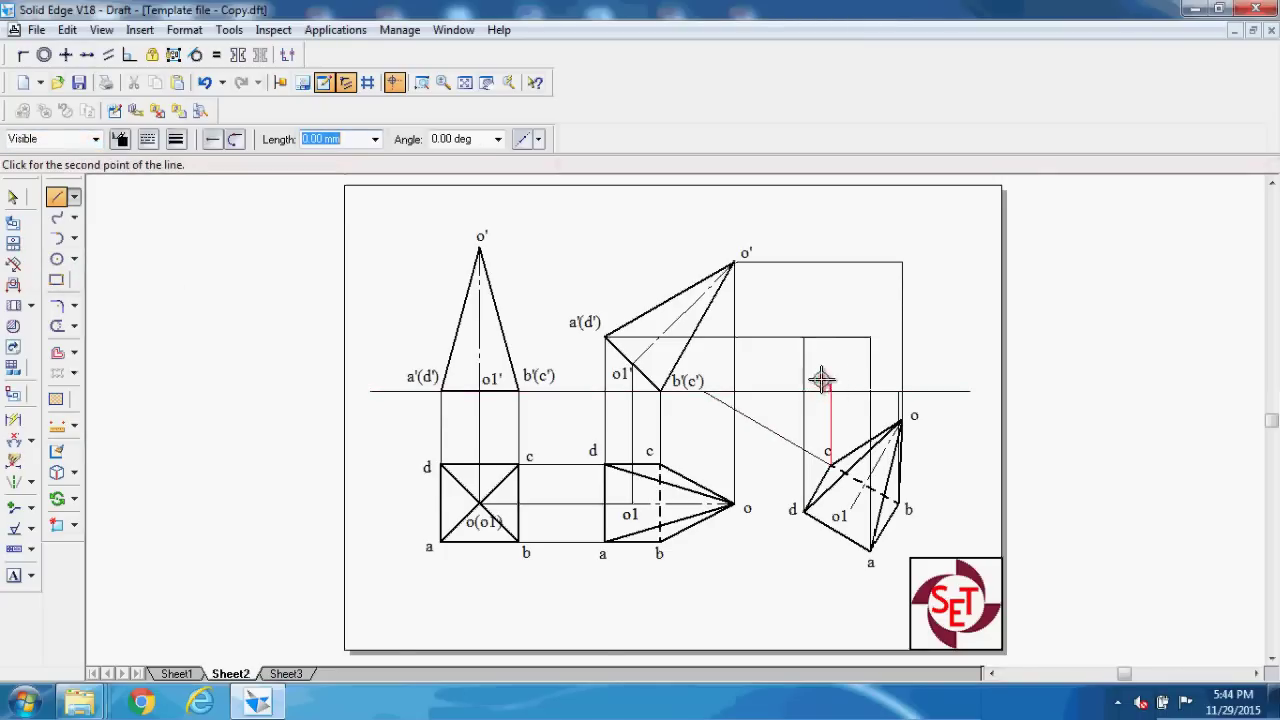
pyautogui.click(805, 338)
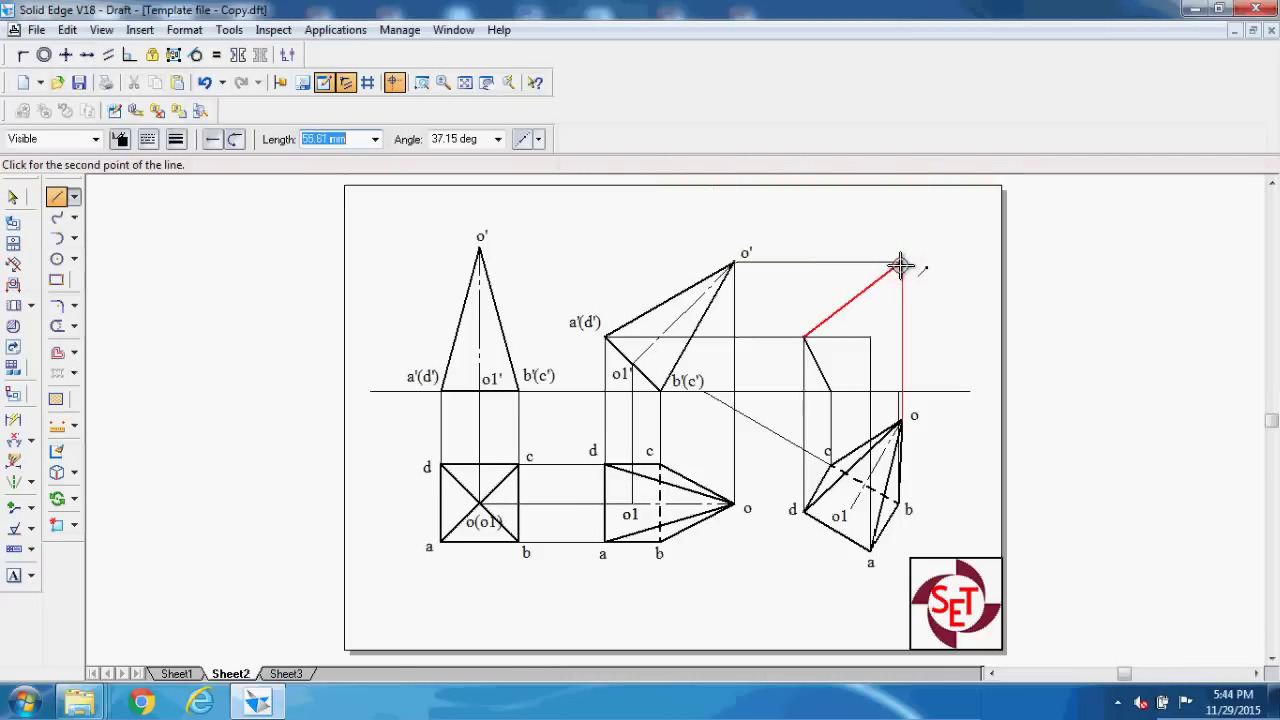
pyautogui.click(902, 263)
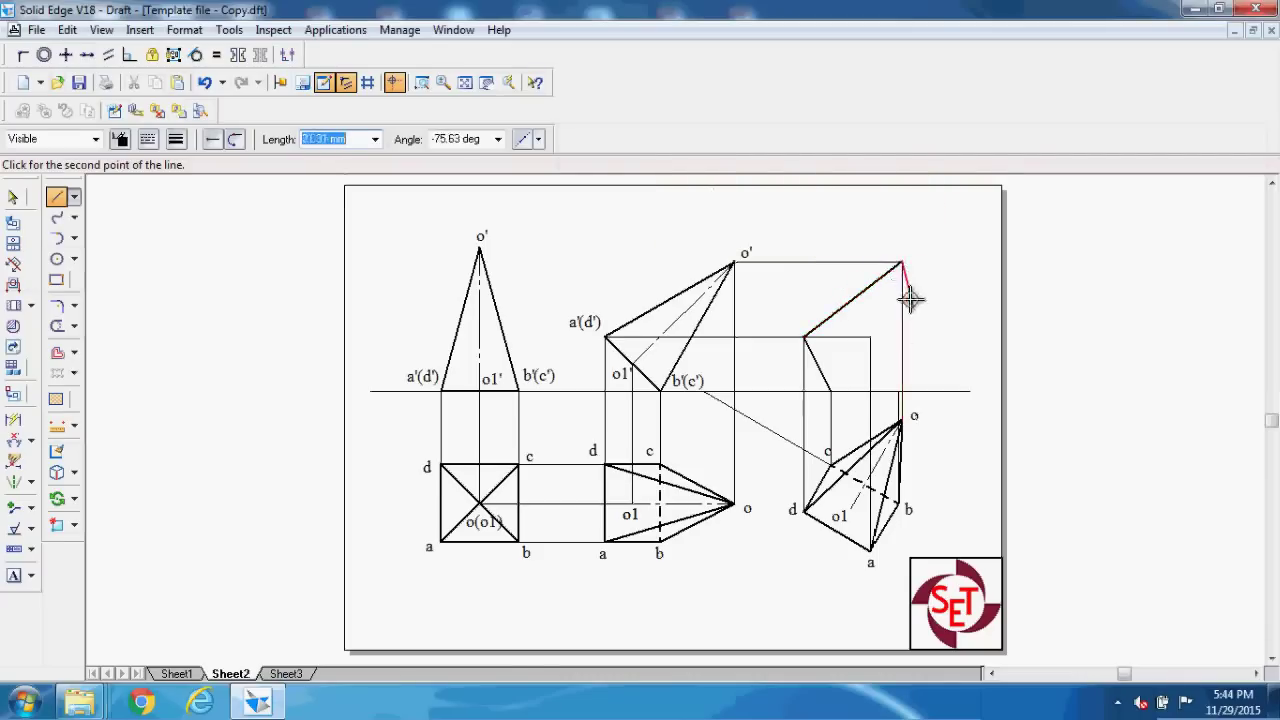
pyautogui.click(900, 391)
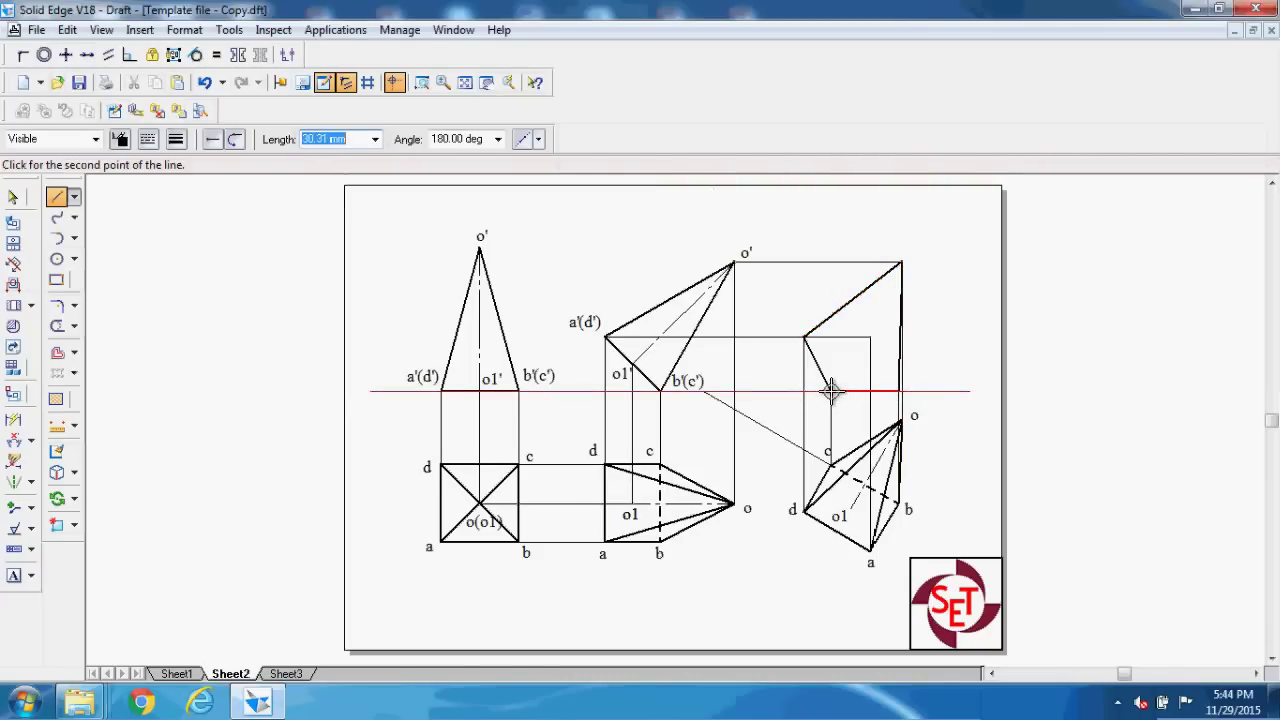
pyautogui.click(832, 391)
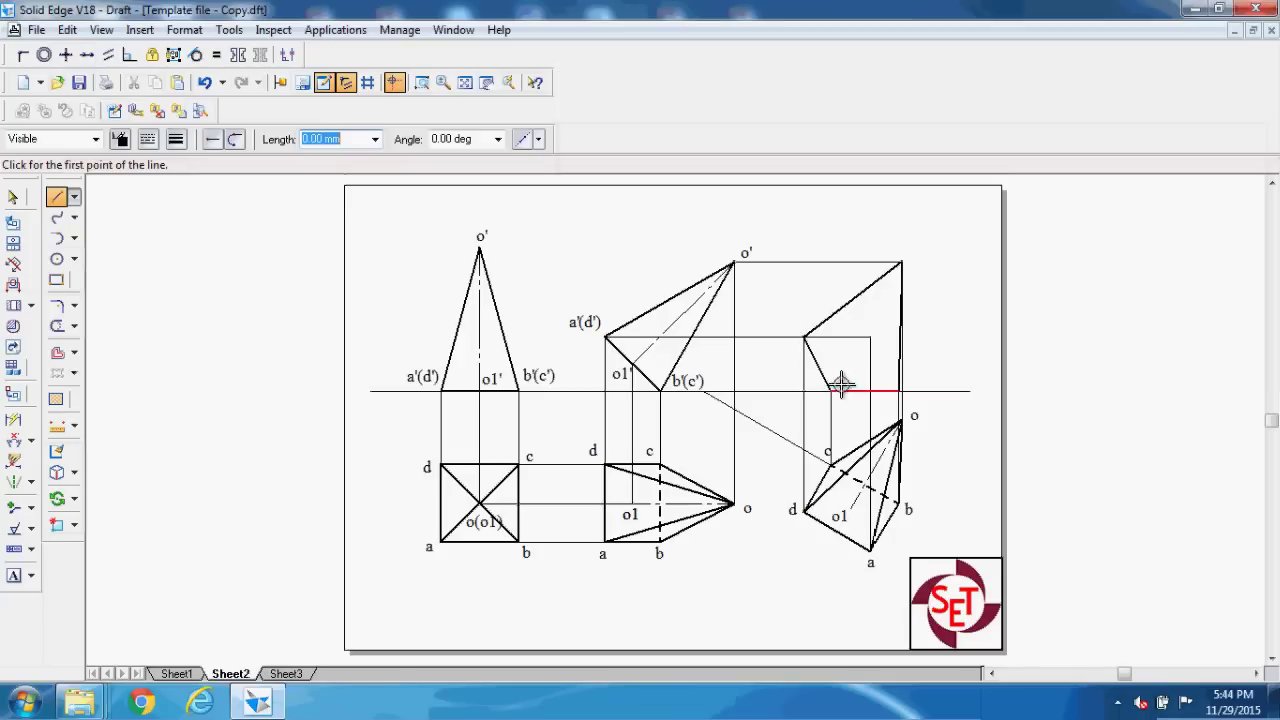
# - Add the base edge from d' to a' and the slant edge from a' to the apex
pyautogui.click(805, 338)
pyautogui.click(870, 338)
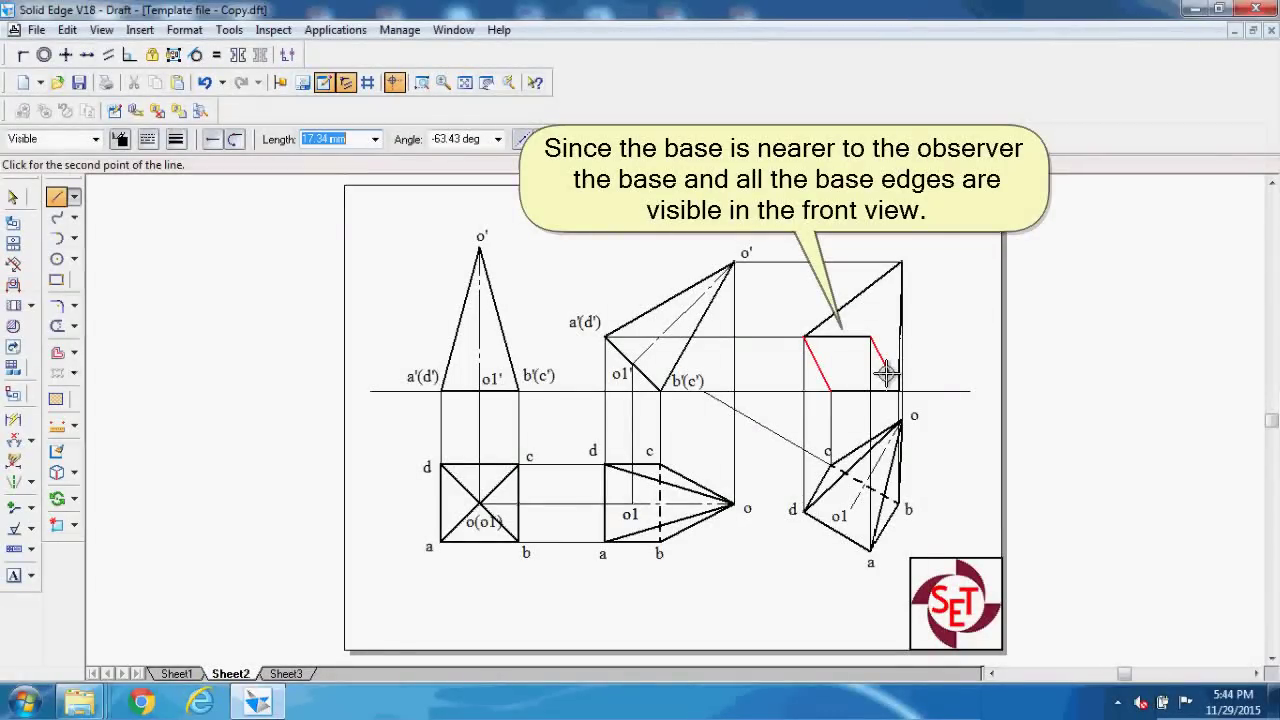
pyautogui.click(898, 390)
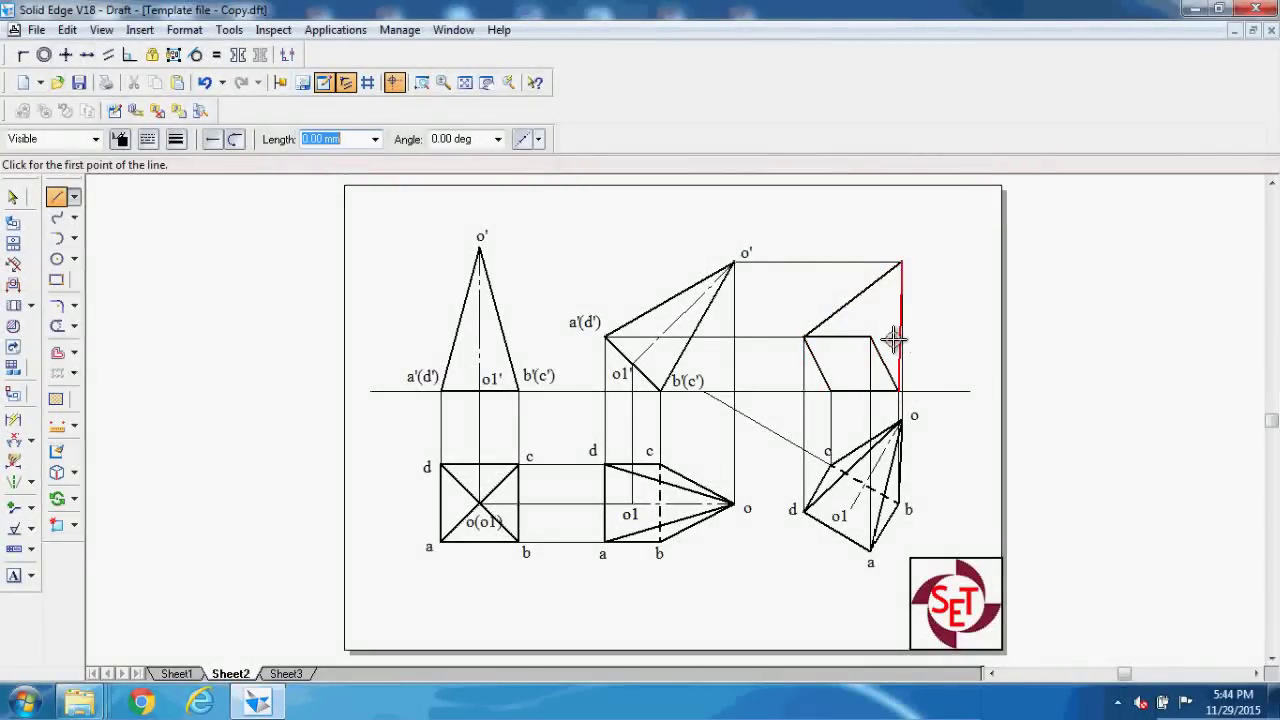
pyautogui.click(870, 338)
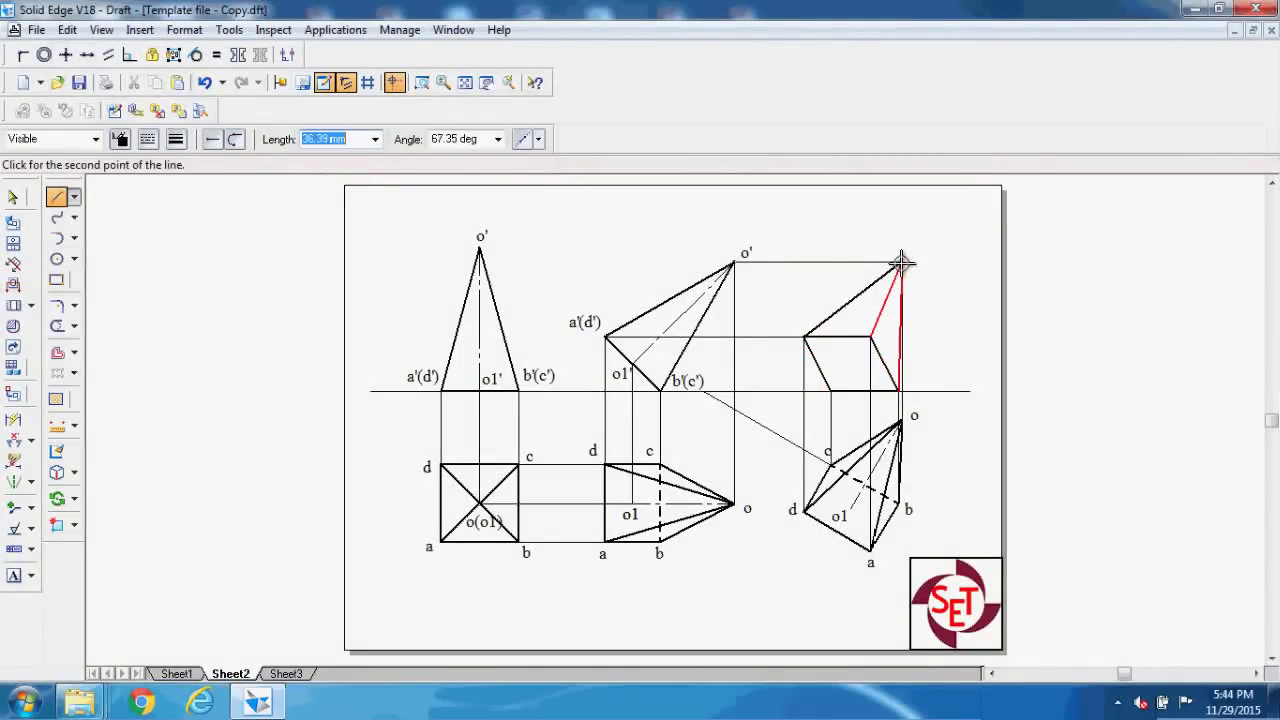
pyautogui.click(908, 263)
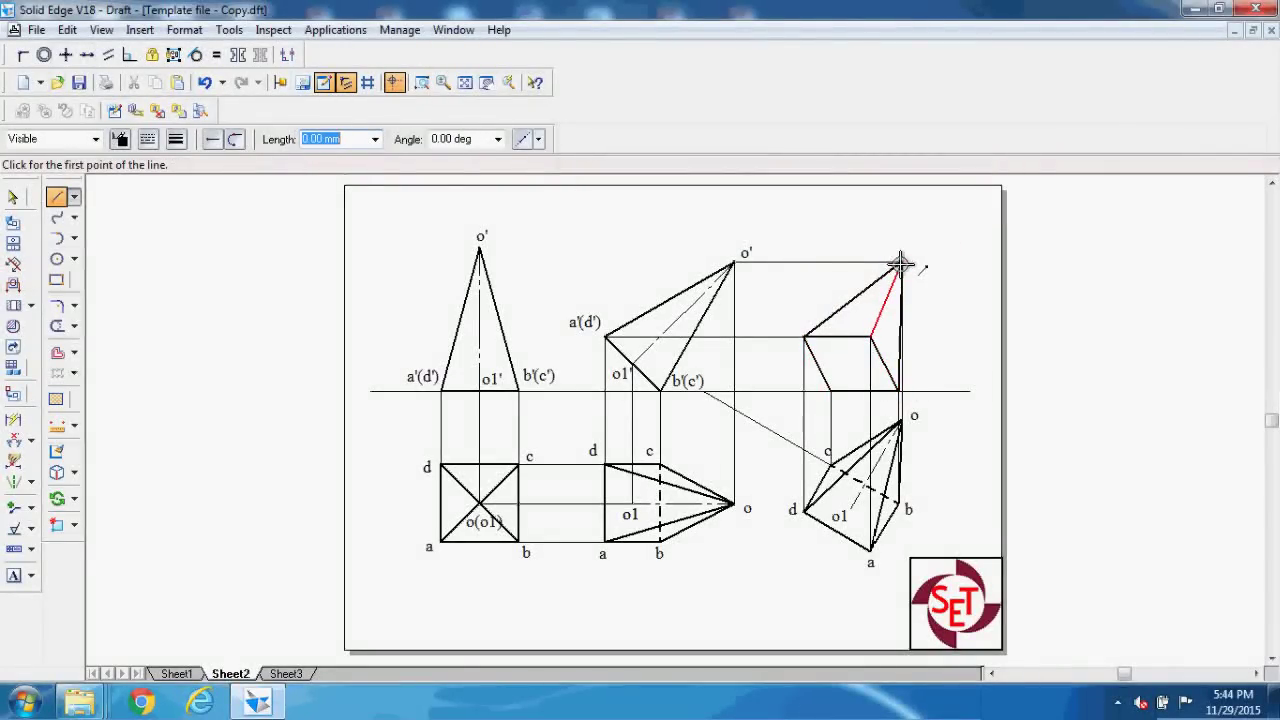
# - Draw a dashed hidden edge from the apex down to the base corner on XY
pyautogui.click(901, 262)
pyautogui.click(148, 139)
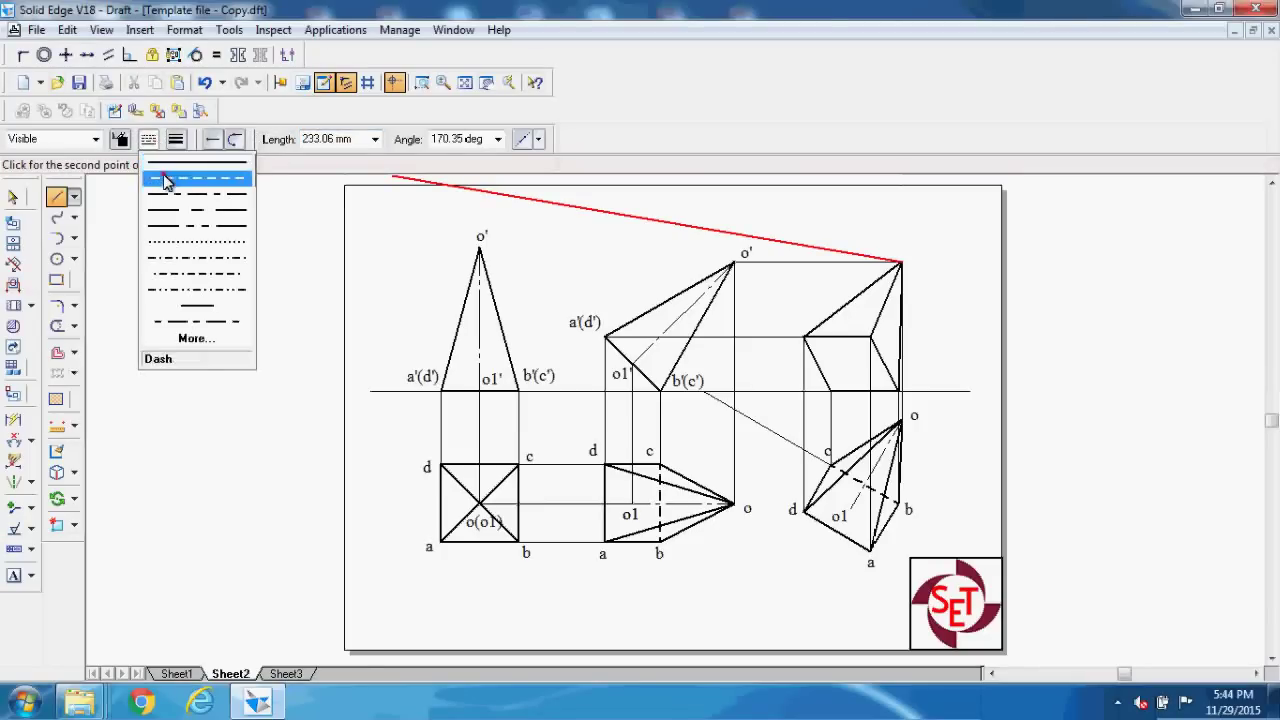
pyautogui.click(165, 180)
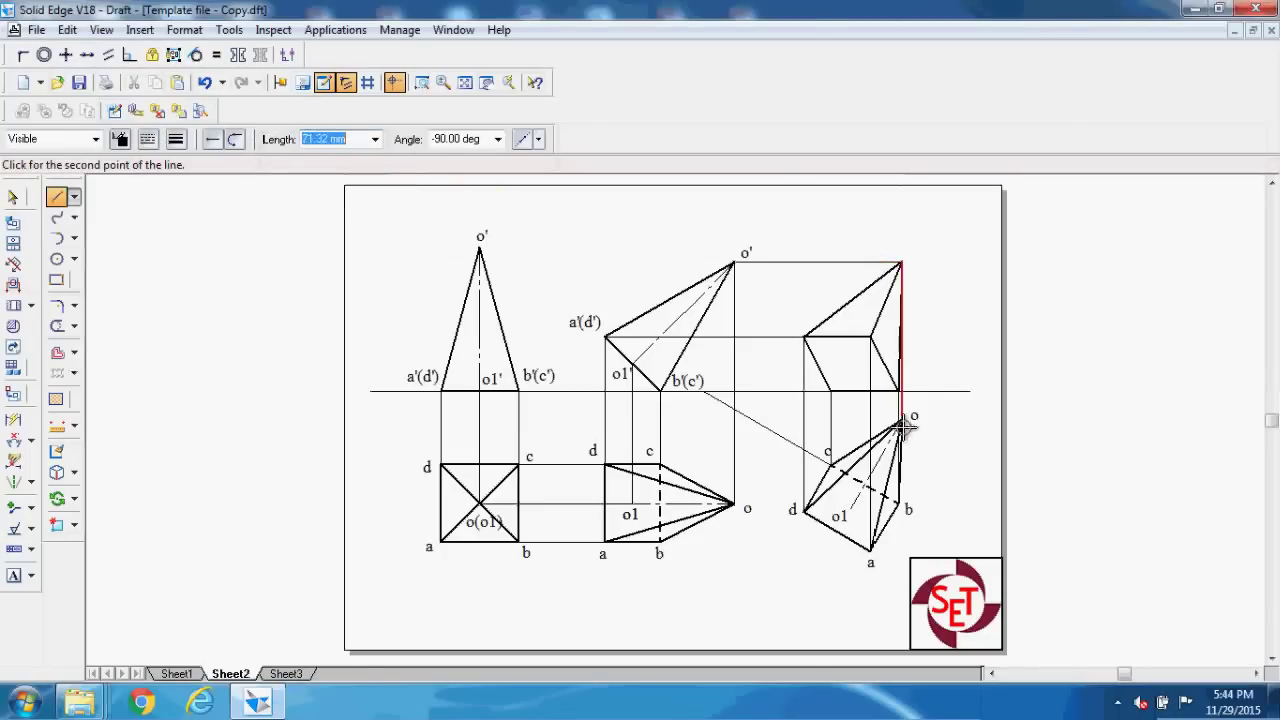
pyautogui.click(831, 391)
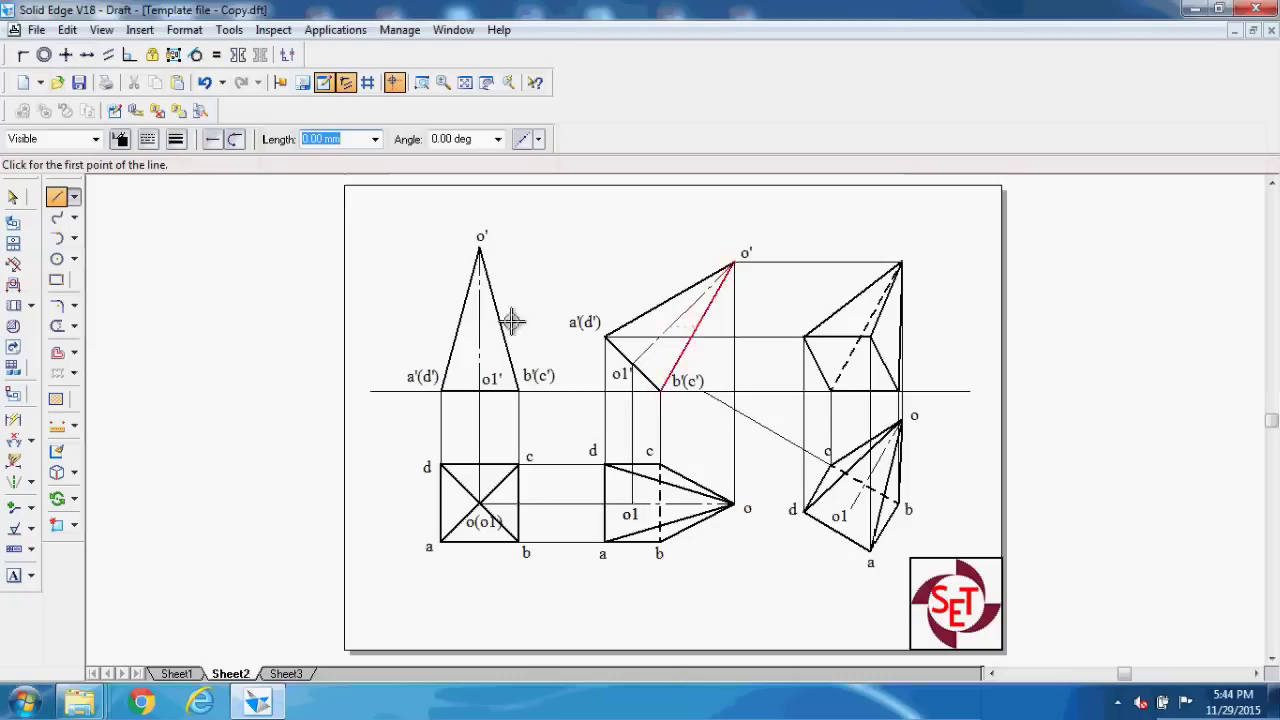
# - Place text labels c', b', a', d' and o' beside the right-hand front view's vertices
pyautogui.click(15, 576)
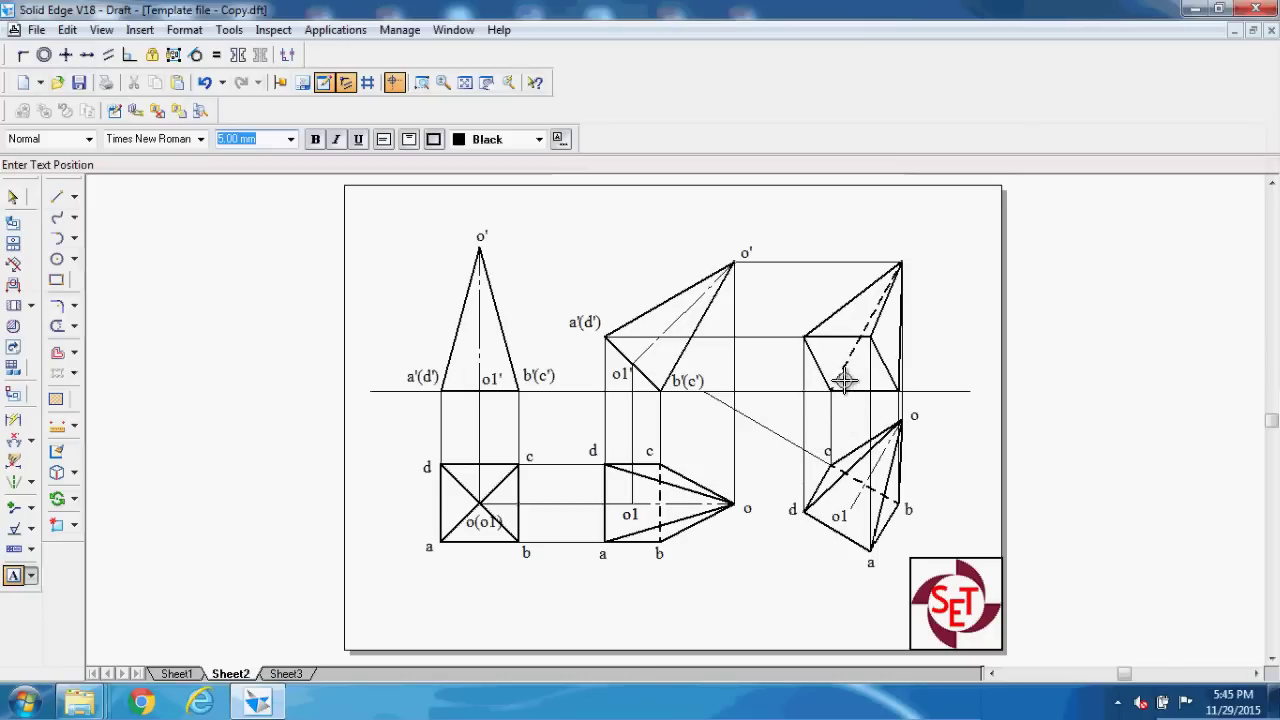
pyautogui.click(844, 379)
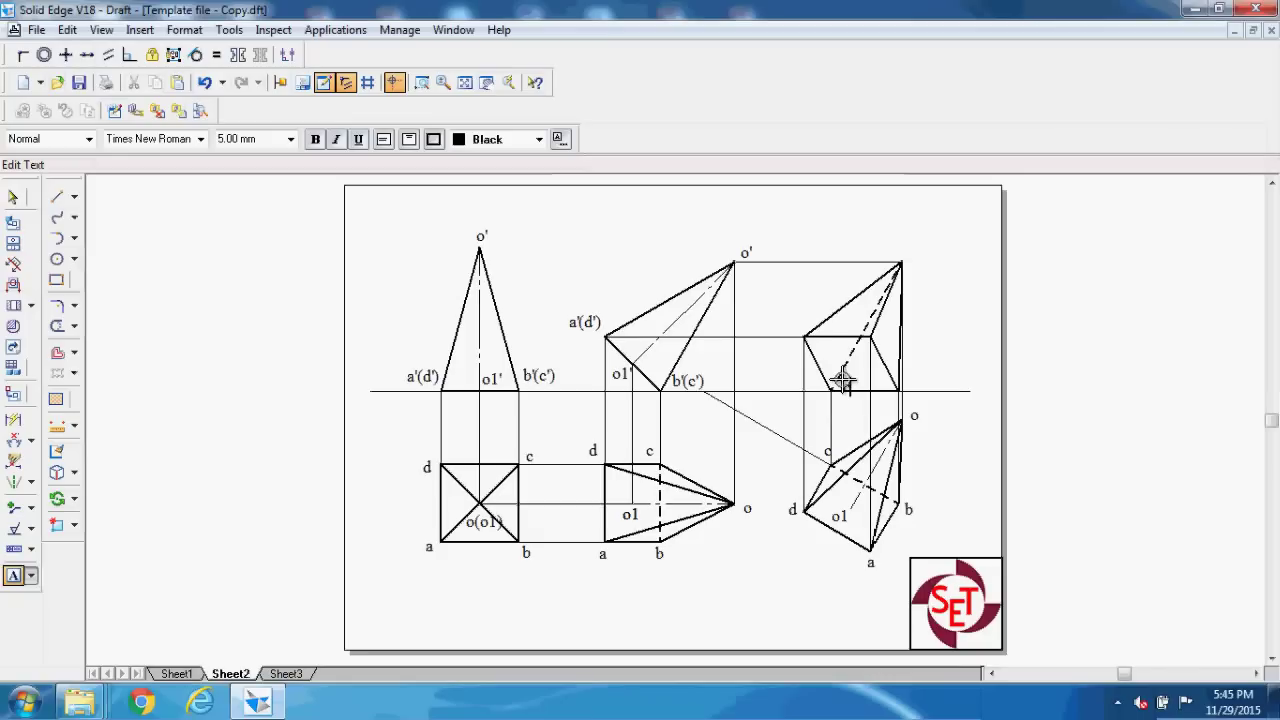
pyautogui.write('c')
pyautogui.write("'")
pyautogui.press('Escape')
pyautogui.write('b')
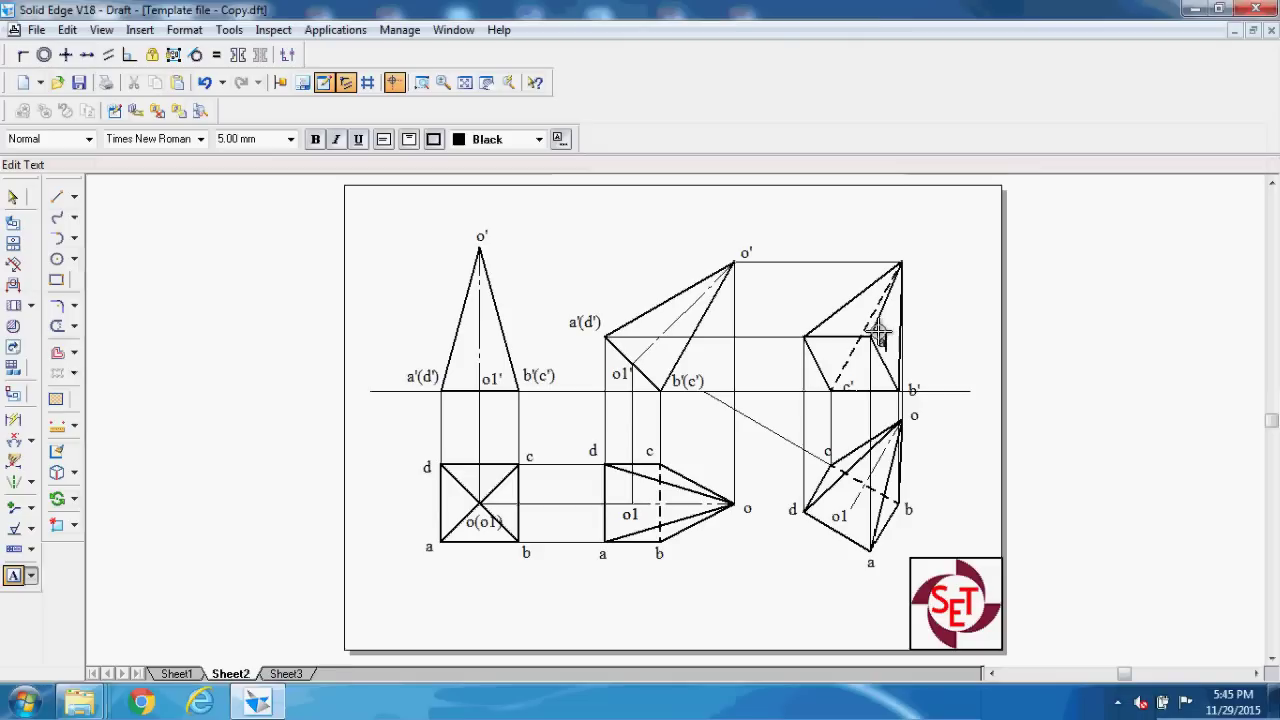
pyautogui.write("'")
pyautogui.press('Escape')
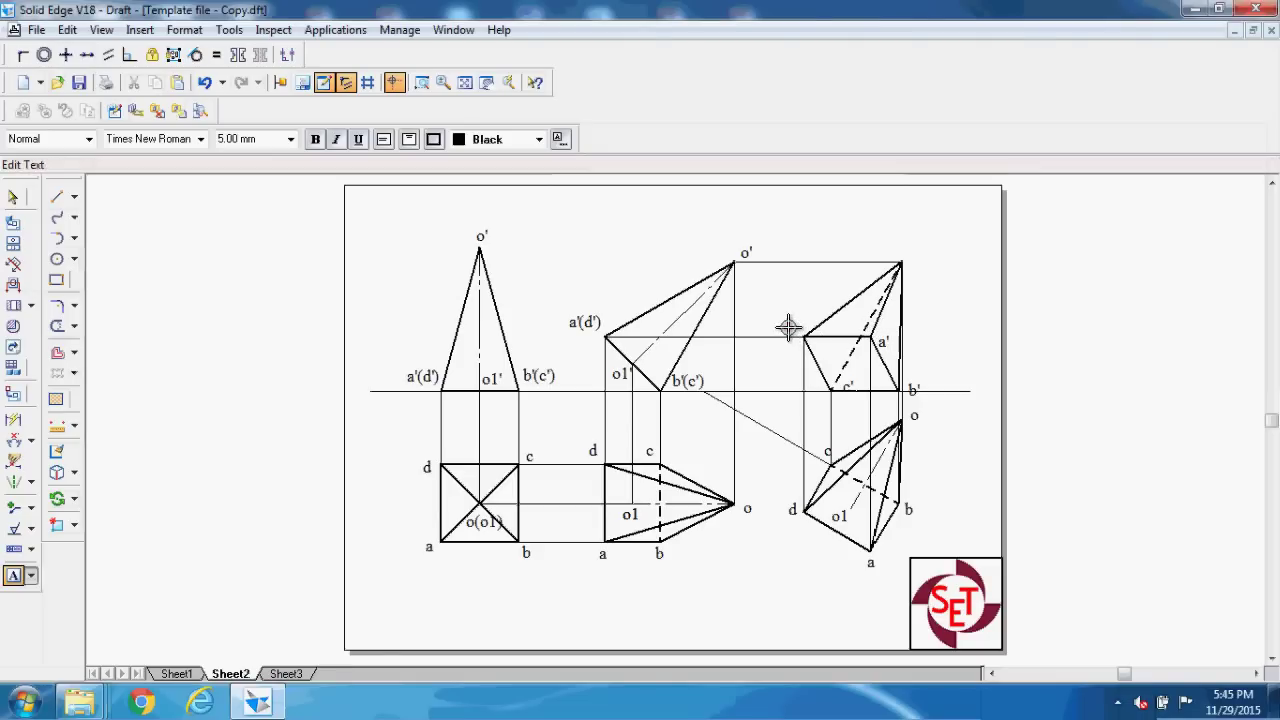
pyautogui.write('d')
pyautogui.write("'")
pyautogui.click(905, 244)
pyautogui.write("o'")
pyautogui.click(54, 198)
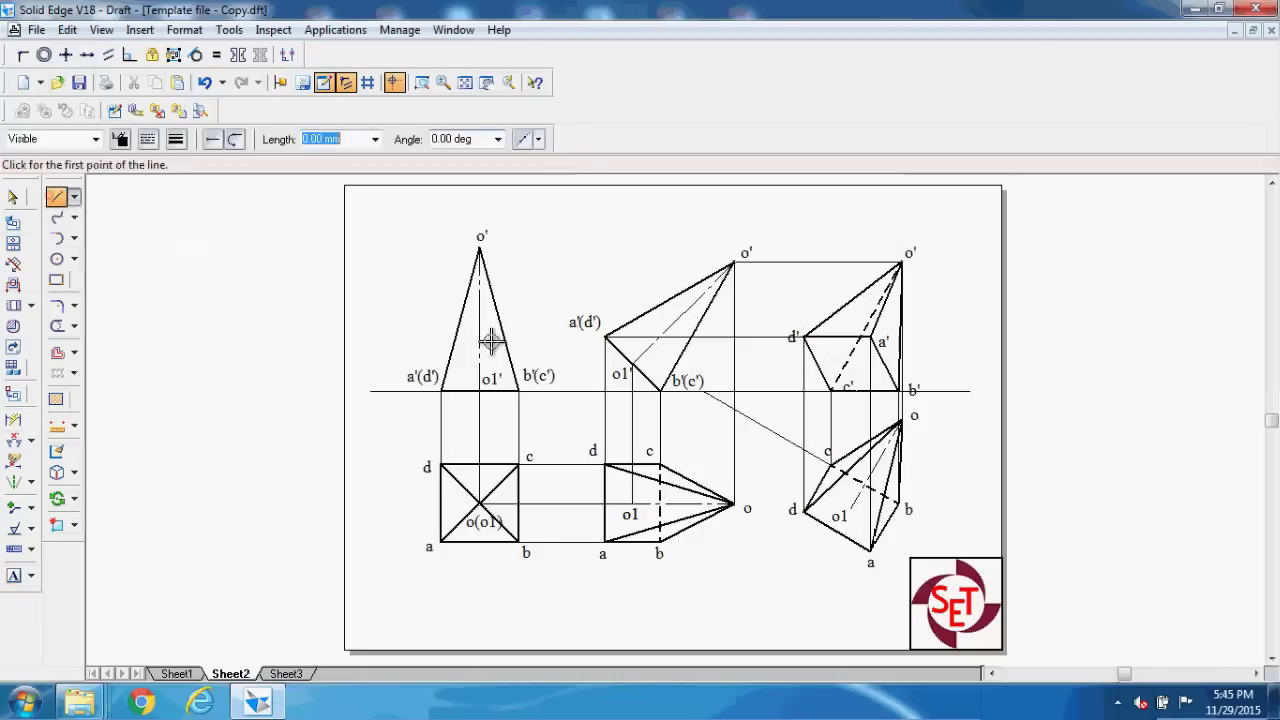
# - Draw a vertical projector up from o1, then set the line style to Normal, continuous
pyautogui.click(849, 512)
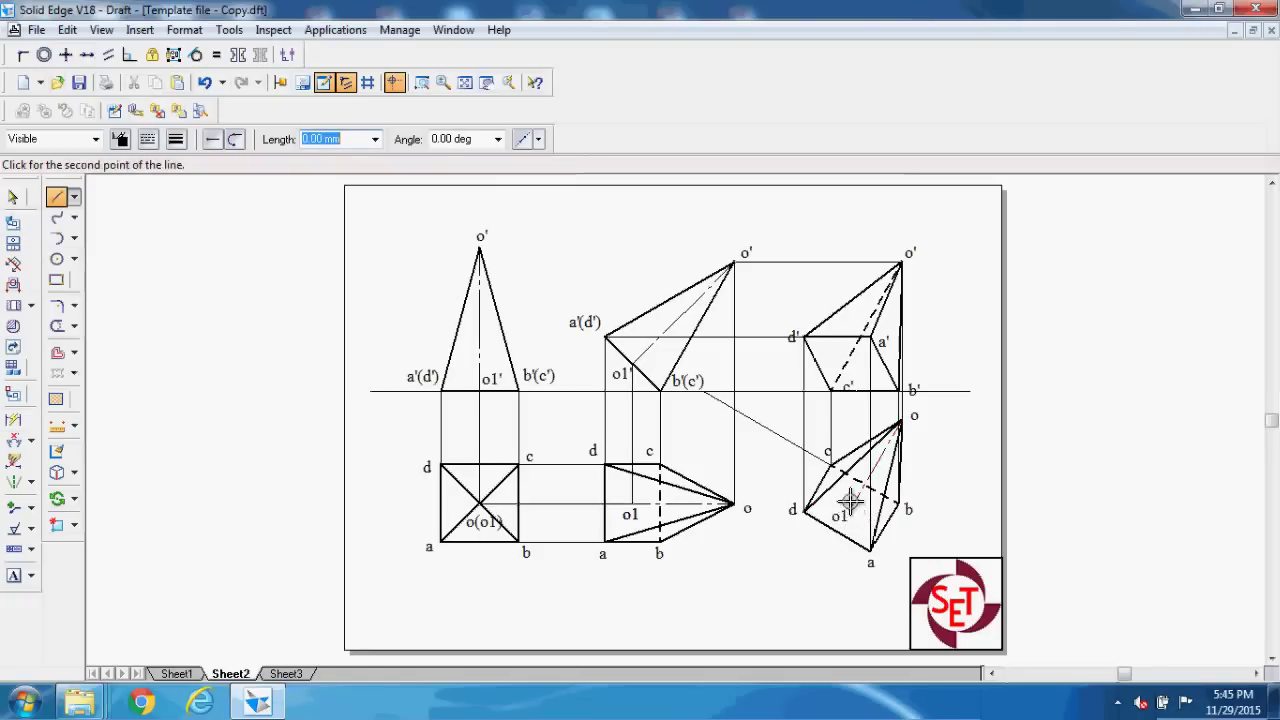
pyautogui.click(849, 347)
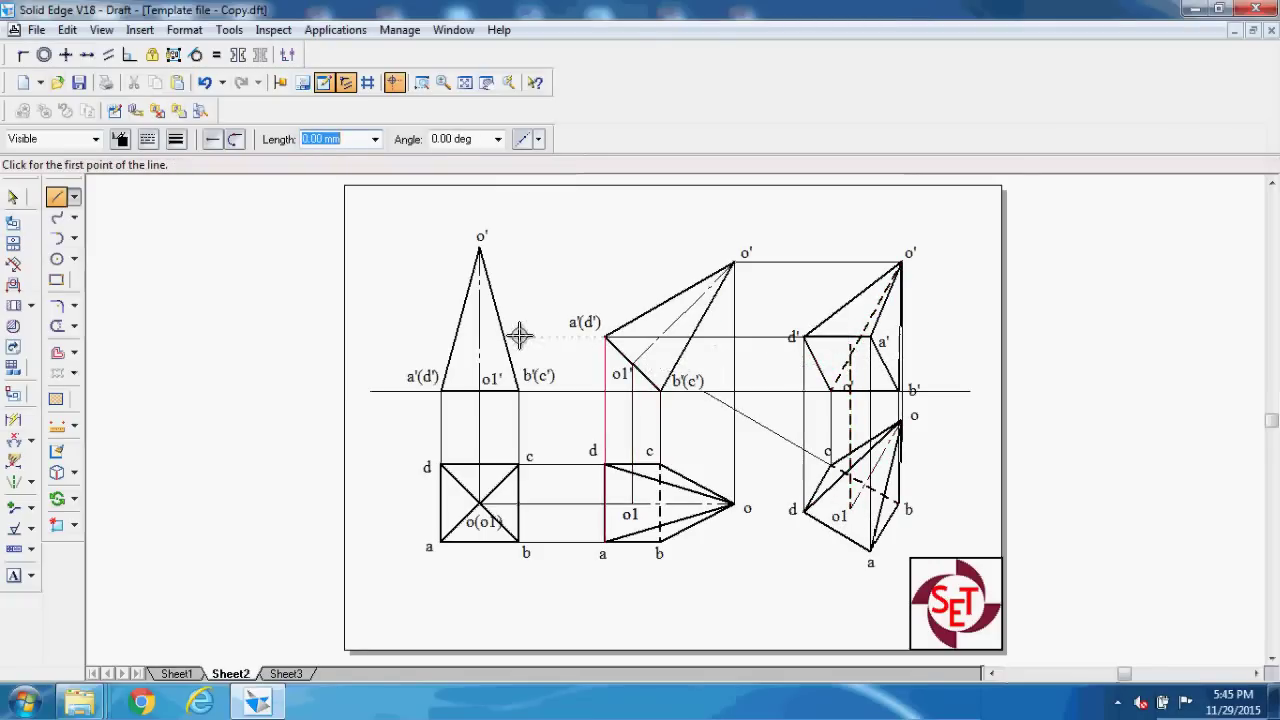
pyautogui.press('Escape')
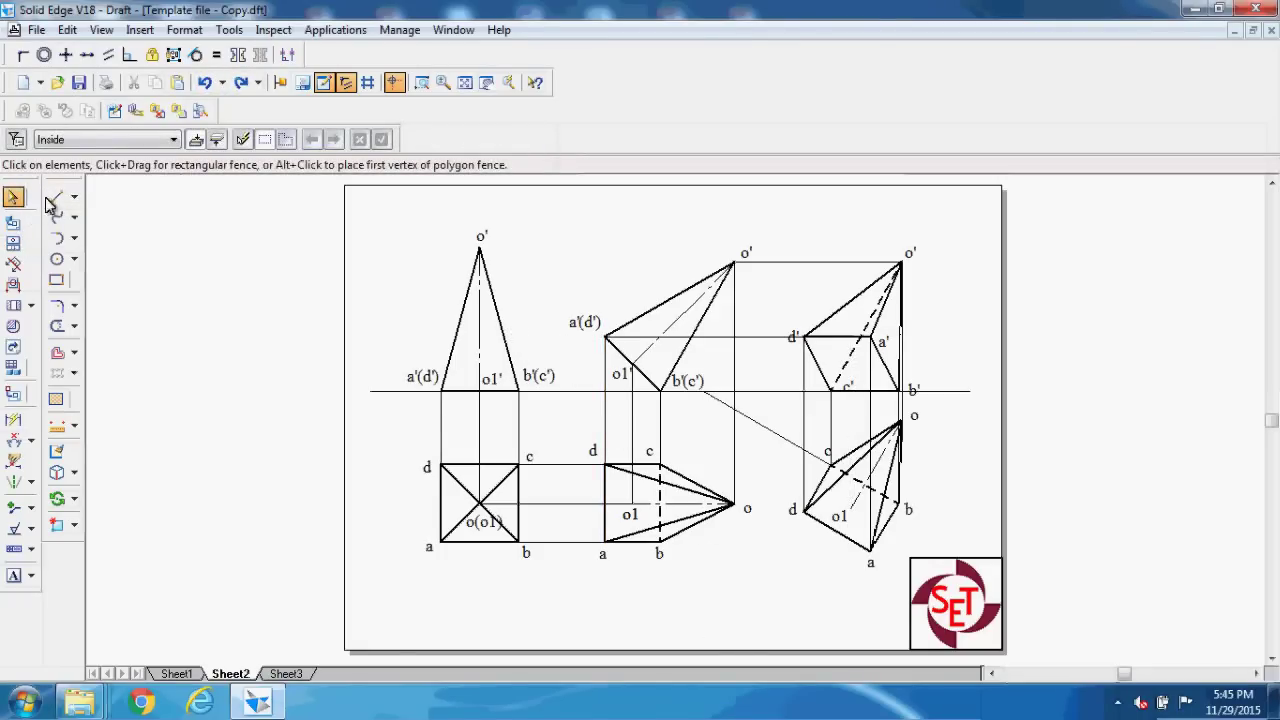
pyautogui.click(55, 198)
pyautogui.click(95, 139)
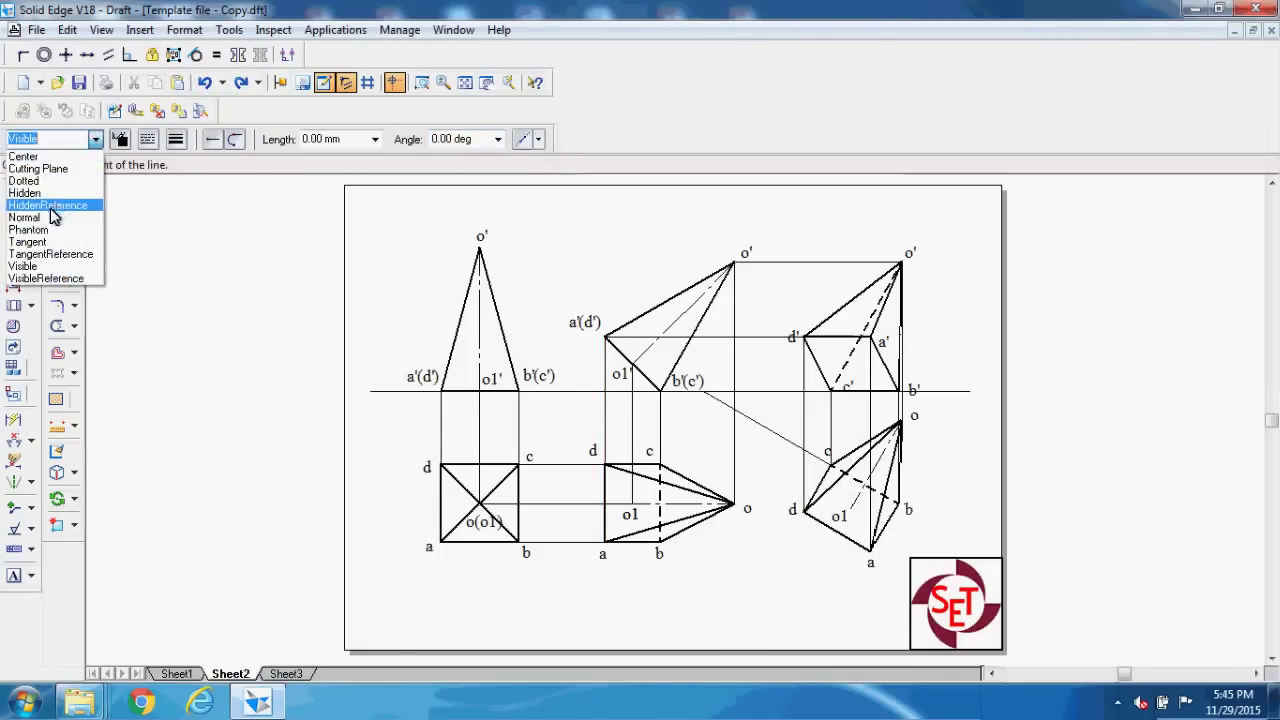
pyautogui.click(85, 210)
pyautogui.click(147, 139)
pyautogui.click(152, 170)
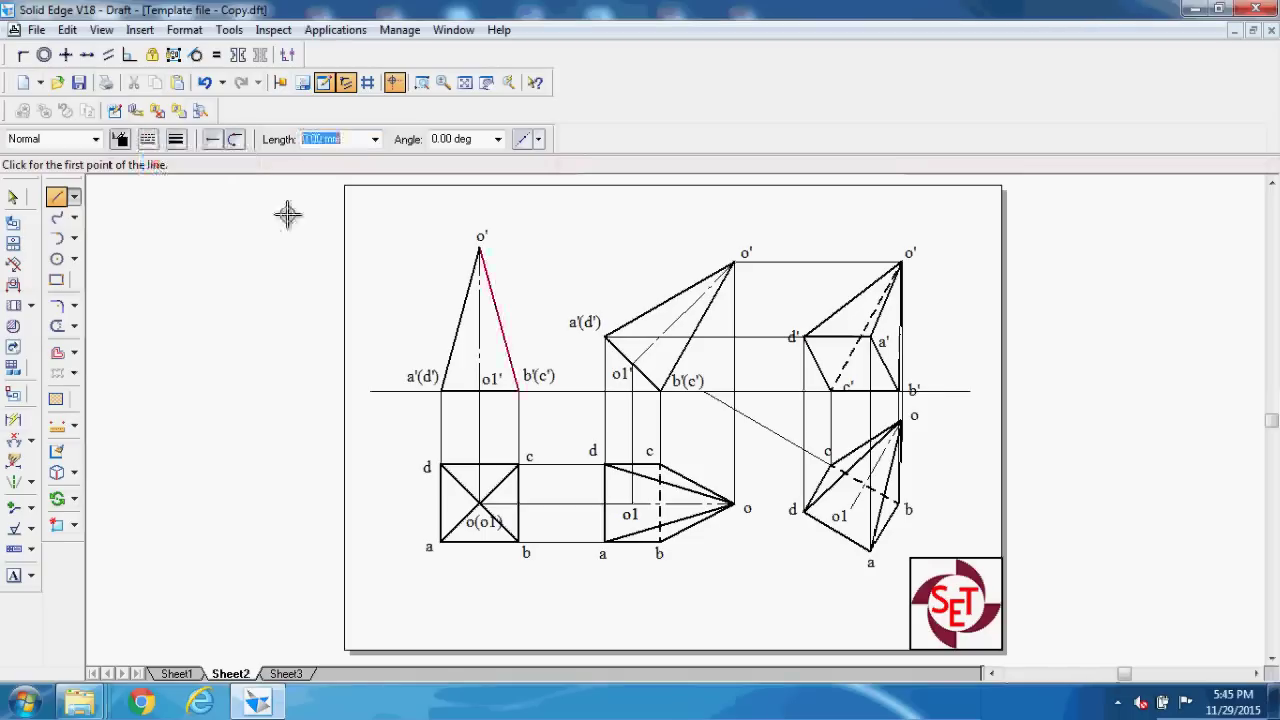
# - Draw a horizontal projector from o1' across to the right-hand front view
pyautogui.click(851, 507)
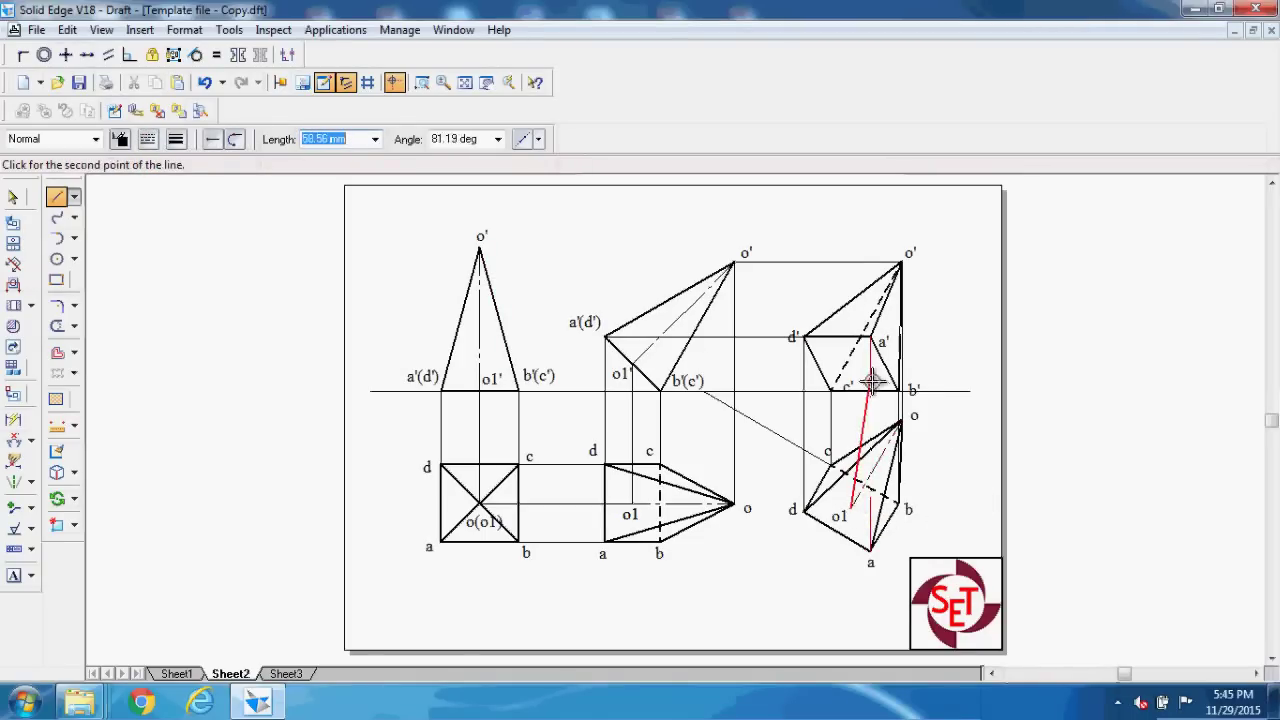
pyautogui.rightClick(855, 352)
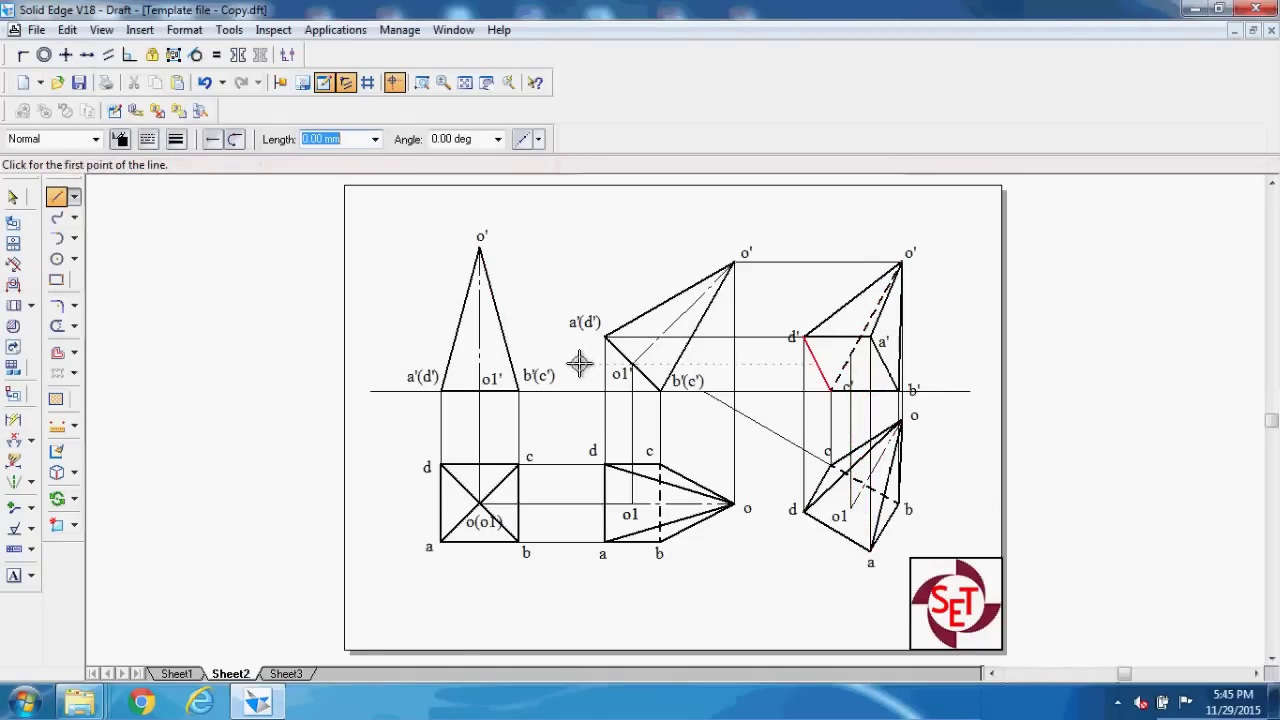
pyautogui.click(630, 364)
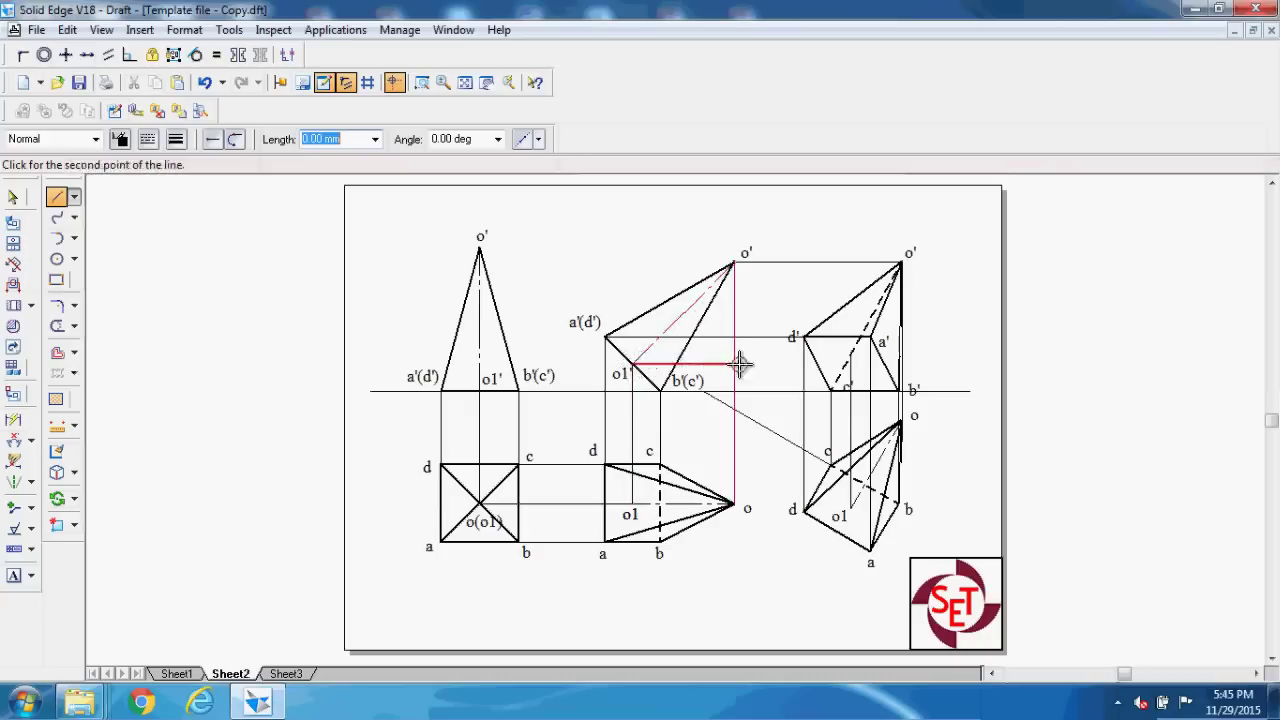
pyautogui.click(849, 365)
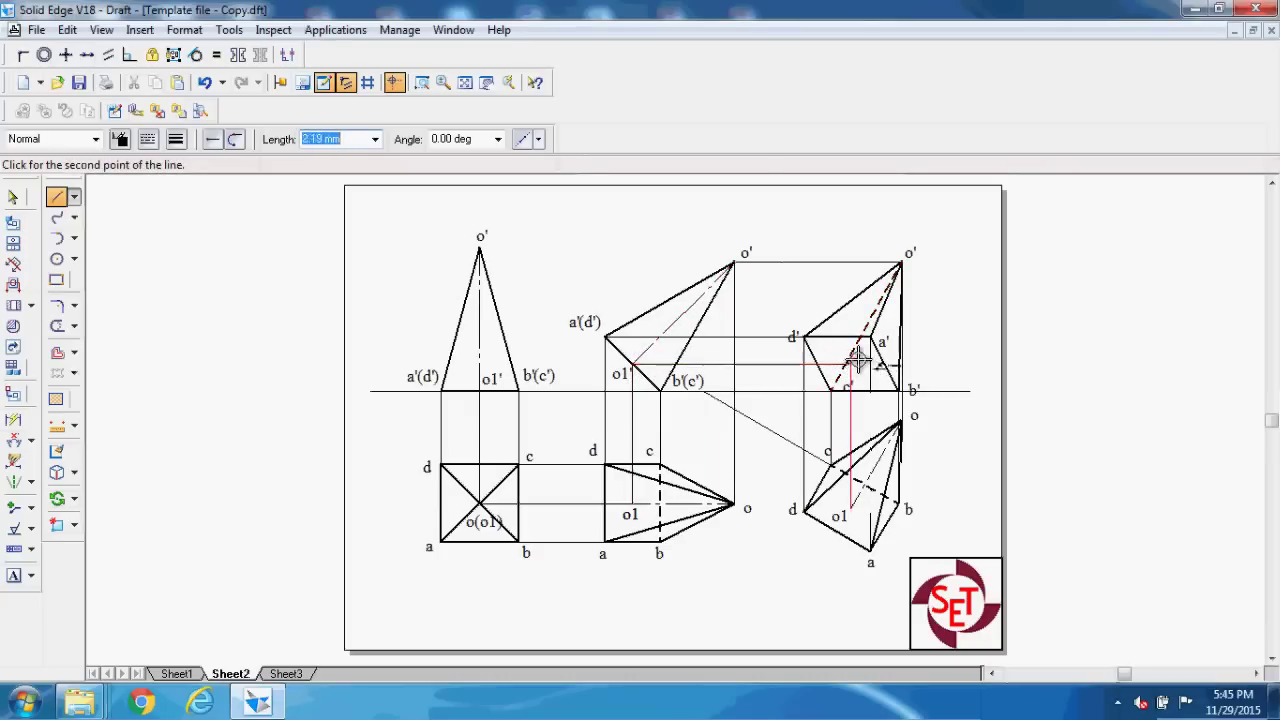
pyautogui.rightClick(850, 362)
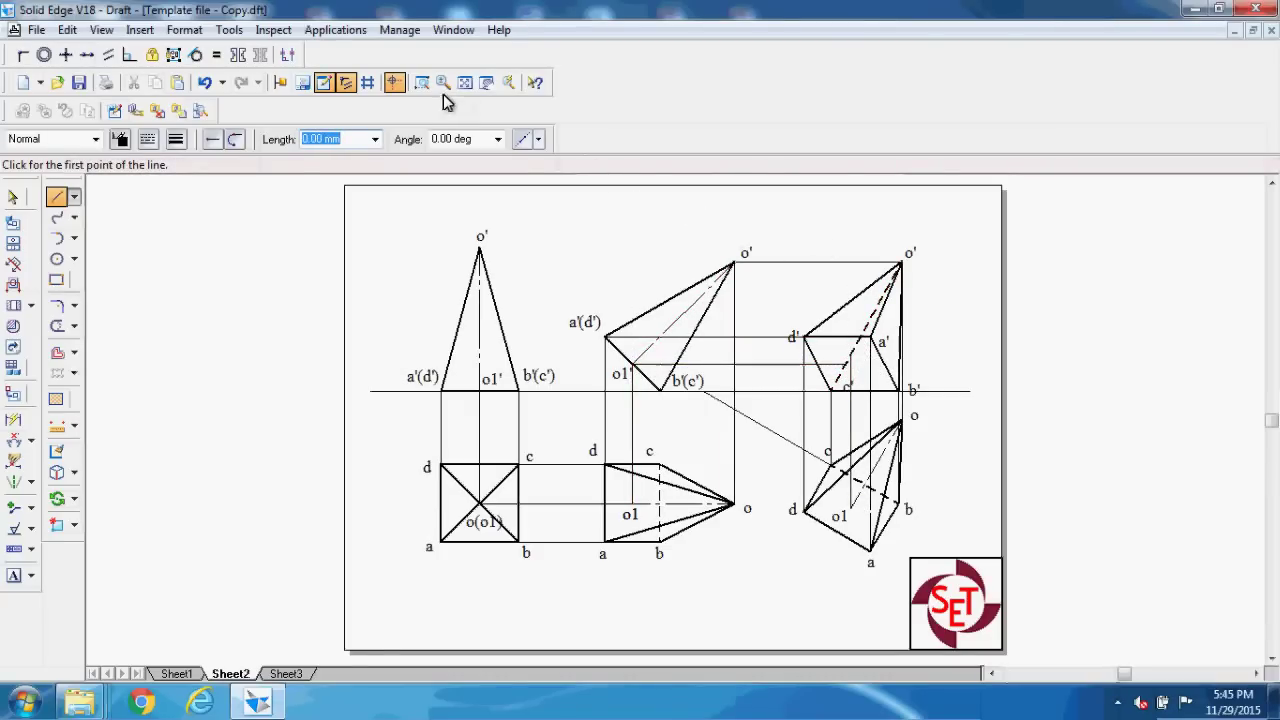
# - Extend the o1' projector to the right-hand front view and trim its excess at o1's projector
pyautogui.press('Escape')
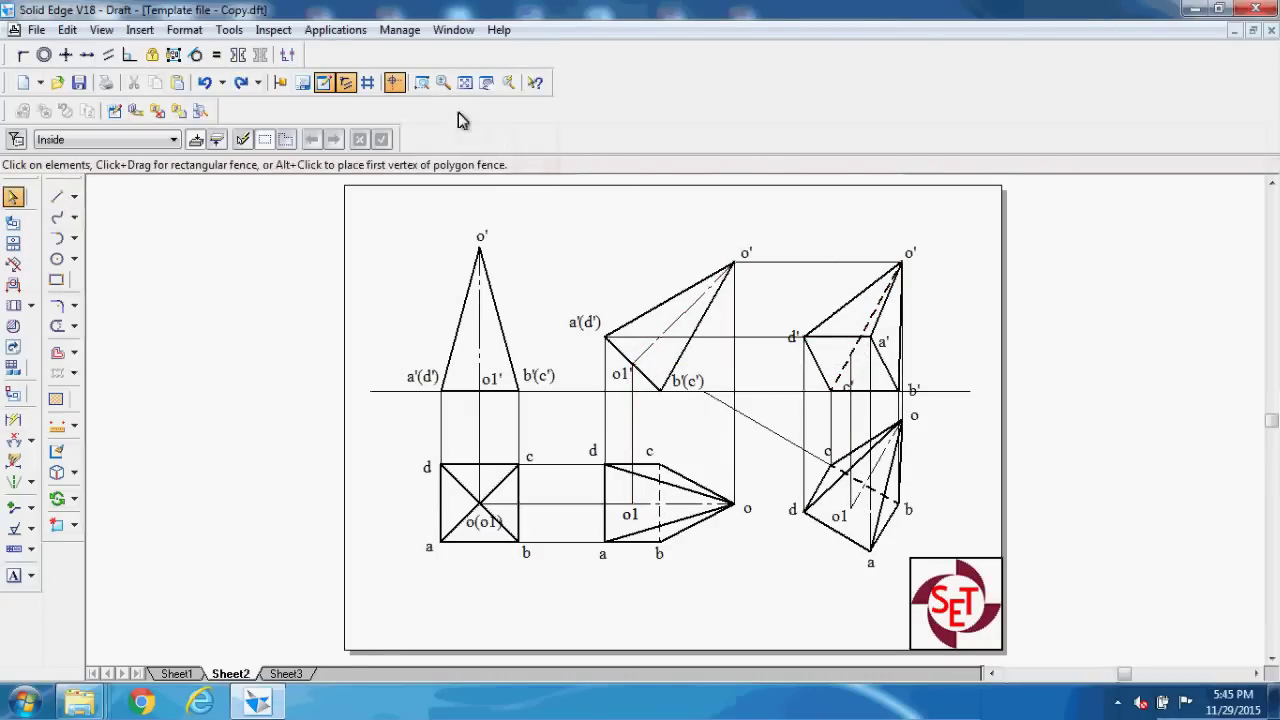
pyautogui.click(427, 85)
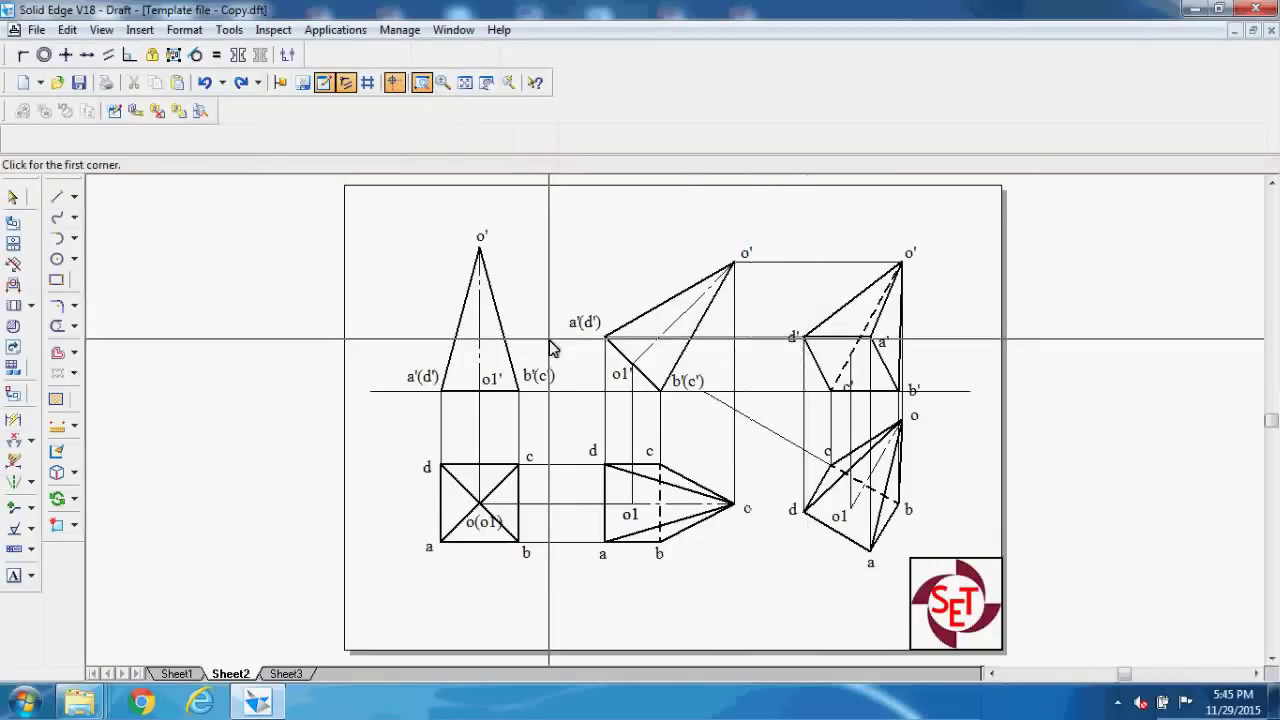
pyautogui.moveTo(548, 392); pyautogui.dragTo(958, 526)
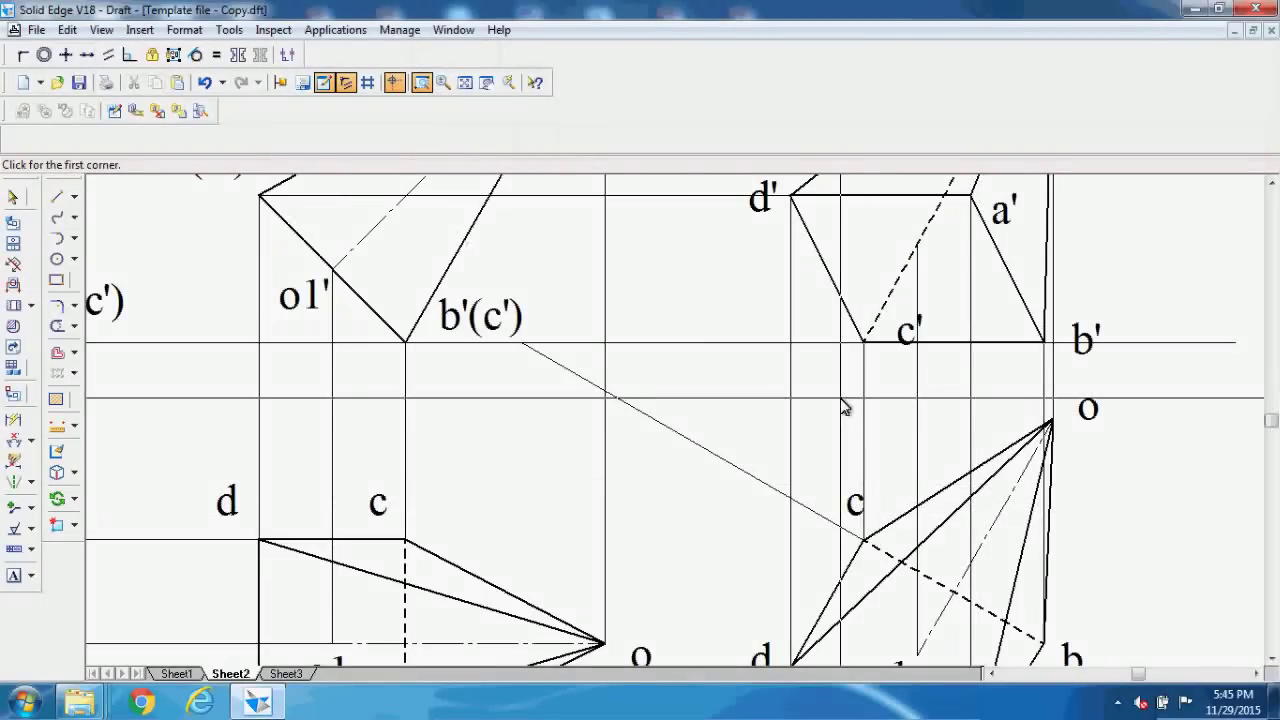
pyautogui.click(55, 199)
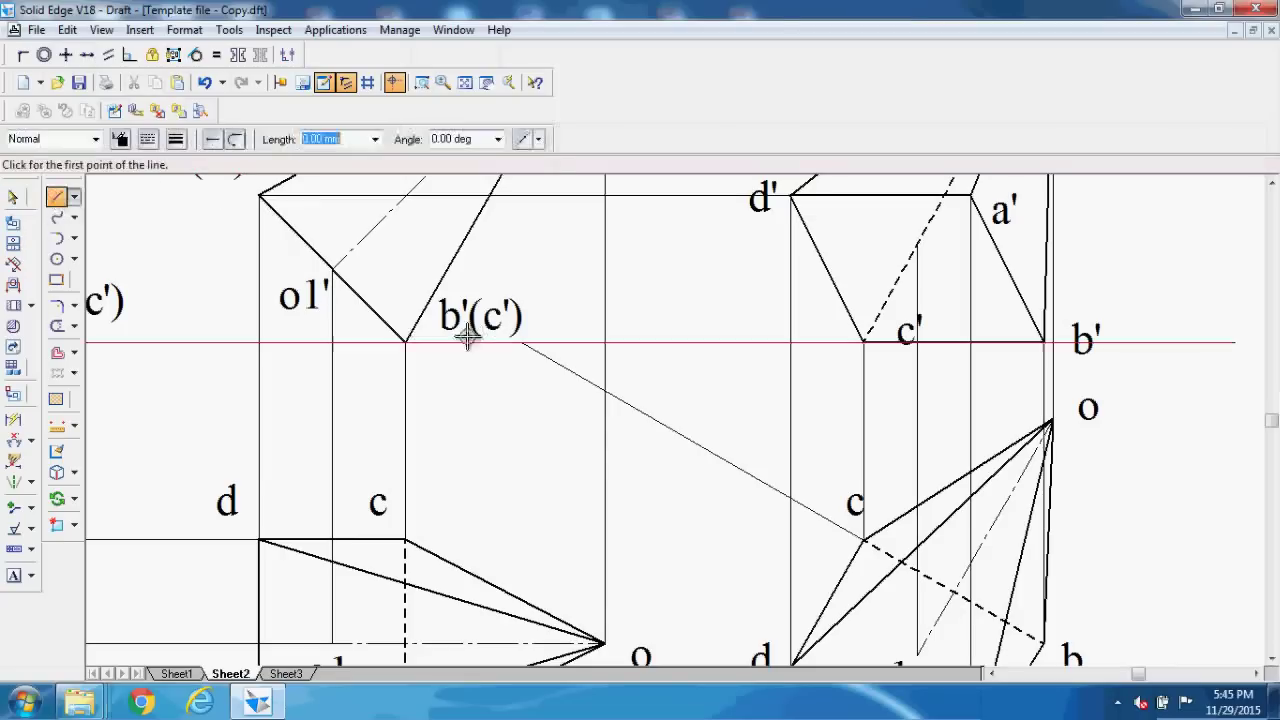
pyautogui.click(333, 268)
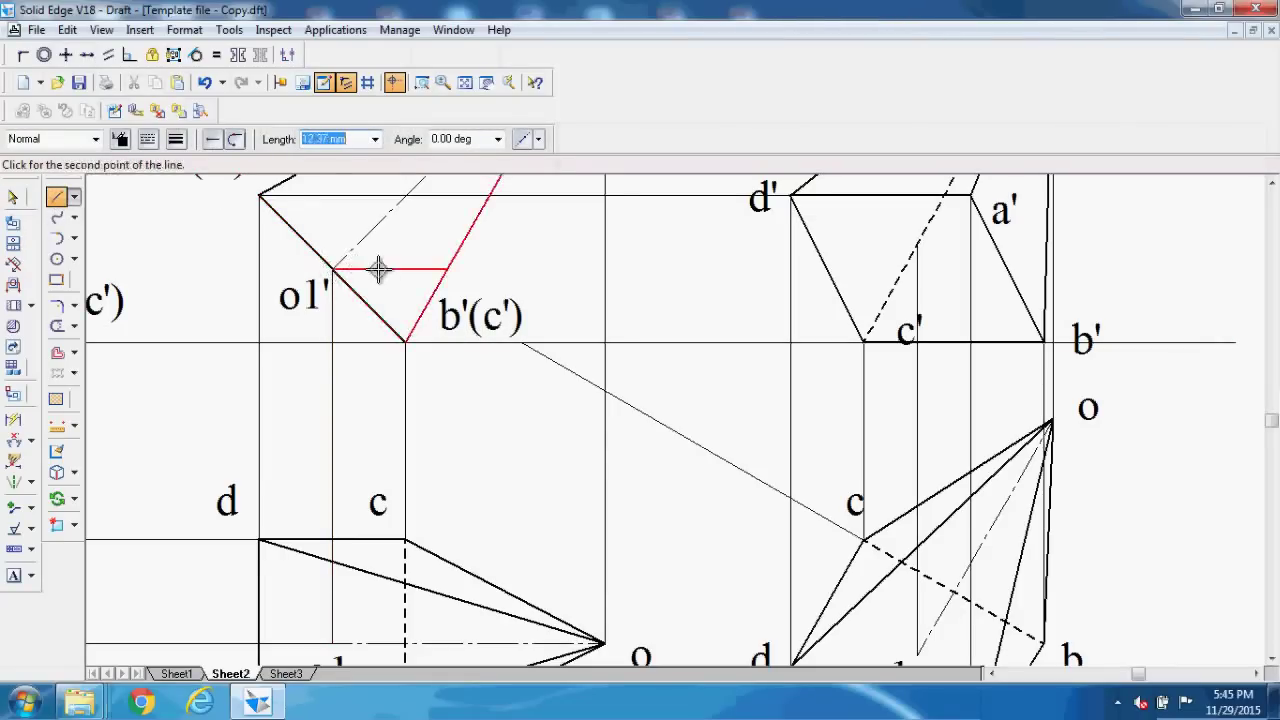
pyautogui.click(920, 270)
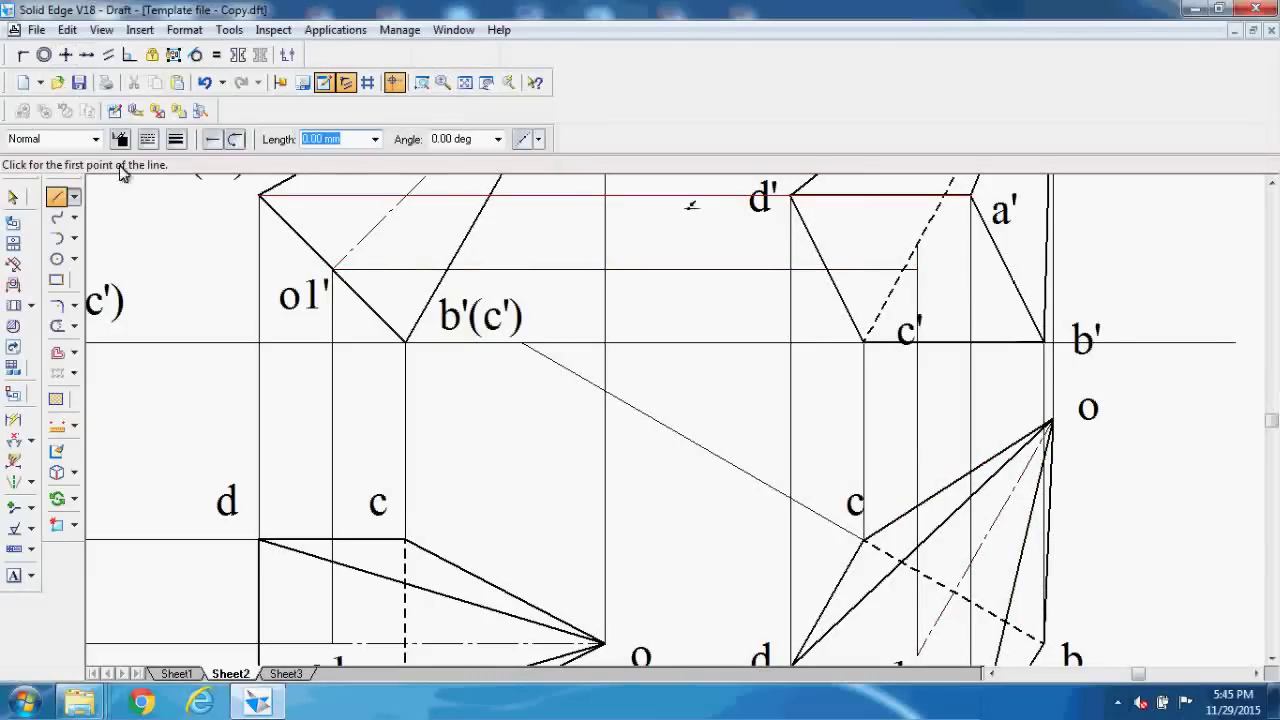
pyautogui.click(57, 326)
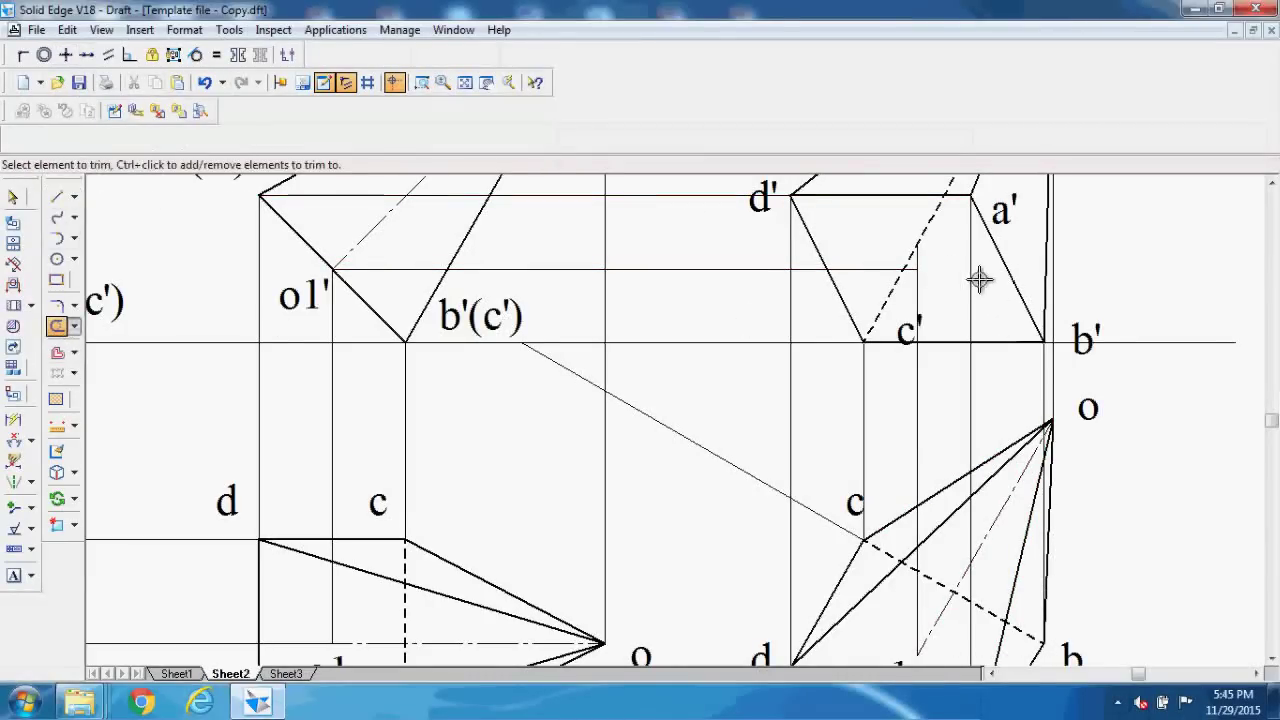
pyautogui.moveTo(937, 265); pyautogui.dragTo(920, 257)
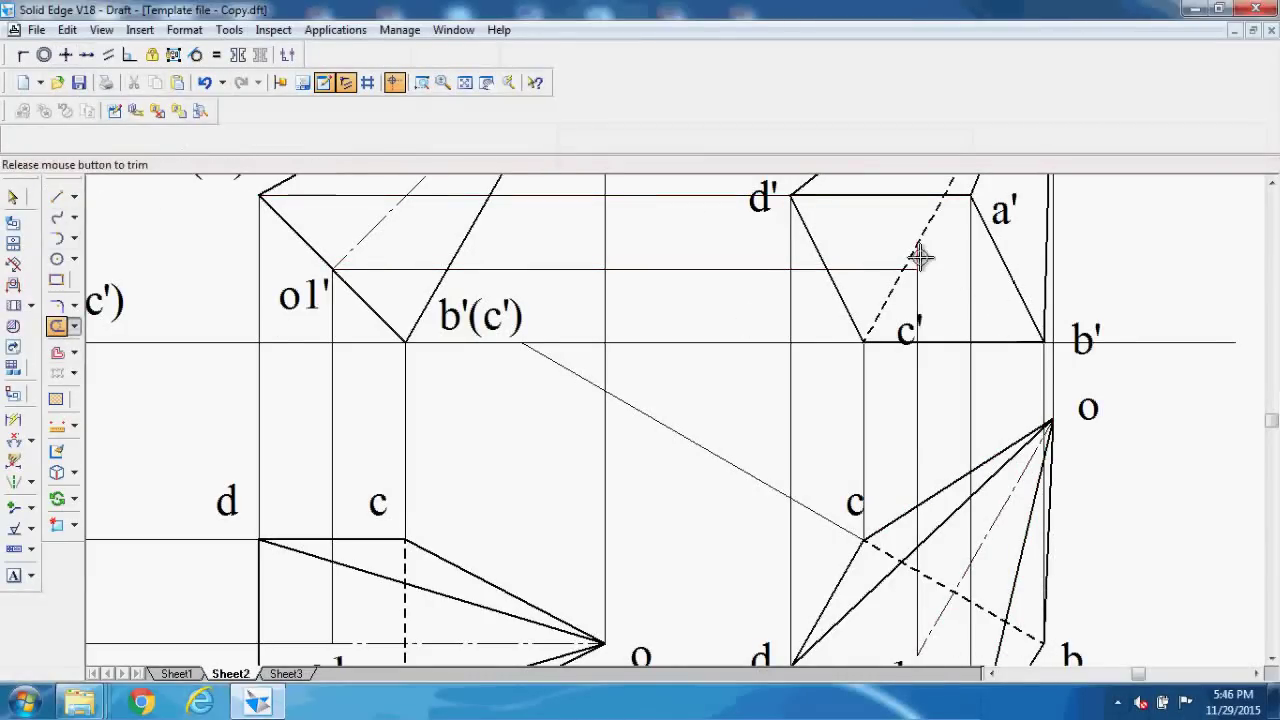
pyautogui.click(465, 82)
pyautogui.click(57, 197)
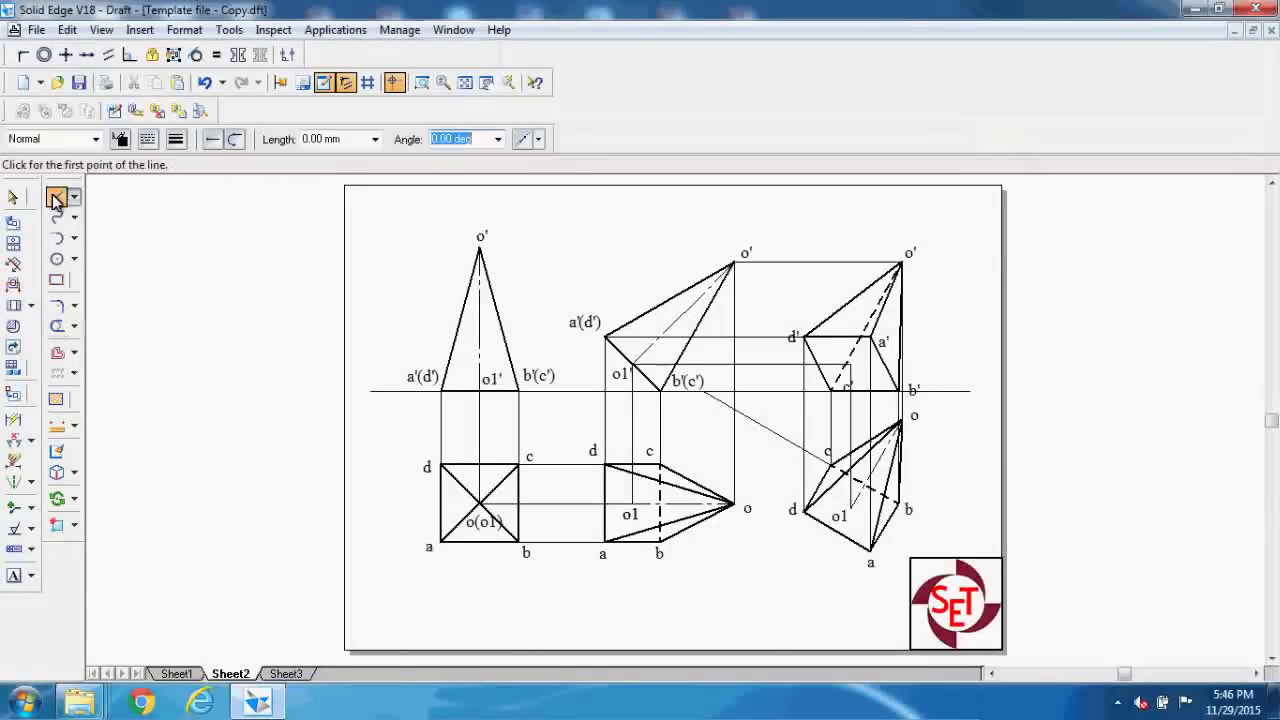
# - Draw the dashed hidden edge from c' up to the apex
pyautogui.click(848, 366)
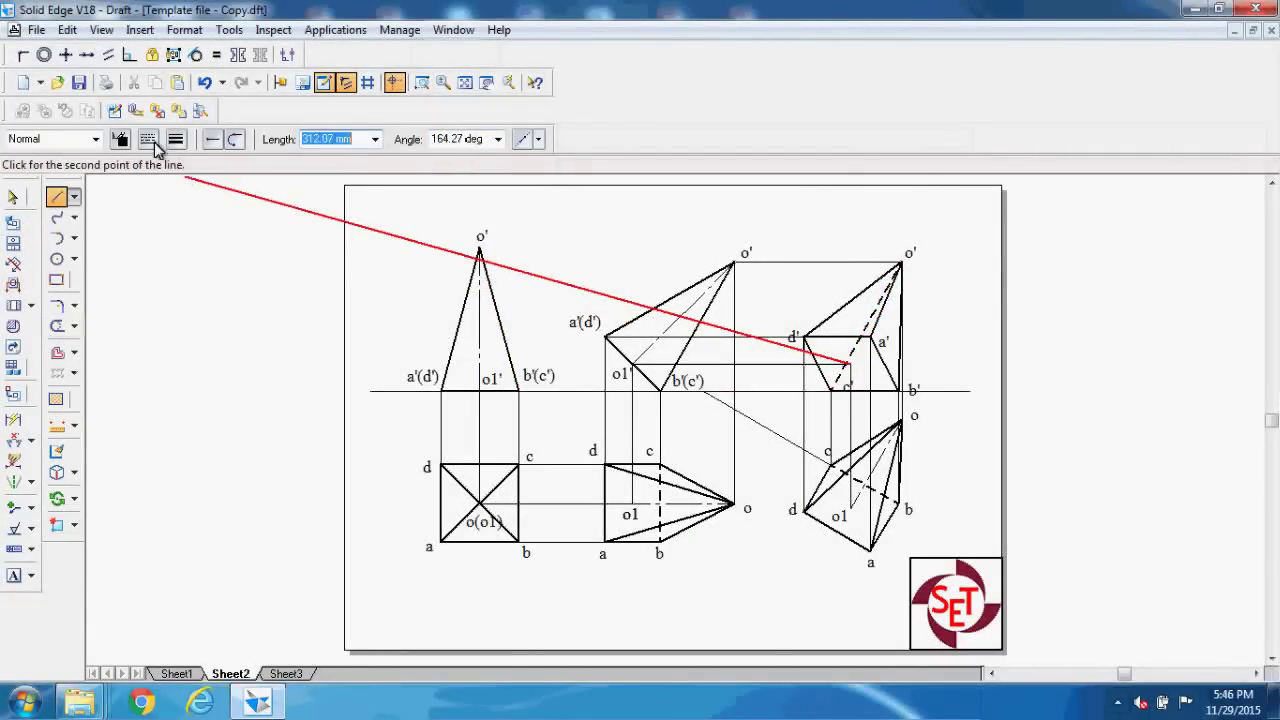
pyautogui.click(148, 140)
pyautogui.click(174, 193)
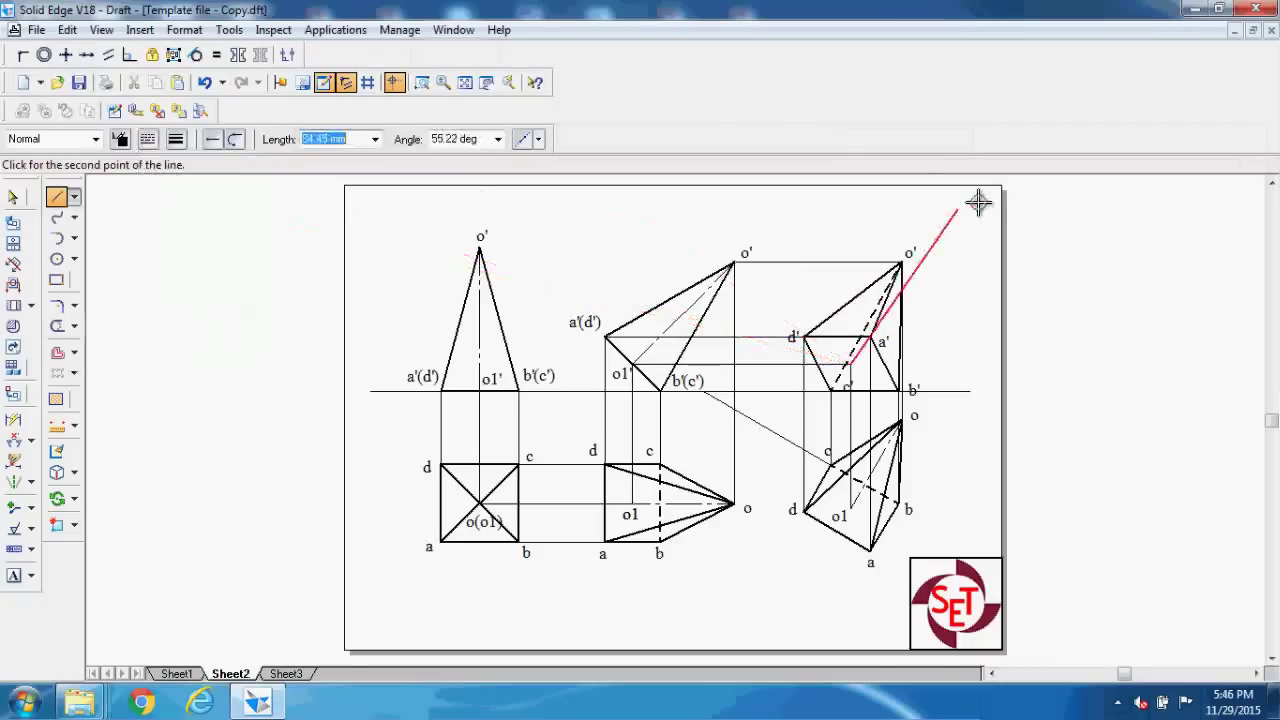
pyautogui.click(907, 263)
pyautogui.rightClick(1014, 214)
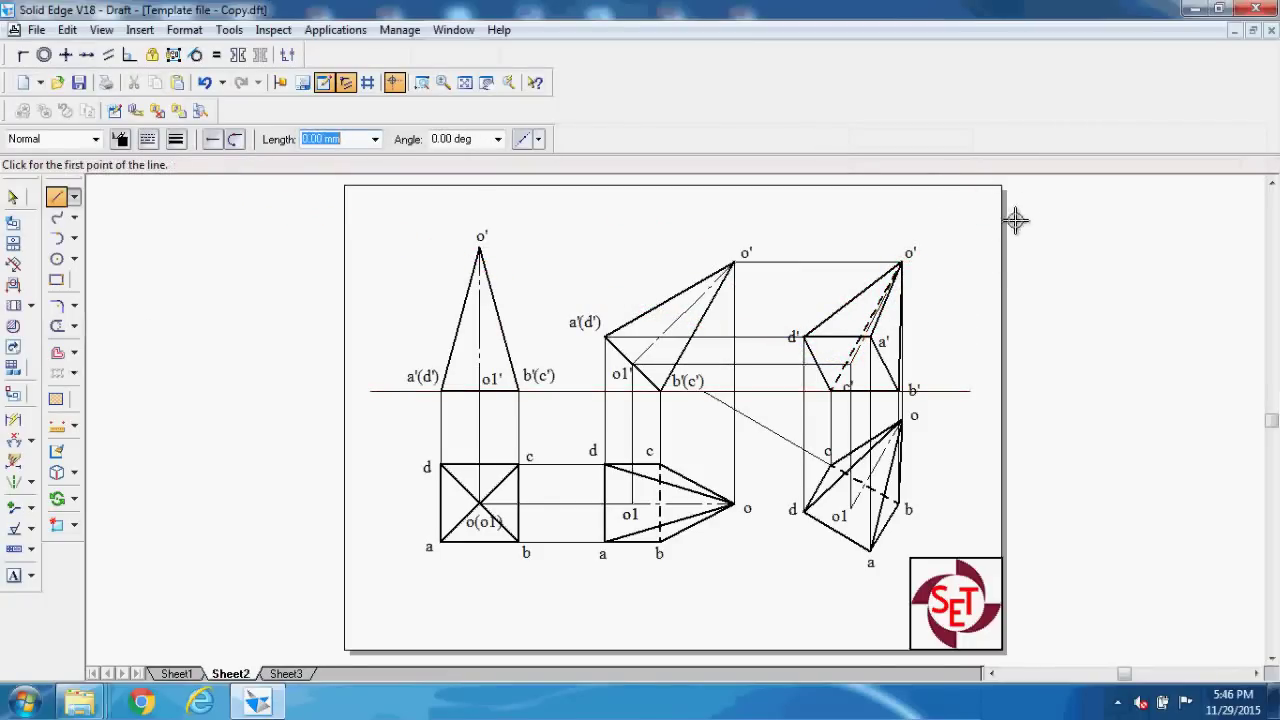
# - Zoom in so the three pyramid projections fill the window
pyautogui.click(424, 84)
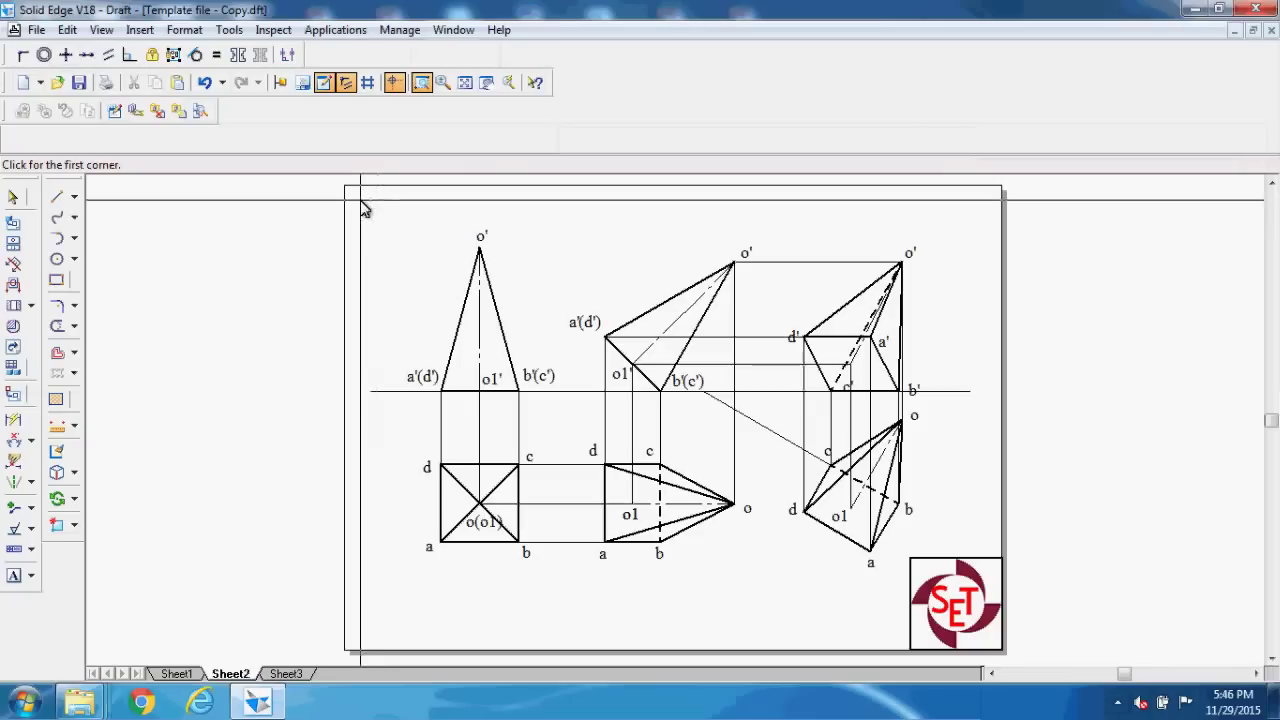
pyautogui.moveTo(354, 206)
pyautogui.mouseDown()
pyautogui.moveTo(700, 512)
pyautogui.moveTo(998, 652)
pyautogui.mouseUp()
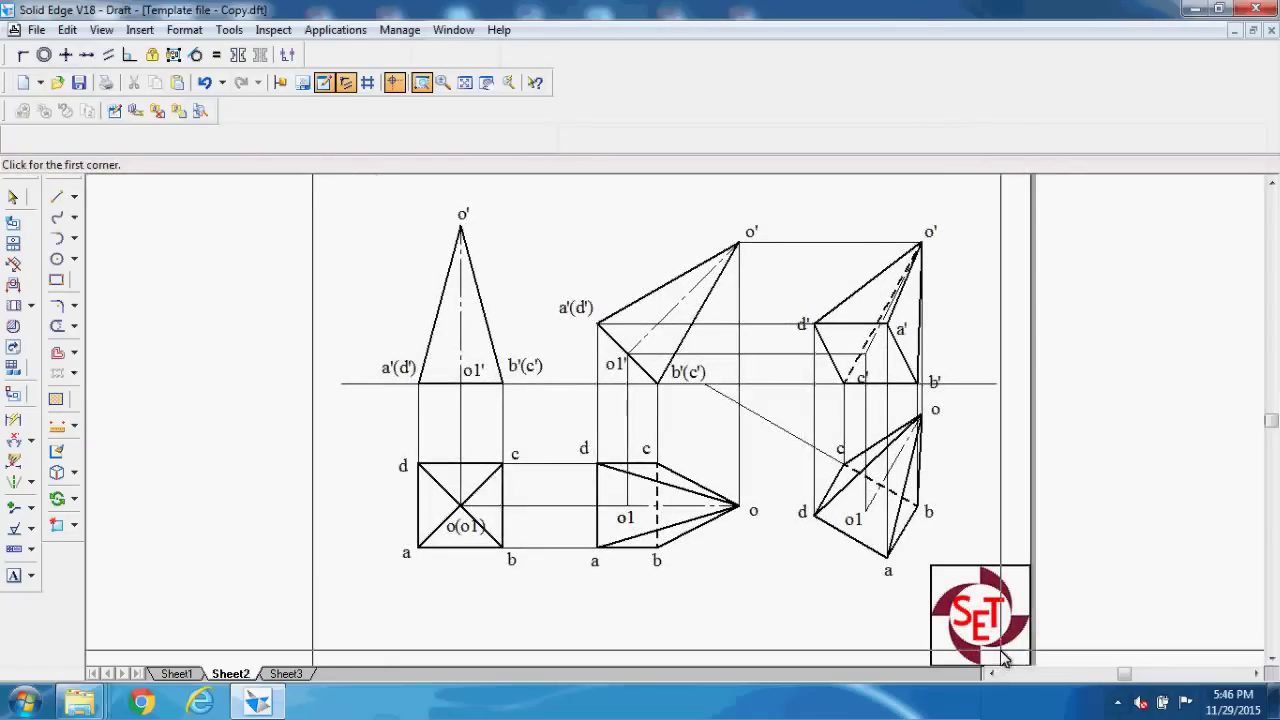
pyautogui.rightClick(1106, 612)
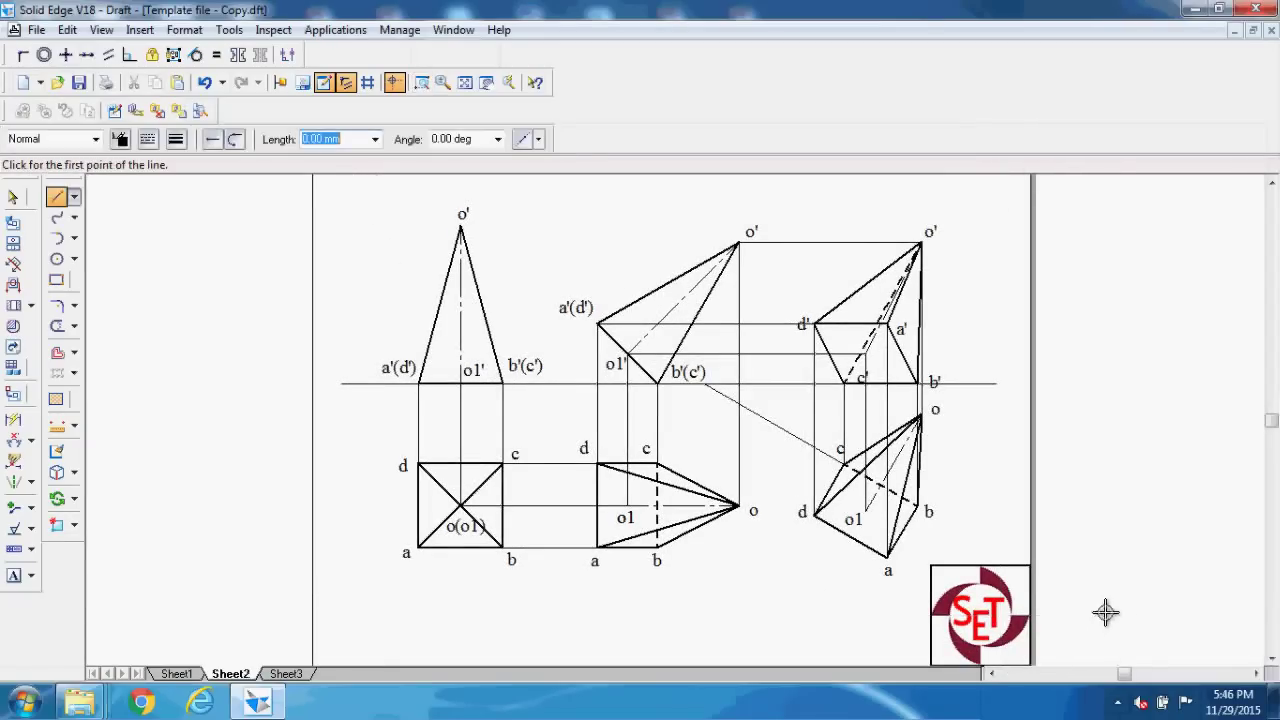
# - Place the X label at the reference line's left end and Y at its right end
pyautogui.click(14, 575)
pyautogui.click(326, 380)
pyautogui.write('X')
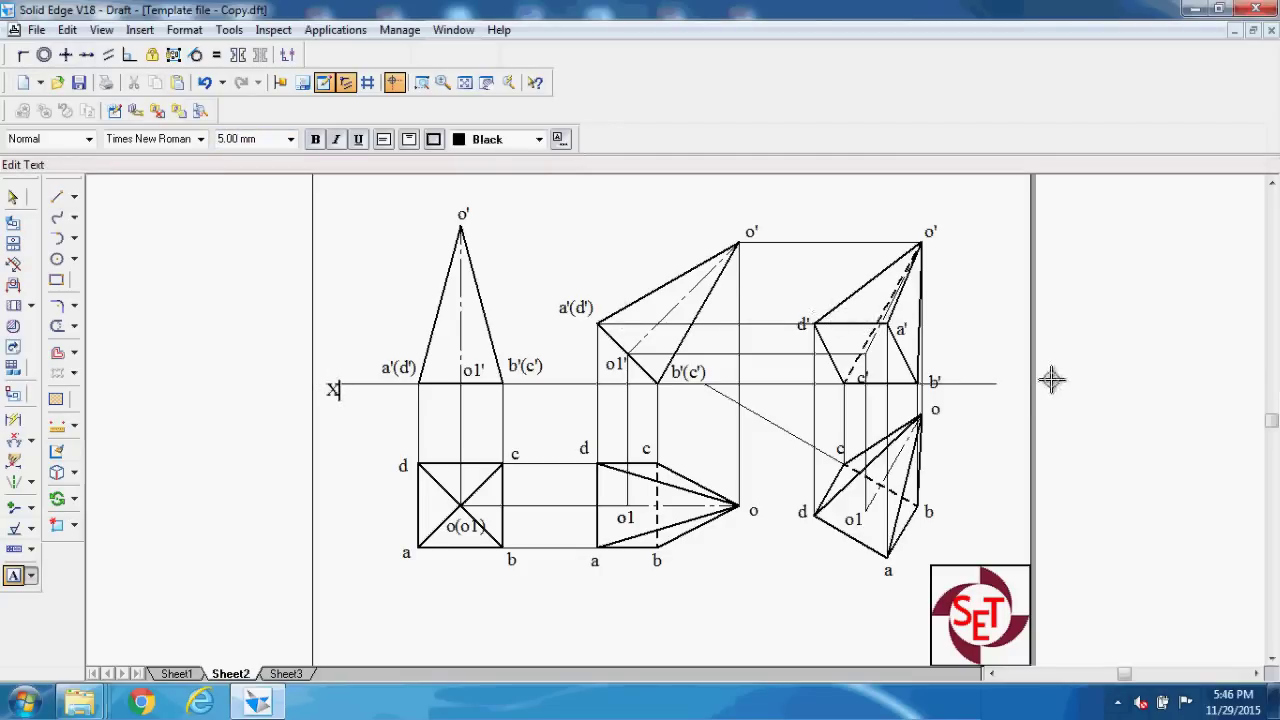
pyautogui.click(1000, 380)
pyautogui.click(1003, 378)
pyautogui.write('Y')
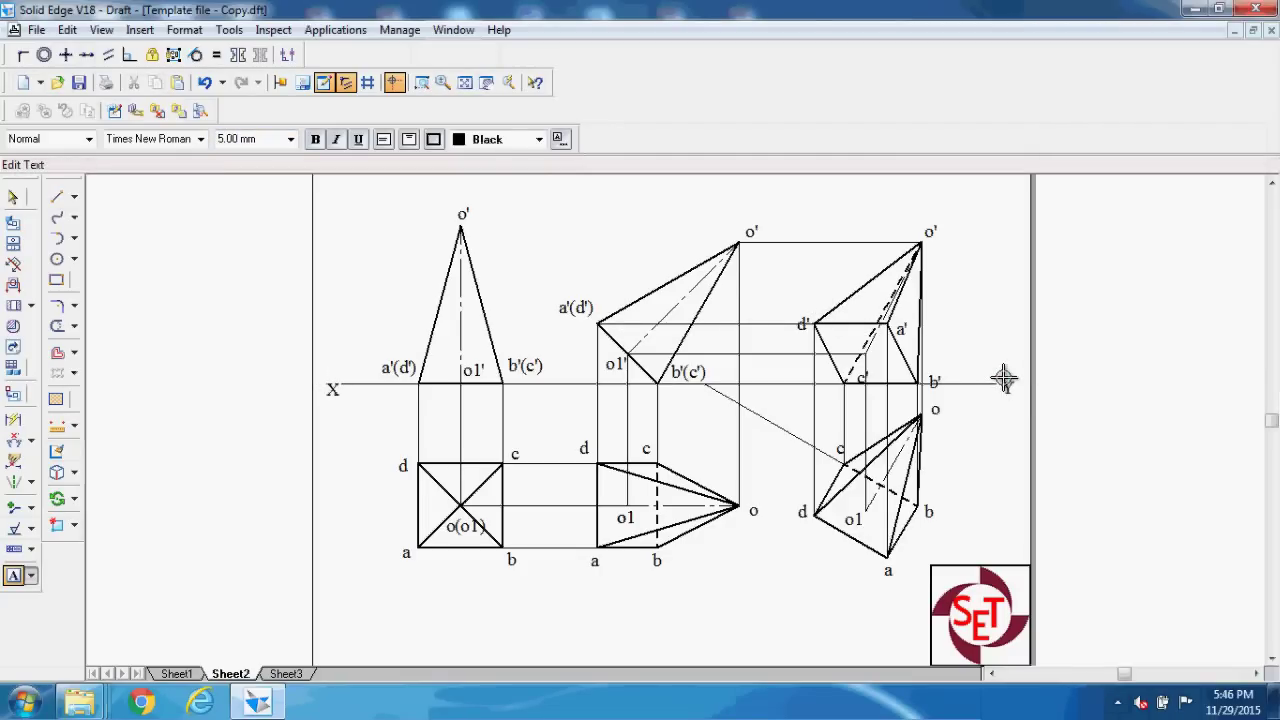
pyautogui.click(12, 197)
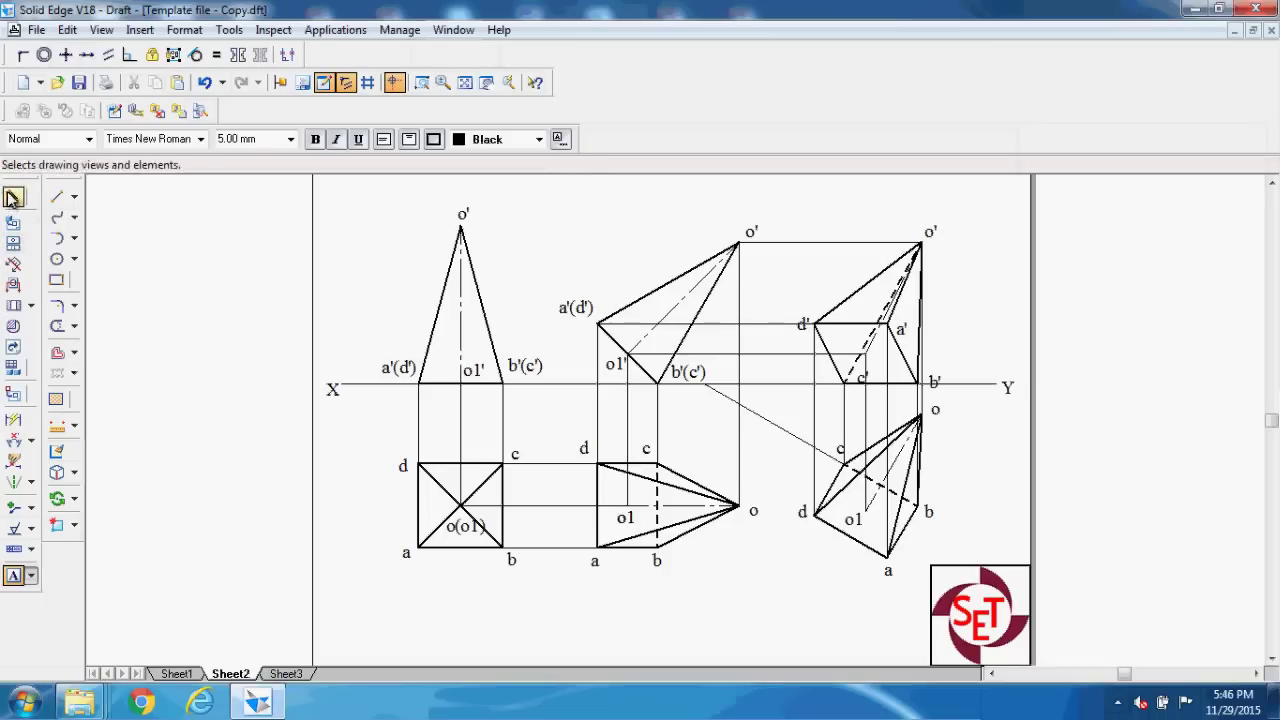
pyautogui.click(318, 378)
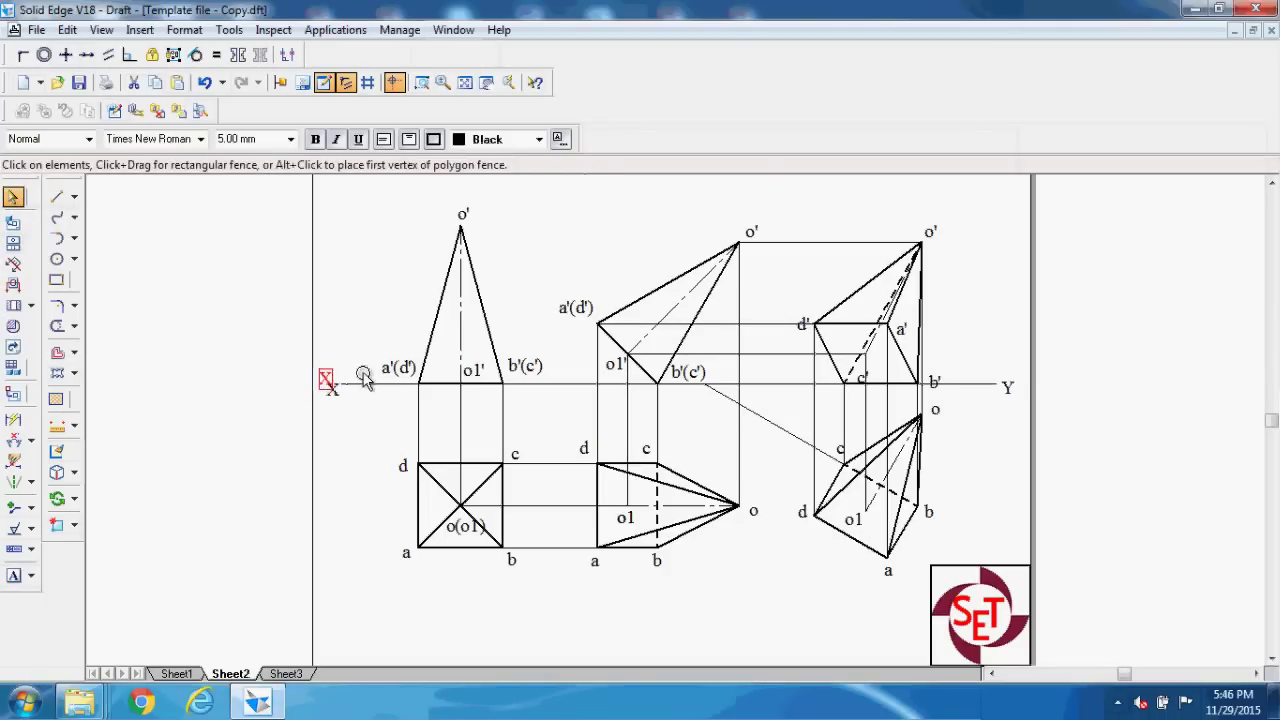
pyautogui.click(1008, 381)
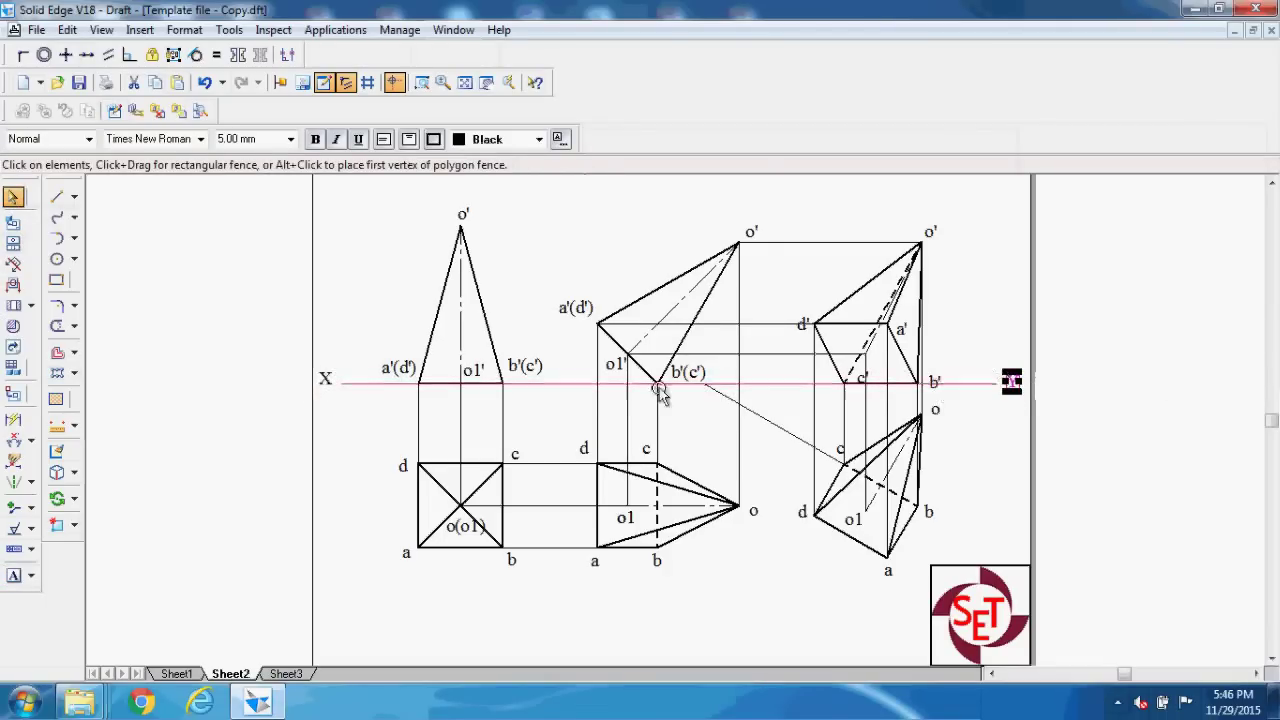
# - Add the VP above and HP below labels beside X and adjust their positions
pyautogui.click(13, 575)
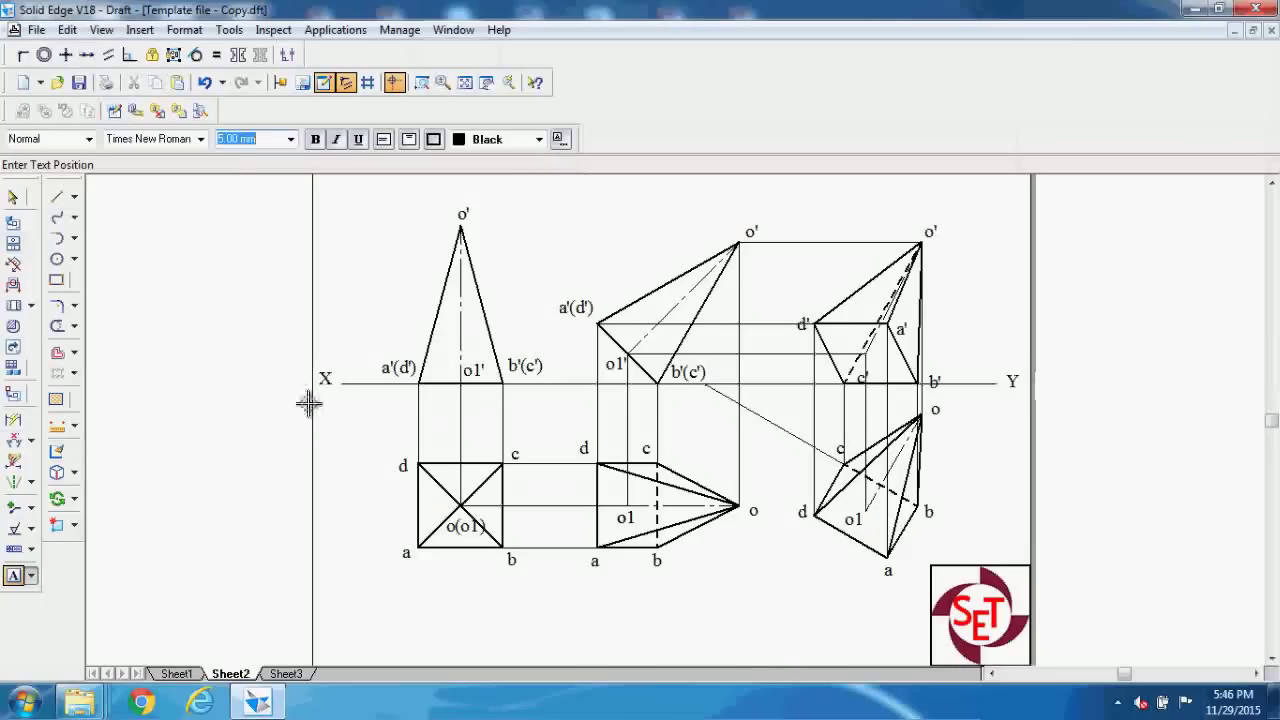
pyautogui.click(345, 366)
pyautogui.write('VP')
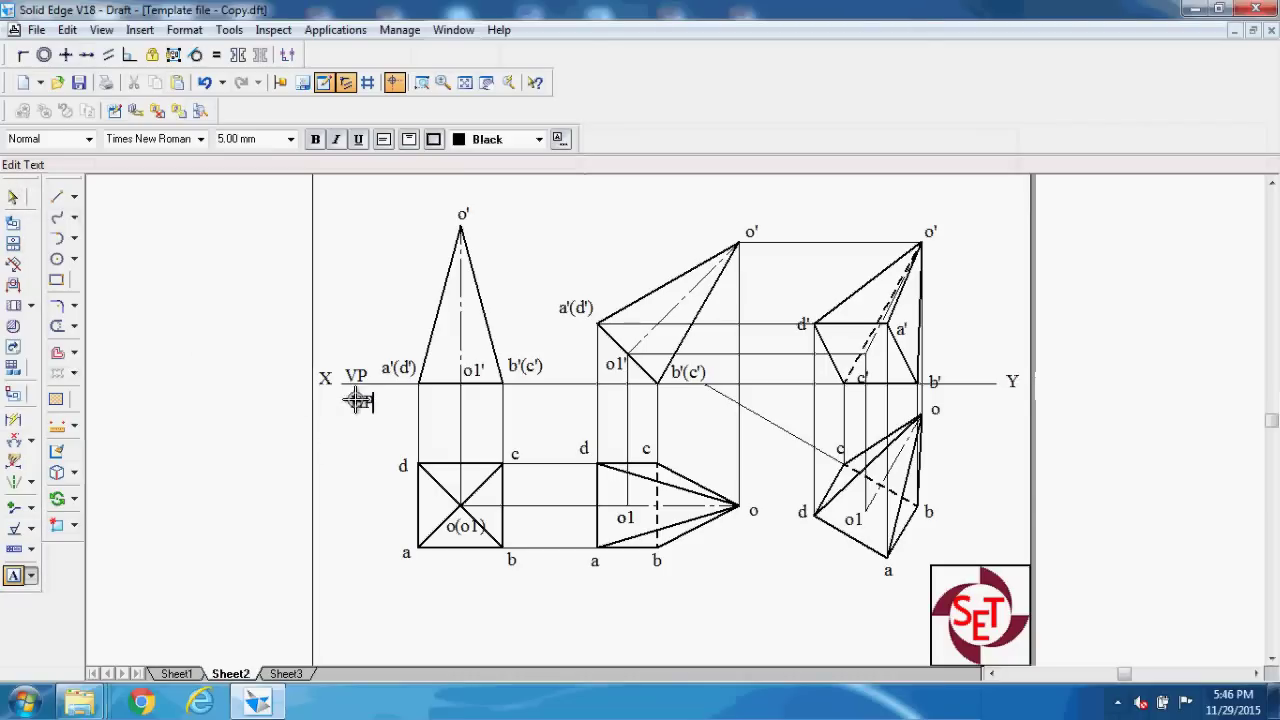
pyautogui.click(13, 197)
pyautogui.click(352, 397)
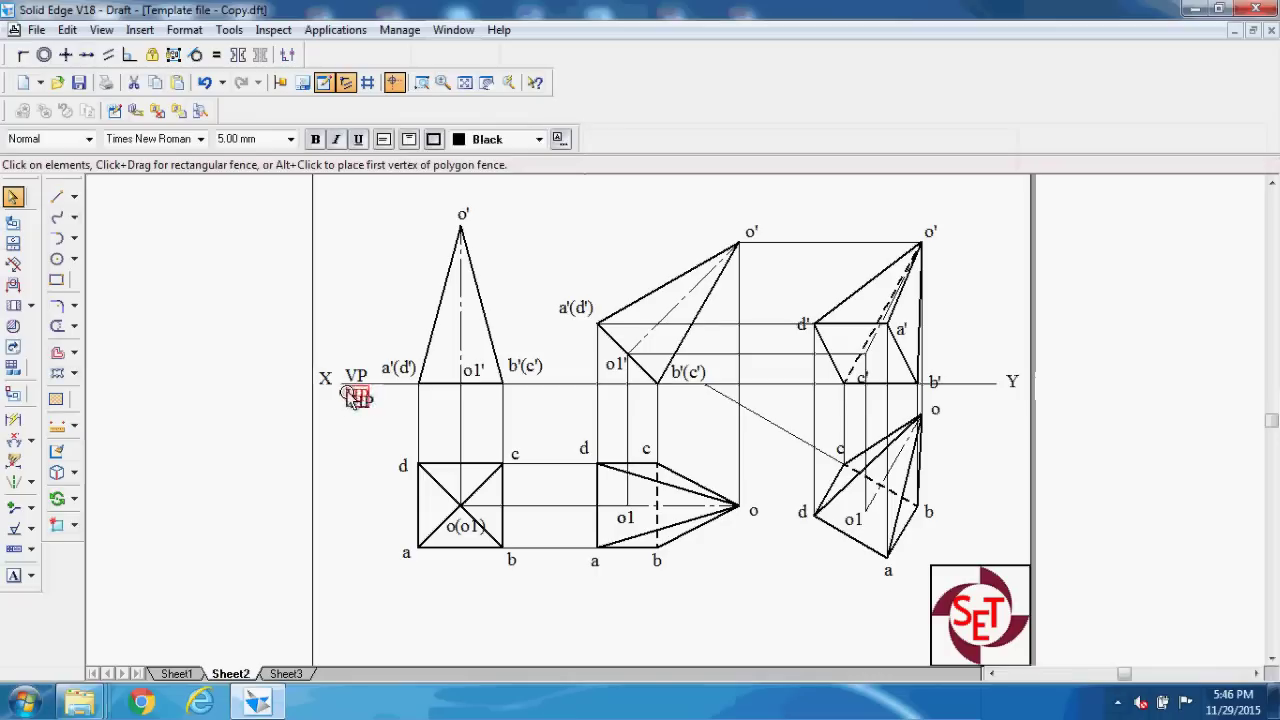
pyautogui.click(324, 406)
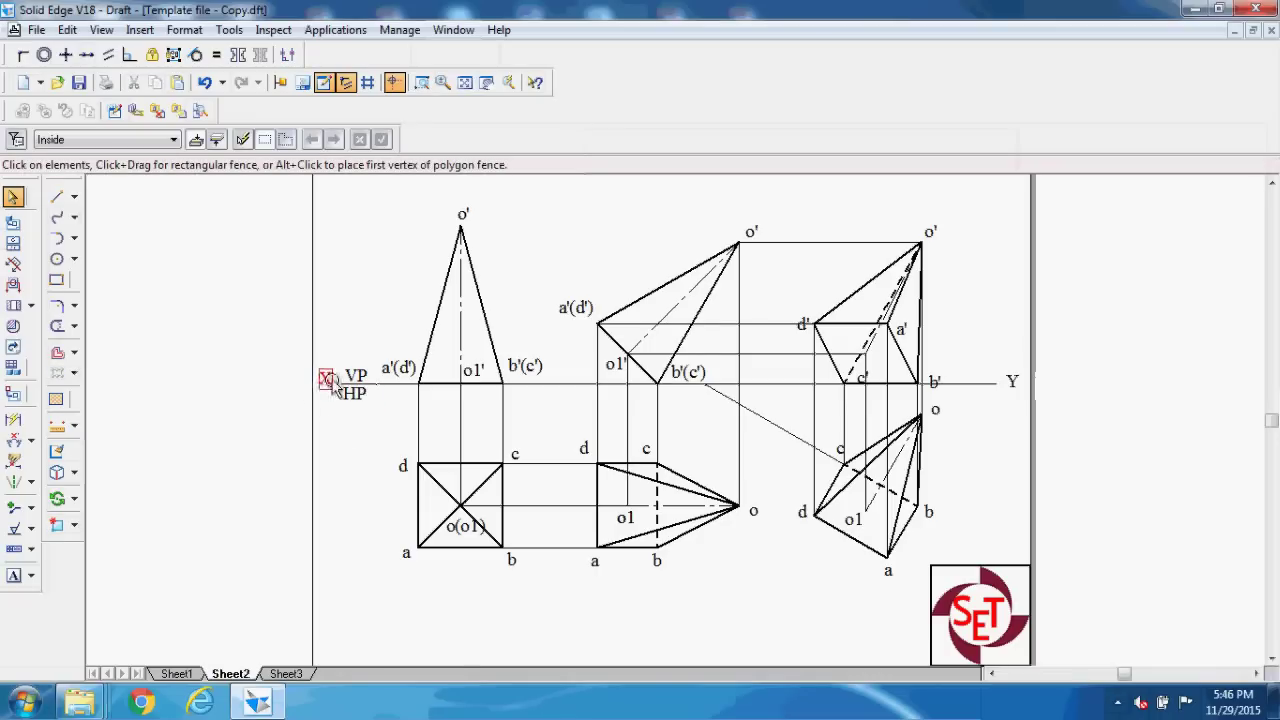
pyautogui.click(348, 373)
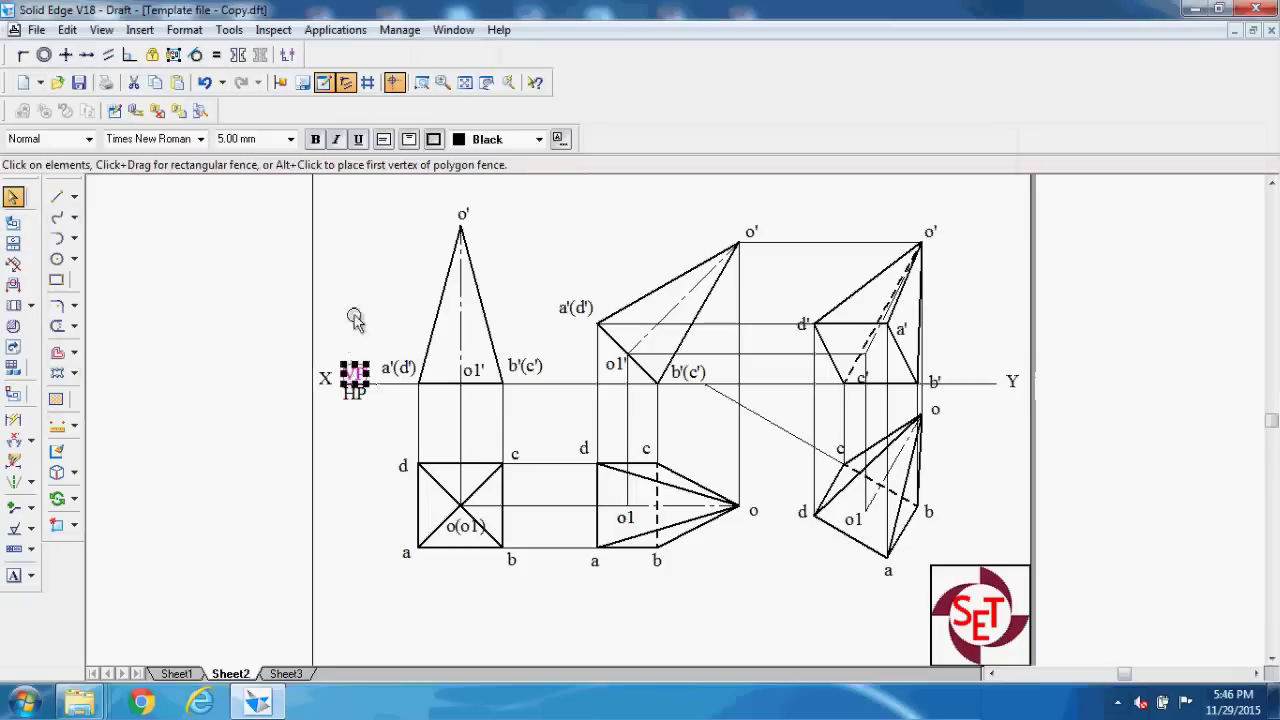
pyautogui.click(355, 318)
pyautogui.click(320, 374)
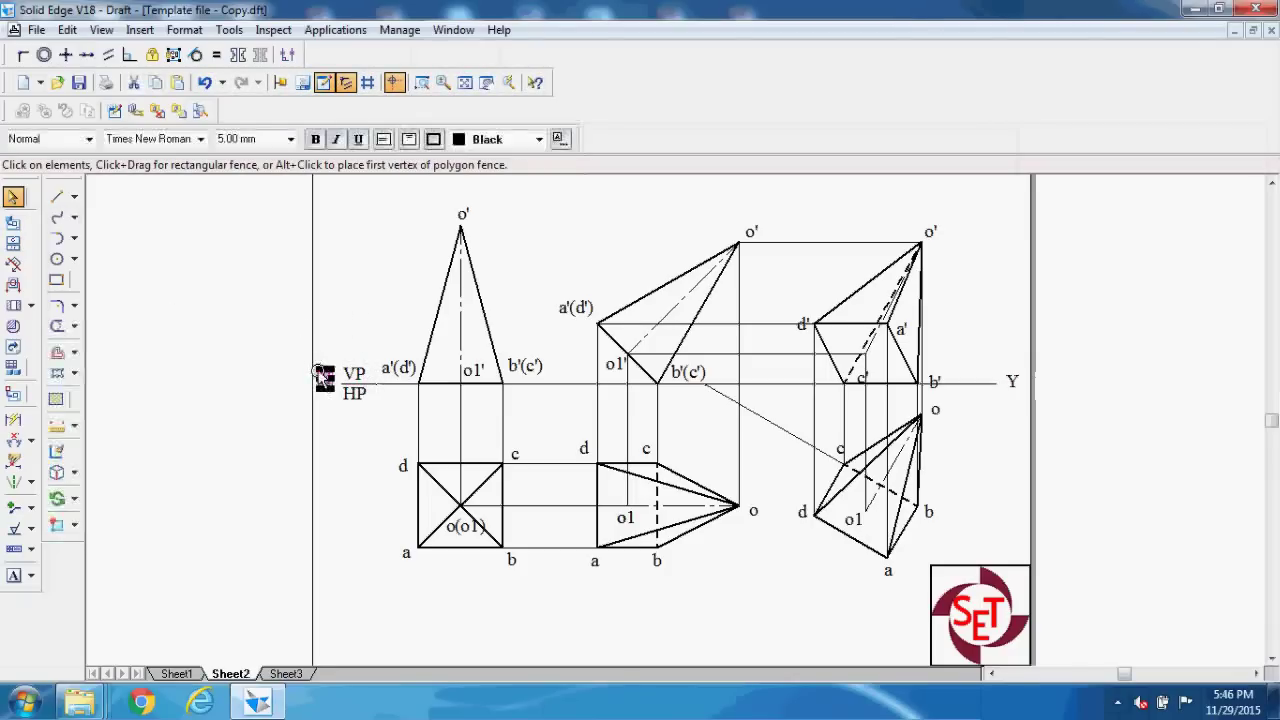
pyautogui.click(320, 445)
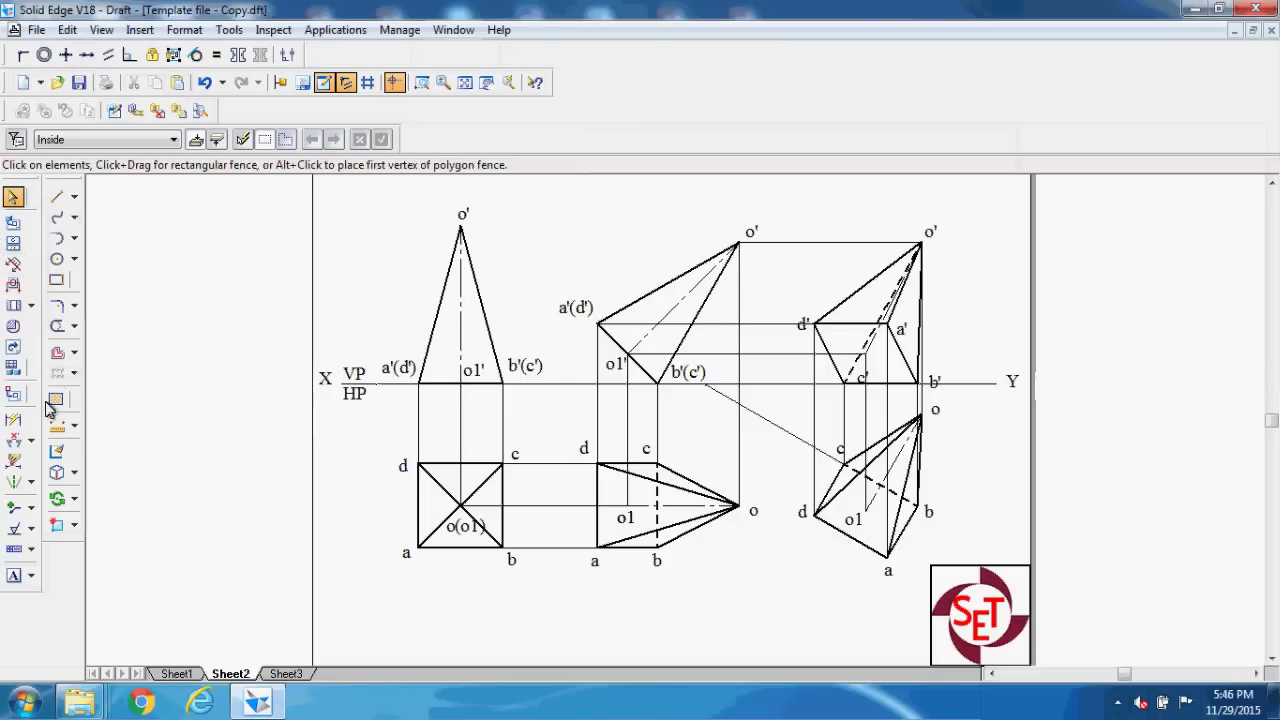
# - Dimension the first front view's centre line as 65 and the plan square's left edge as 35
pyautogui.click(13, 419)
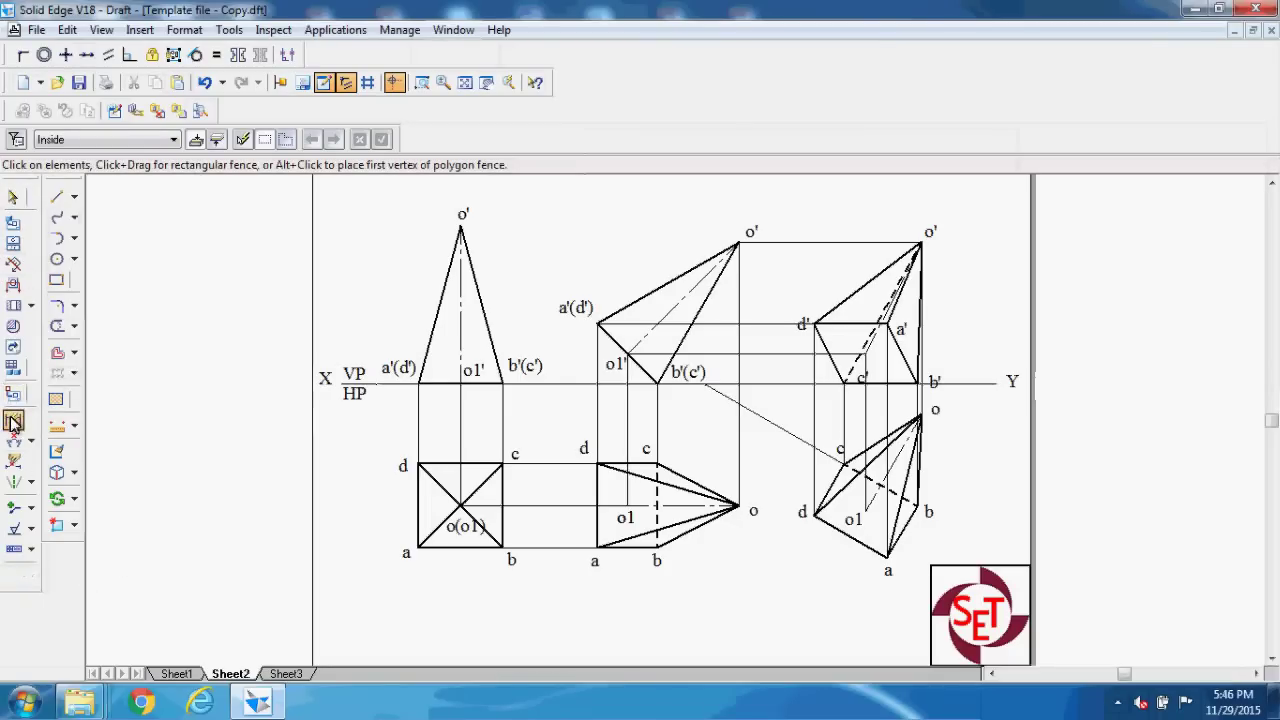
pyautogui.click(455, 318)
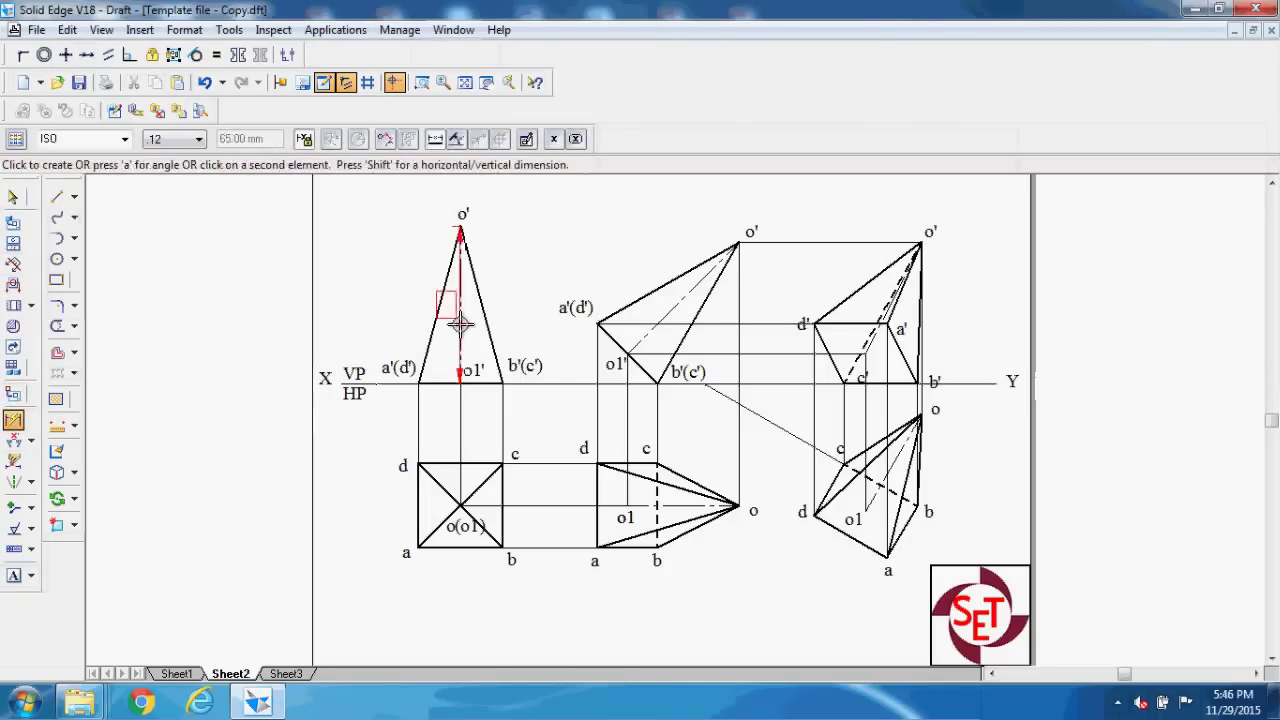
pyautogui.click(377, 312)
pyautogui.click(416, 496)
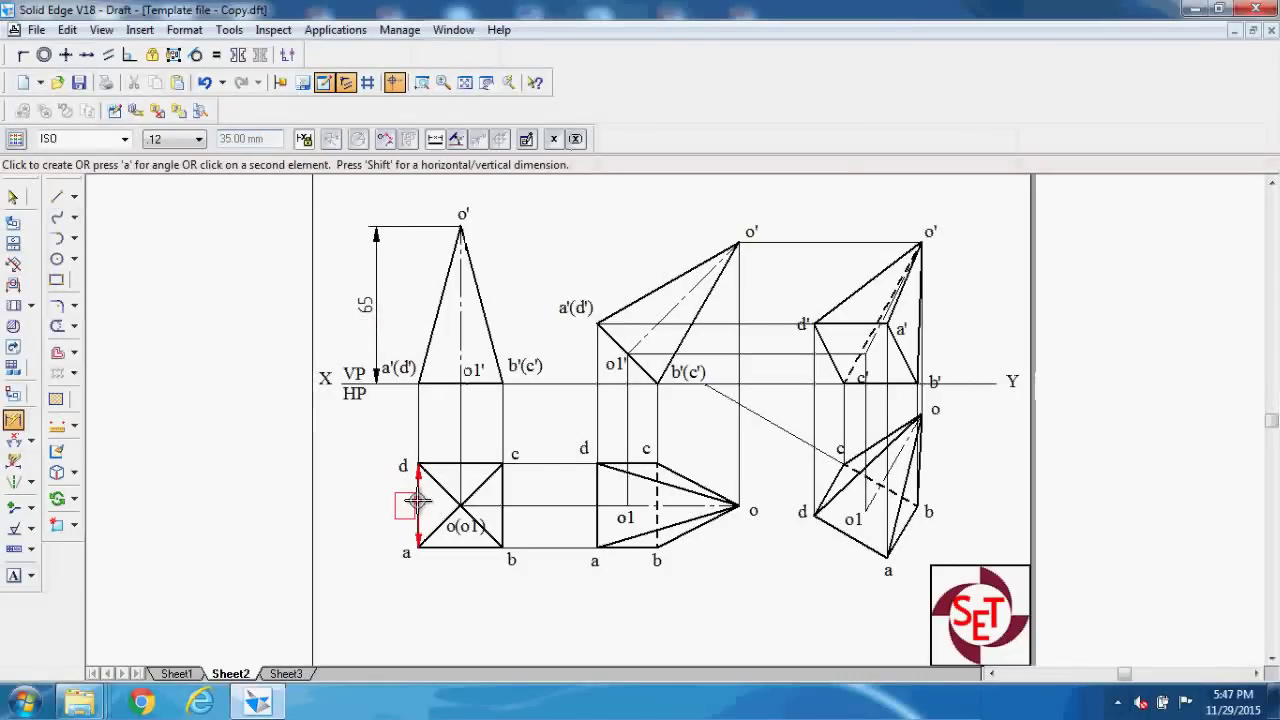
pyautogui.click(368, 502)
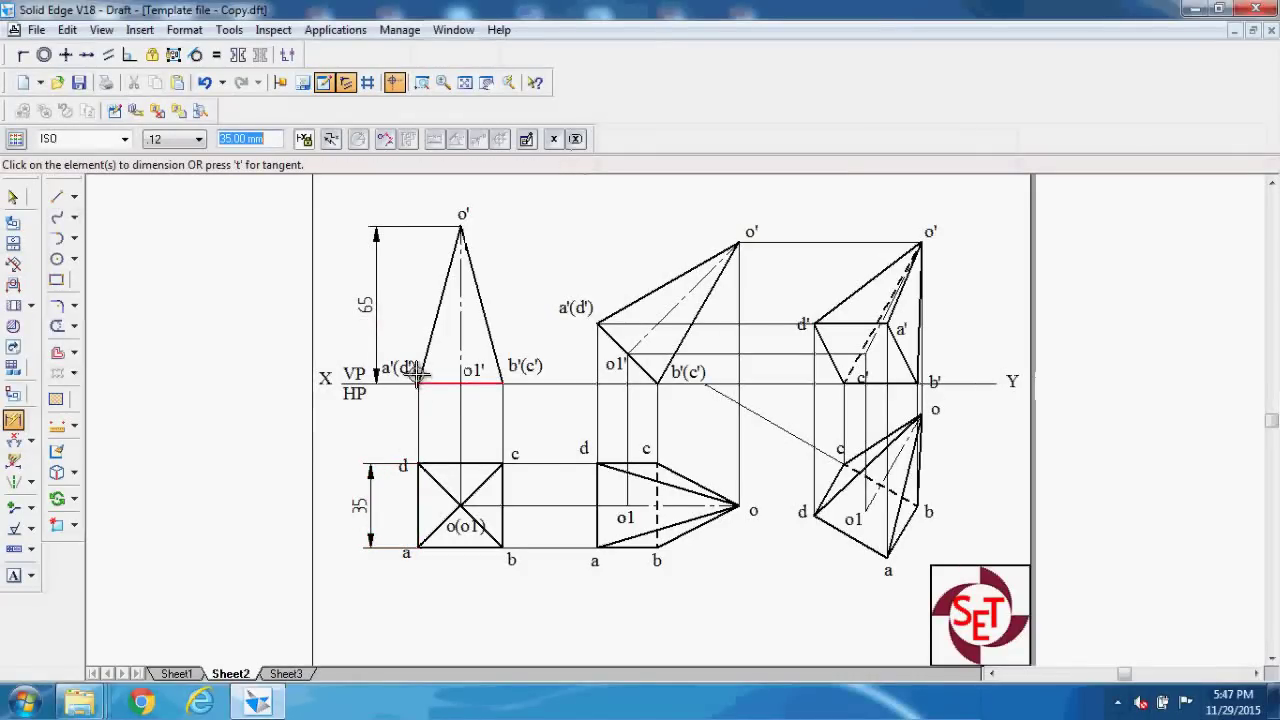
# - Add angle dimensions: 45° on the tilted front view and 30° between the slanted line and XY
pyautogui.click(13, 440)
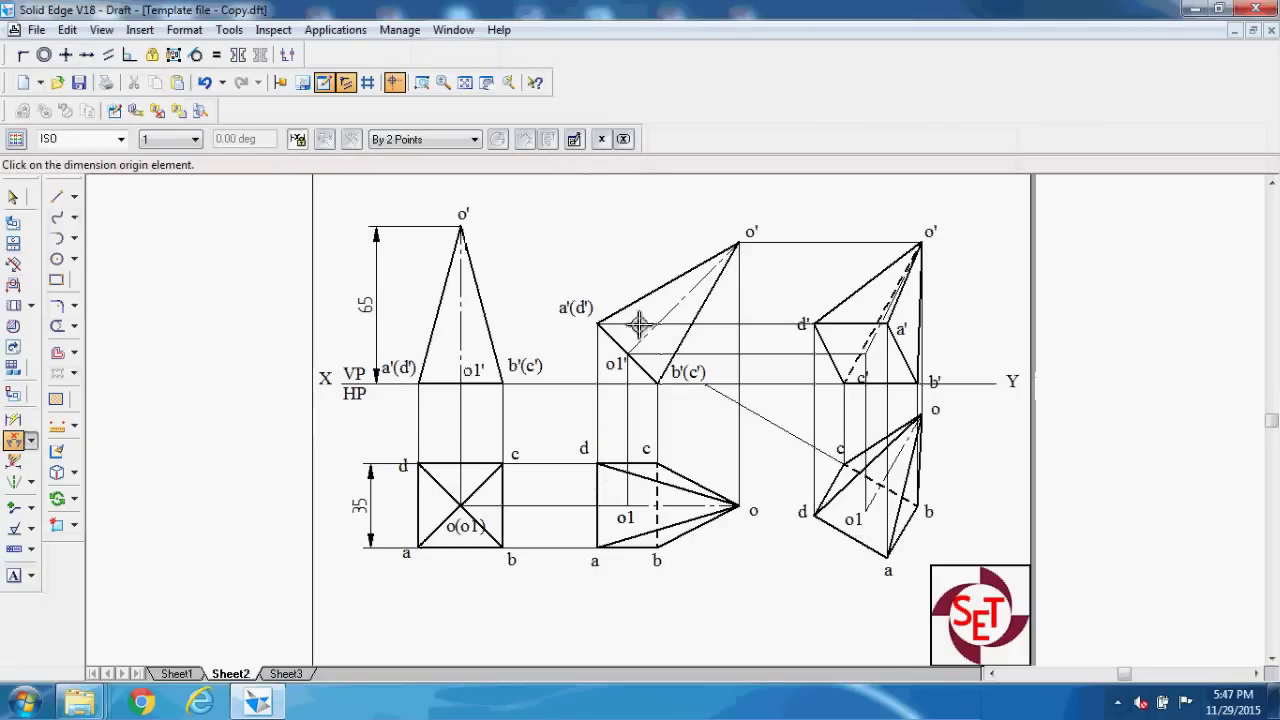
pyautogui.click(673, 308)
pyautogui.click(846, 380)
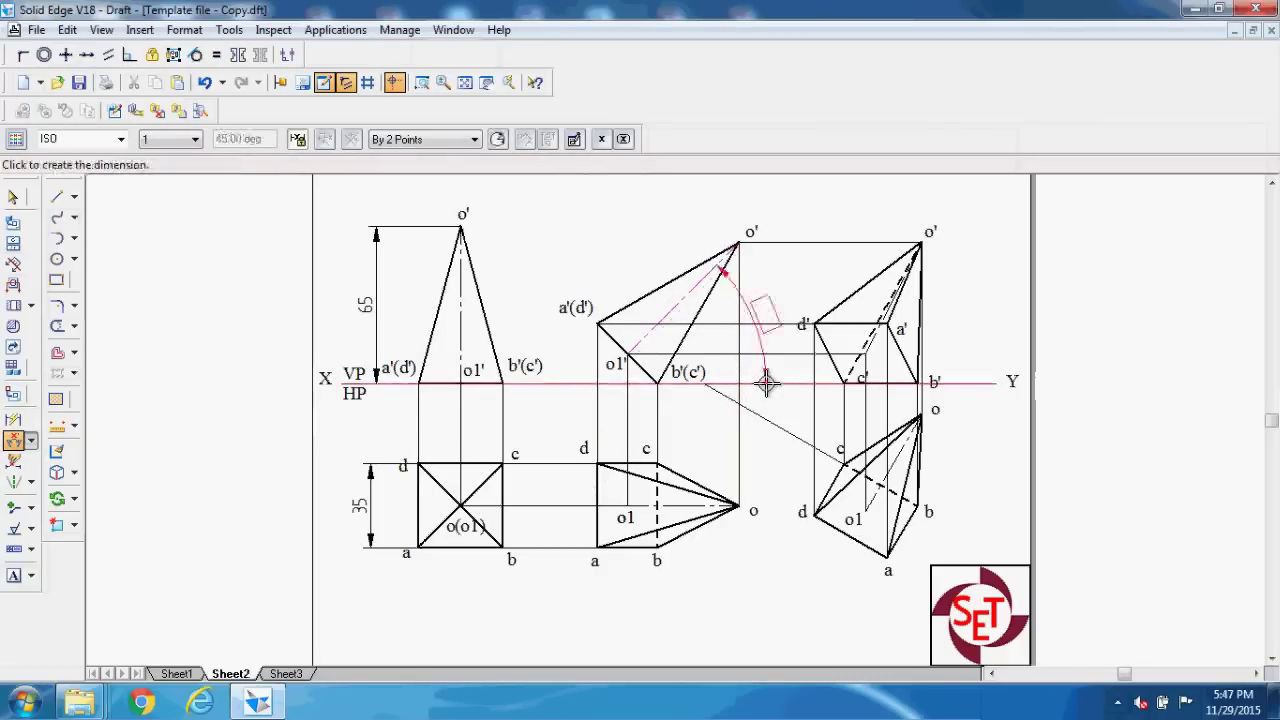
pyautogui.click(651, 374)
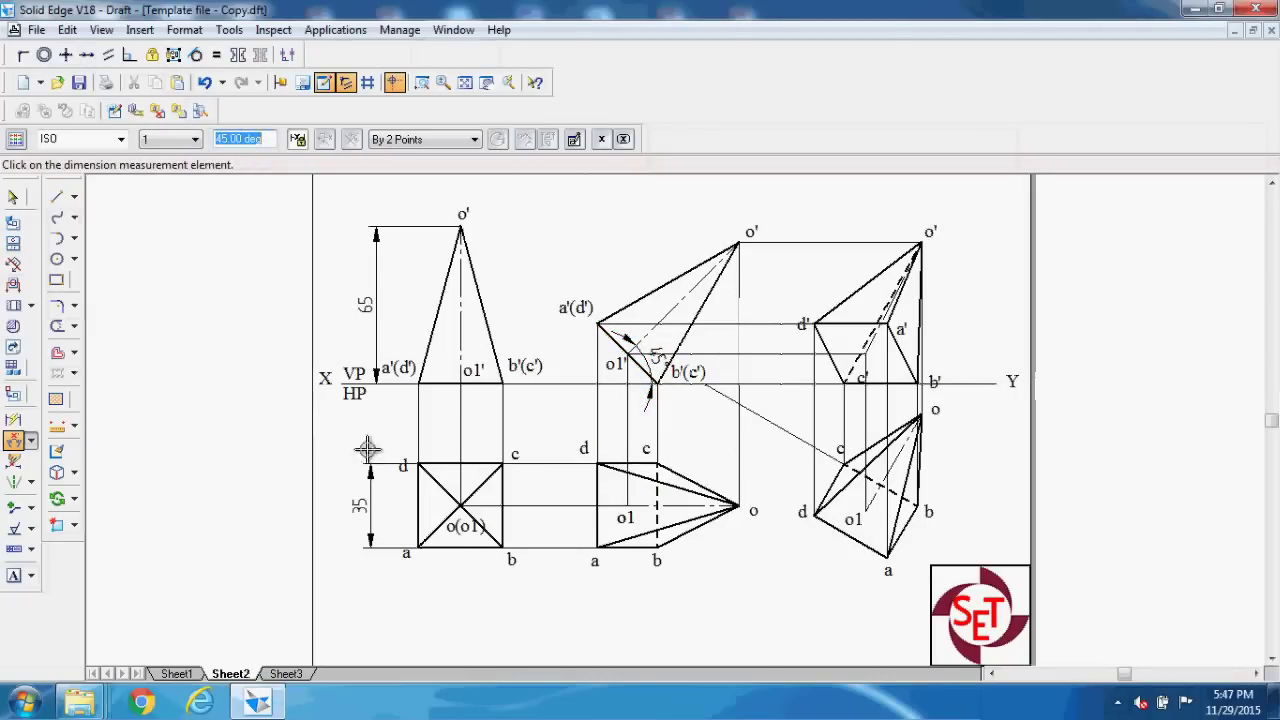
pyautogui.click(13, 443)
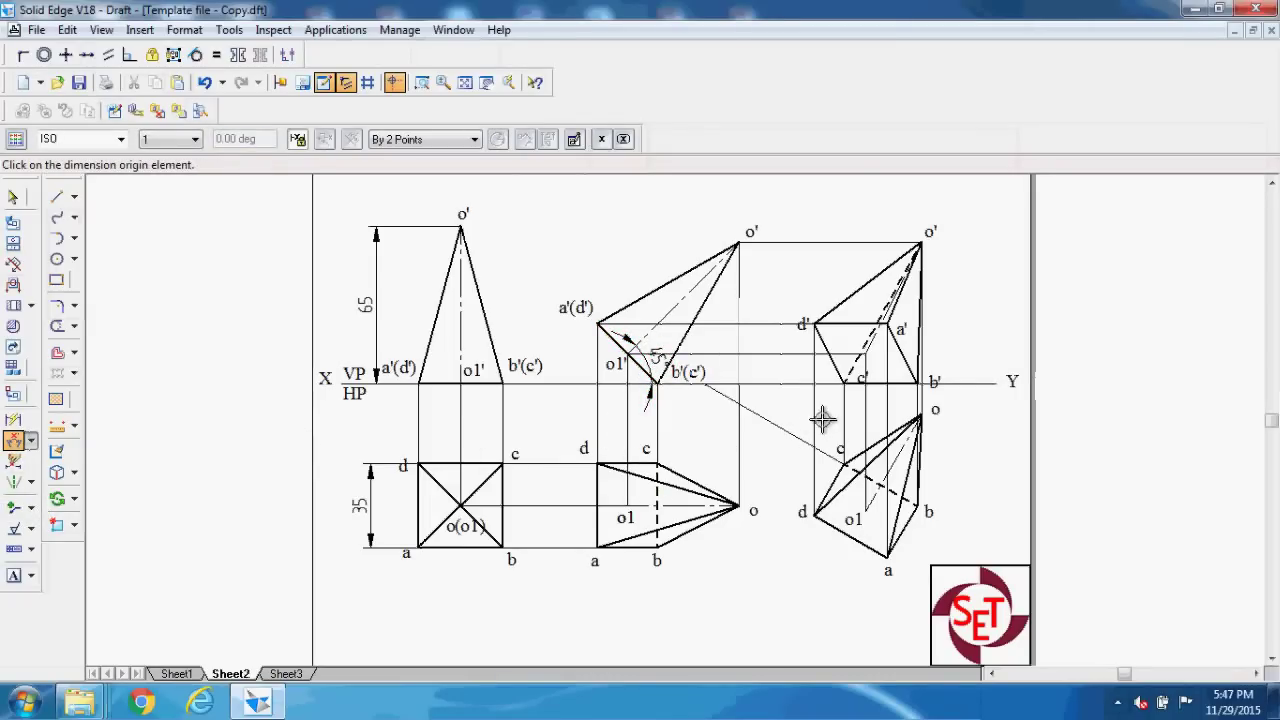
pyautogui.click(781, 382)
pyautogui.click(780, 423)
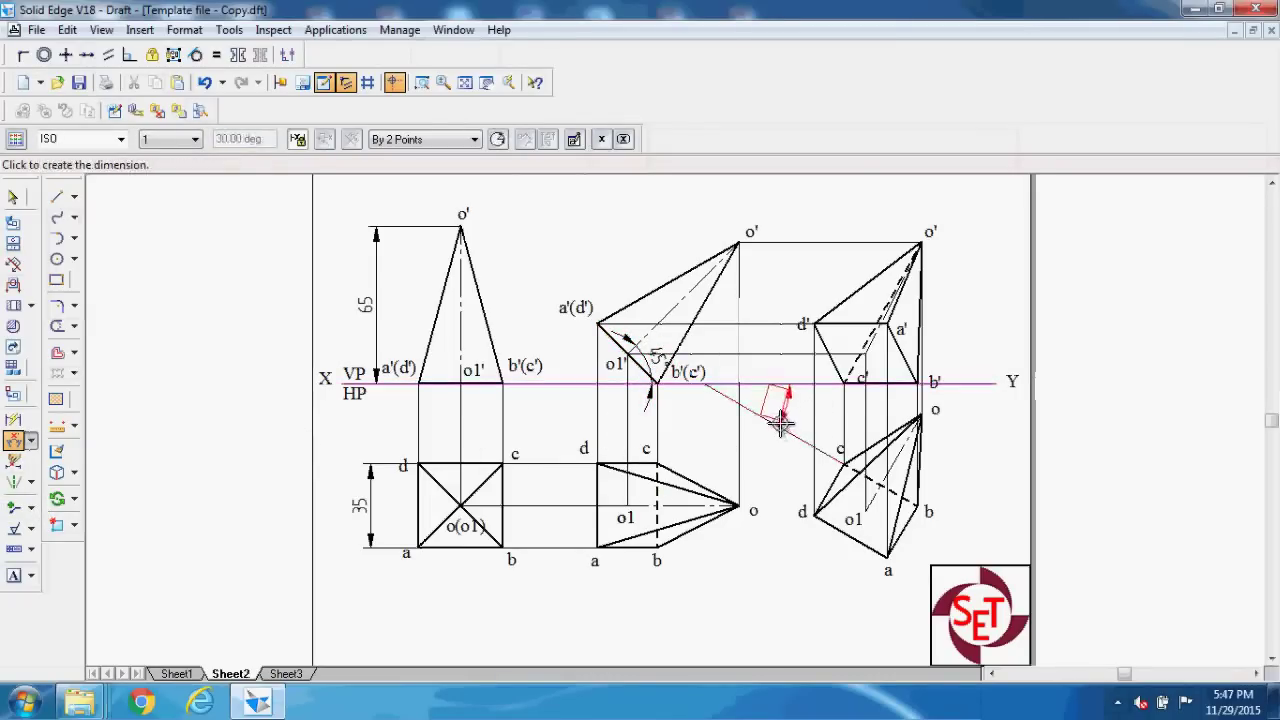
pyautogui.click(785, 403)
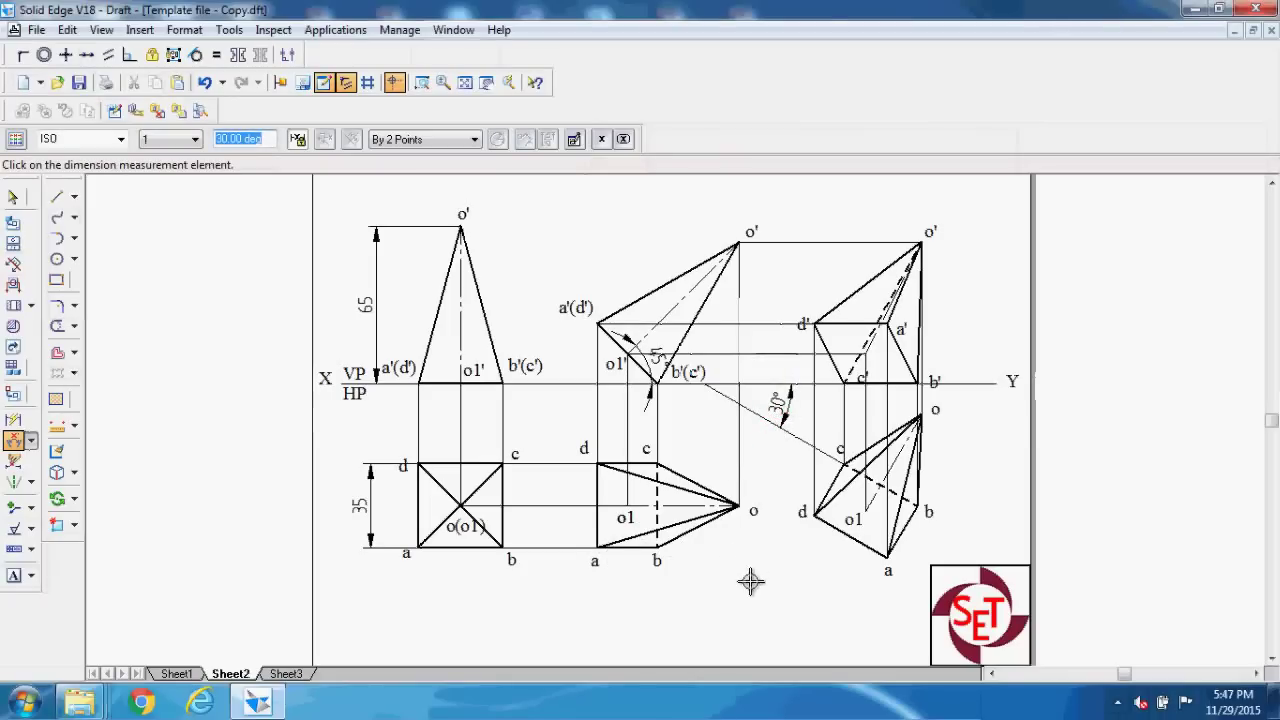